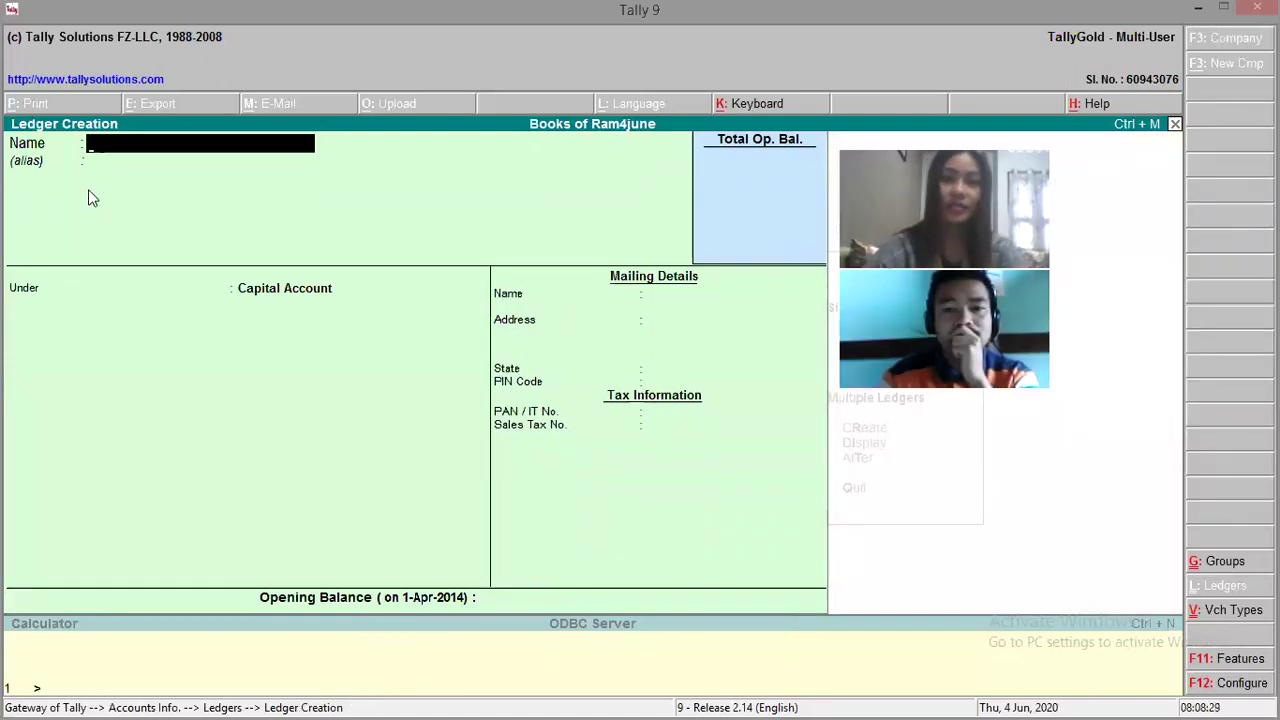
Step: Name the new ledger Capital and leave its alias blank
type("Capital")
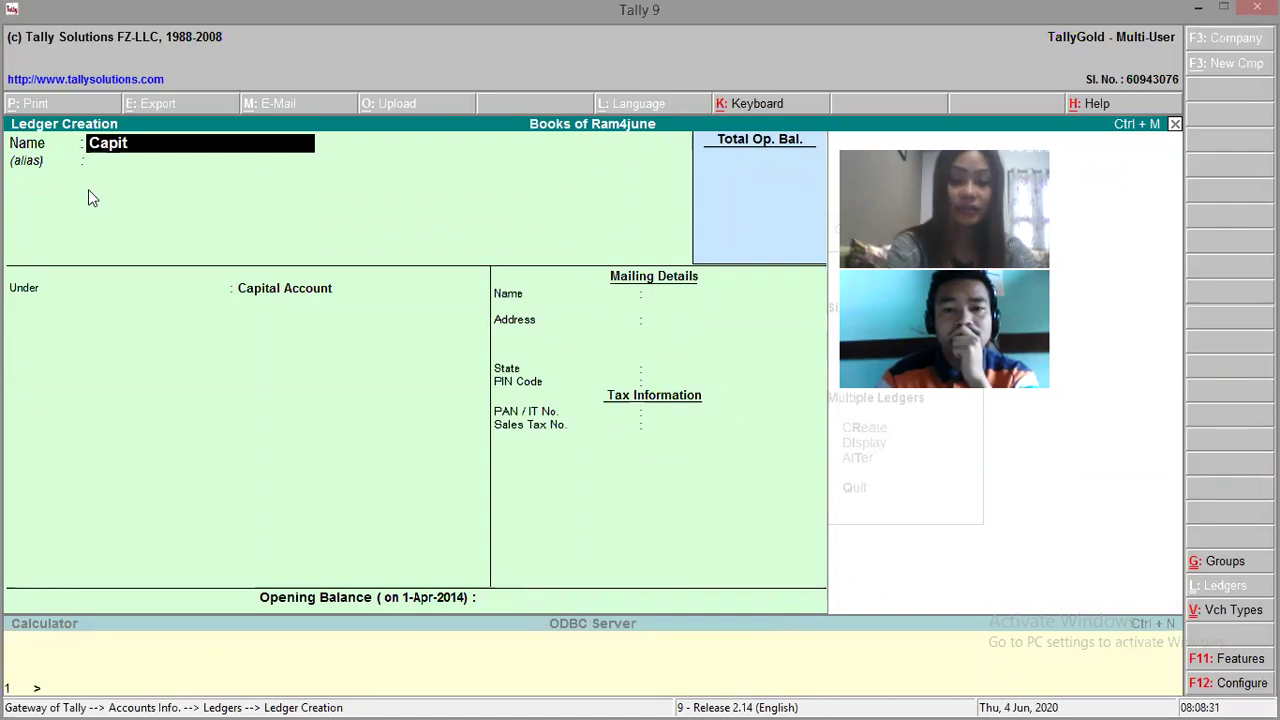
key("Return")
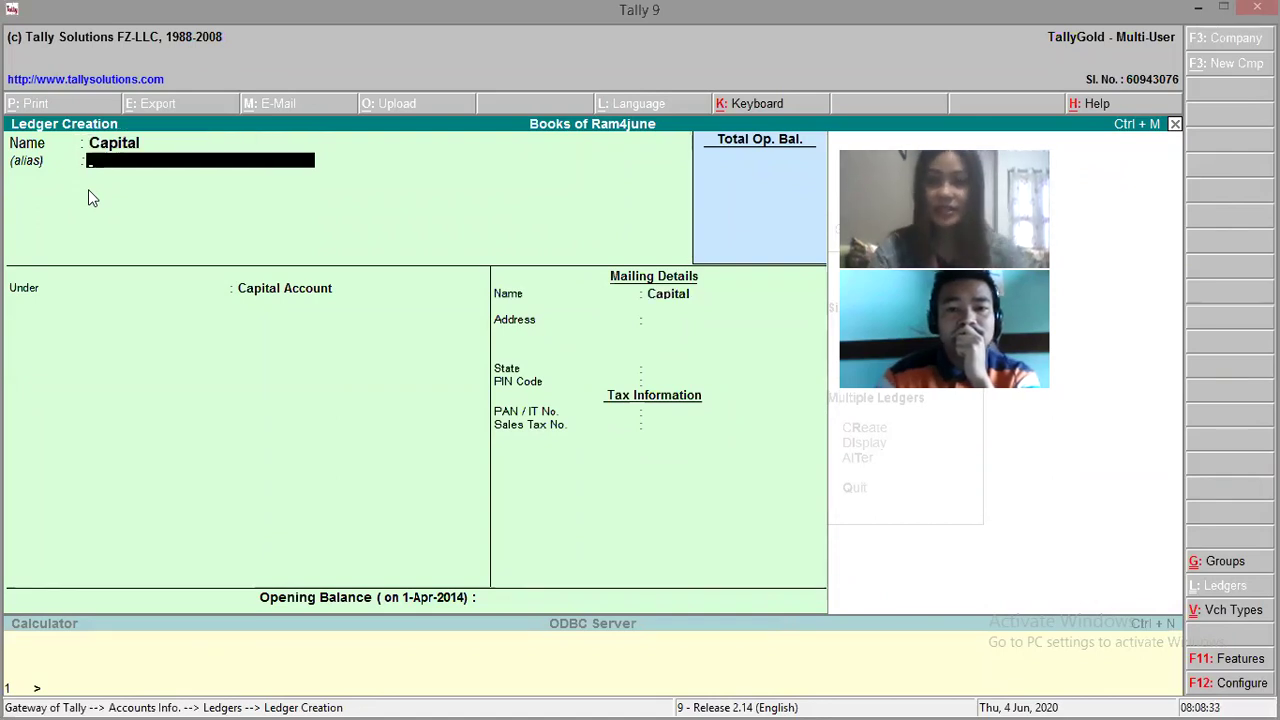
key("Return")
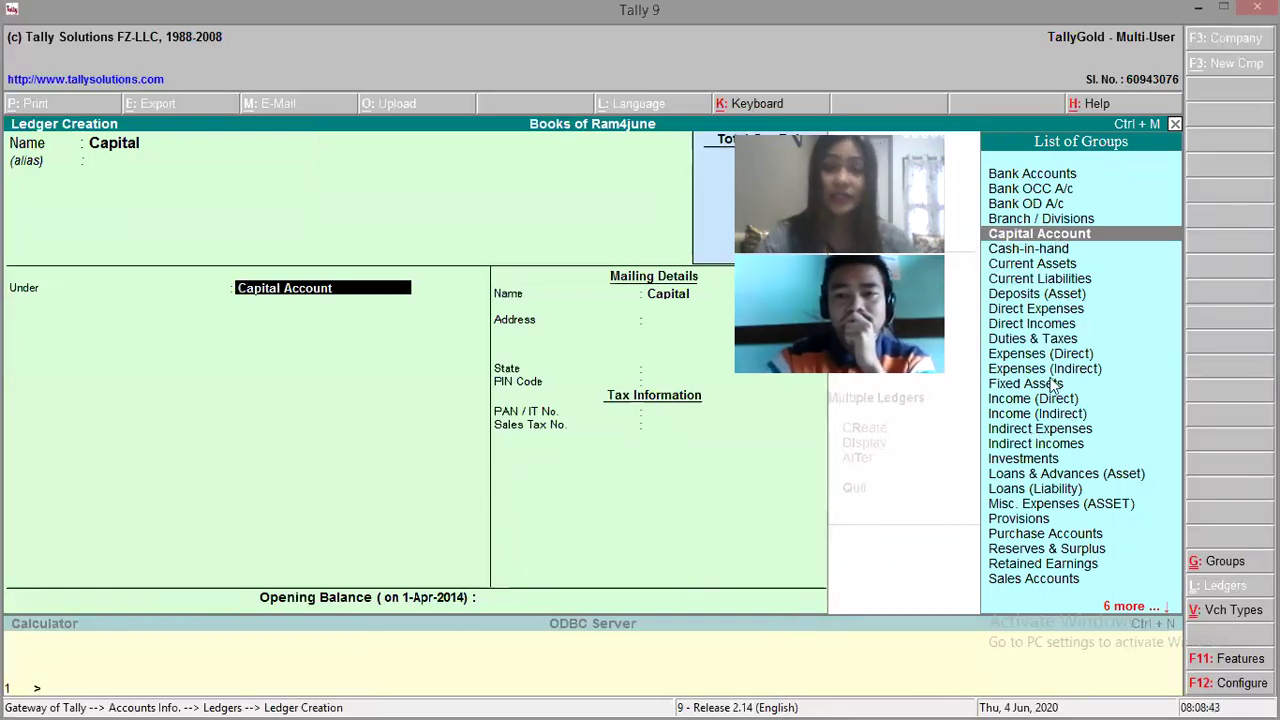
Step: Switch to Chrome, look up the capital ledger's group in the ledger list of Theory of Accounting and Tally OC.pdf, and return to Tally
left_click(1193, 8)
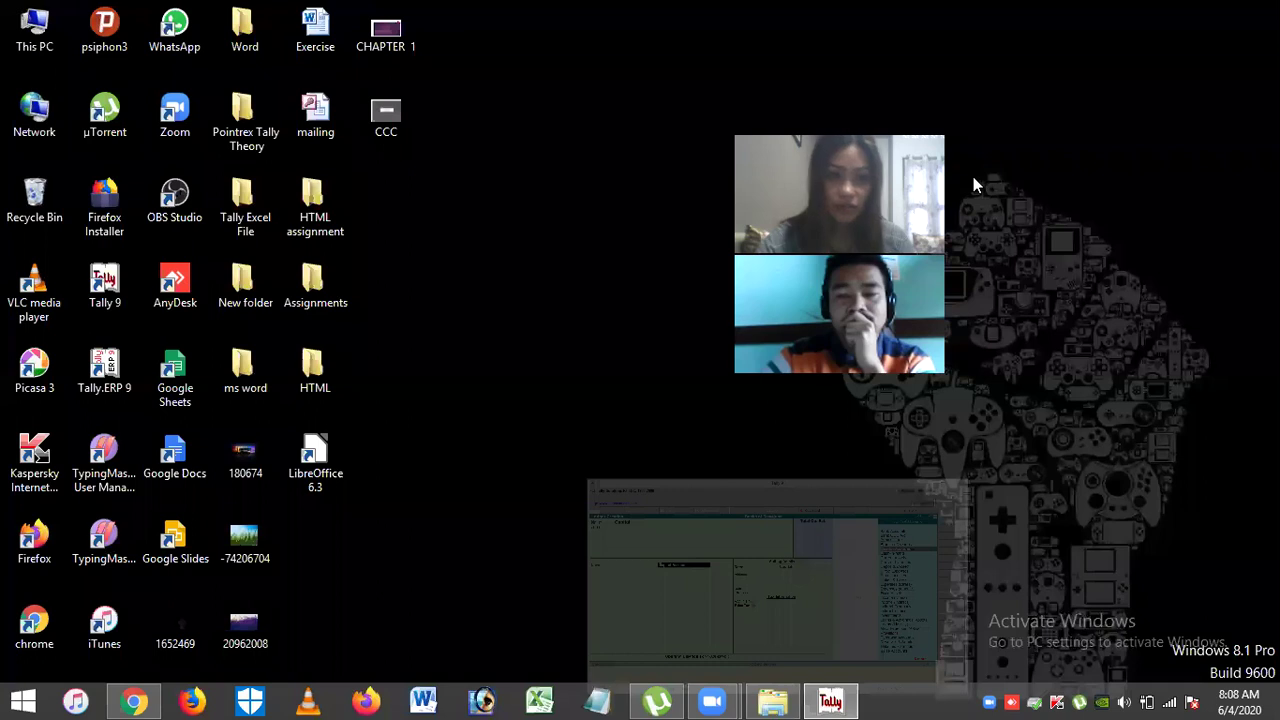
key("alt+Tab")
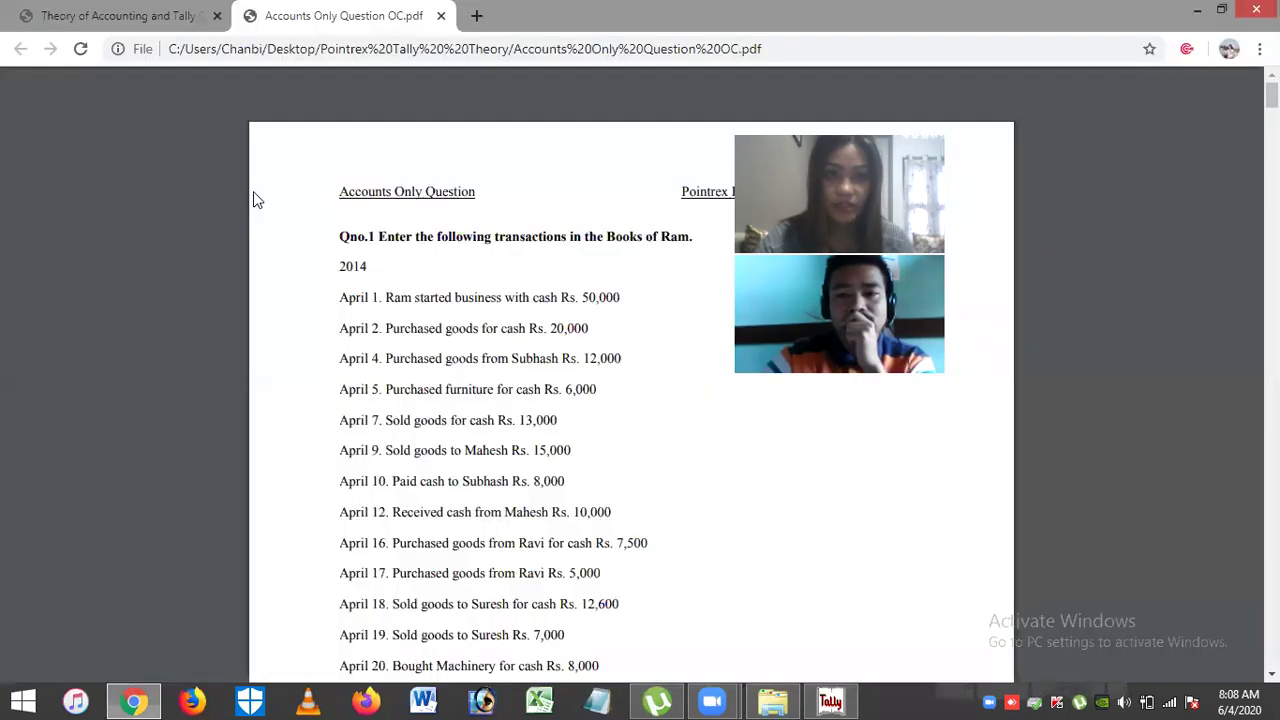
left_click(130, 18)
scroll(630, 400, "down", 20)
scroll(630, 400, "up", 12)
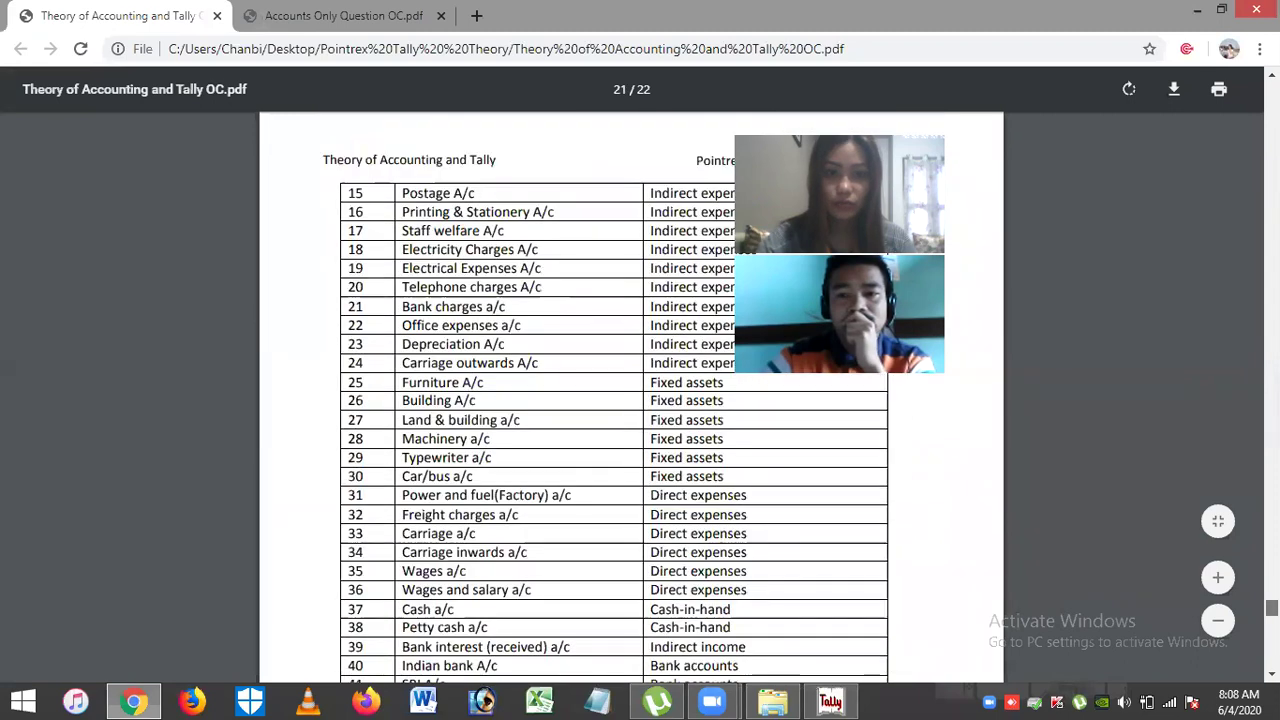
scroll(630, 400, "down", 5)
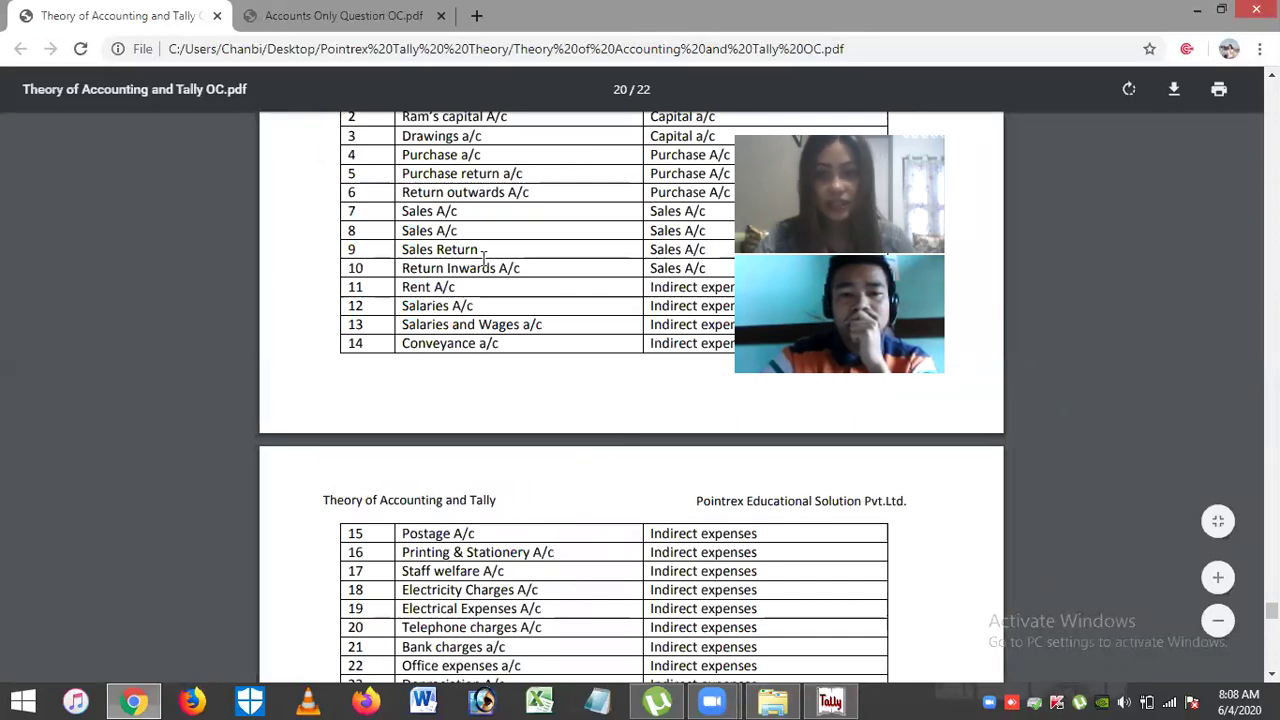
left_click(830, 701)
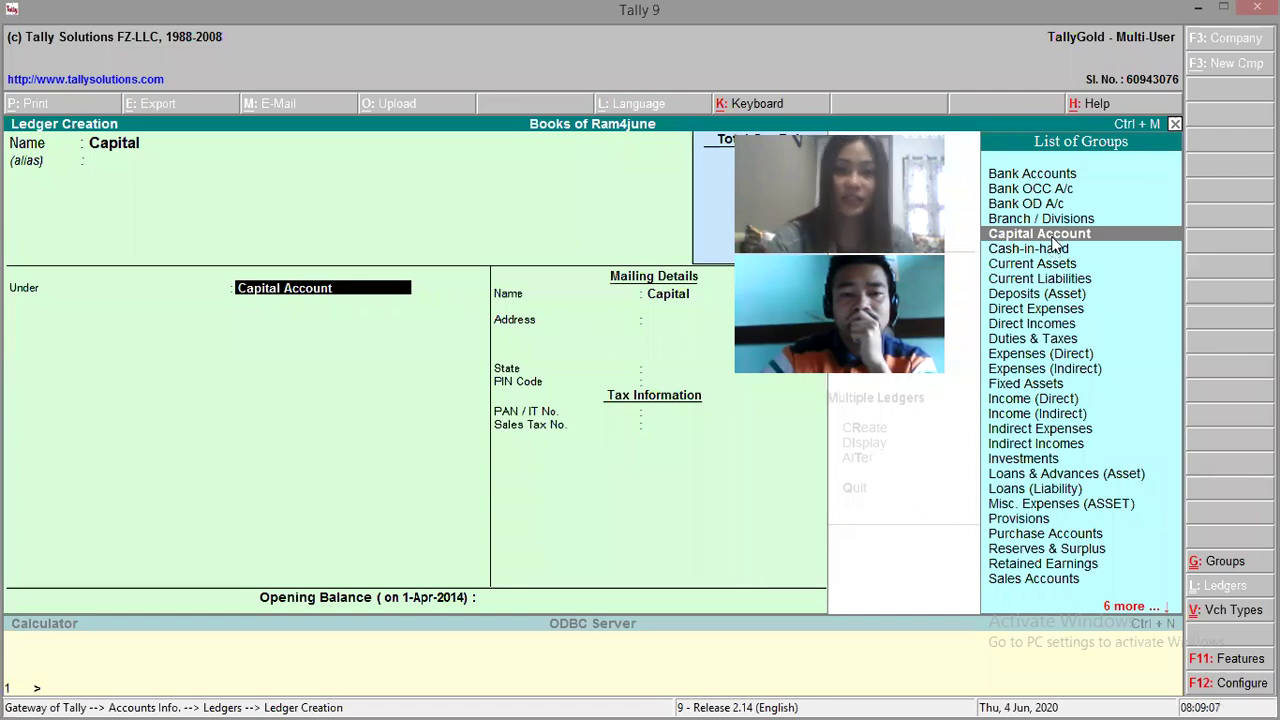
Step: Place the Capital ledger under Capital Account and save it with the address, tax details and opening balance left blank
key("Return")
key("Return")
key("Return")
key("Return")
key("Return")
key("Return")
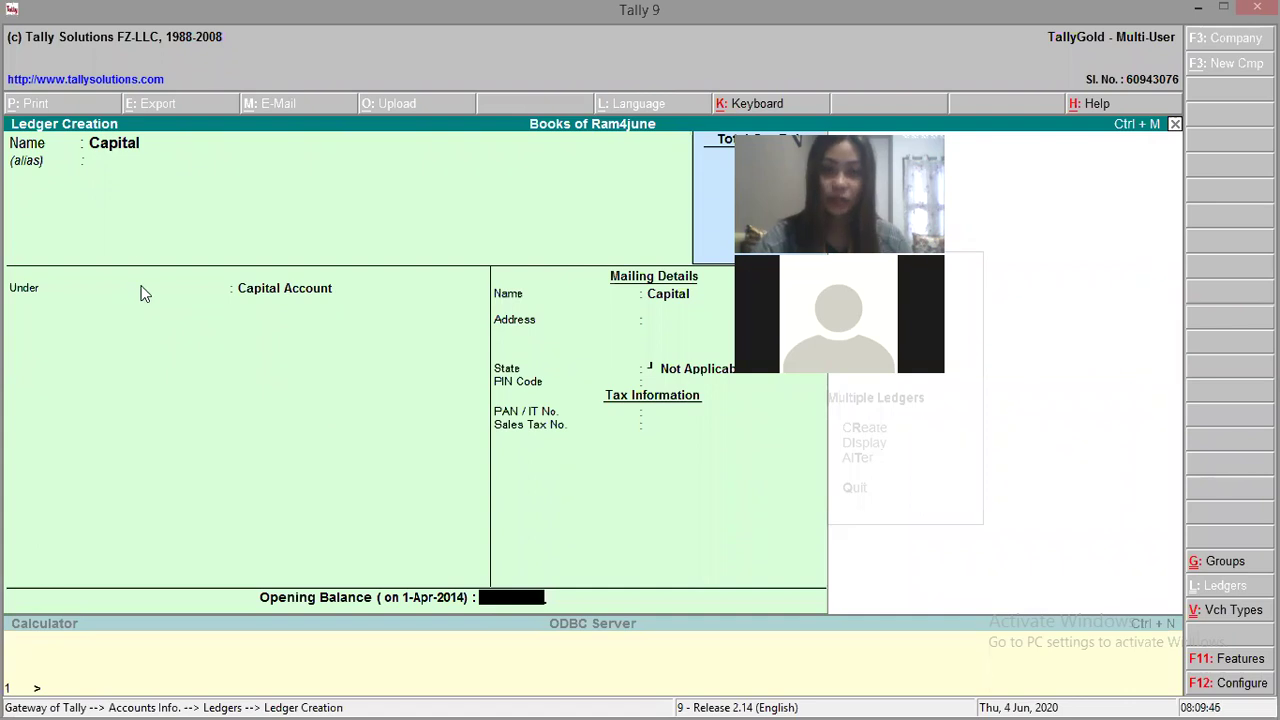
key("Return")
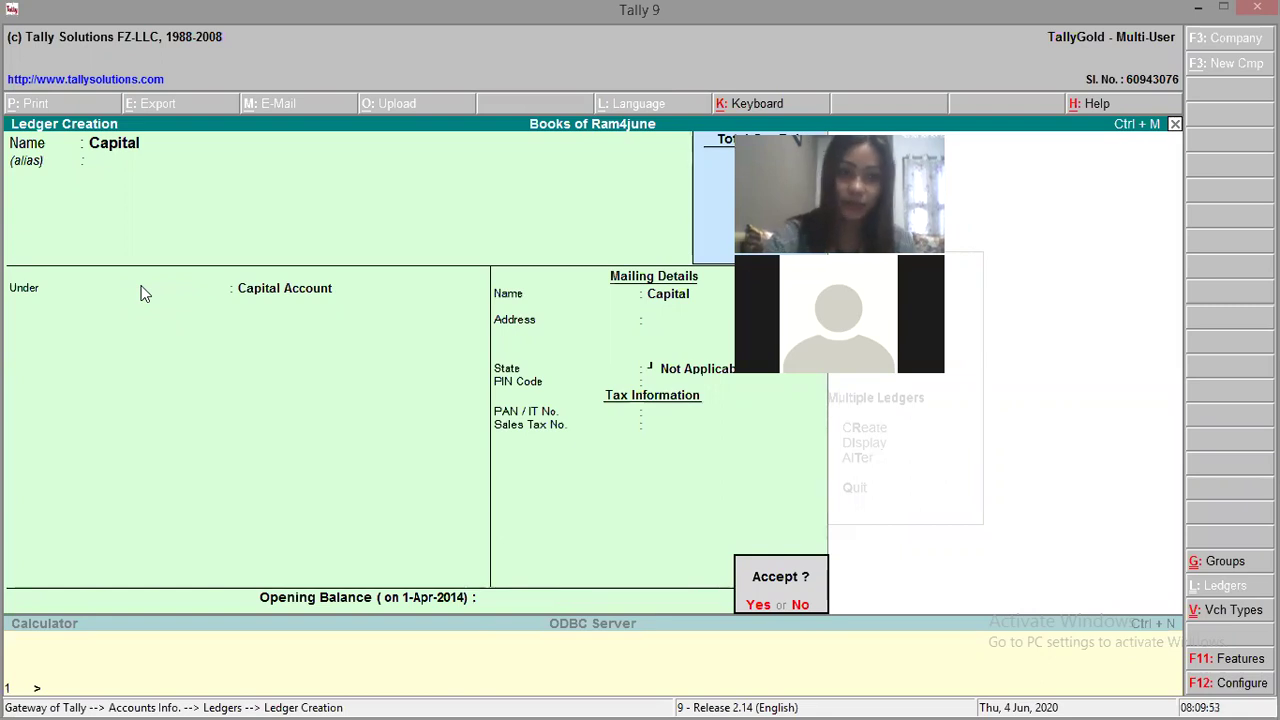
key("Return")
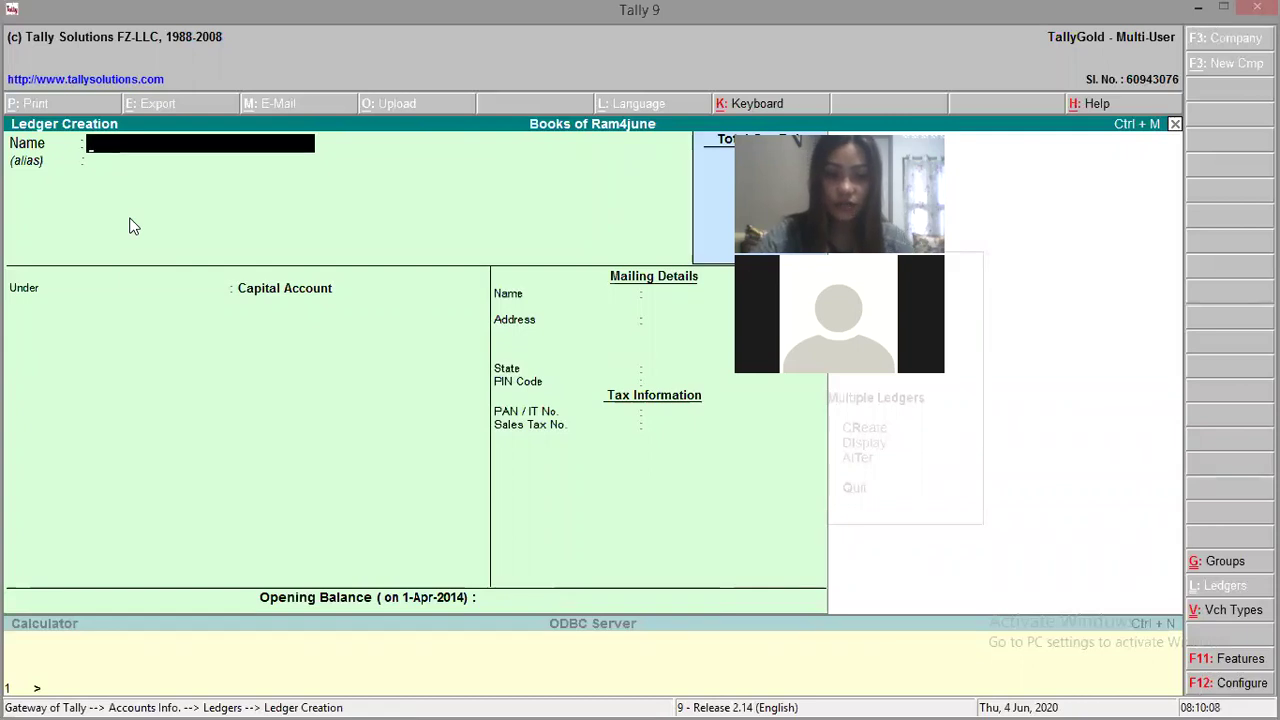
Step: Name the next ledger Purchase and leave its alias blank
type("Purchase")
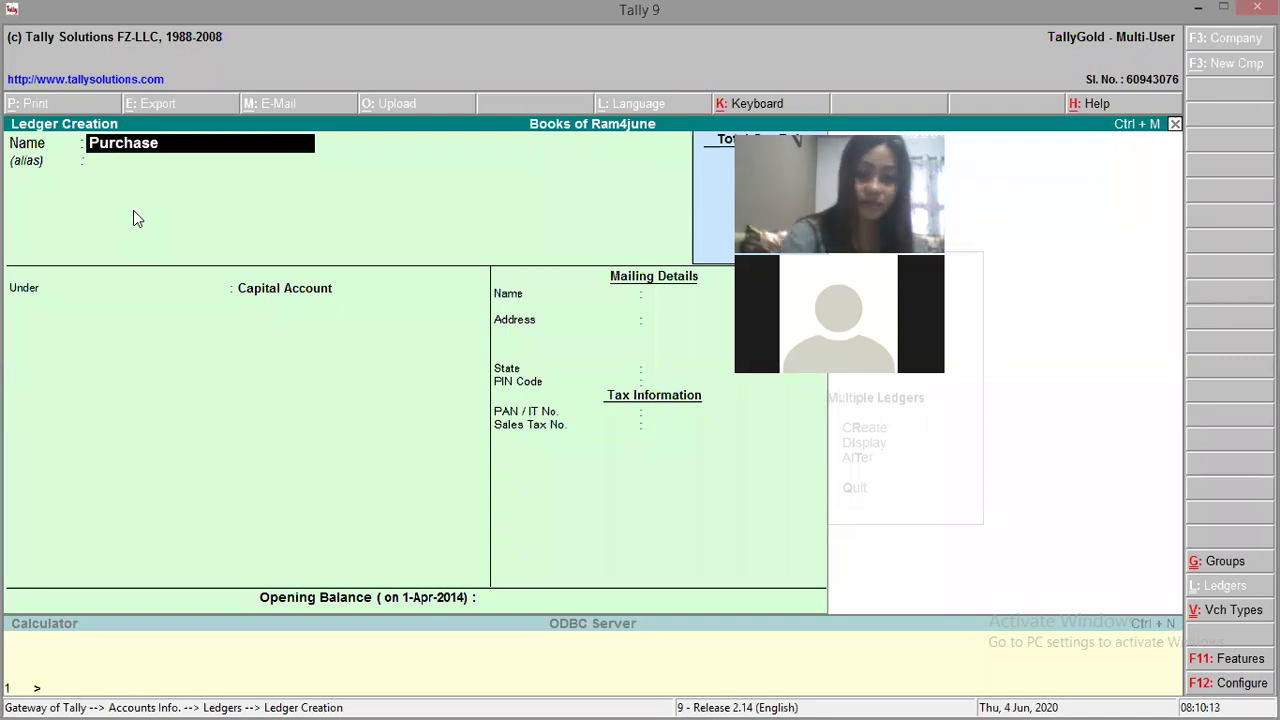
key("Return")
key("Return")
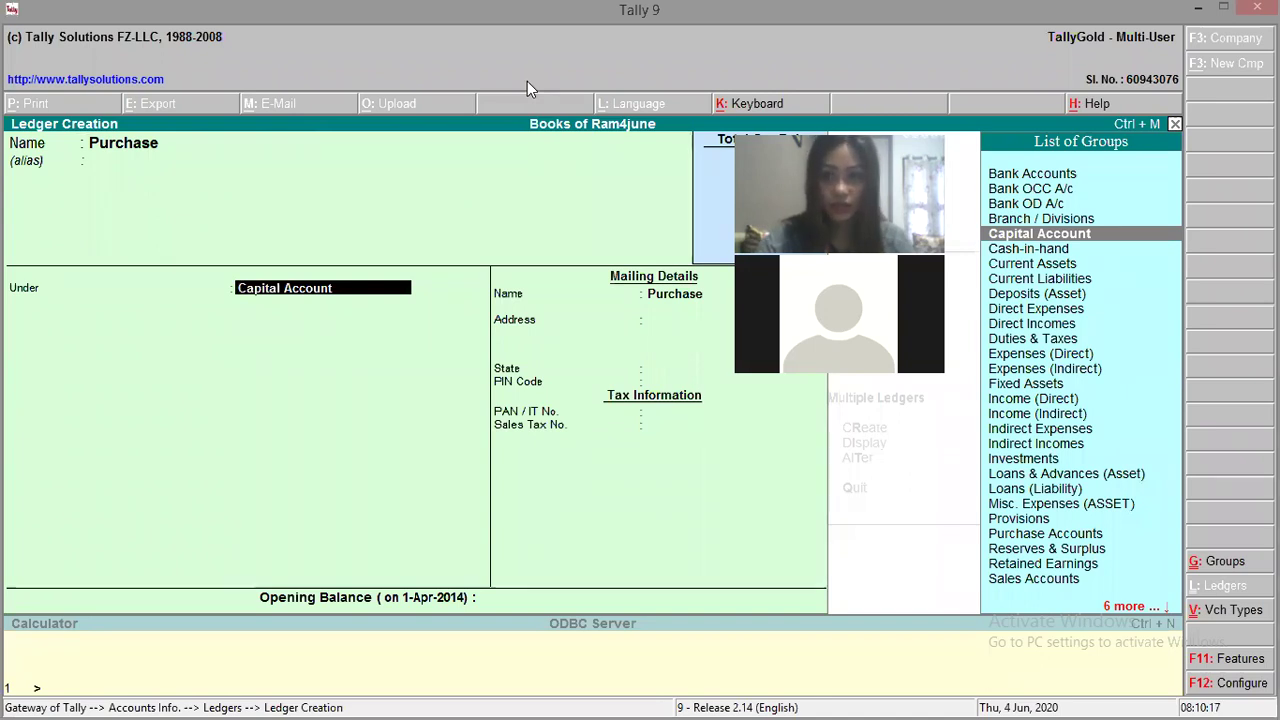
Step: Switch to the PDF in Chrome, check which group the purchase account belongs to, and return to Tally
key("alt+Tab")
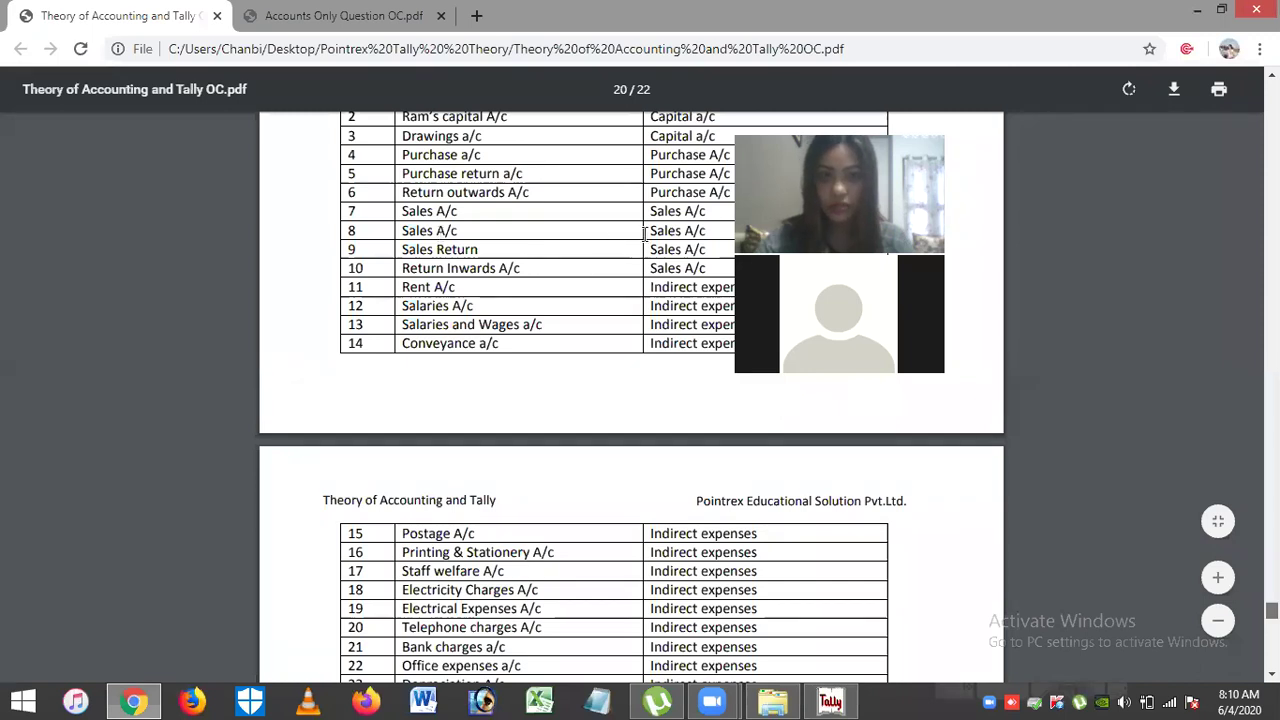
scroll(646, 235, "up", 1)
left_click_drag(648, 230, 708, 230)
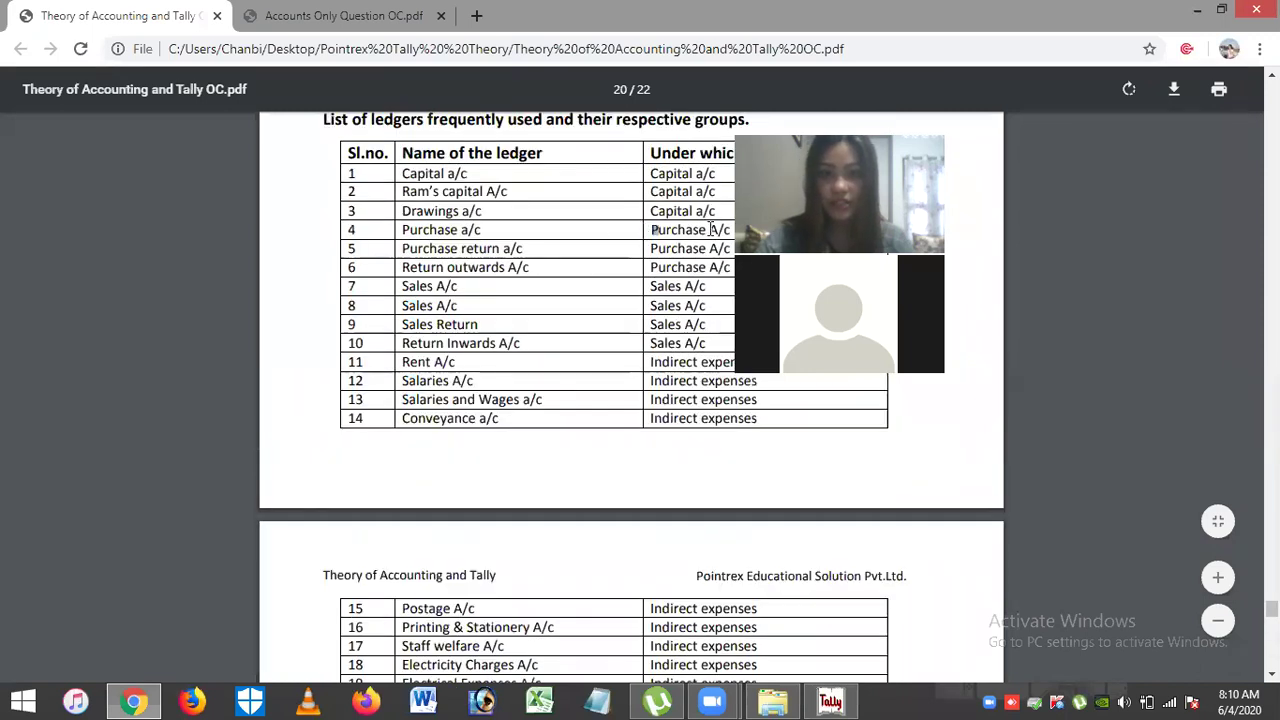
left_click(830, 700)
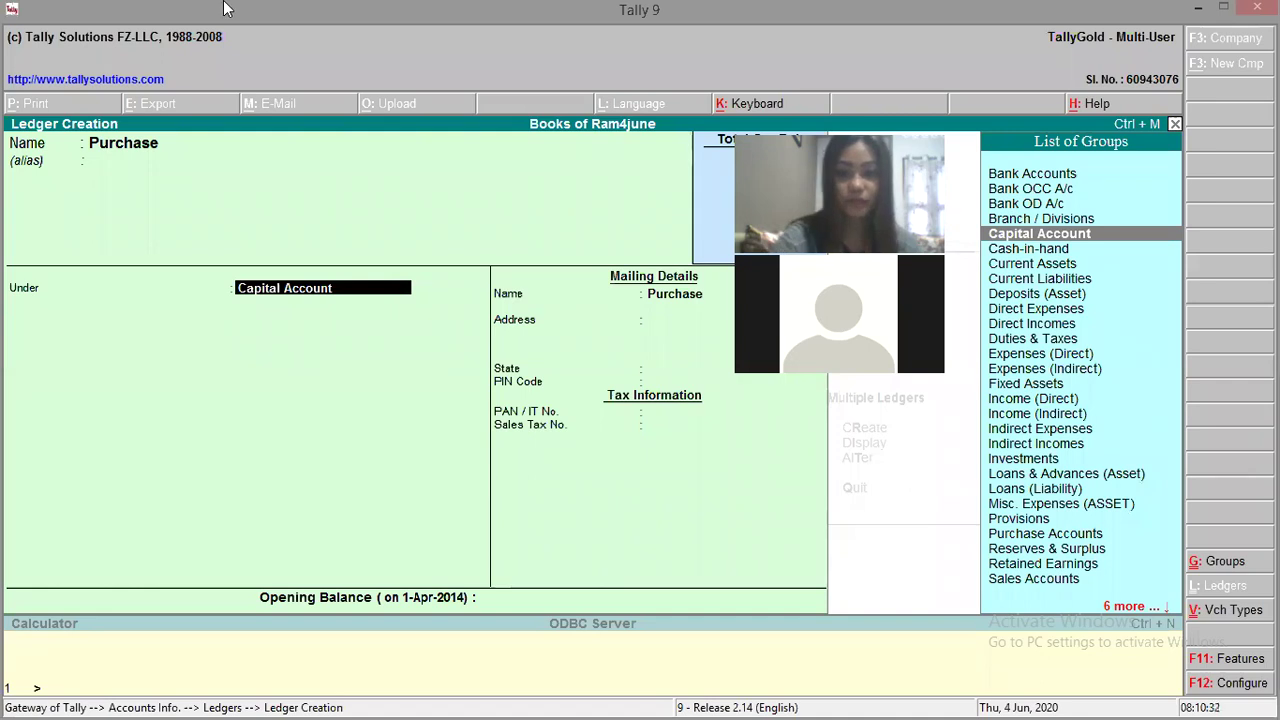
Step: Place the Purchase ledger under Purchase Accounts and save it without an opening balance
type("P")
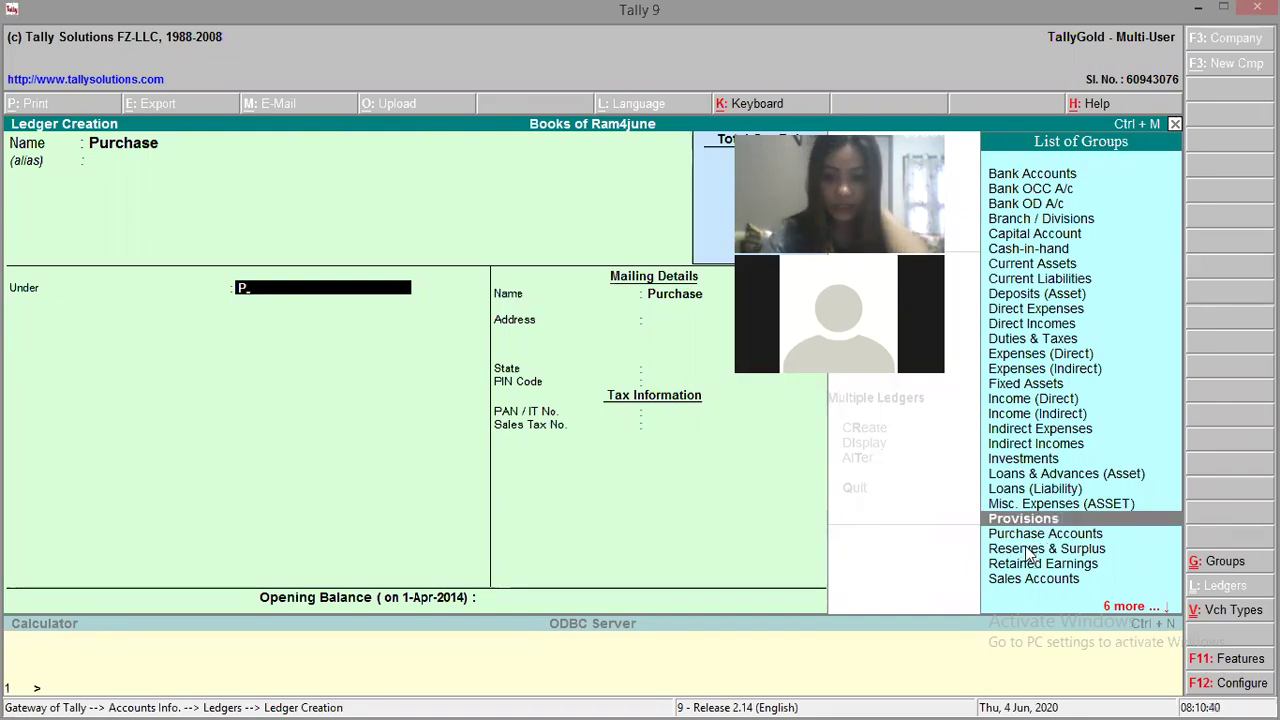
key("Down")
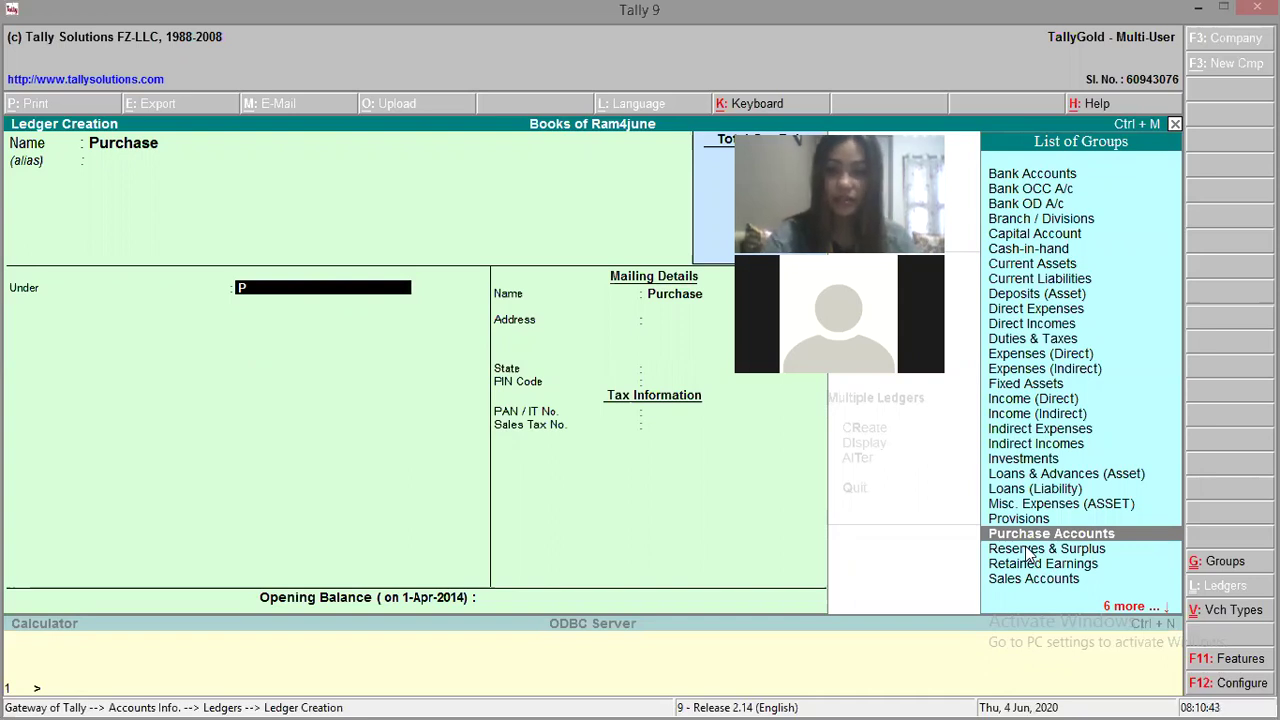
key("Return")
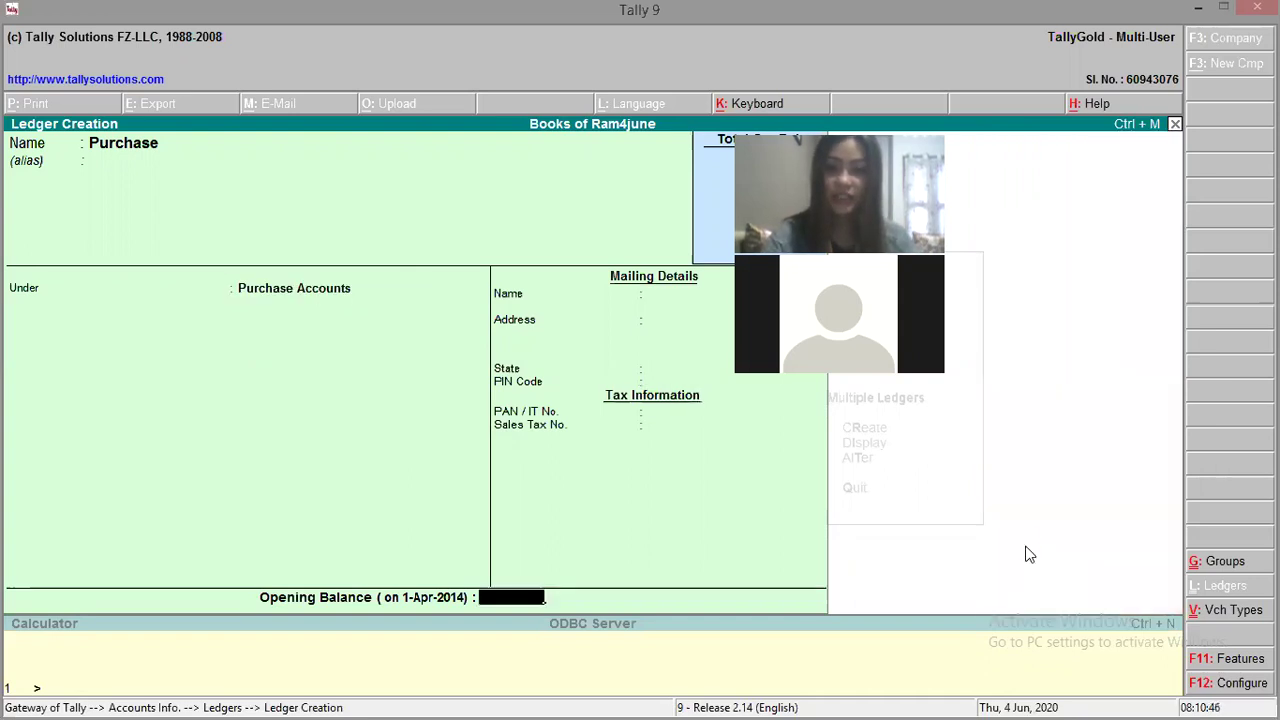
key("BackSpace")
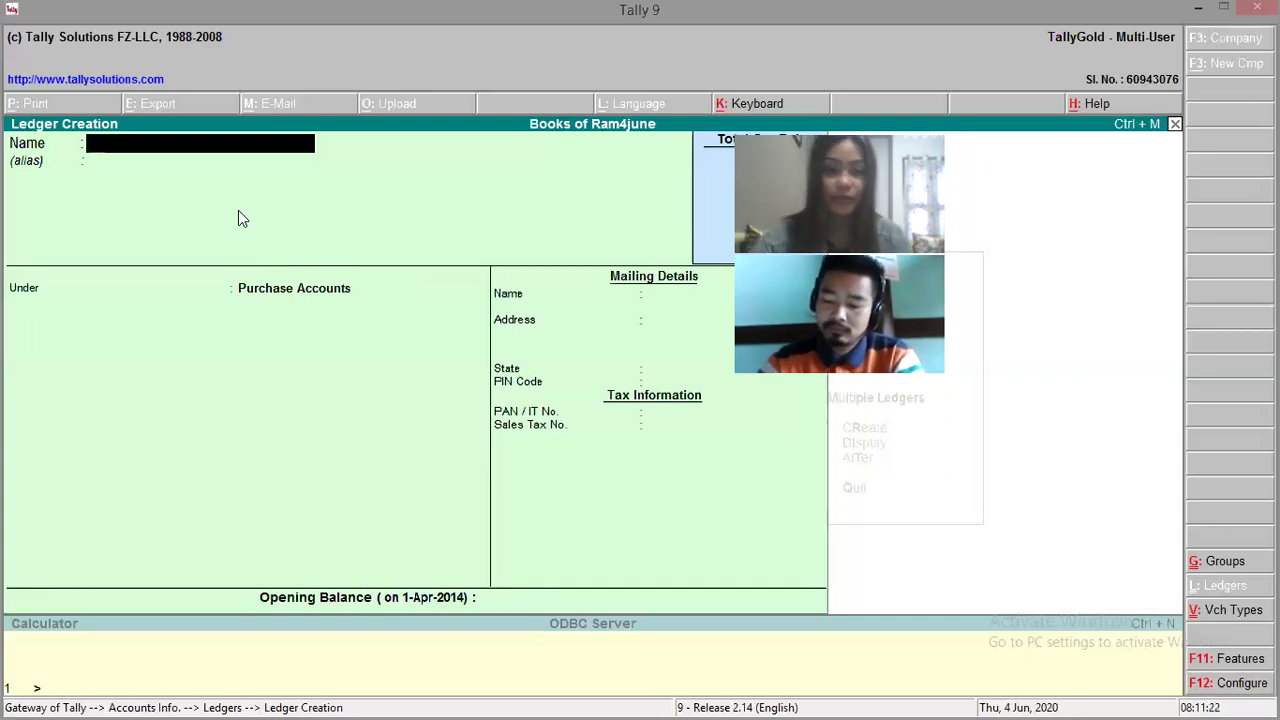
Step: Name a new ledger after the supplier of the April 4 goods purchase and place it under Sundry Creditors
type("Subh")
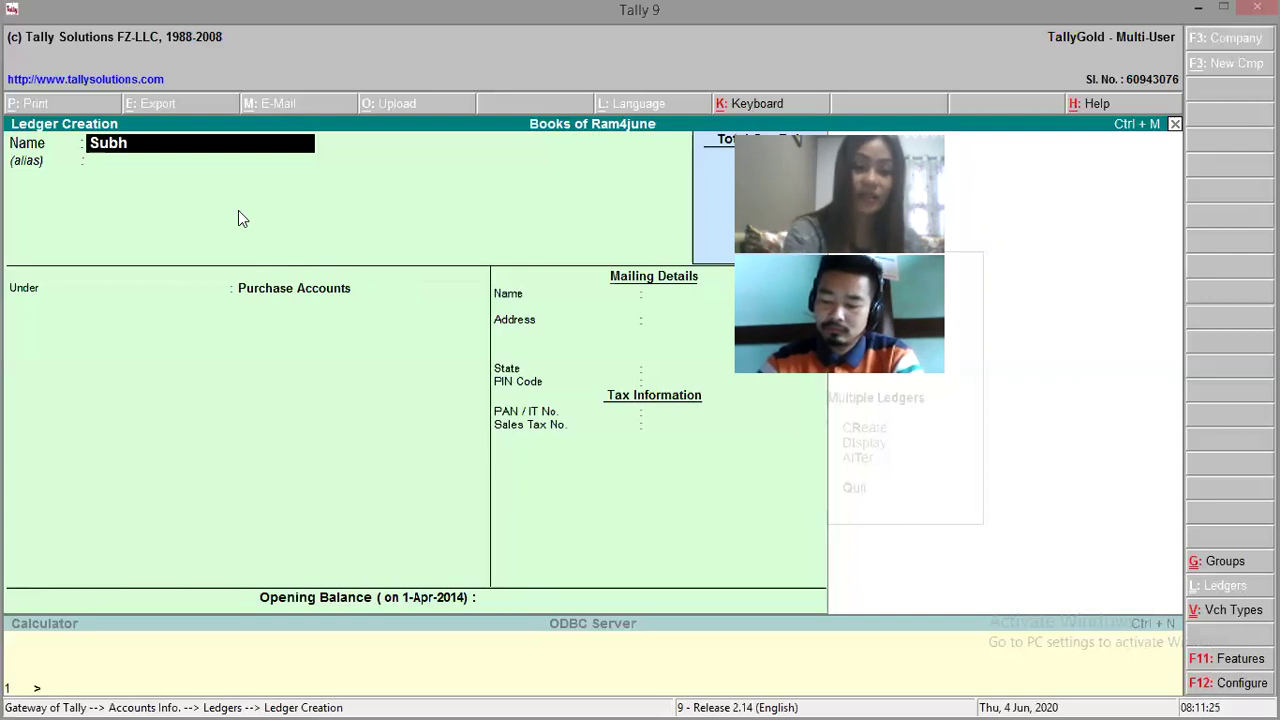
type("ash")
key("Return")
key("Return")
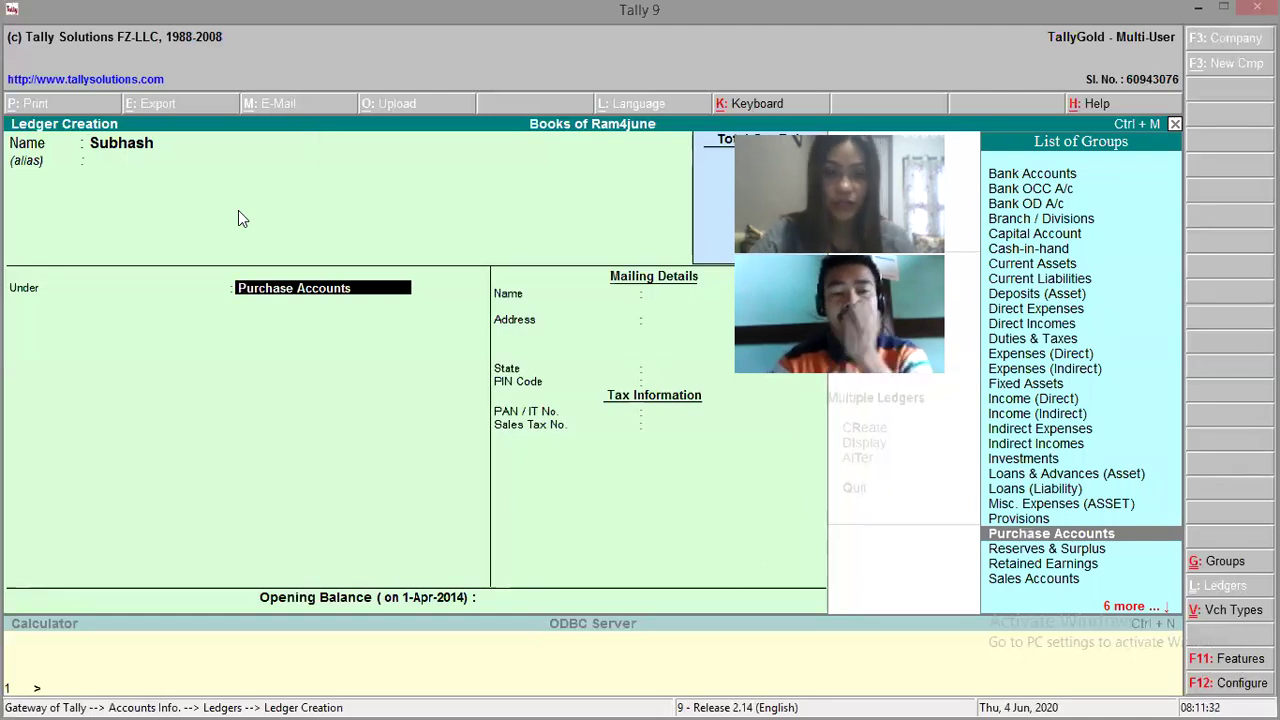
type("S")
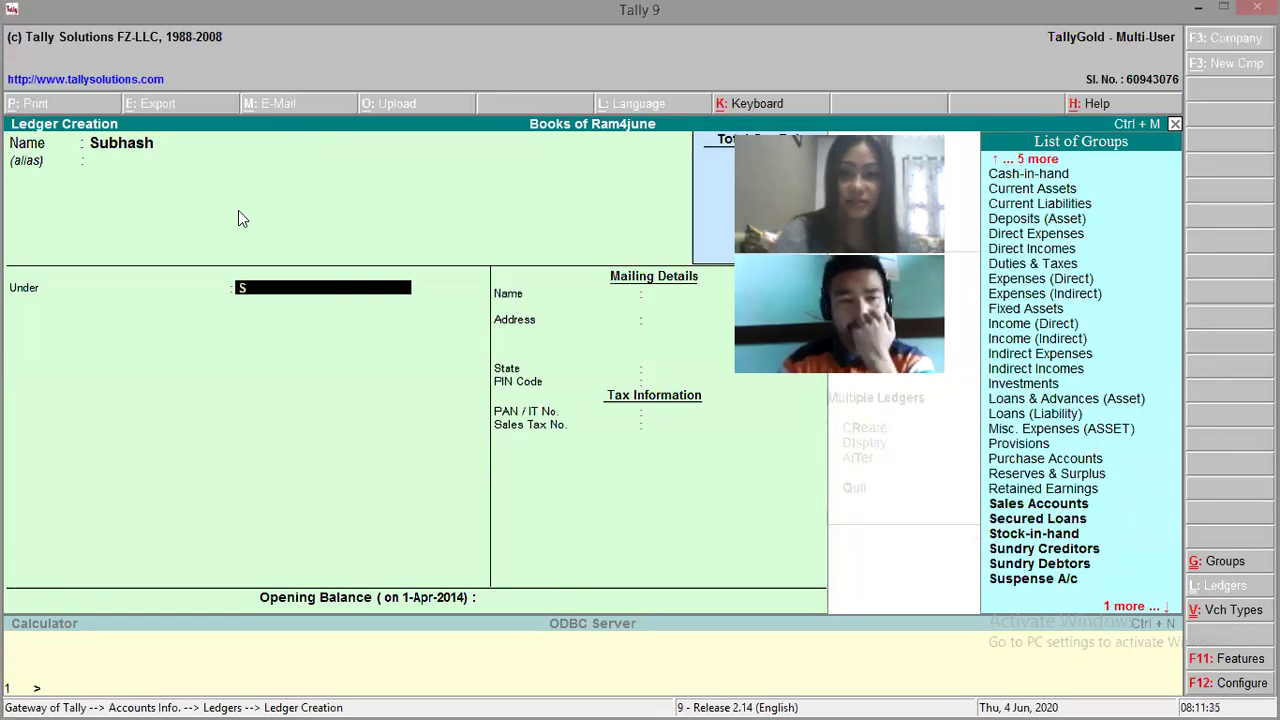
key("Down")
key("Down")
key("Down")
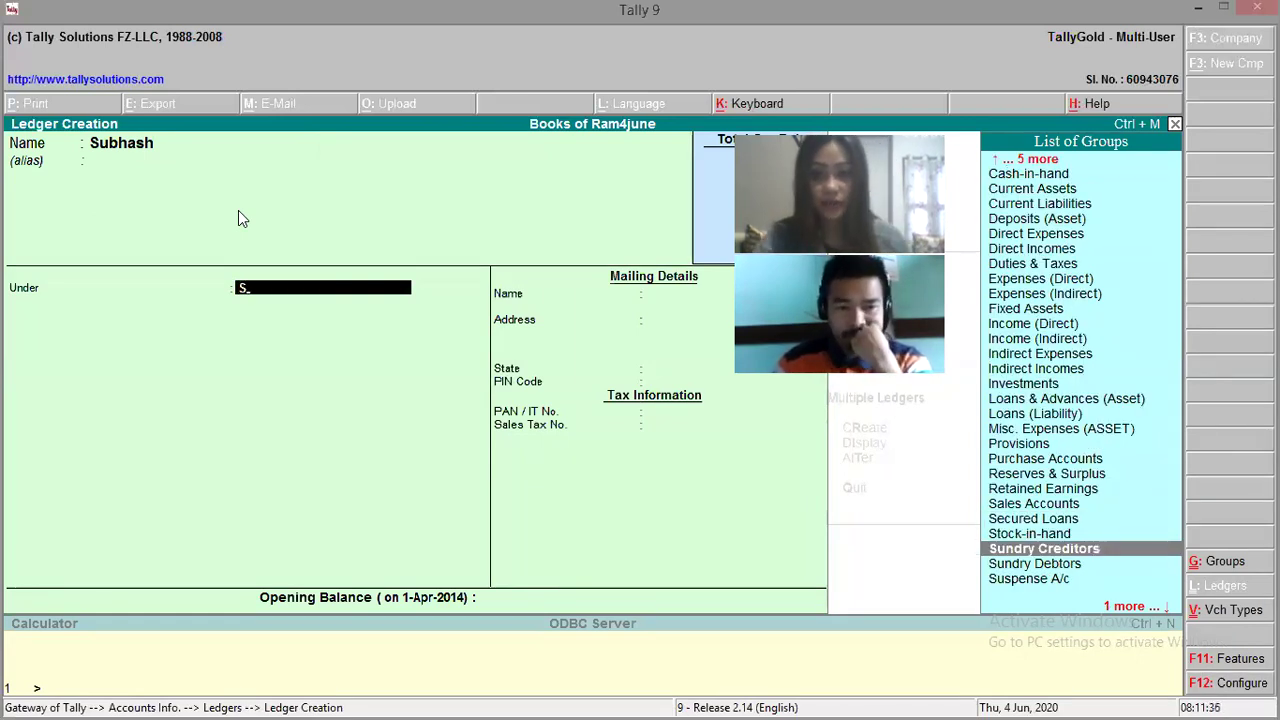
key("Return")
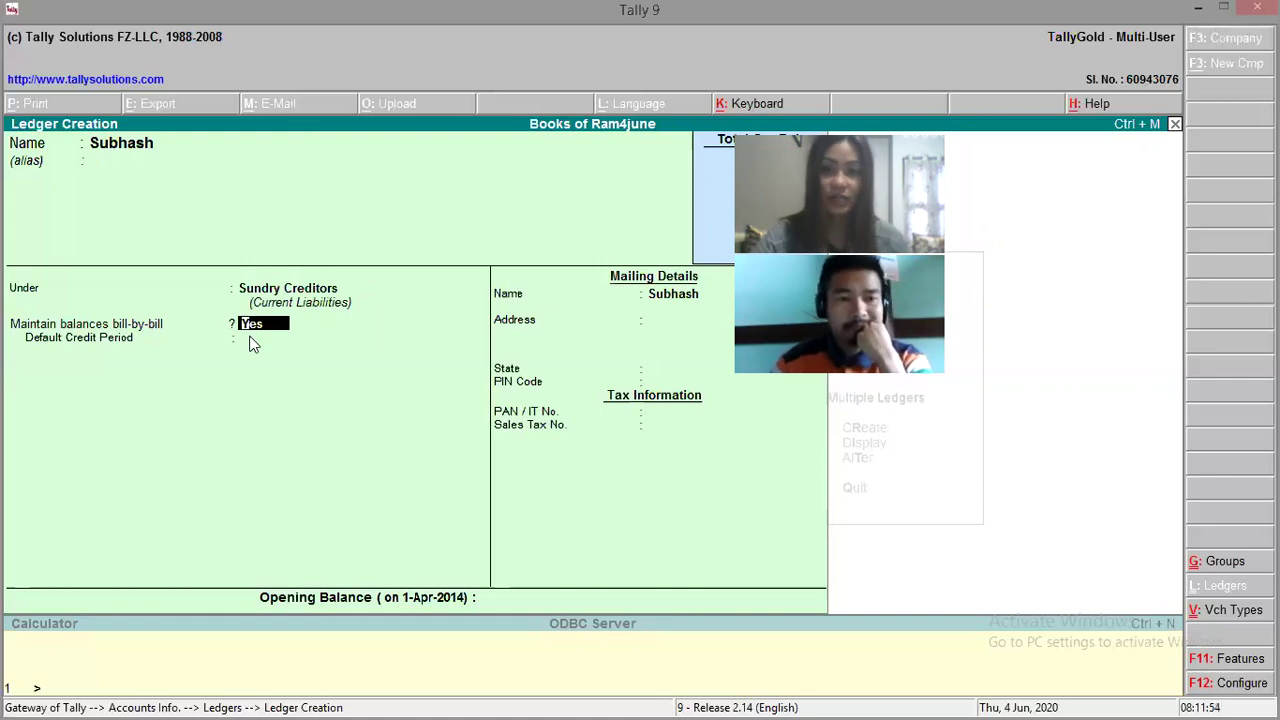
Step: Keep bill-by-bill balances at Yes for the supplier's ledger and save it with credit period, address, tax details and opening balance blank
key("Return")
key("Return")
key("Return")
key("Return")
key("Return")
key("Return")
key("Return")
key("Return")
key("Return")
key("Return")
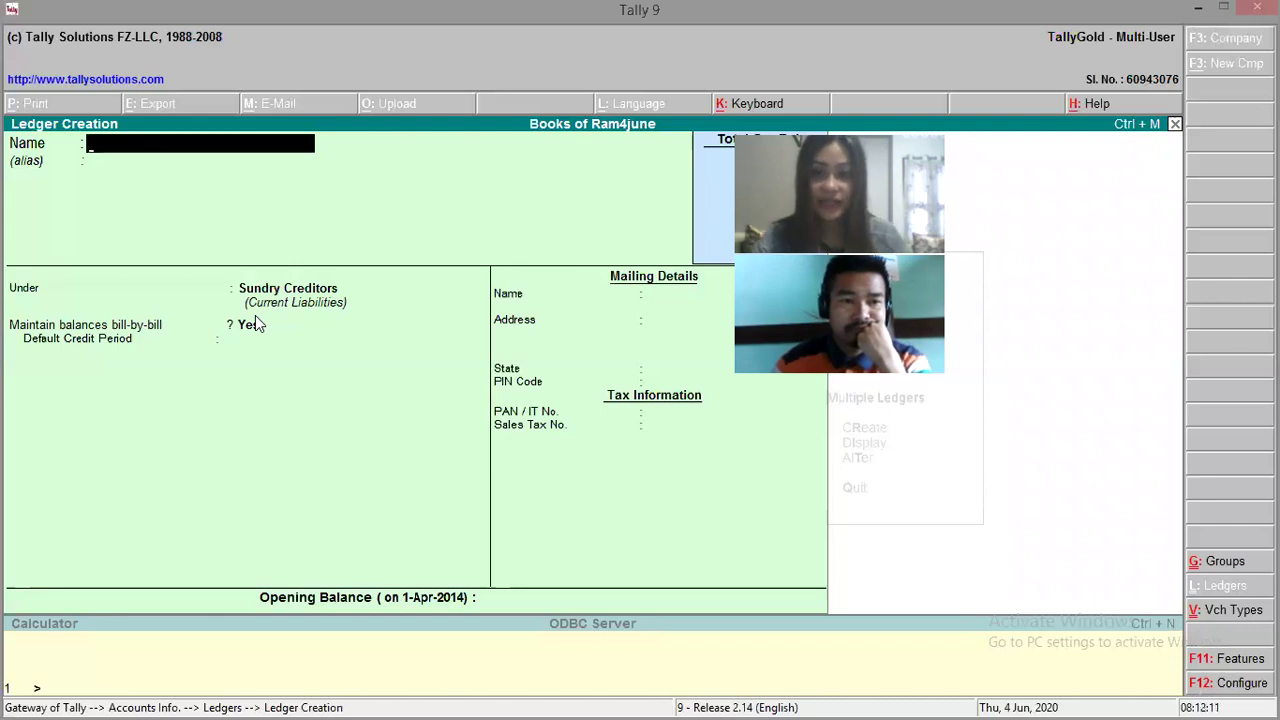
Step: Name the next ledger Furniture and leave its alias blank
type("F")
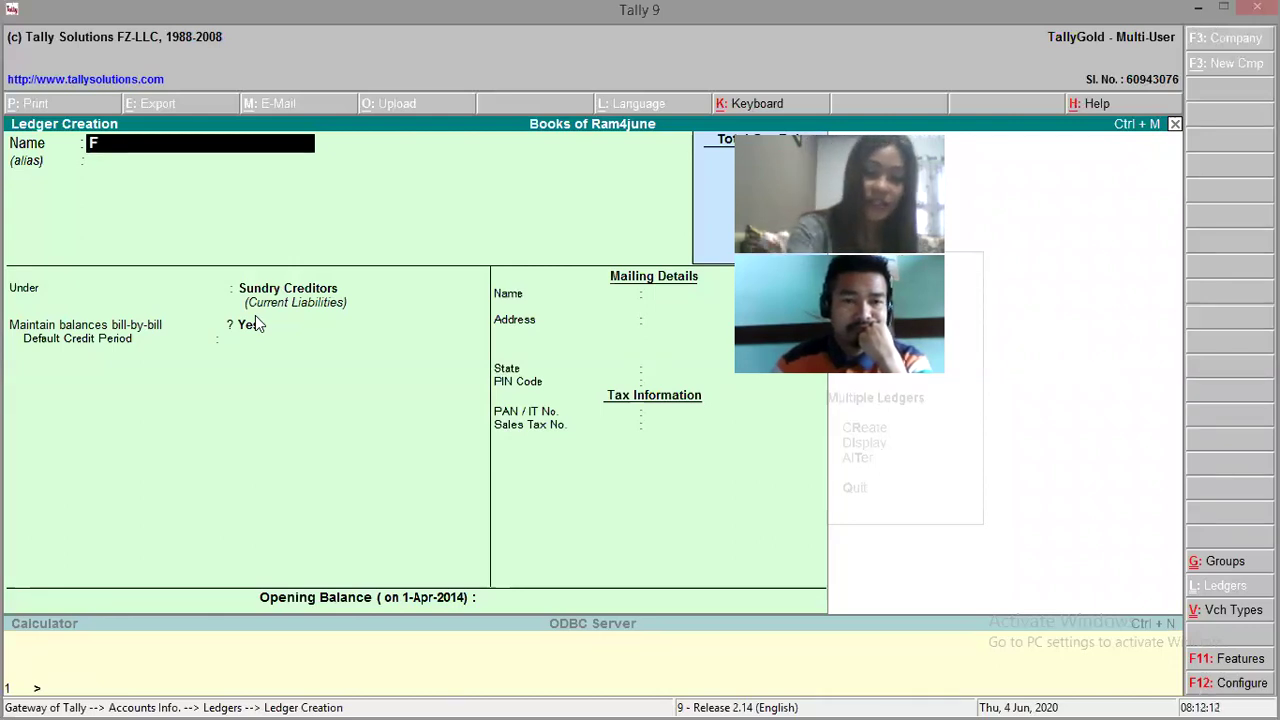
type("urniture")
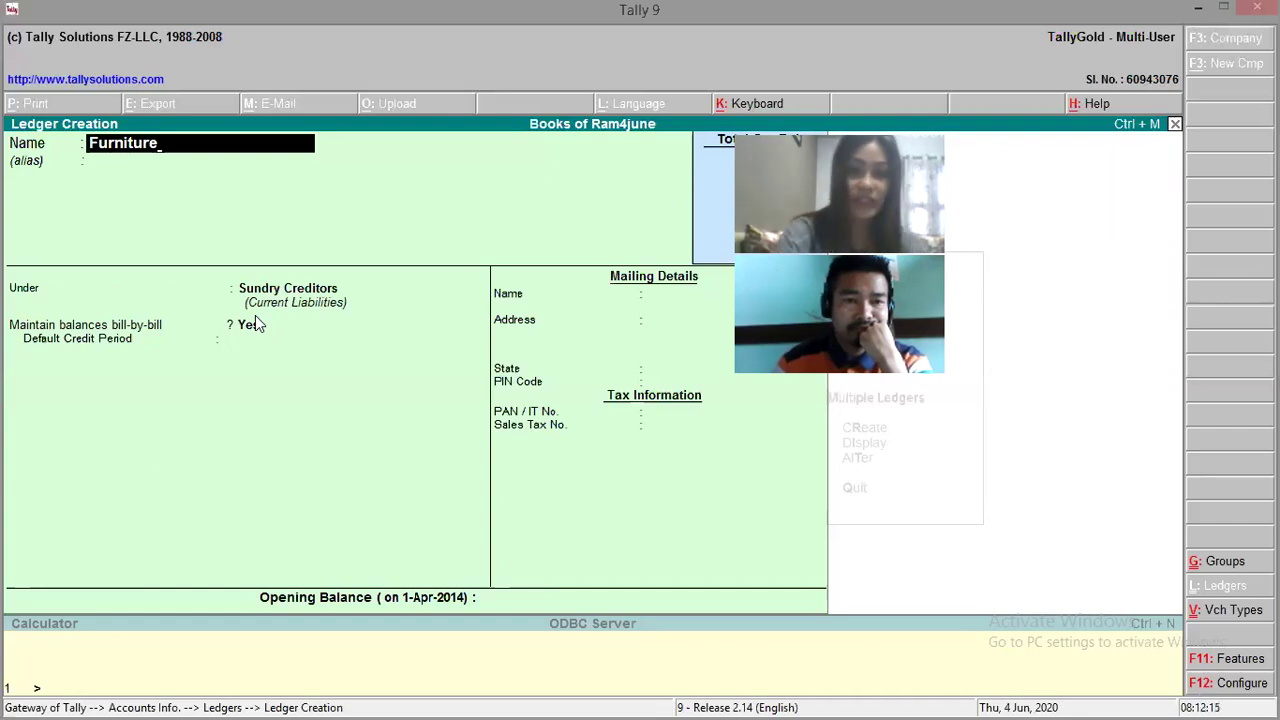
key("Return")
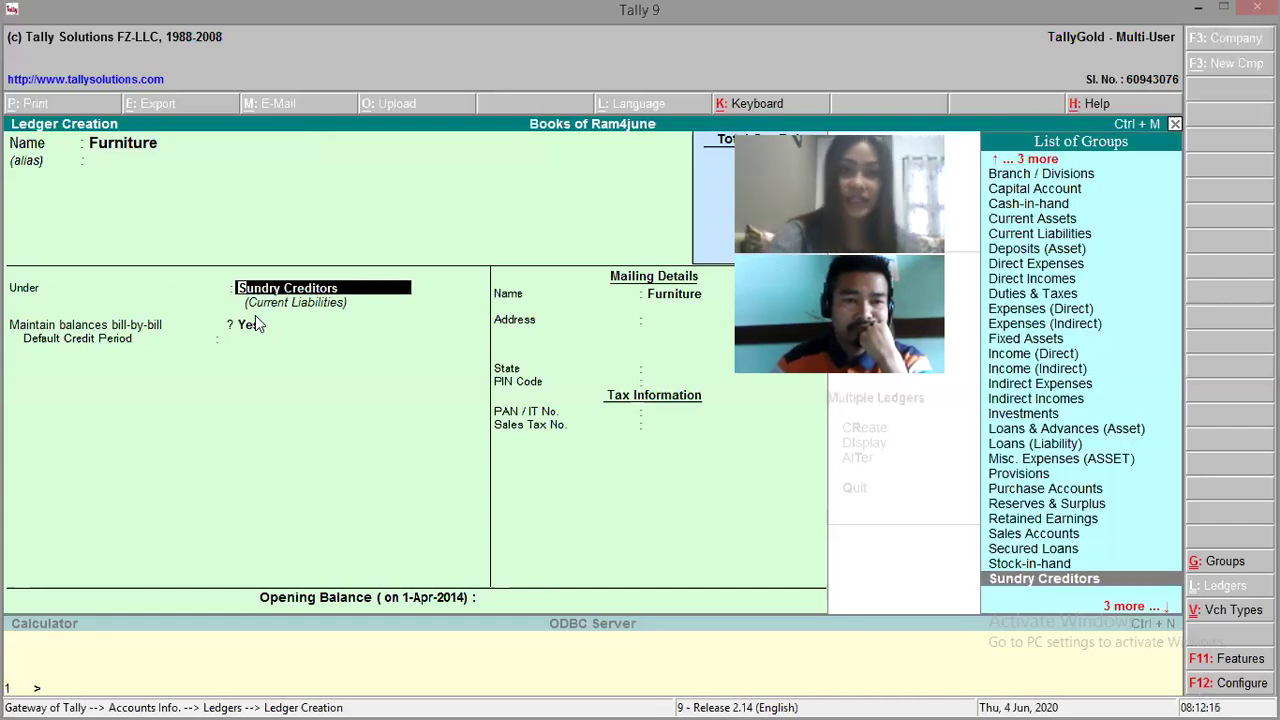
Step: Switch to the PDF in Chrome and find the Furniture account's group in the ledger list
left_click(1200, 10)
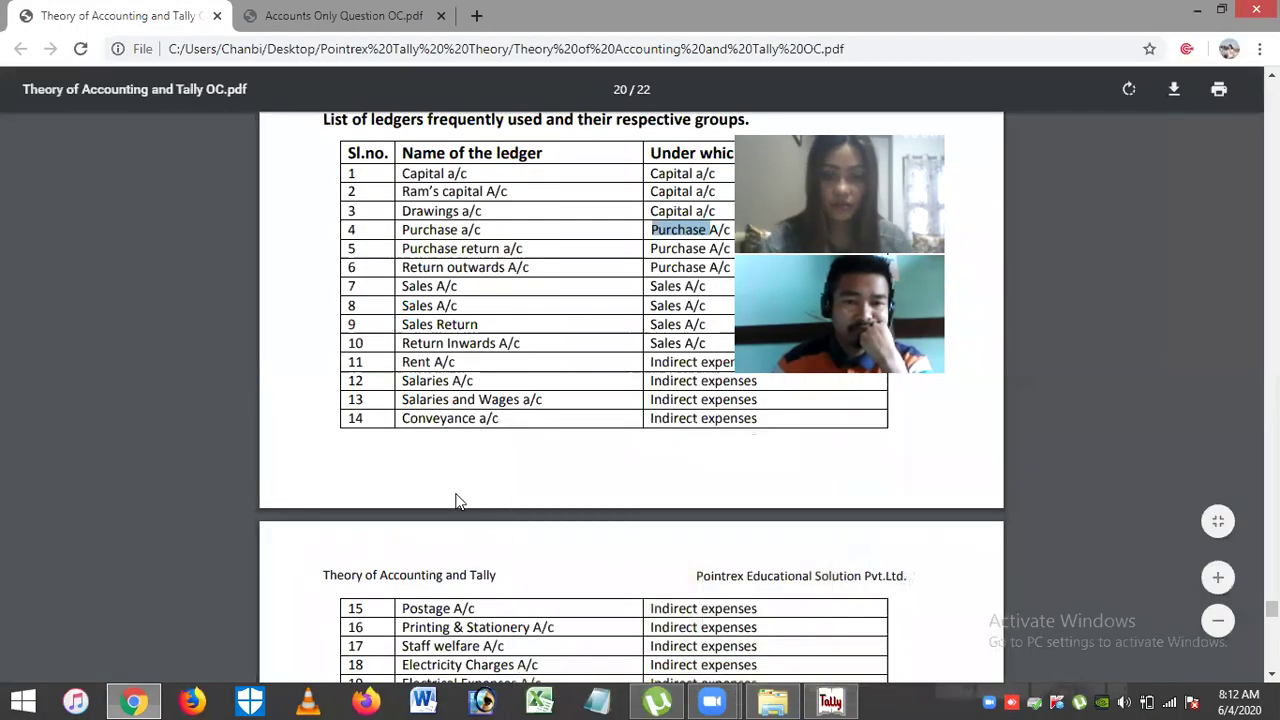
scroll(457, 500, "down", 5)
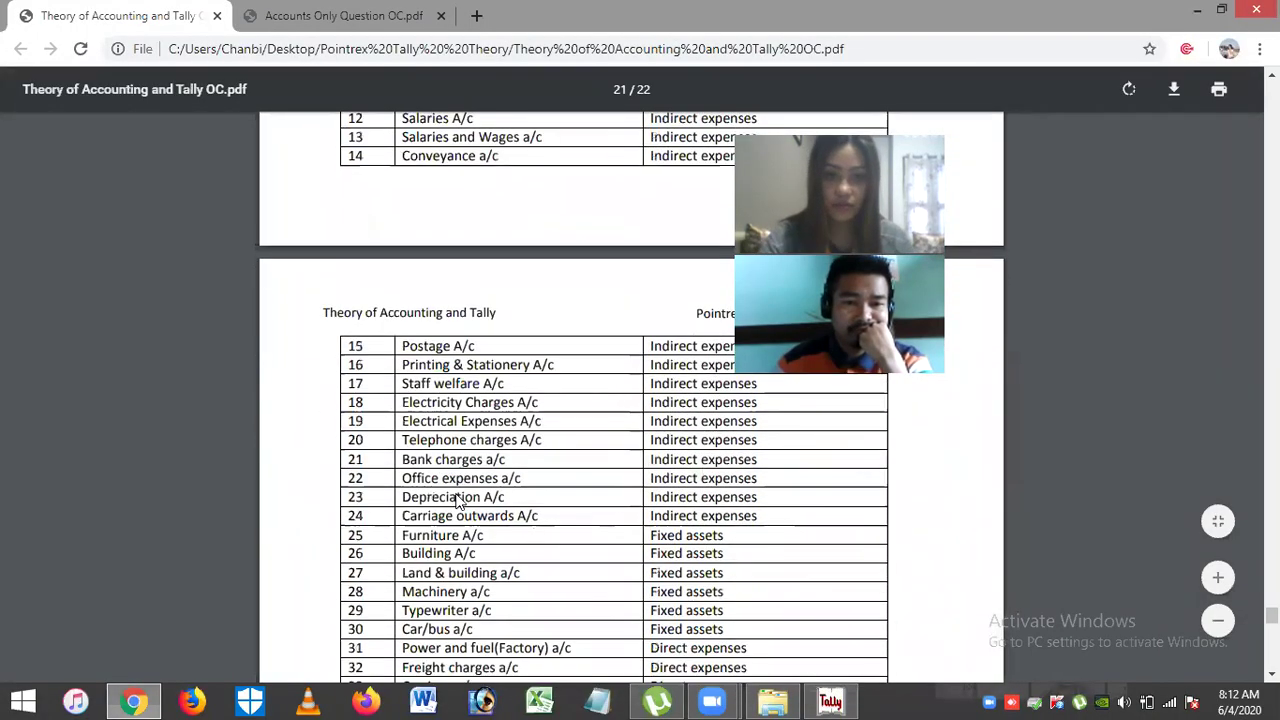
scroll(457, 500, "down", 1)
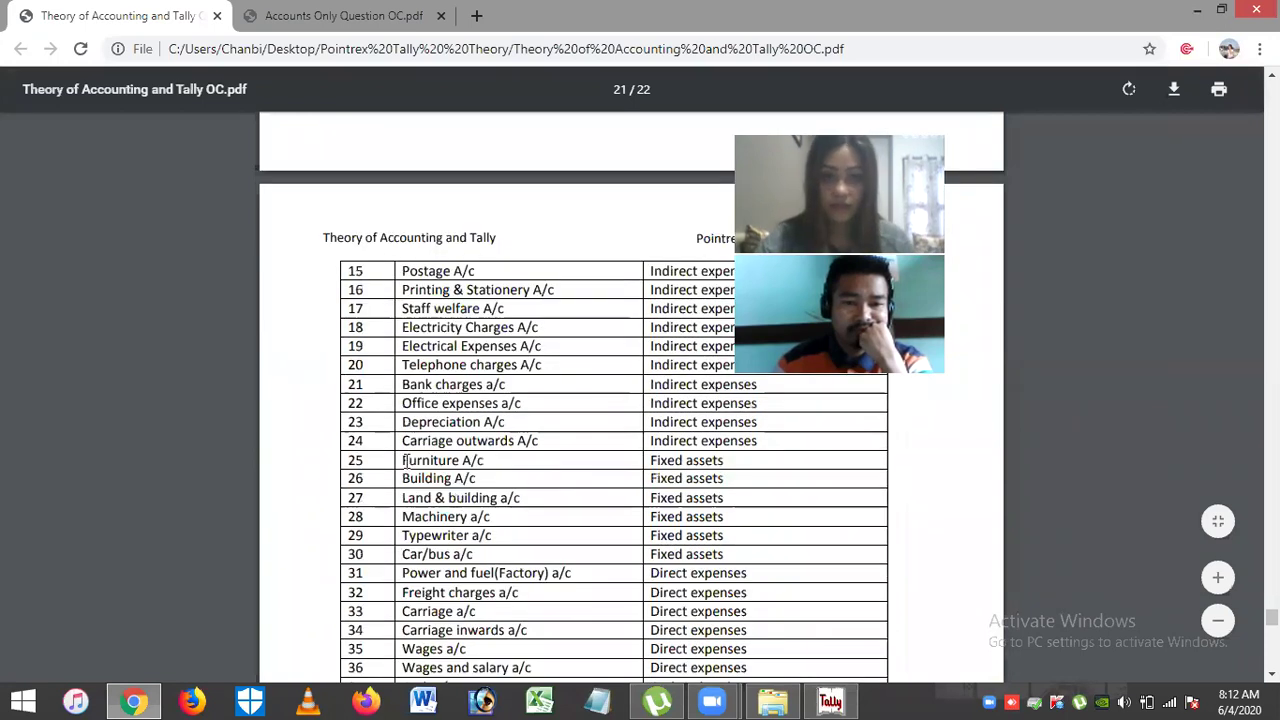
left_click_drag(603, 461, 724, 479)
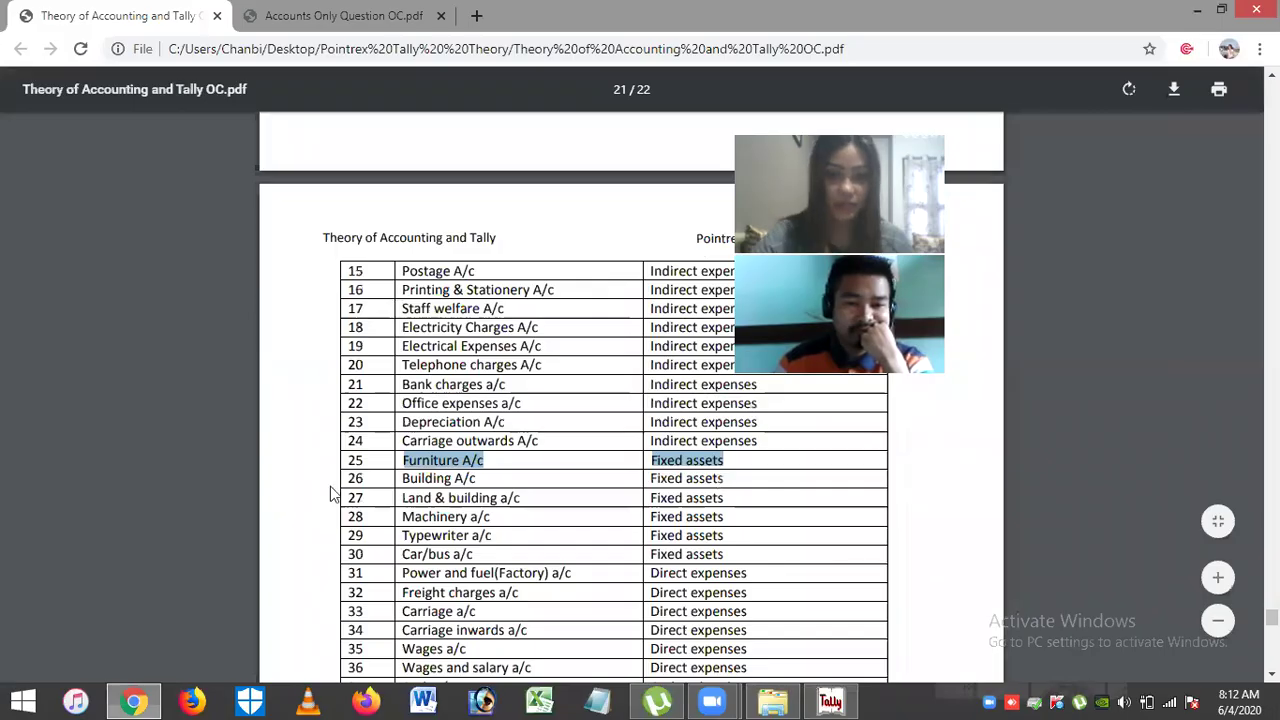
Step: Return to Tally and place the Furniture ledger under Fixed Assets
key("alt+Tab")
type("F")
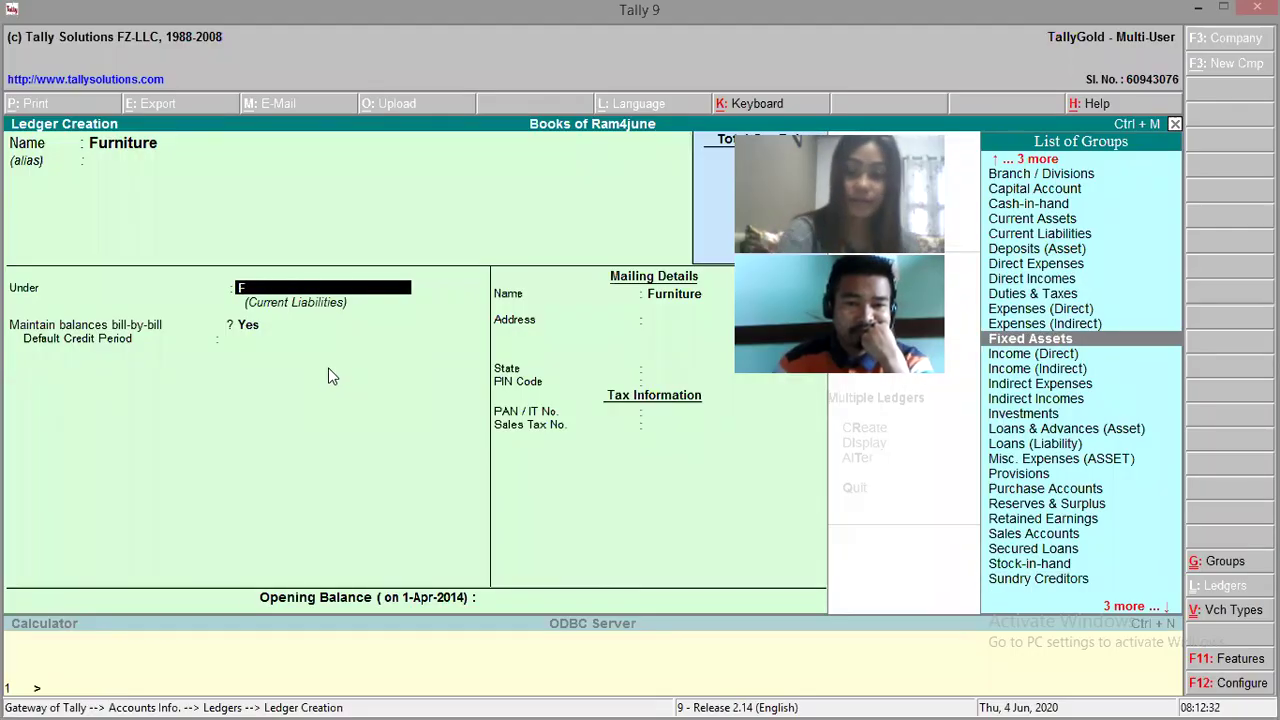
key("Return")
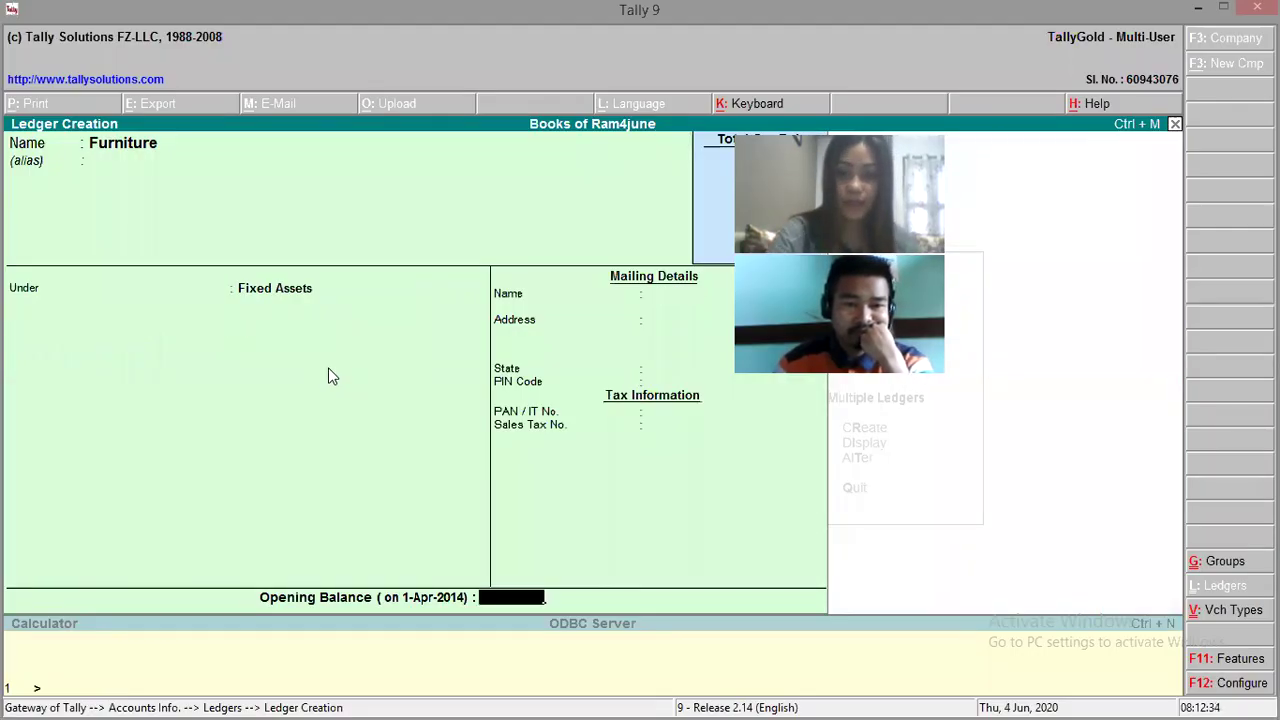
Step: Save the Furniture ledger with its opening balance blank and name the next ledger Sales without an alias
key("Return")
key("y")
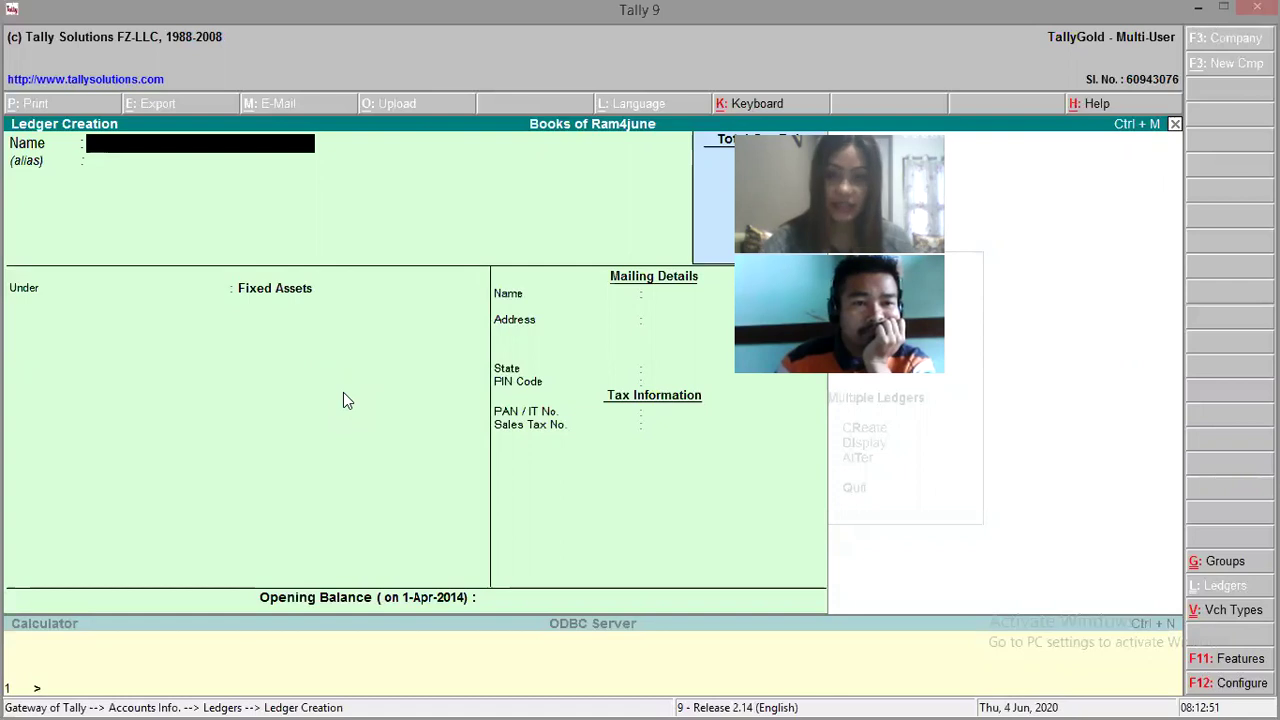
type("Sales")
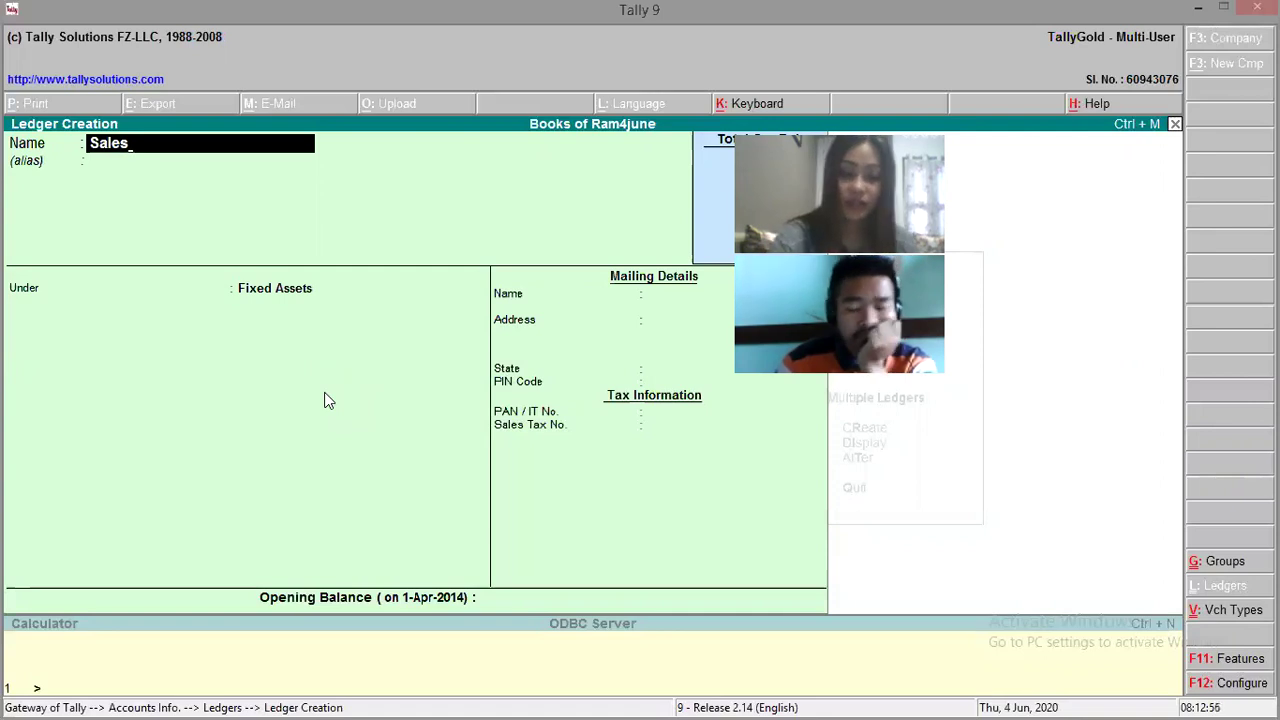
key("Return")
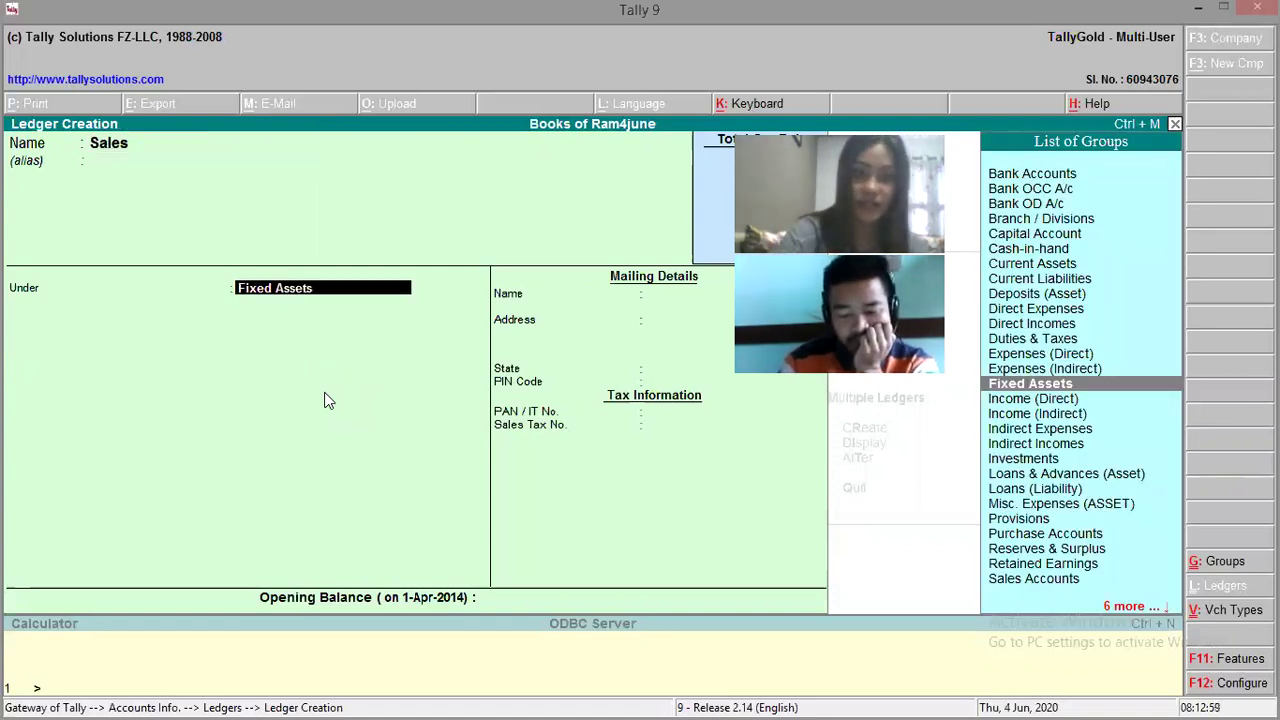
Step: Place the Sales ledger under Sales Accounts and save it with a blank opening balance
type("S")
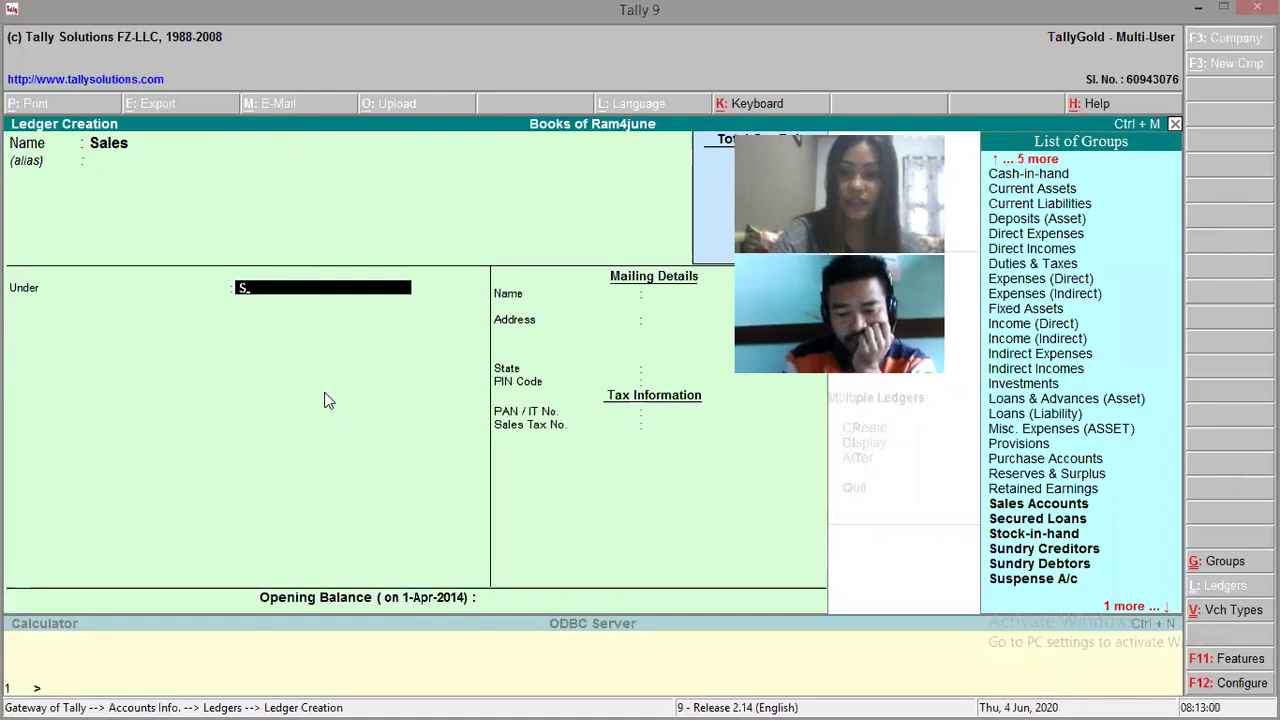
key("Return")
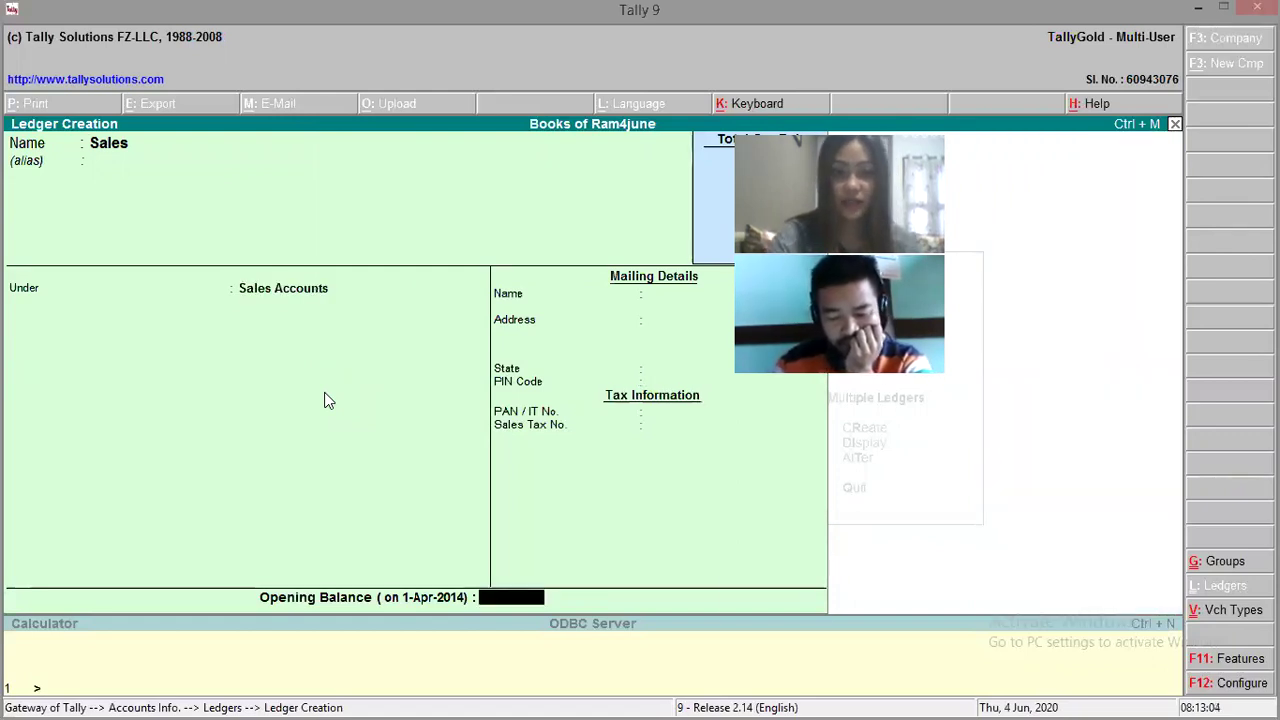
key("Return")
key("Return")
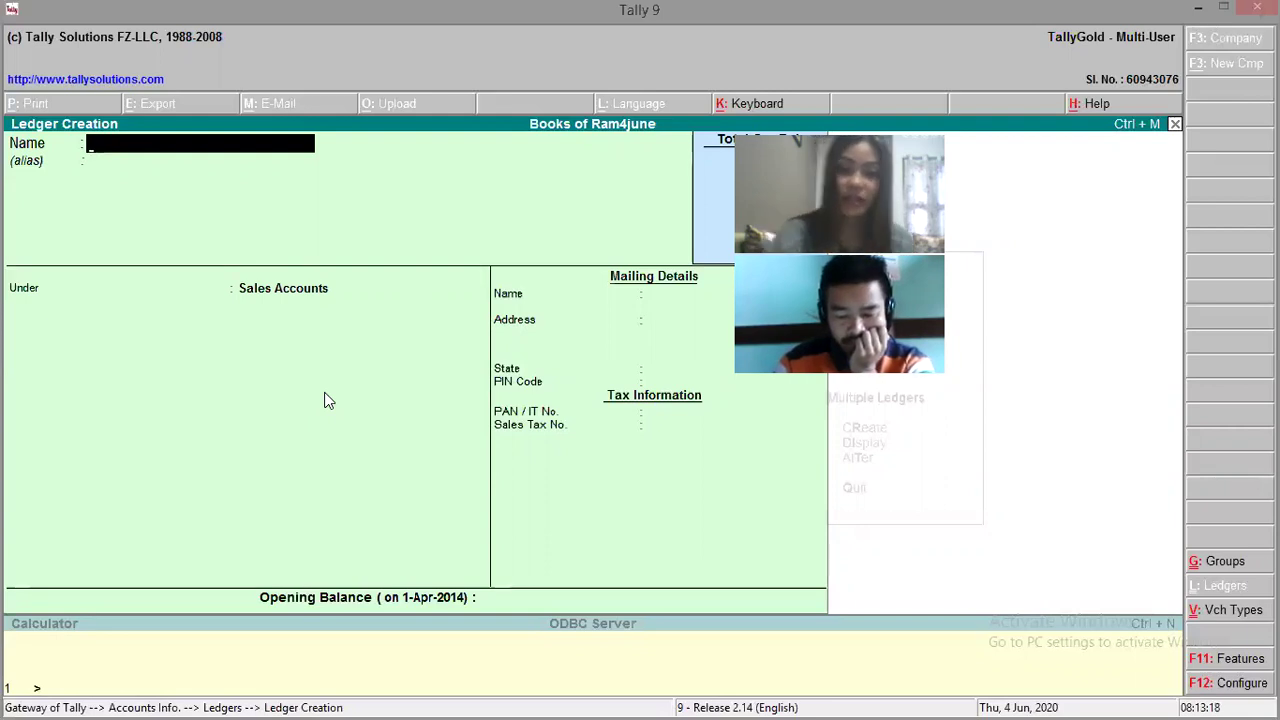
type("Sales")
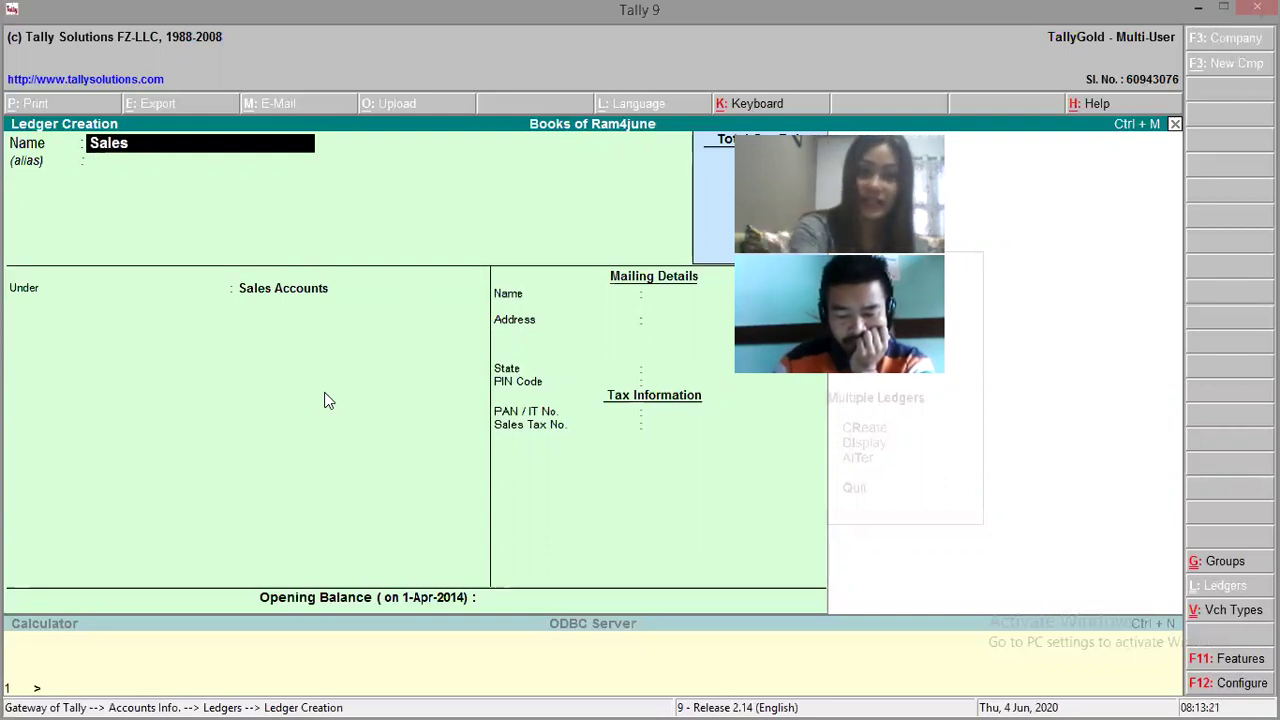
key("Return")
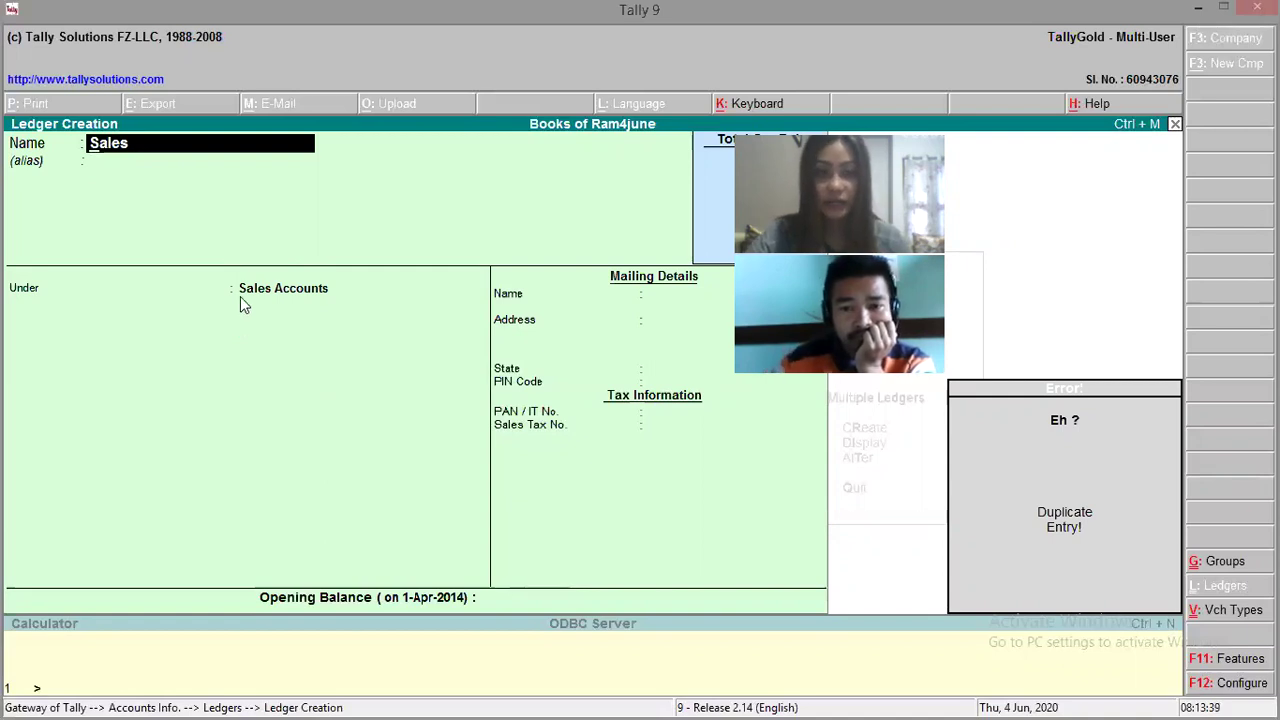
left_click(92, 164)
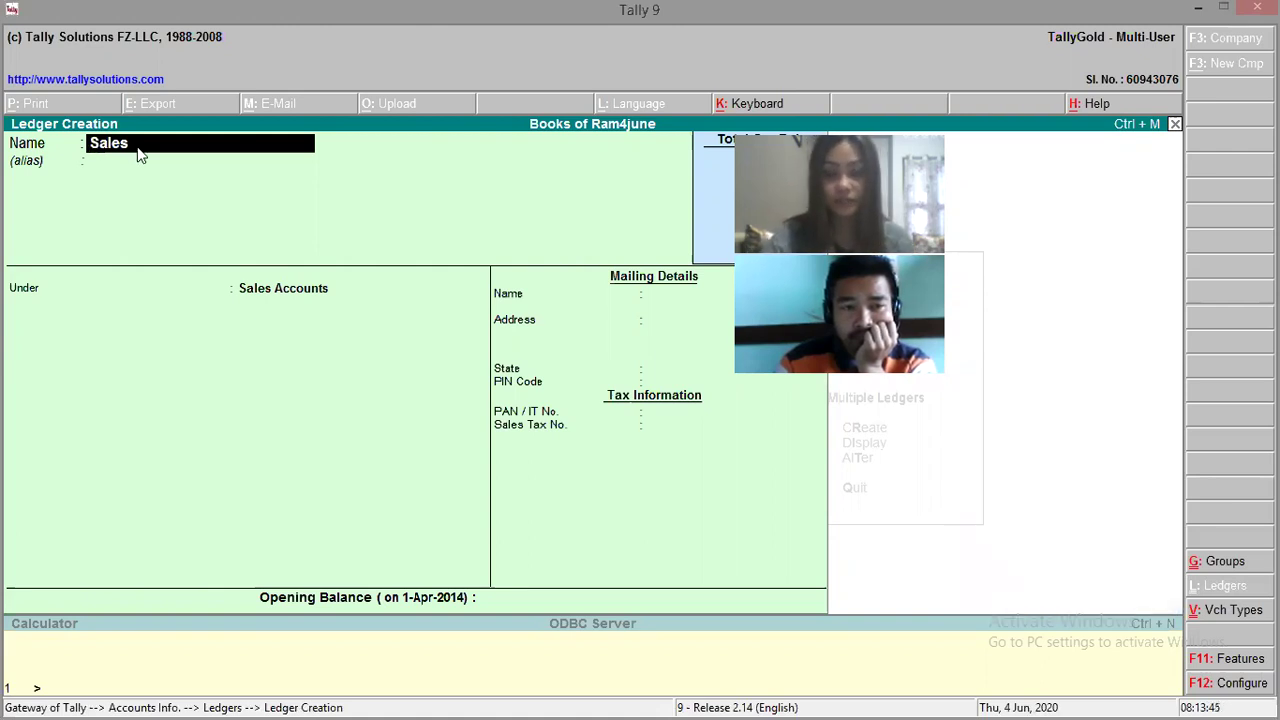
key("Left")
key("BackSpace")
key("Delete")
type("e")
key("Return")
key("Return")
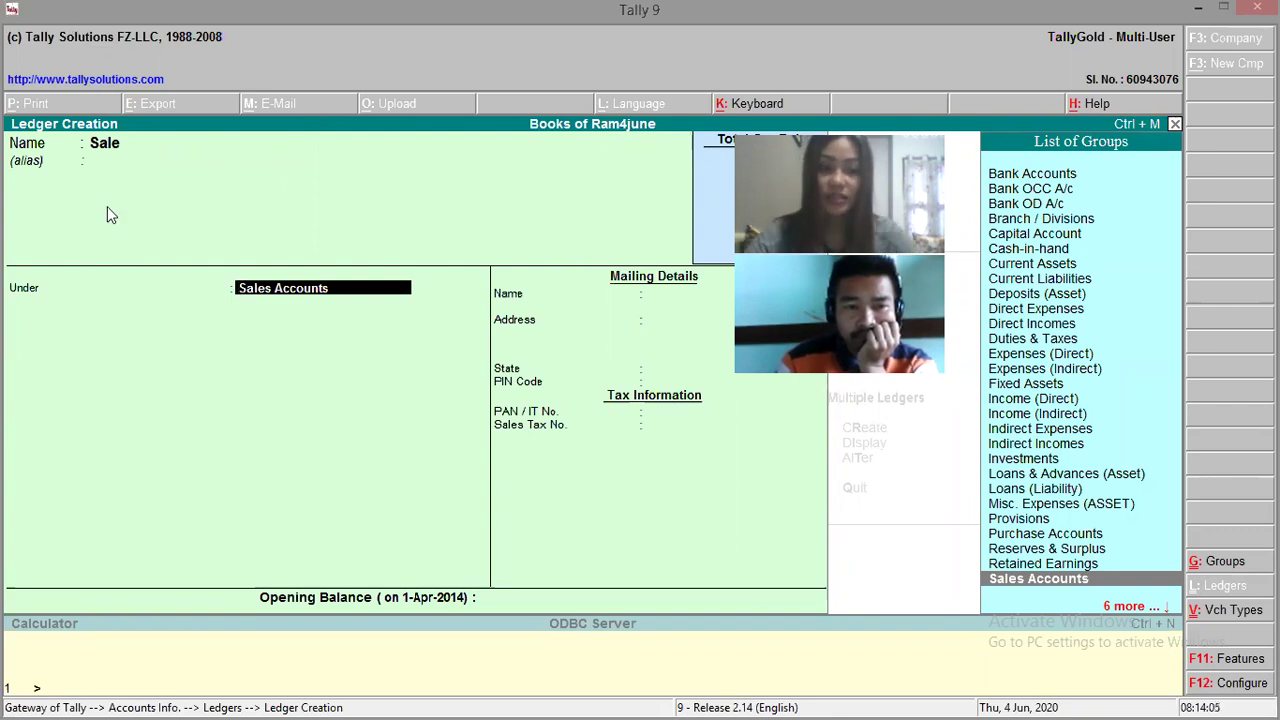
key("BackSpace")
key("Escape")
key("y")
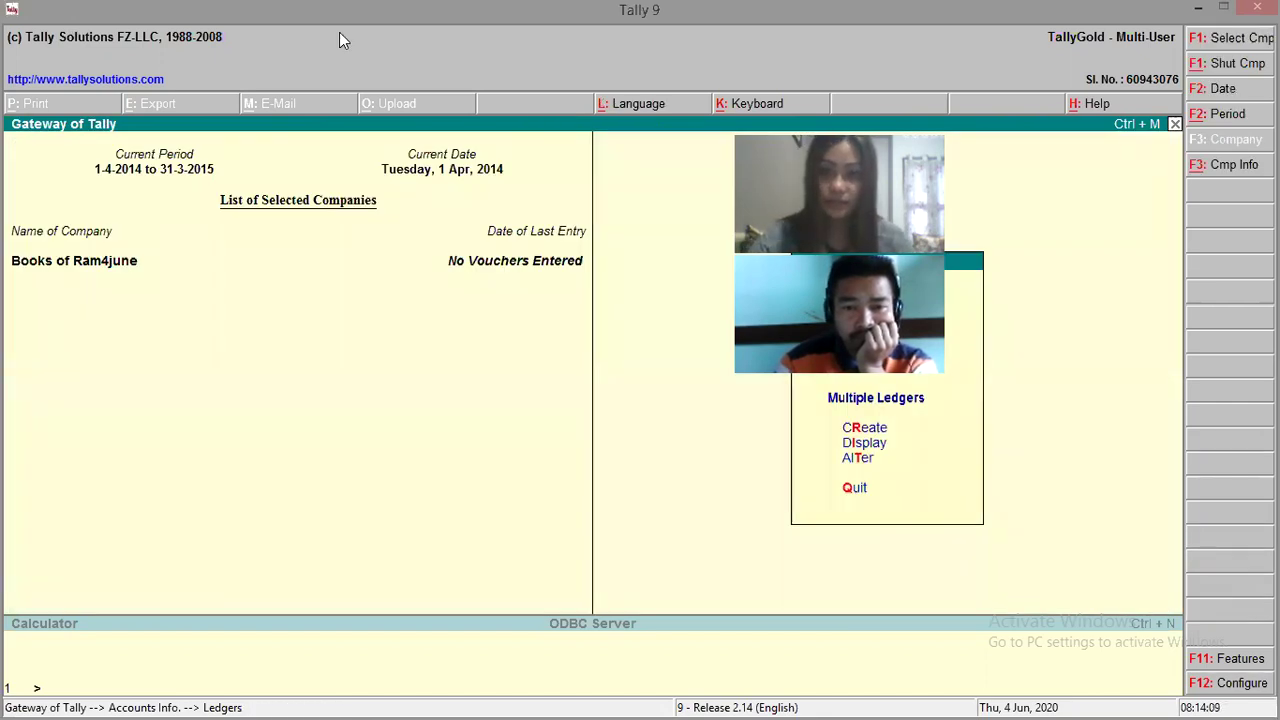
Step: Reopen single-ledger creation, enter the customer's name as the ledger name and leave the alias blank
key("Down")
key("Up")
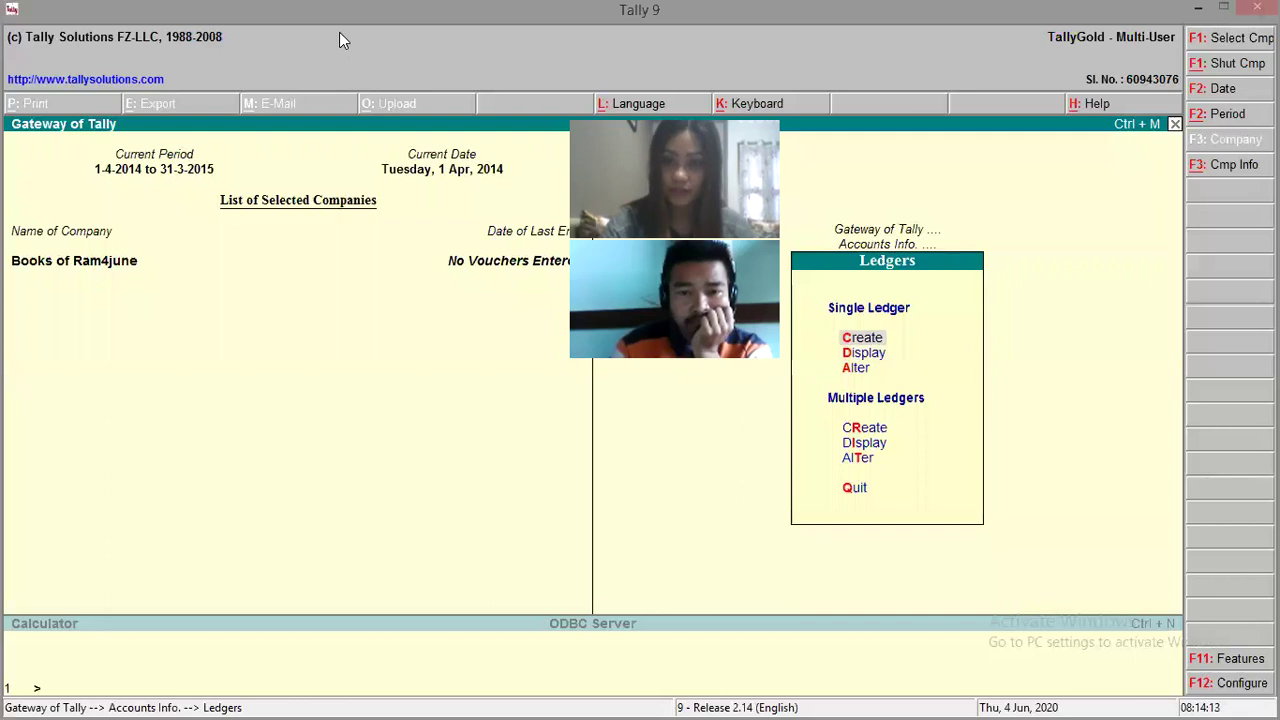
key("Return")
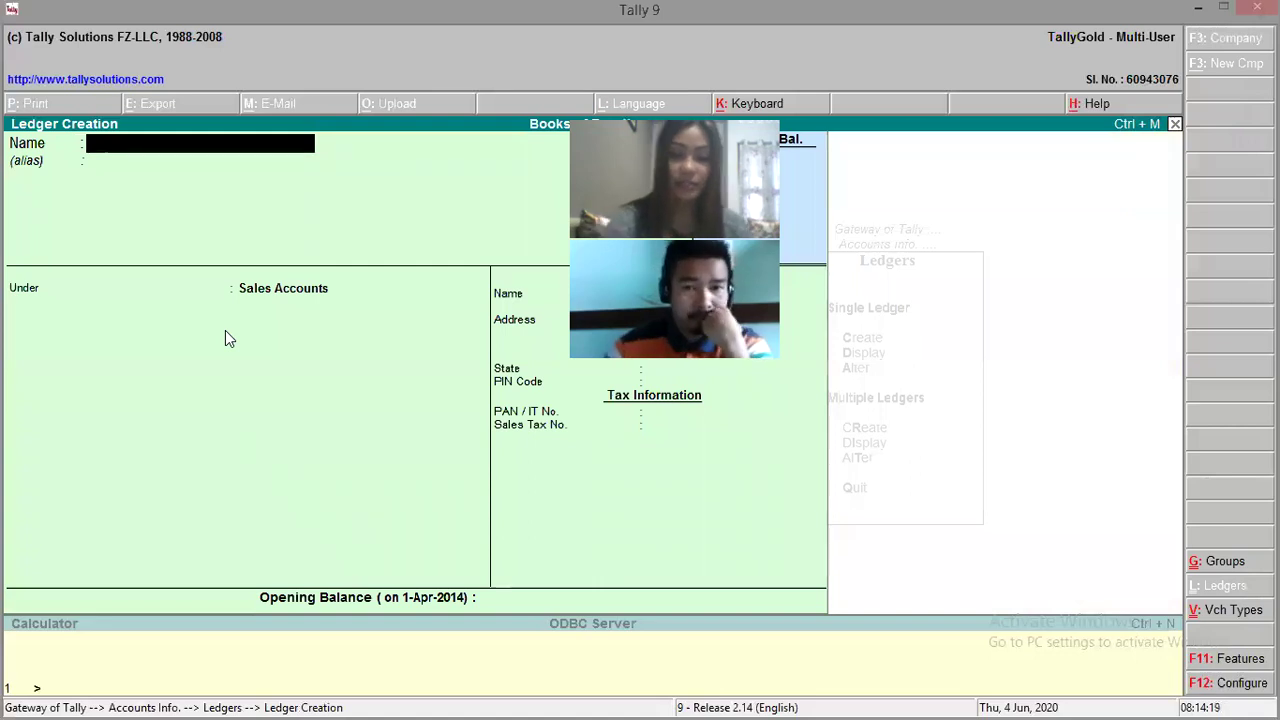
type("Mahesh")
key("Return")
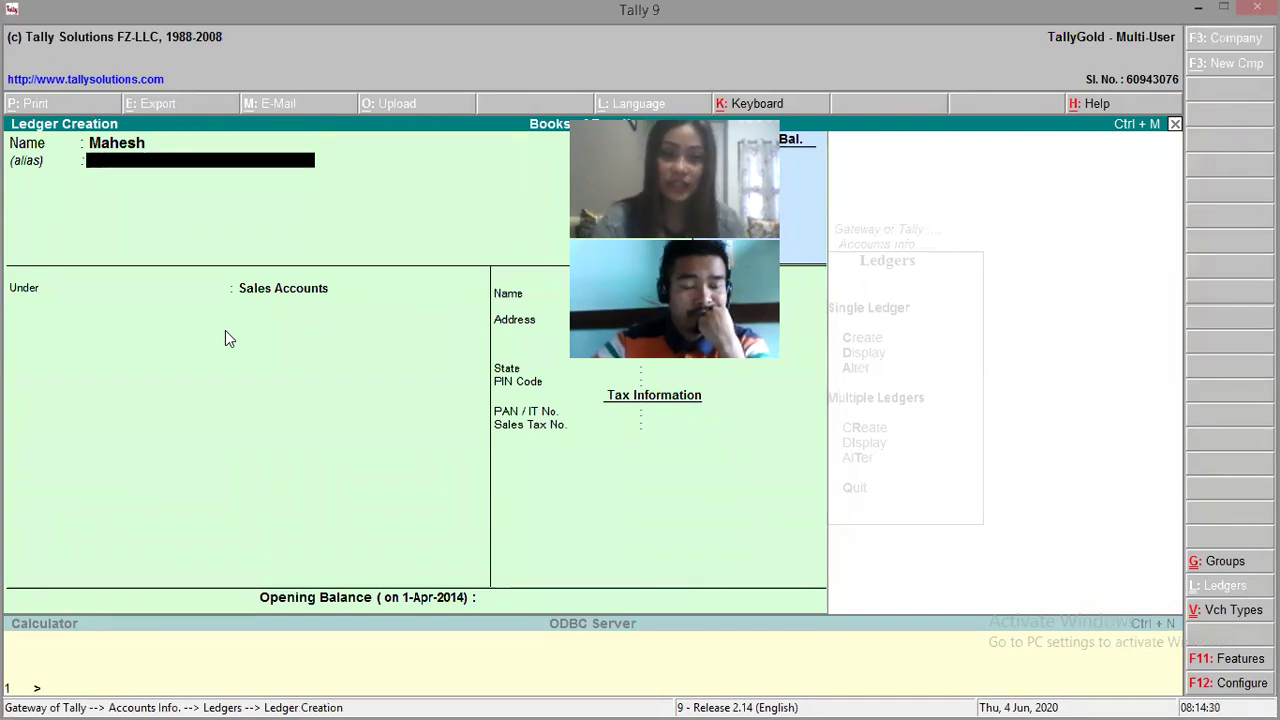
key("Return")
Step: Place the customer's ledger under the Sundry Debtors group
type("S")
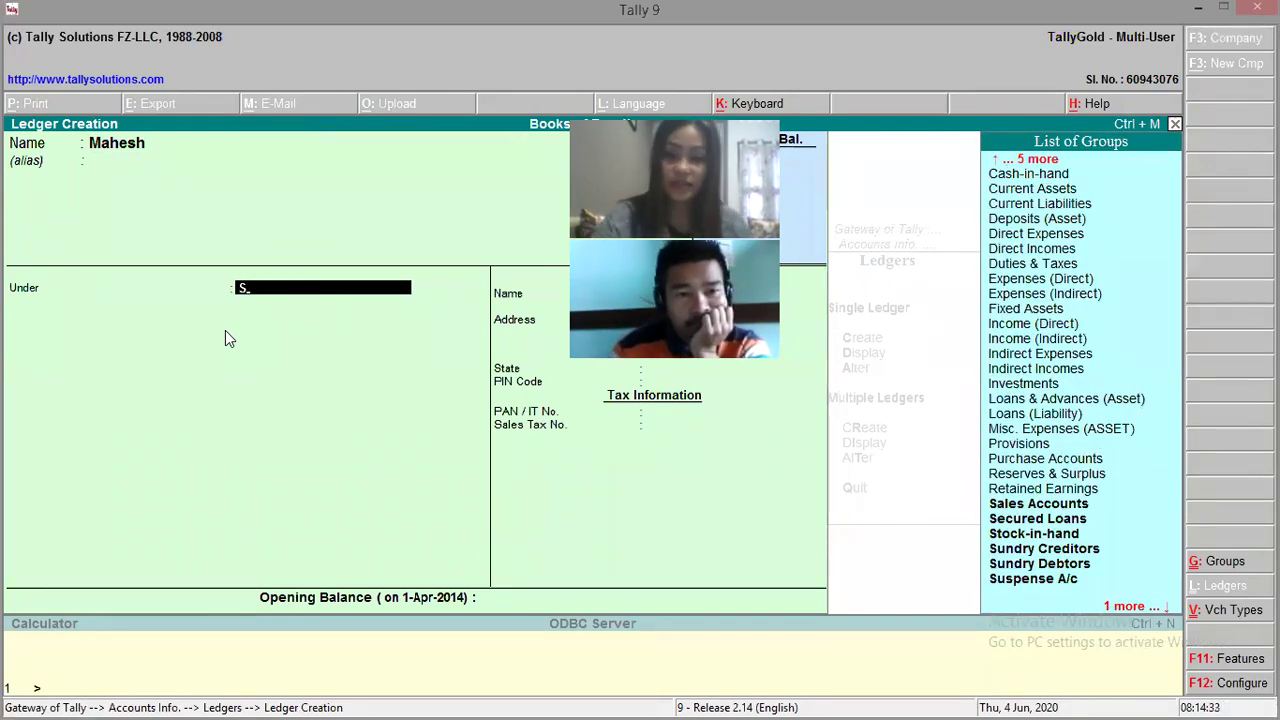
key("Down")
key("Down")
key("Down")
key("Down")
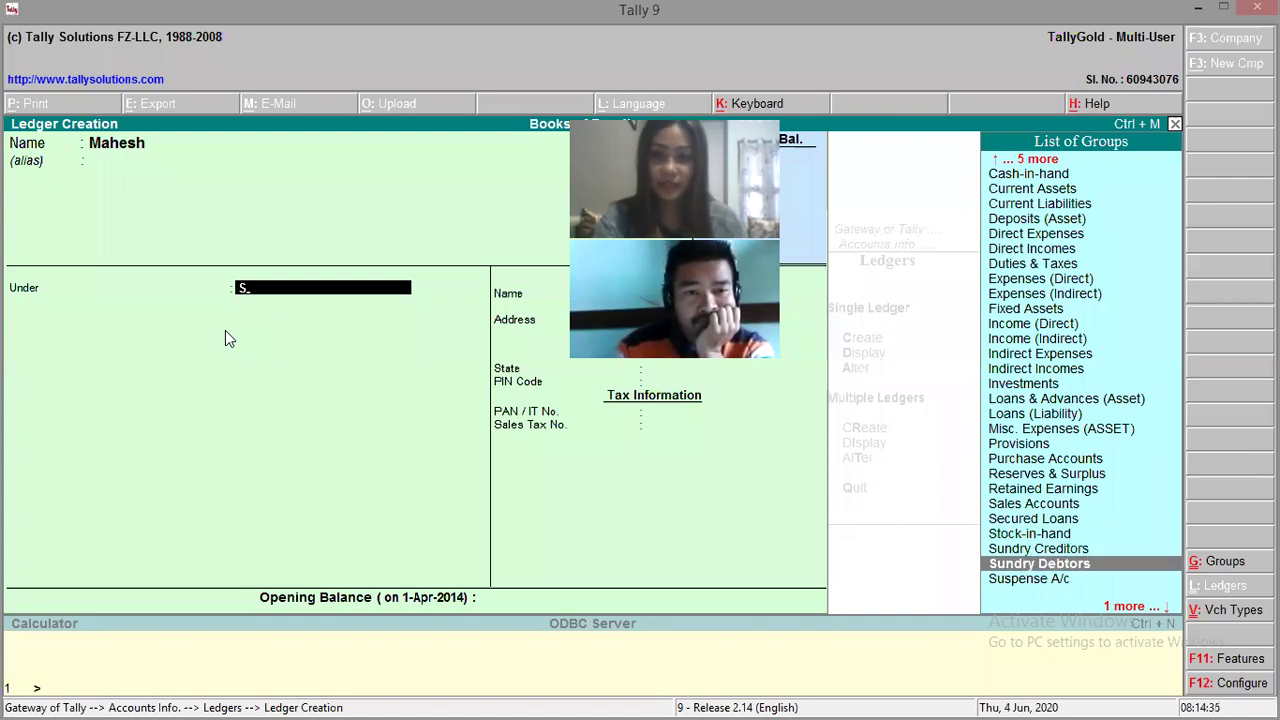
key("Return")
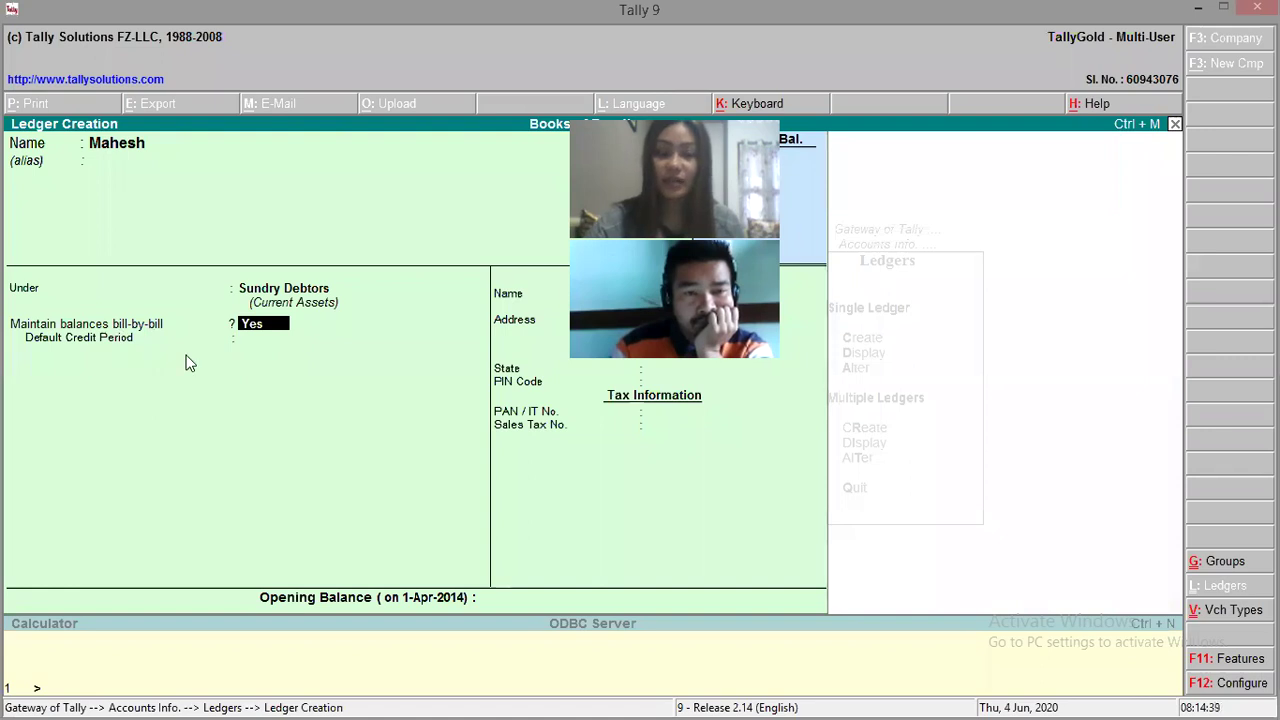
Step: Keep bill-by-bill balances at Yes for the customer's ledger and save it with credit period, address, tax details and opening balance blank
key("Return")
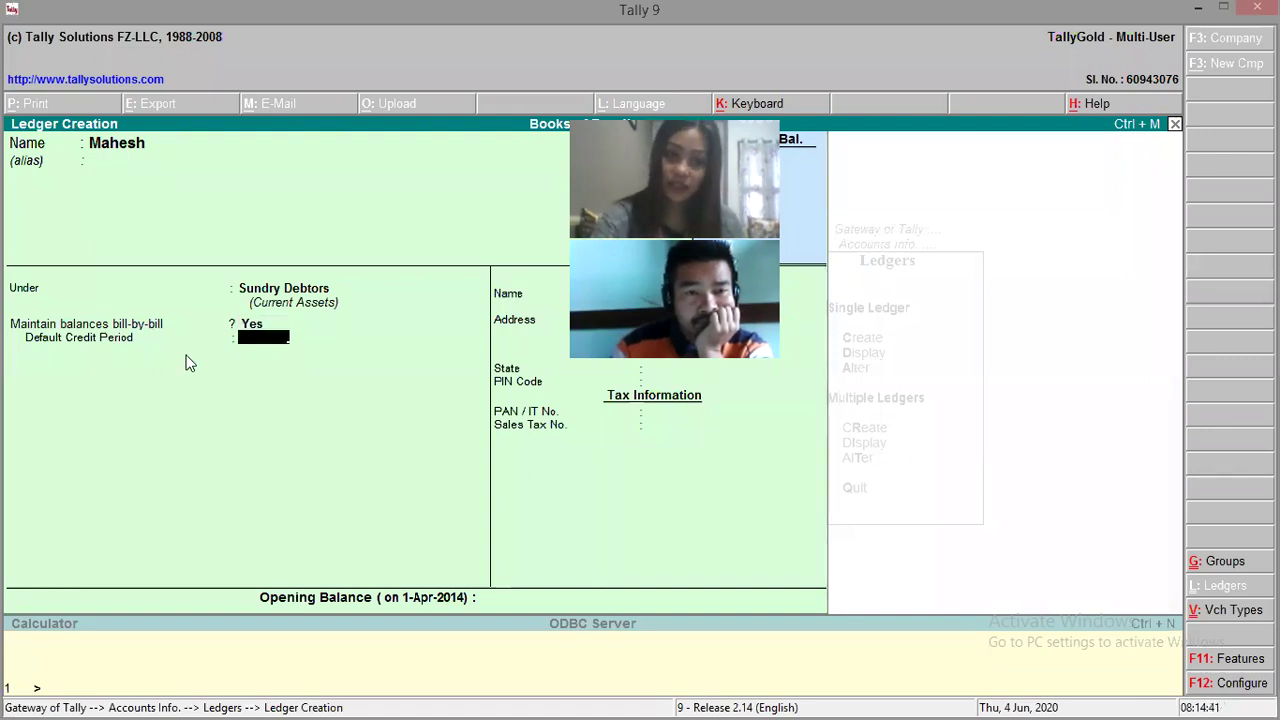
key("Return")
key("Return")
key("Return")
key("Return")
key("Return")
key("Return")
key("Return")
key("Return")
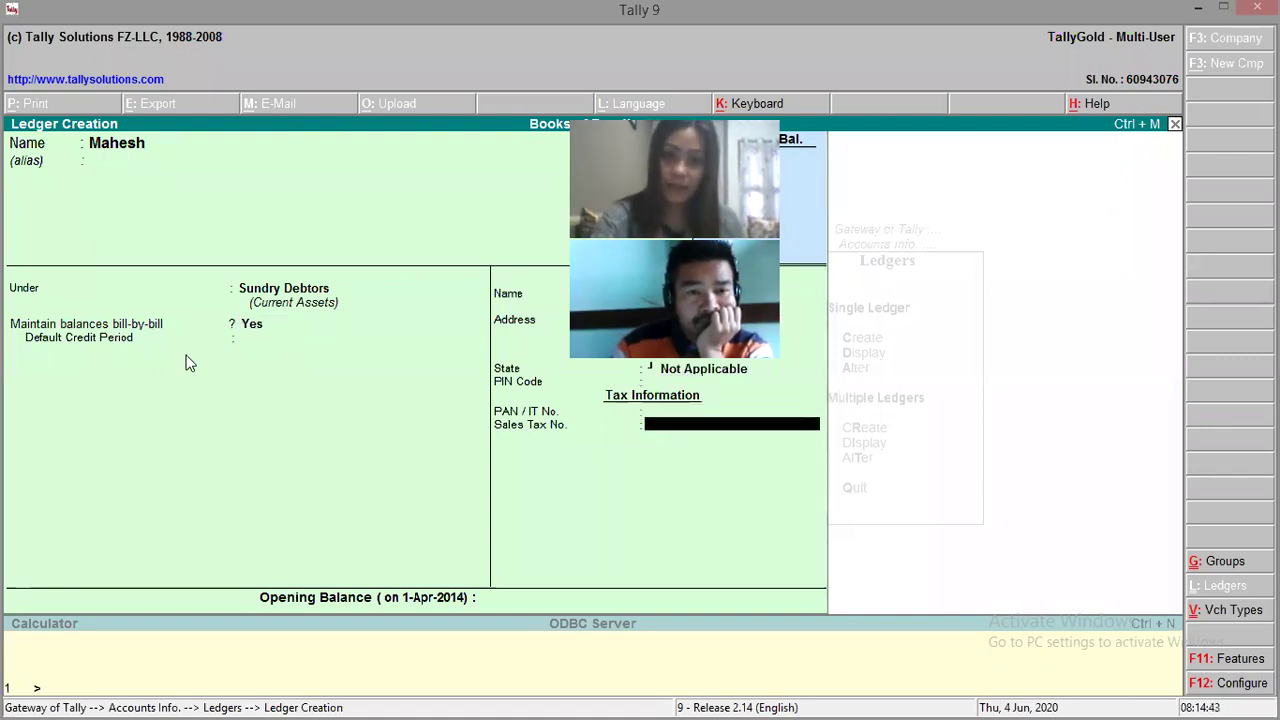
key("Return")
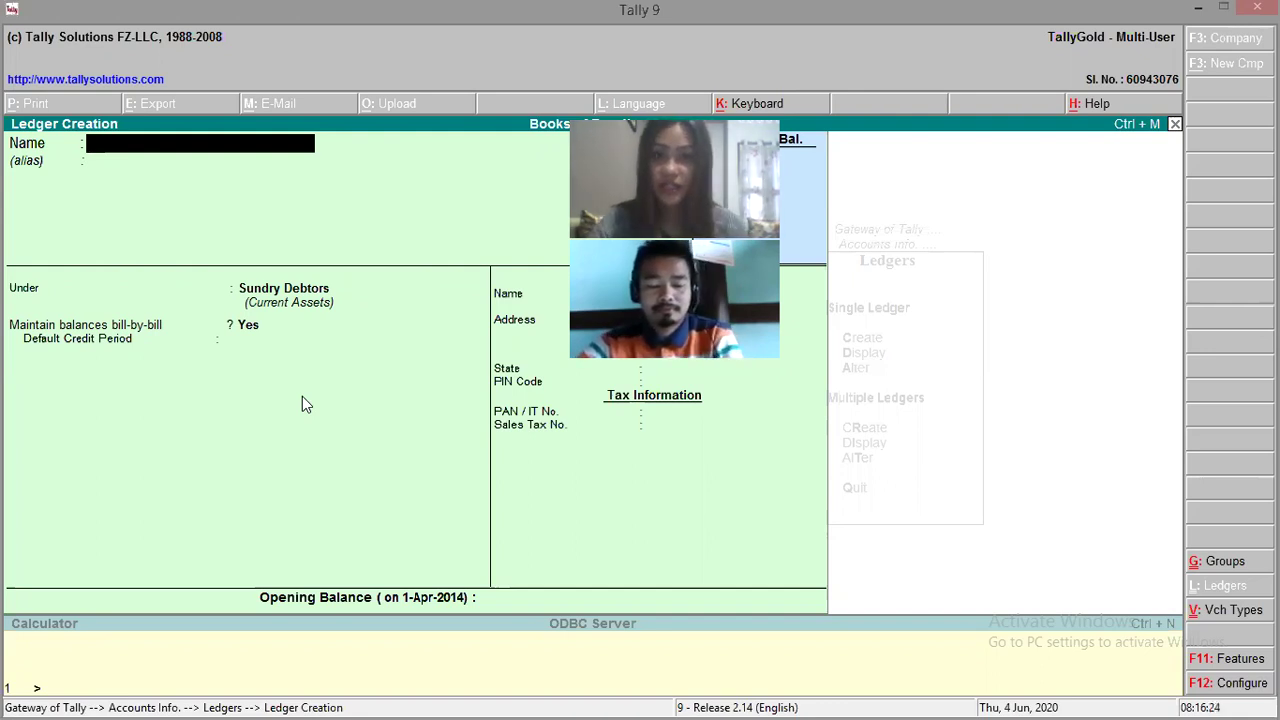
Step: Switch to Accounts Only Question OC.pdf in Chrome, enlarge the page and find the transactions of Qno 11
left_click(1195, 9)
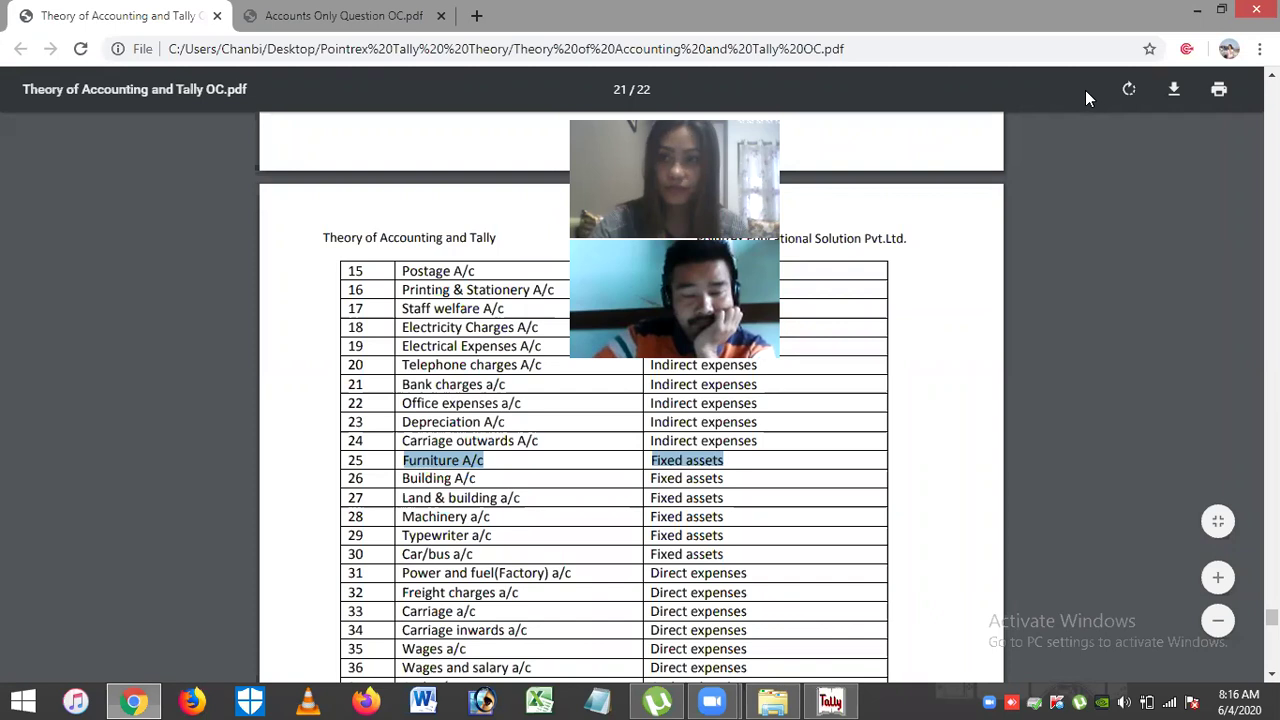
key("ctrl+Tab")
scroll(632, 400, "down", 10)
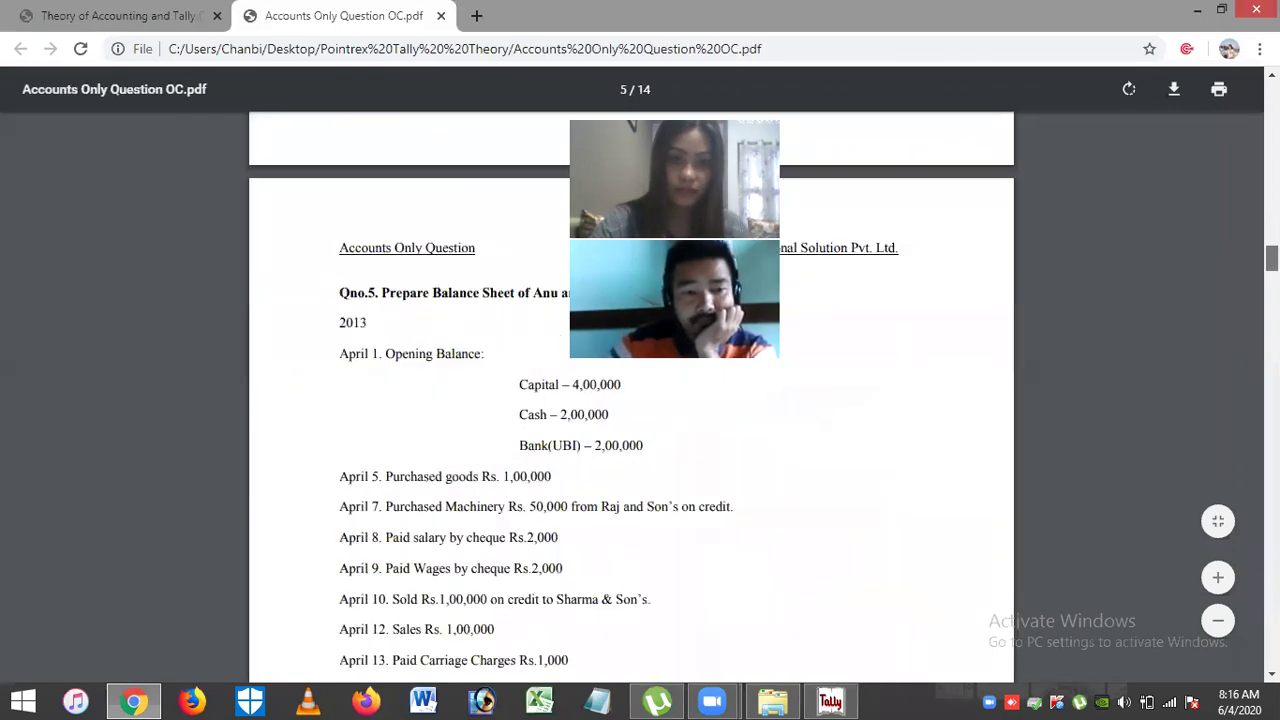
scroll(632, 400, "down", 20)
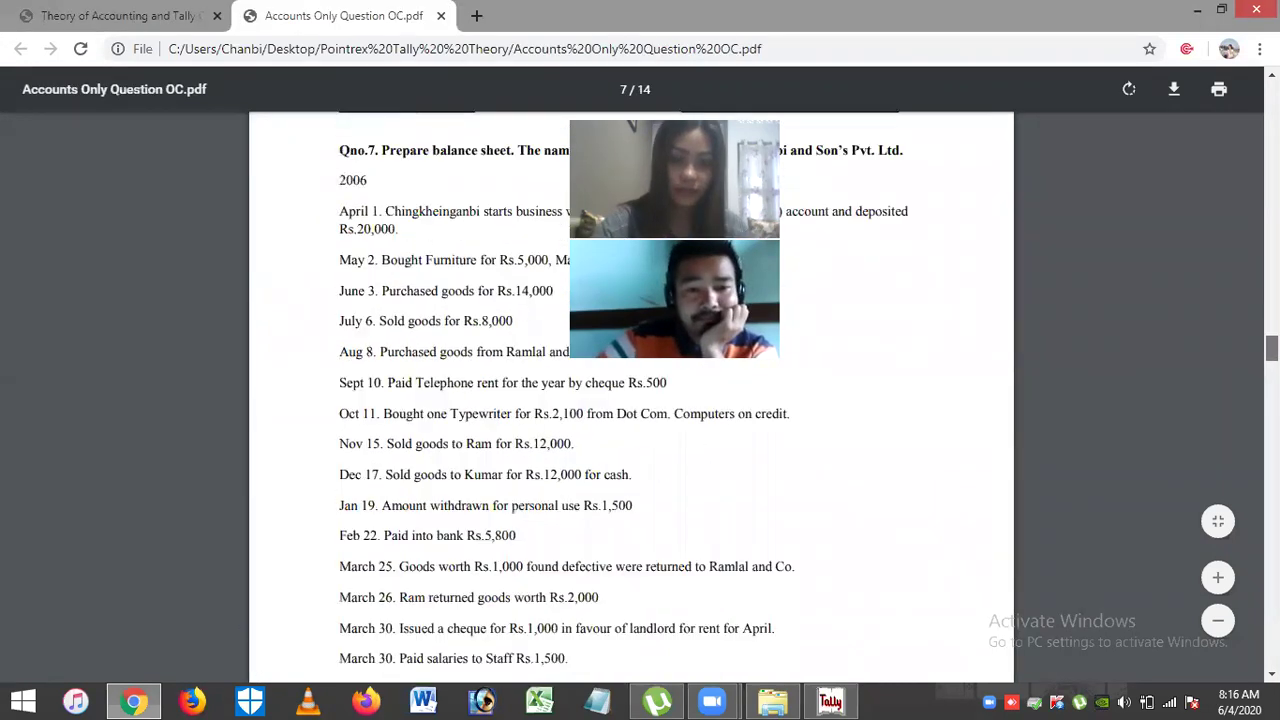
scroll(632, 400, "down", 12)
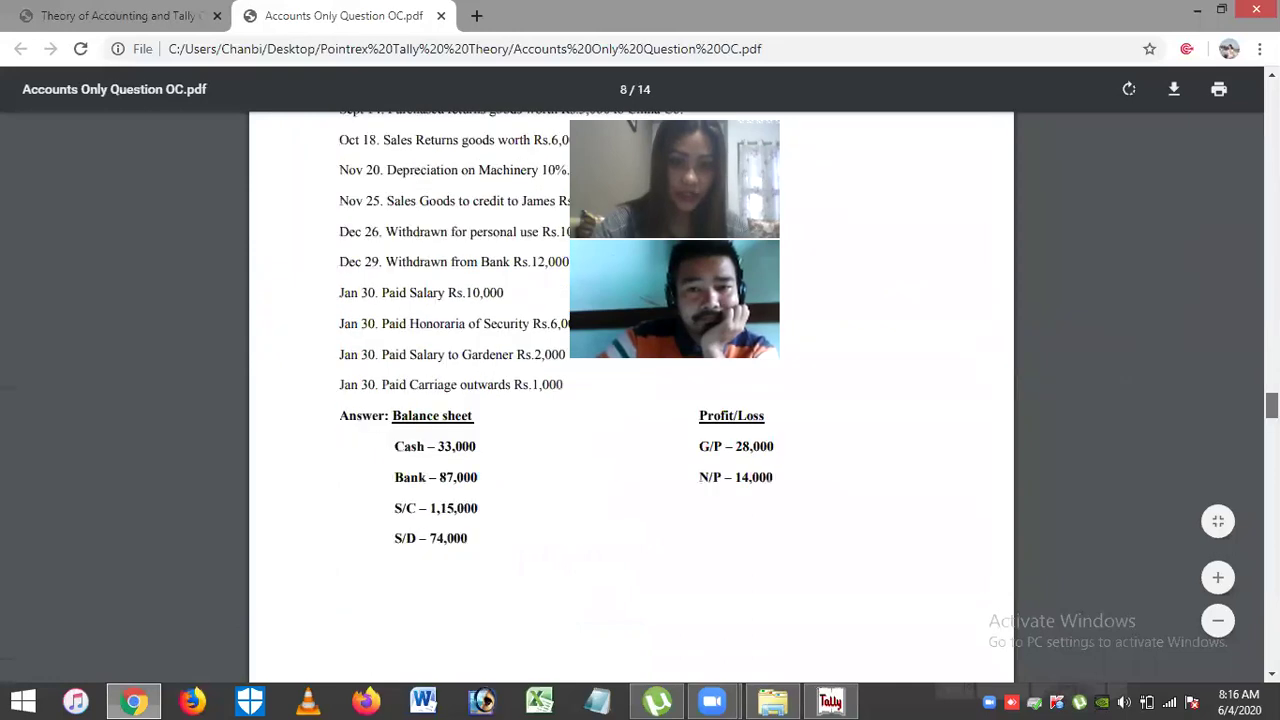
scroll(632, 400, "down", 1)
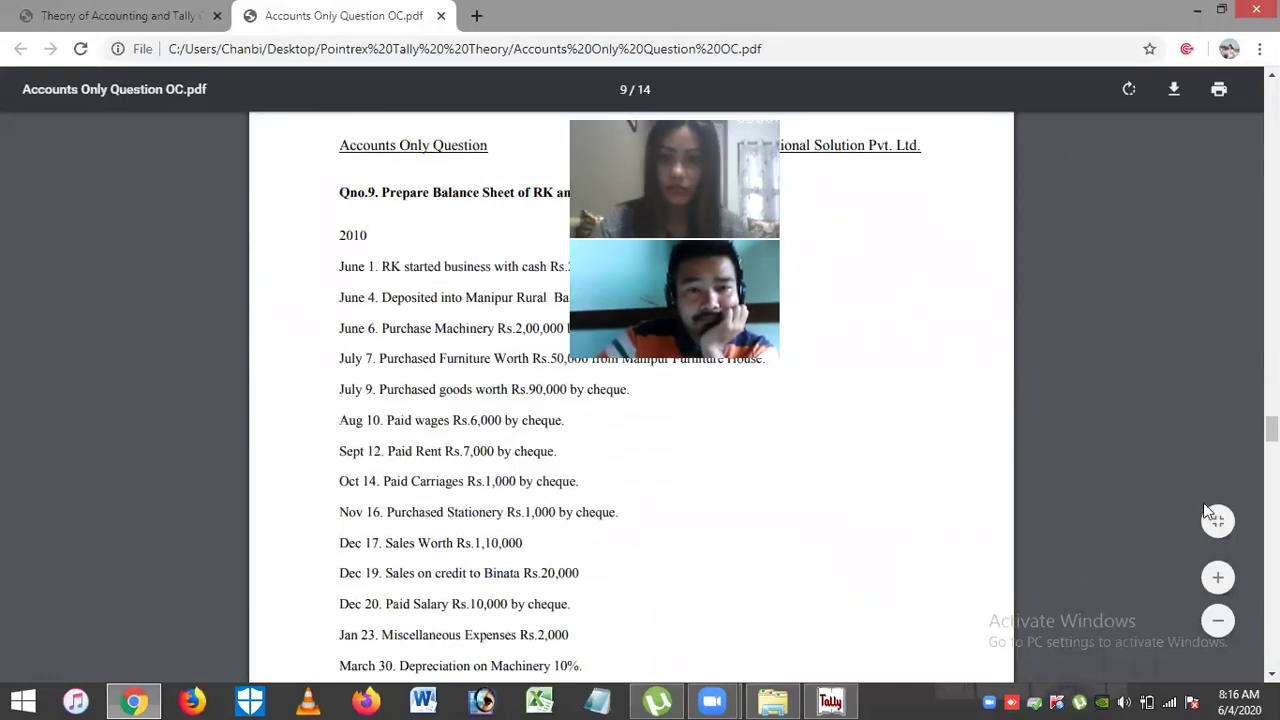
left_click(1219, 587)
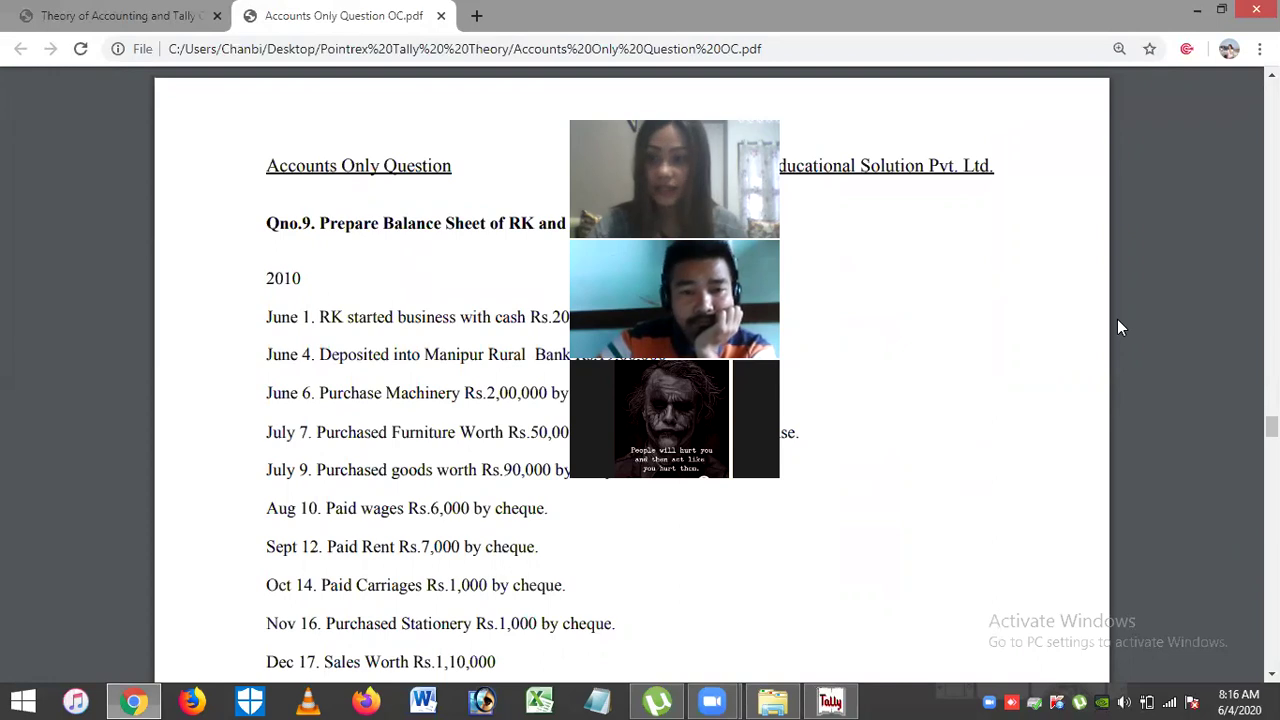
scroll(1119, 321, "down", 1)
scroll(632, 400, "down", 15)
scroll(632, 375, "down", 13)
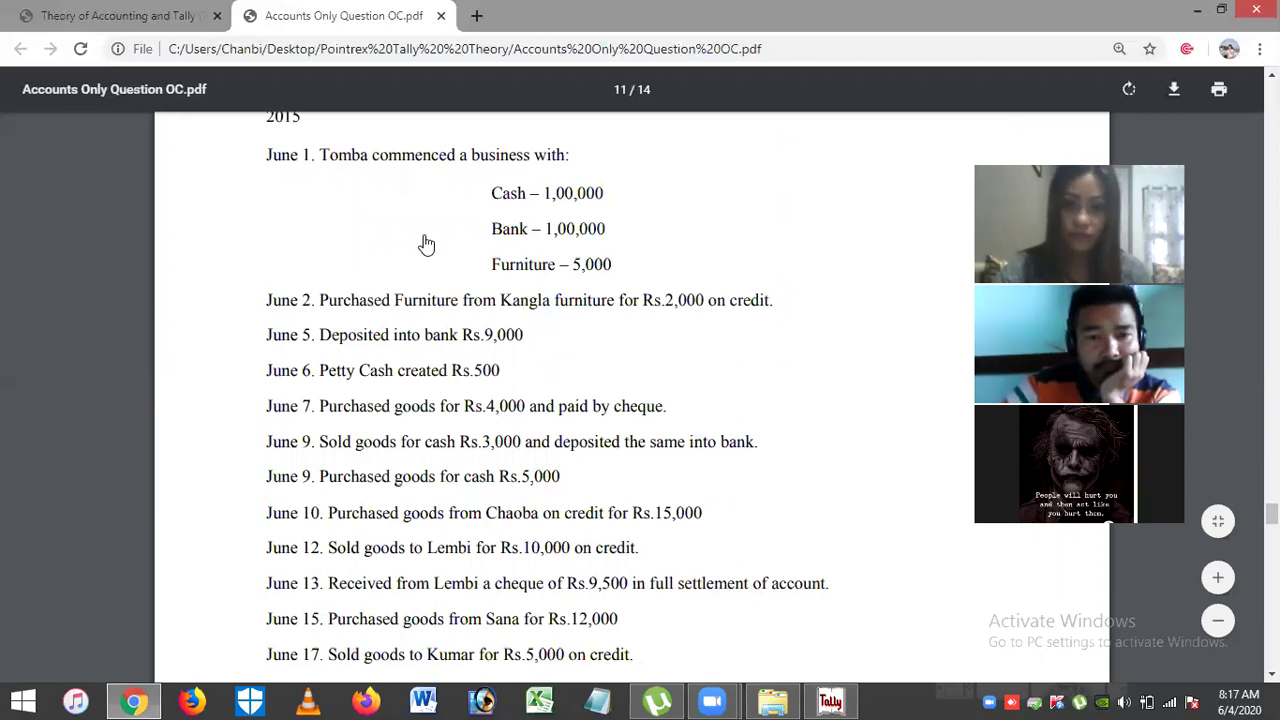
Step: Switch to the Tally Excel File folder and open the Question 11 workbook in Excel
key("alt+Tab")
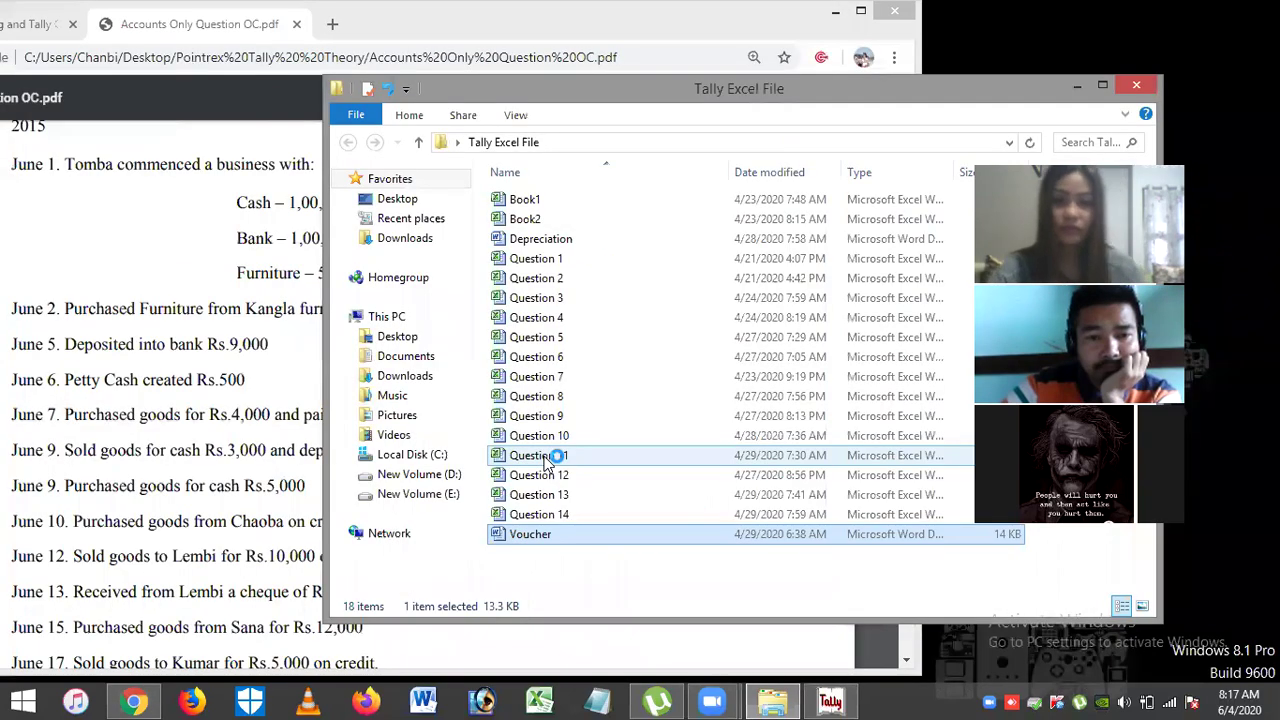
left_click(539, 455)
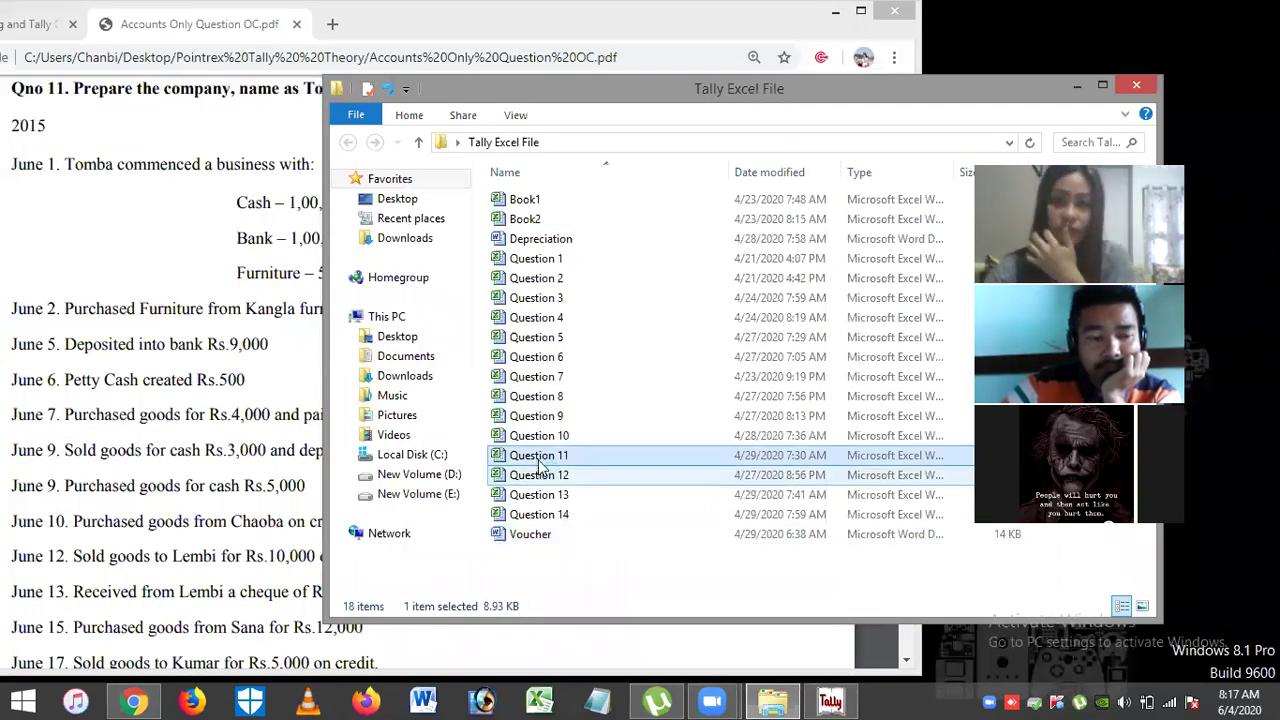
double_click(542, 458)
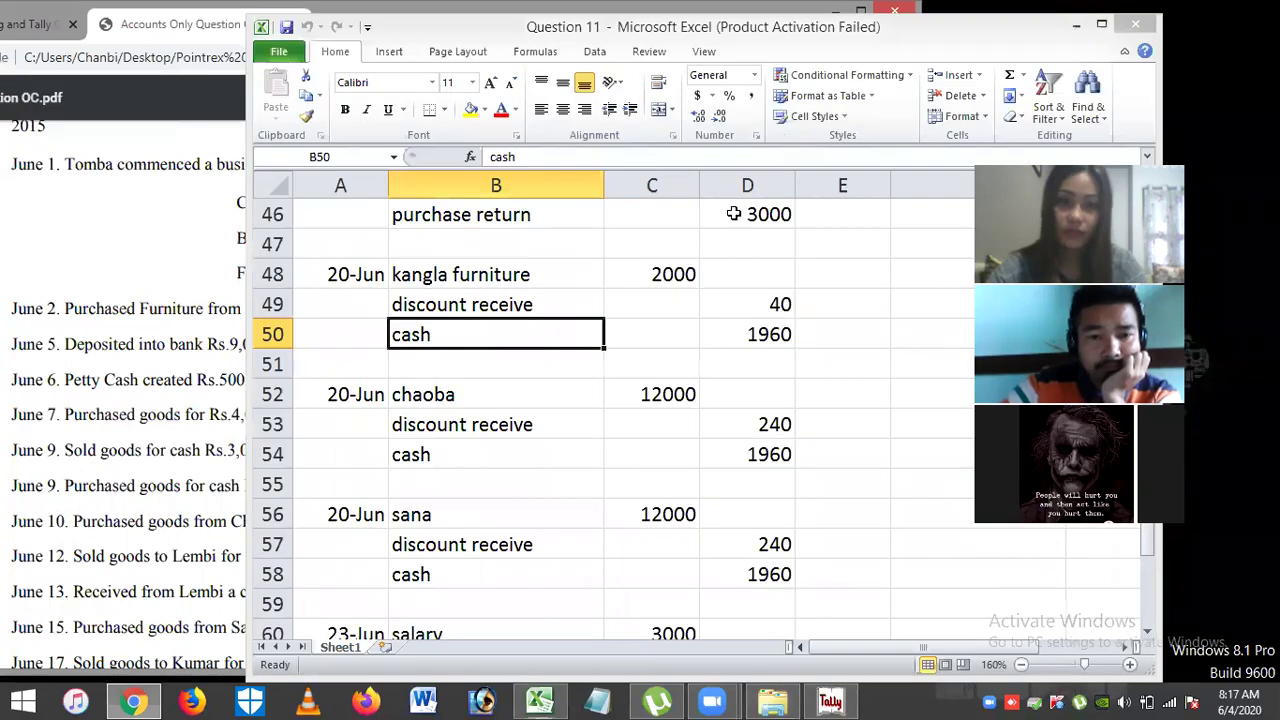
Step: Go back to the header row of the Question 11 sheet and place the workbook beside the question PDF
left_click(666, 334)
left_click(920, 150)
key("Up")
key("Up")
key("Up")
key("Up")
key("Up")
key("Up")
key("Up")
key("Up")
key("Up")
key("Up")
key("Up")
key("Up")
key("Up")
key("Up")
key("Up")
key("Up")
key("Up")
key("Up")
key("Up")
key("Up")
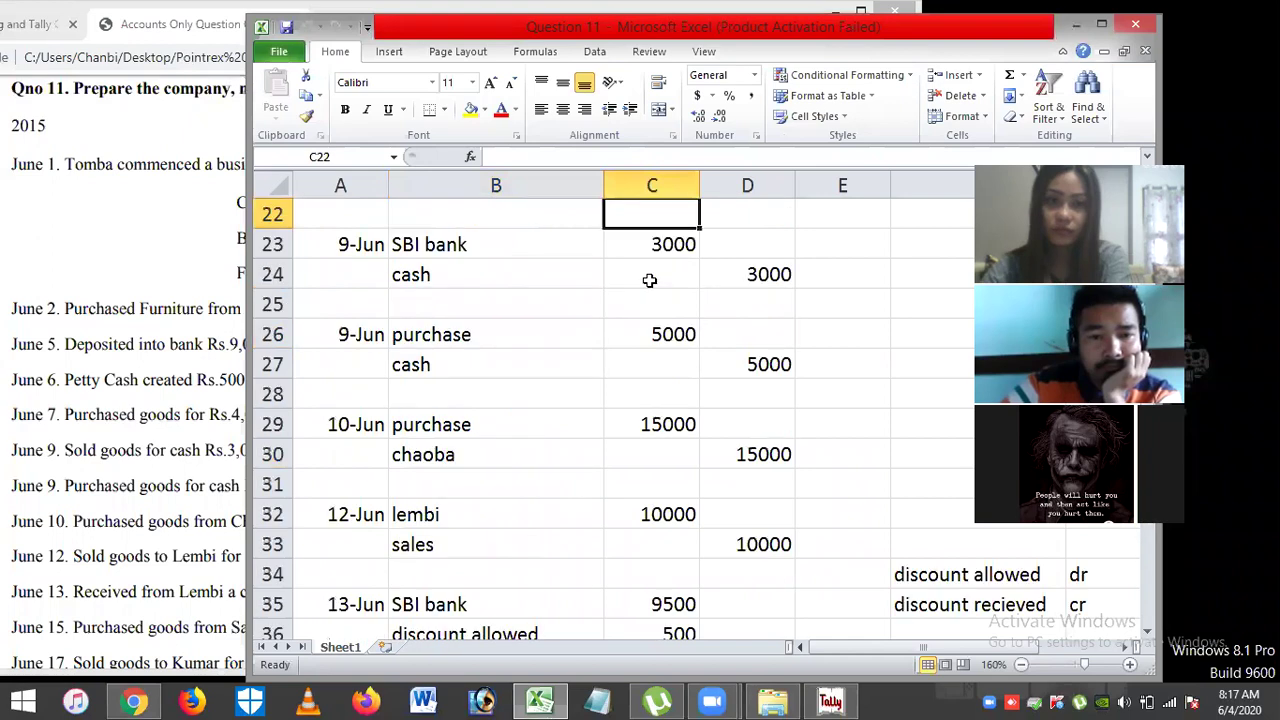
key("Up")
key("Up")
key("Up")
key("Up")
key("Up")
key("Up")
key("Up")
key("Up")
key("Up")
key("Up")
key("Up")
key("Up")
key("Up")
key("Up")
key("Up")
key("Up")
key("Up")
key("Up")
key("Up")
key("Up")
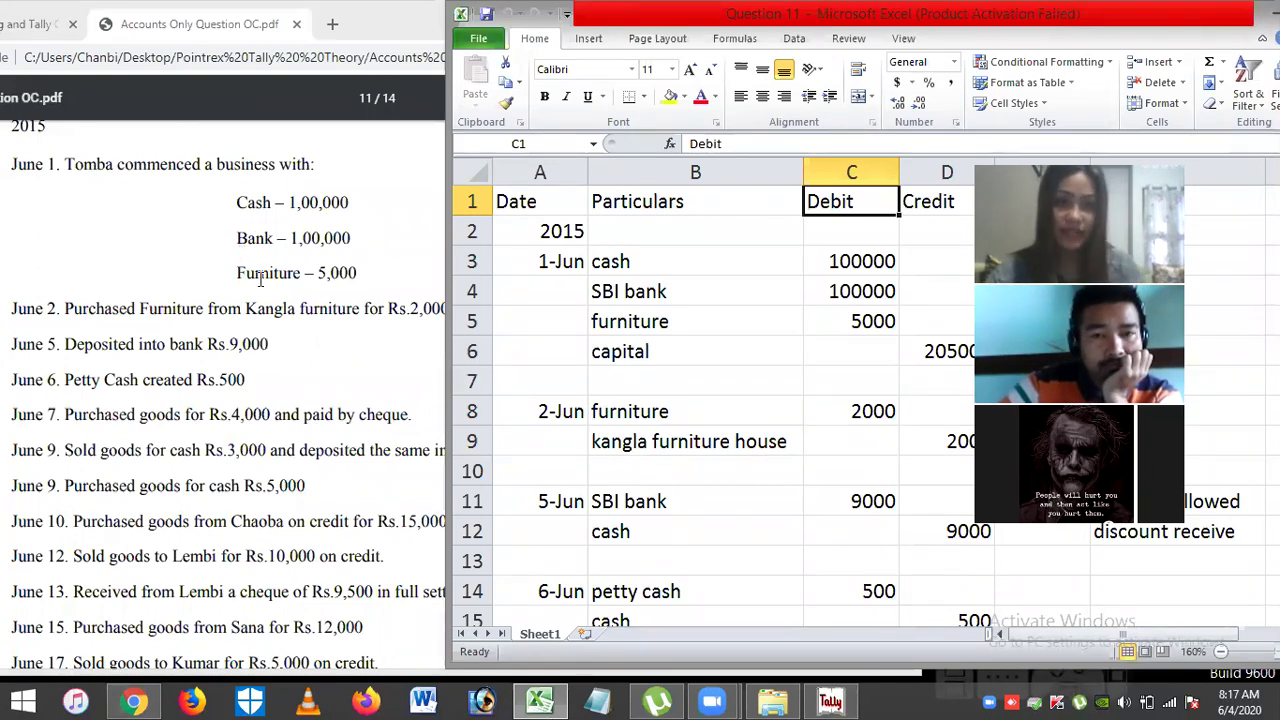
Step: Examine the cash, SBI bank, furniture and capital lines of the 1-Jun journal entry against the June 1 transaction
left_click(630, 264)
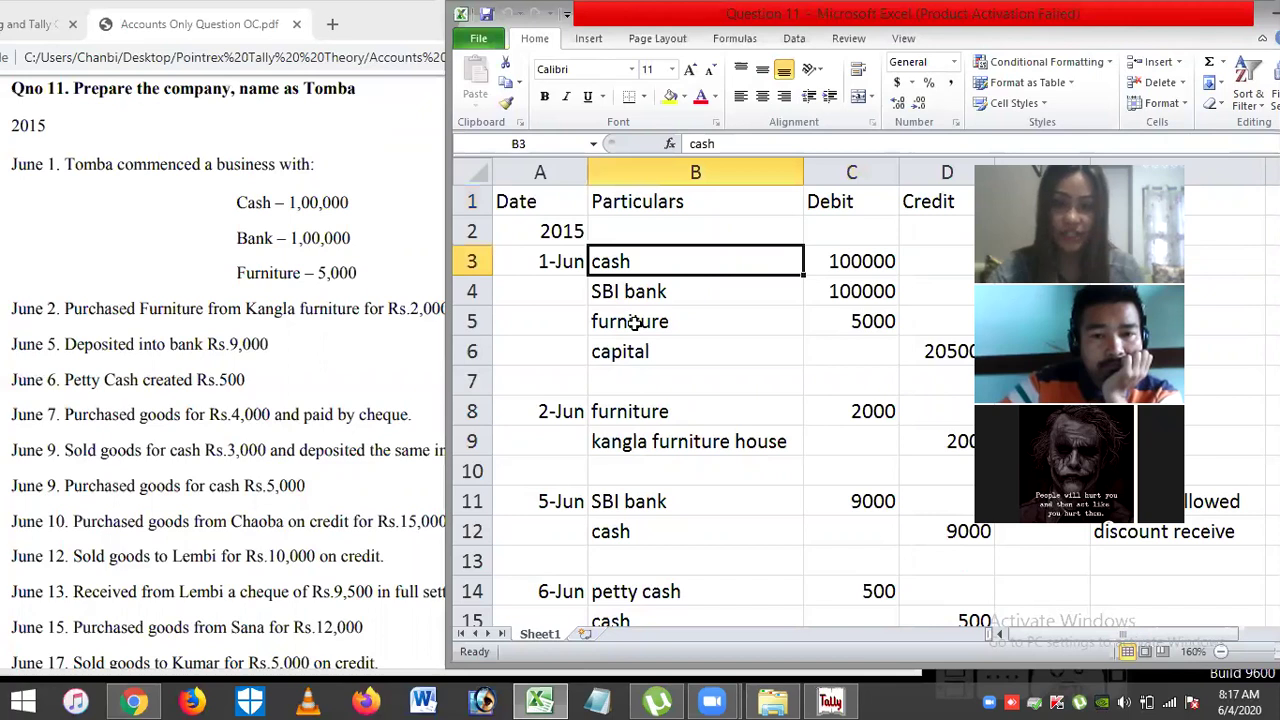
key("Down")
key("Down")
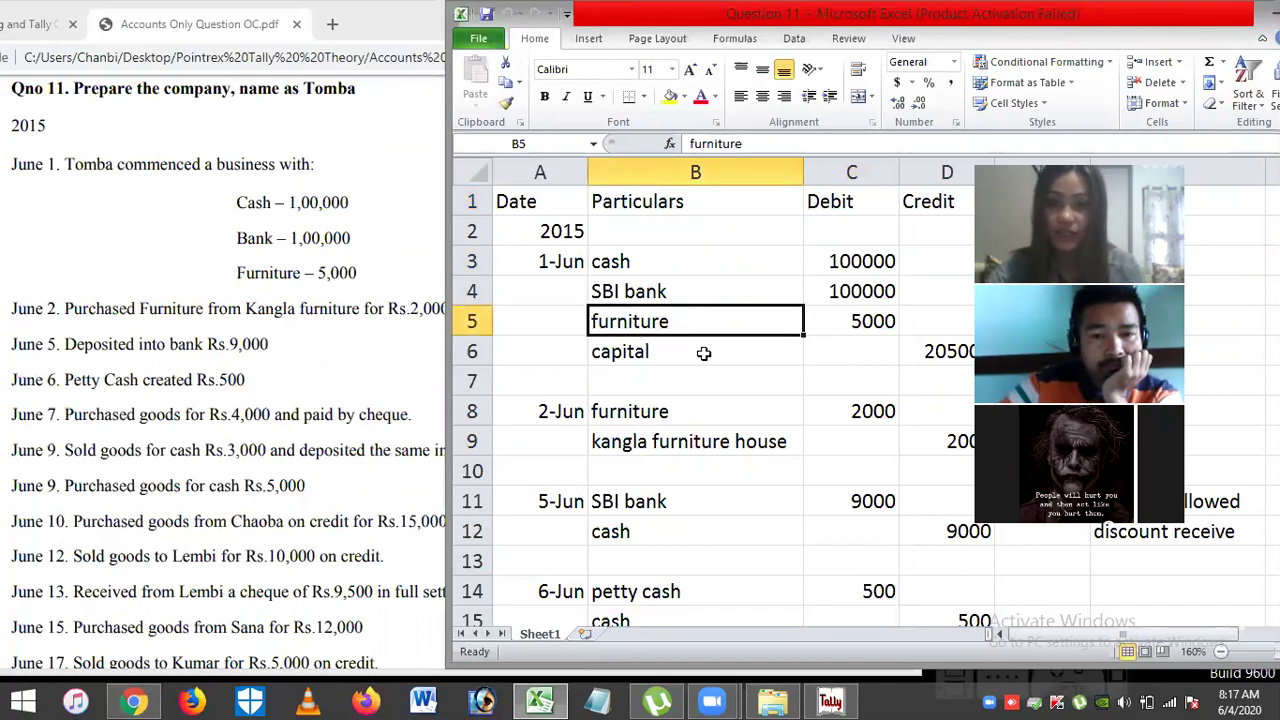
key("Down")
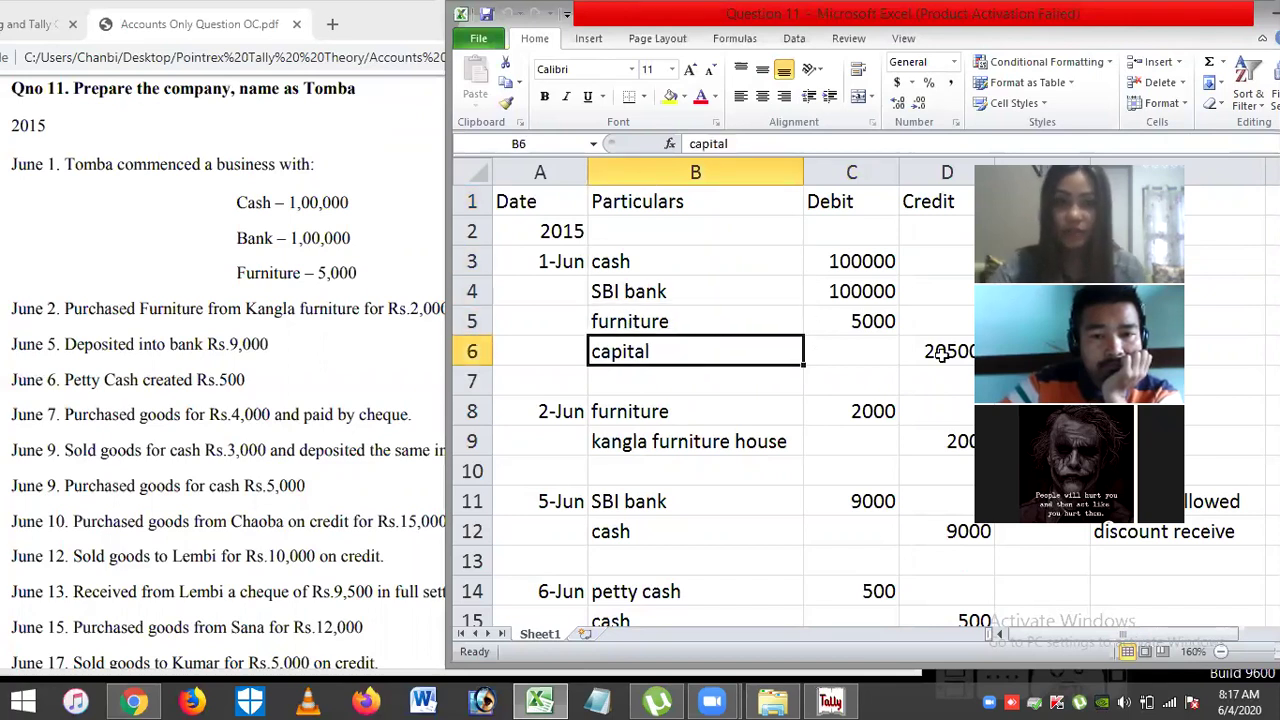
Step: Check the capital credit amount and the 2-Jun kangla furniture house line in the Question 11 sheet
left_click(942, 354)
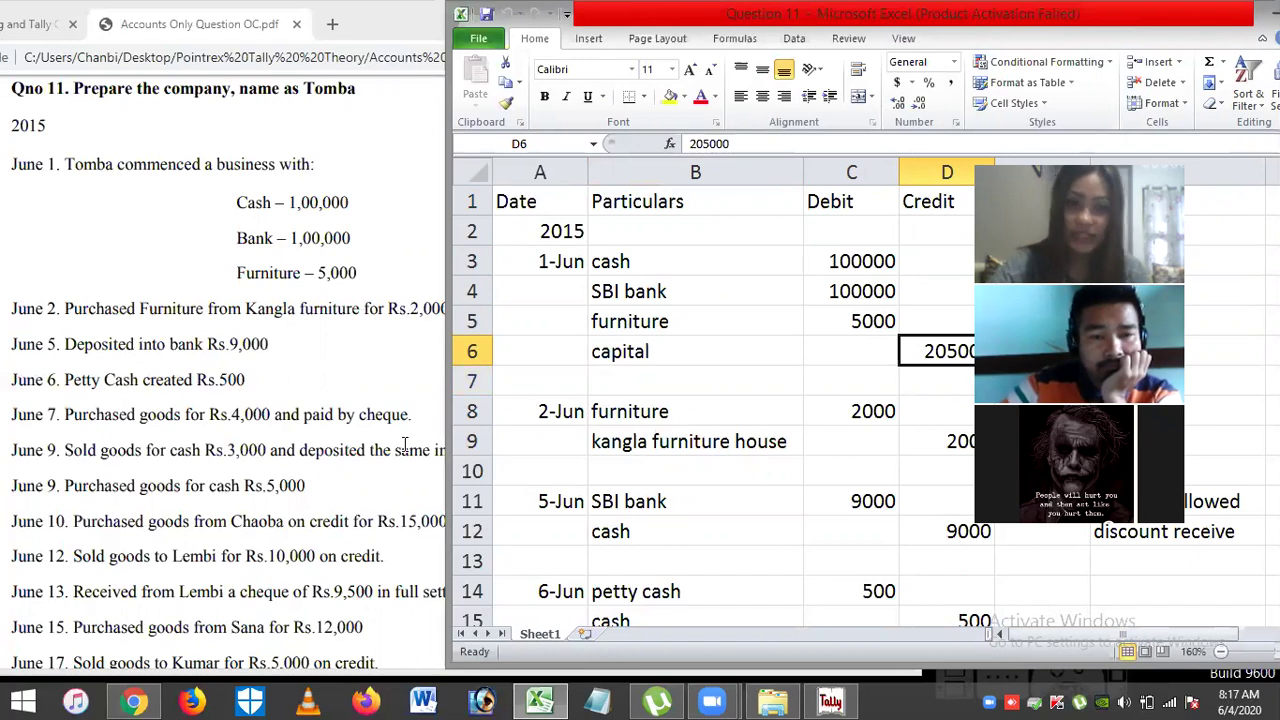
left_click(662, 442)
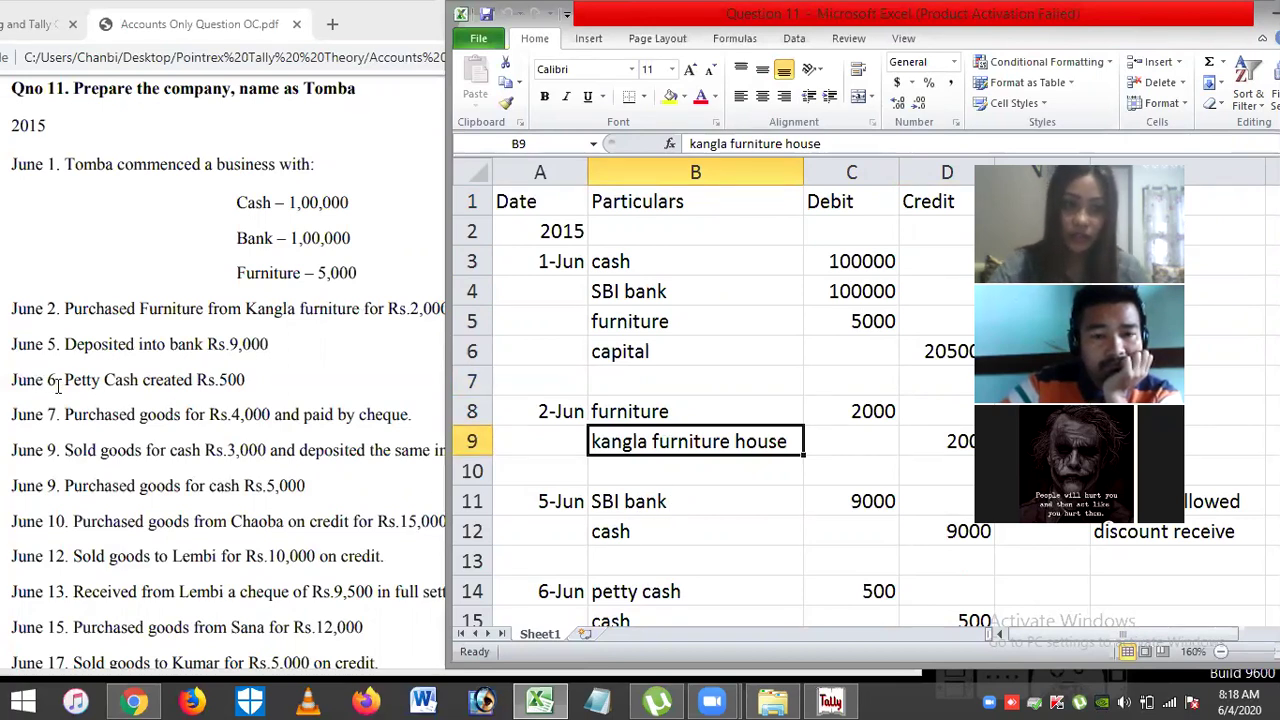
Step: Compare the June 6 petty cash transaction in the question PDF with the 6-Jun petty cash and cash lines of the journal
left_click_drag(62, 385, 211, 383)
key("alt+Tab")
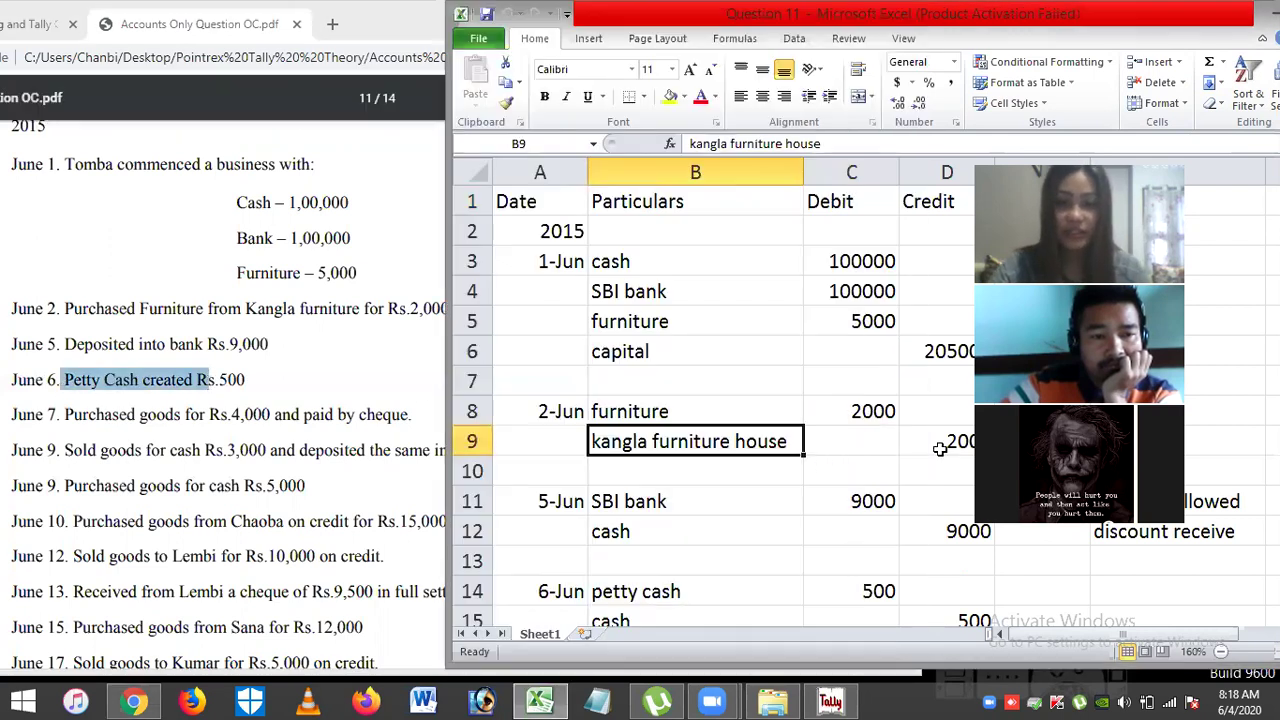
left_click(652, 598)
key("Down")
key("Down")
key("Down")
key("Down")
key("Down")
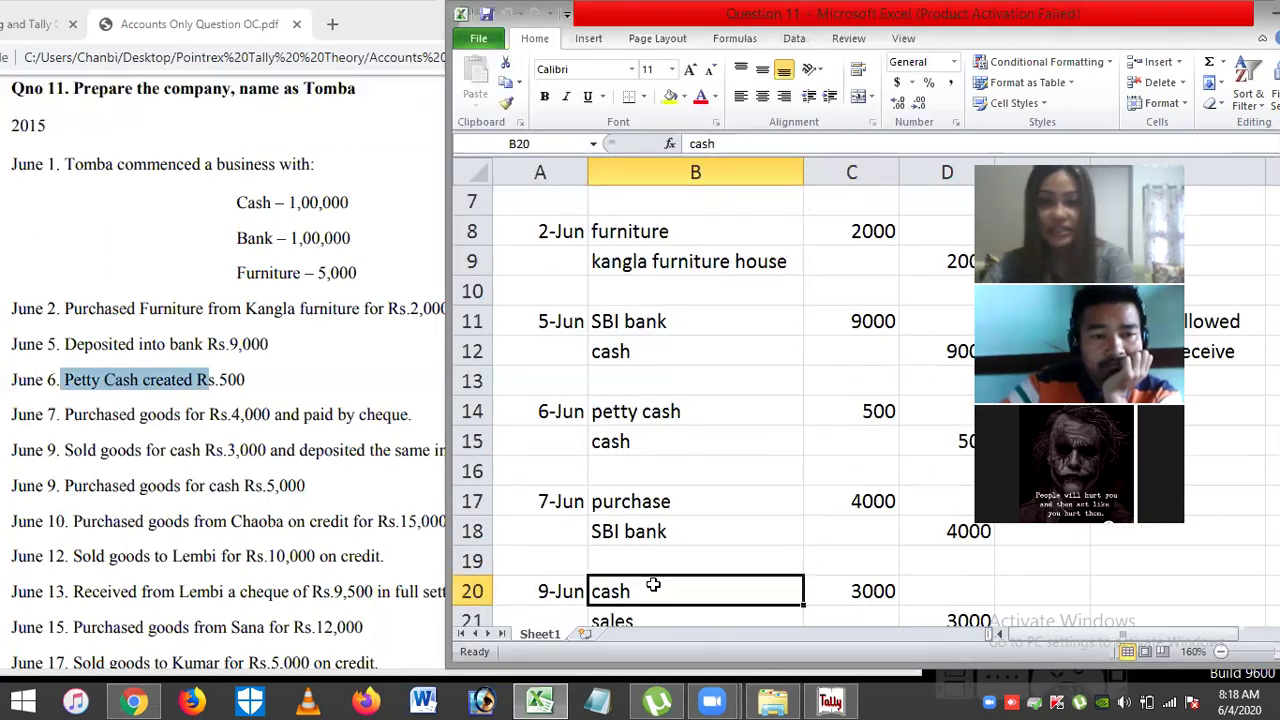
key("Down")
key("Down")
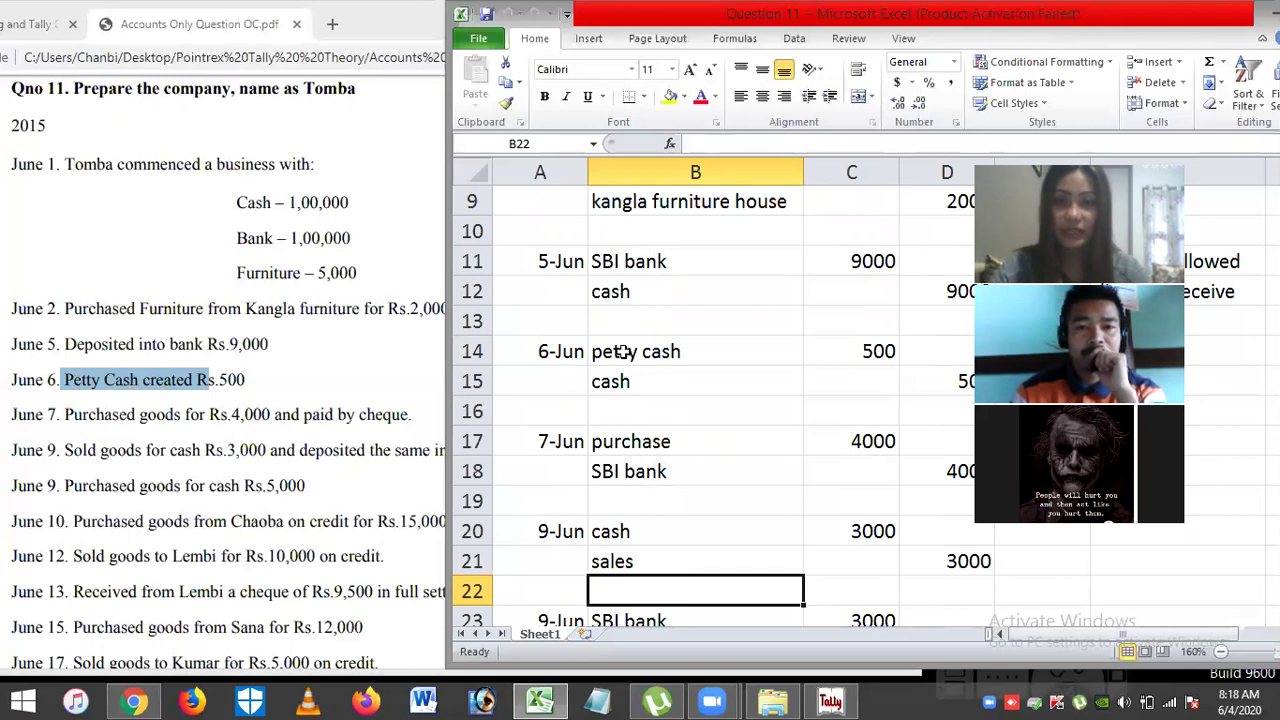
left_click(630, 389)
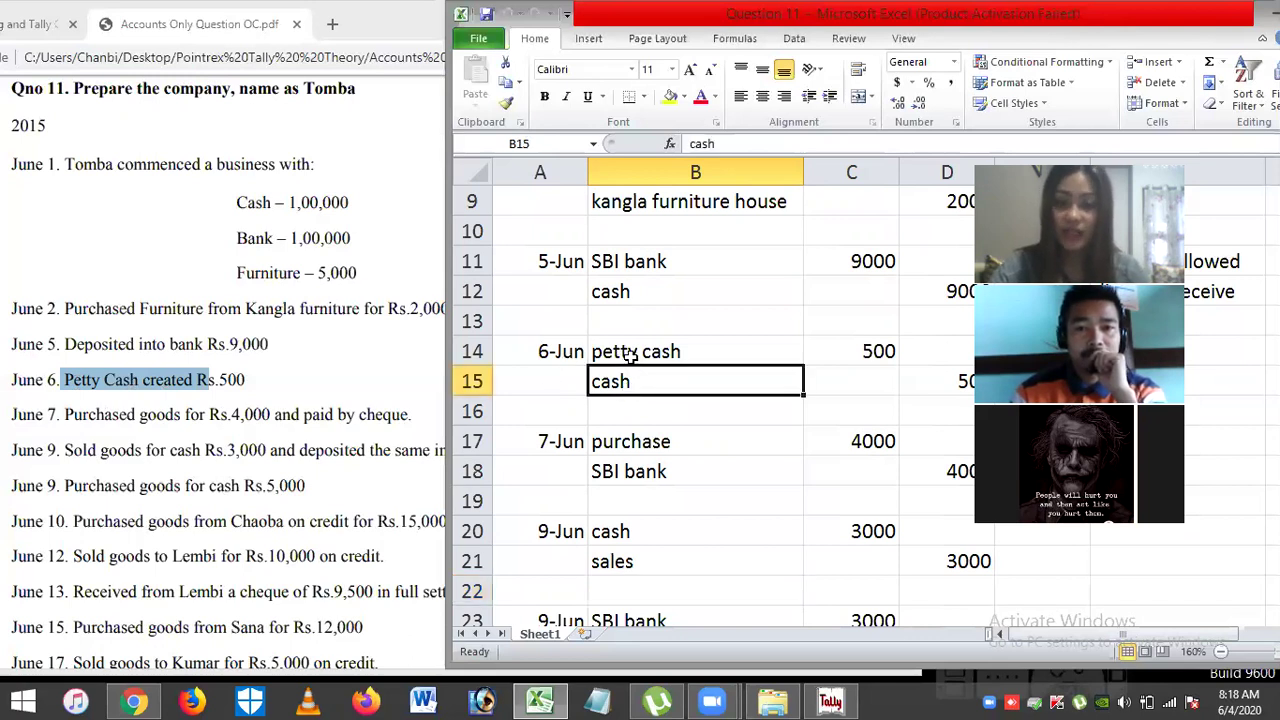
left_click(632, 347)
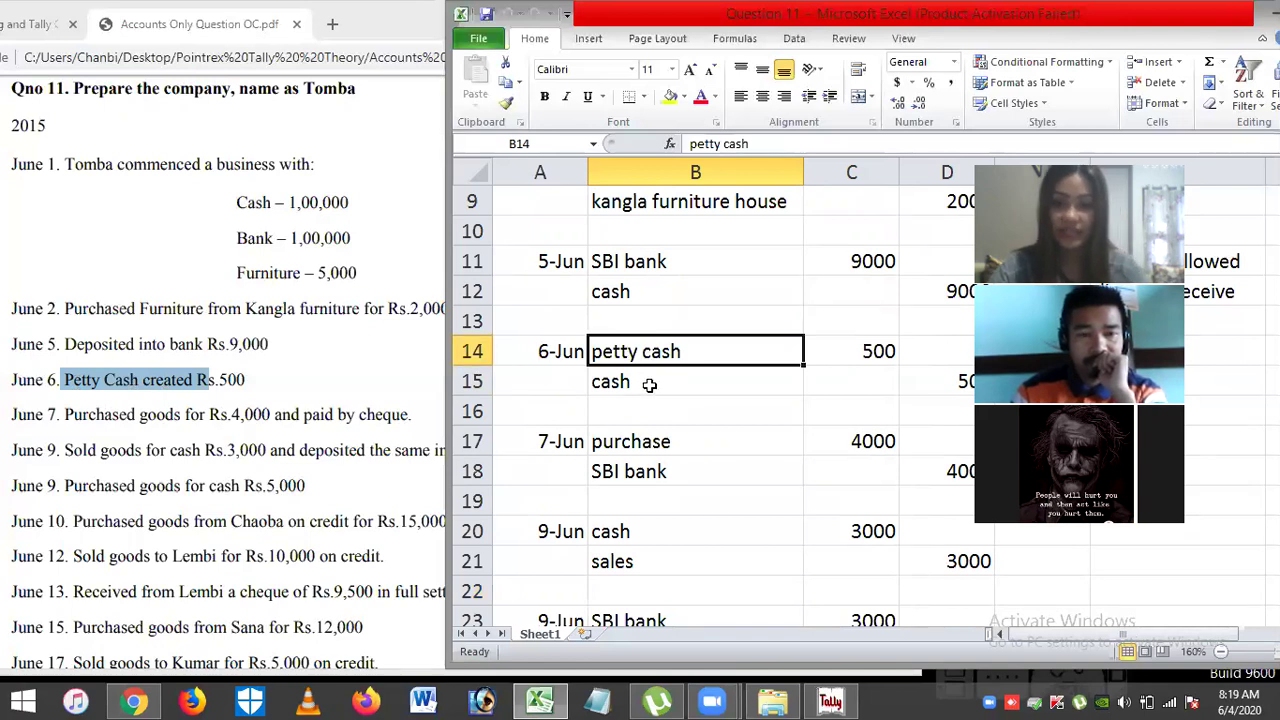
left_click(649, 385)
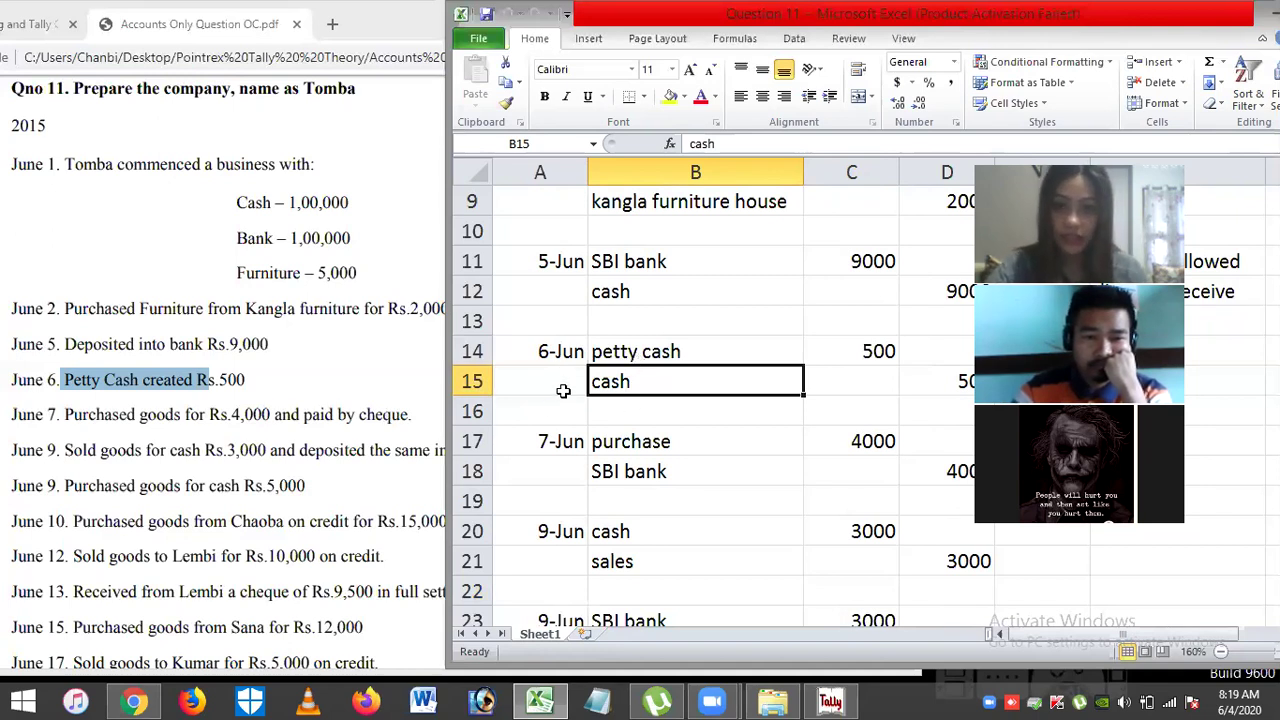
Step: Find the June 9 cash sale in the question PDF and bring up its two 9-Jun entries in the workbook
key("Down")
key("Down")
key("Down")
key("Down")
key("Down")
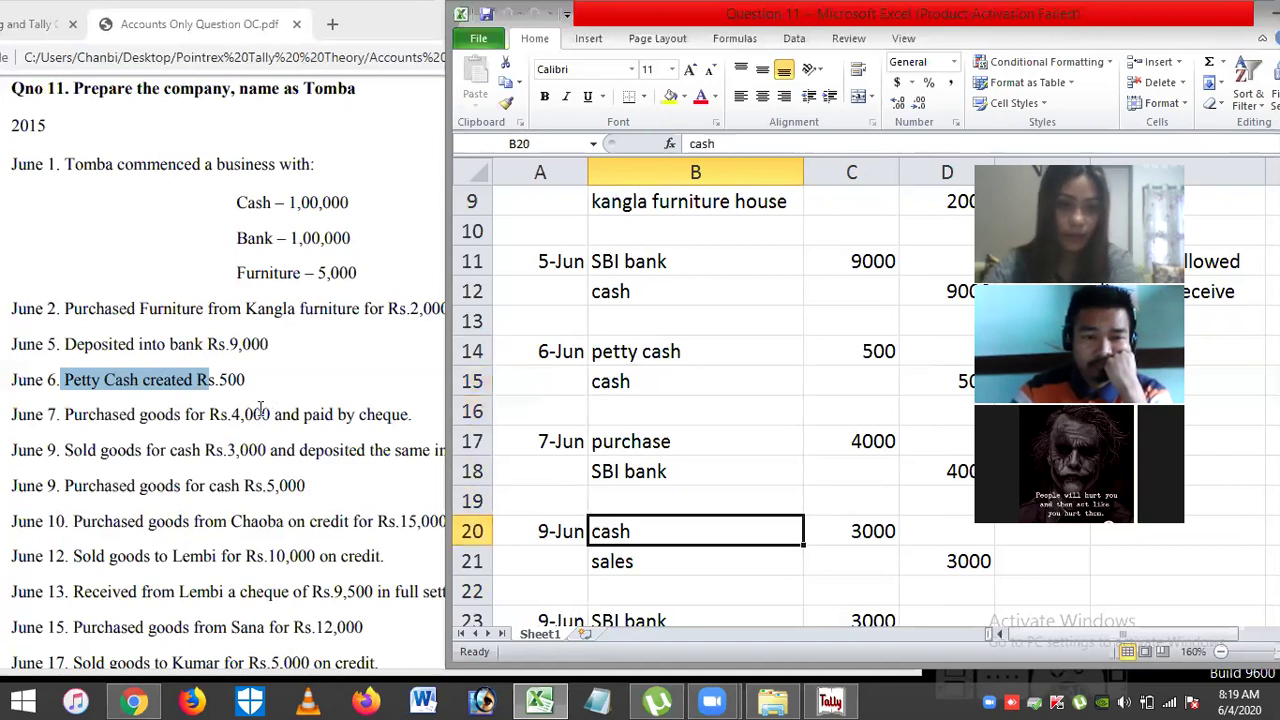
left_click(115, 527)
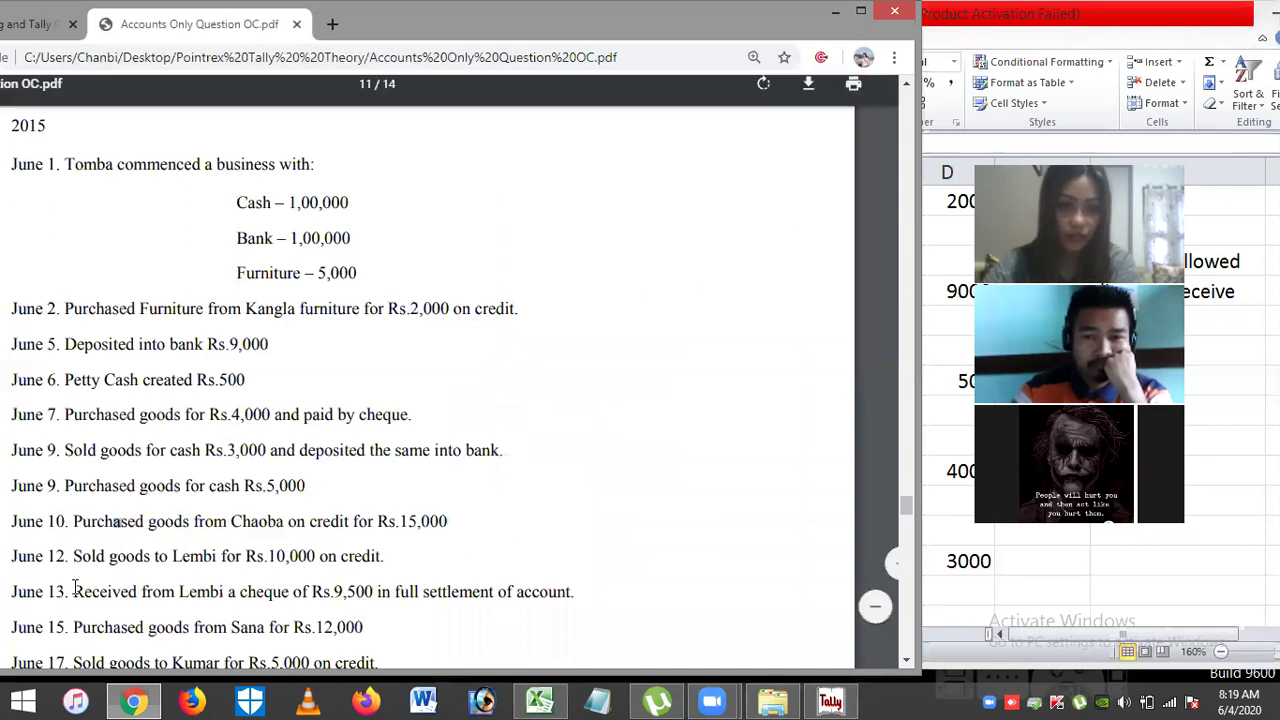
left_click_drag(71, 557, 418, 559)
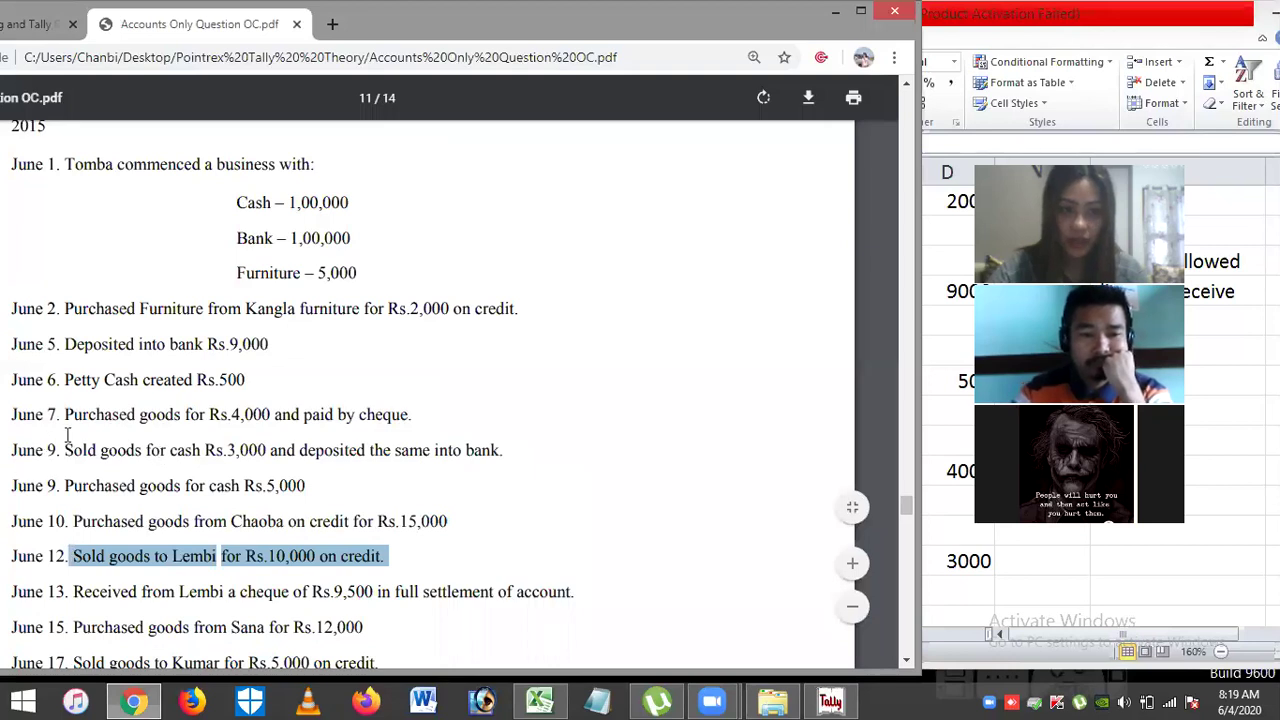
left_click_drag(63, 450, 223, 450)
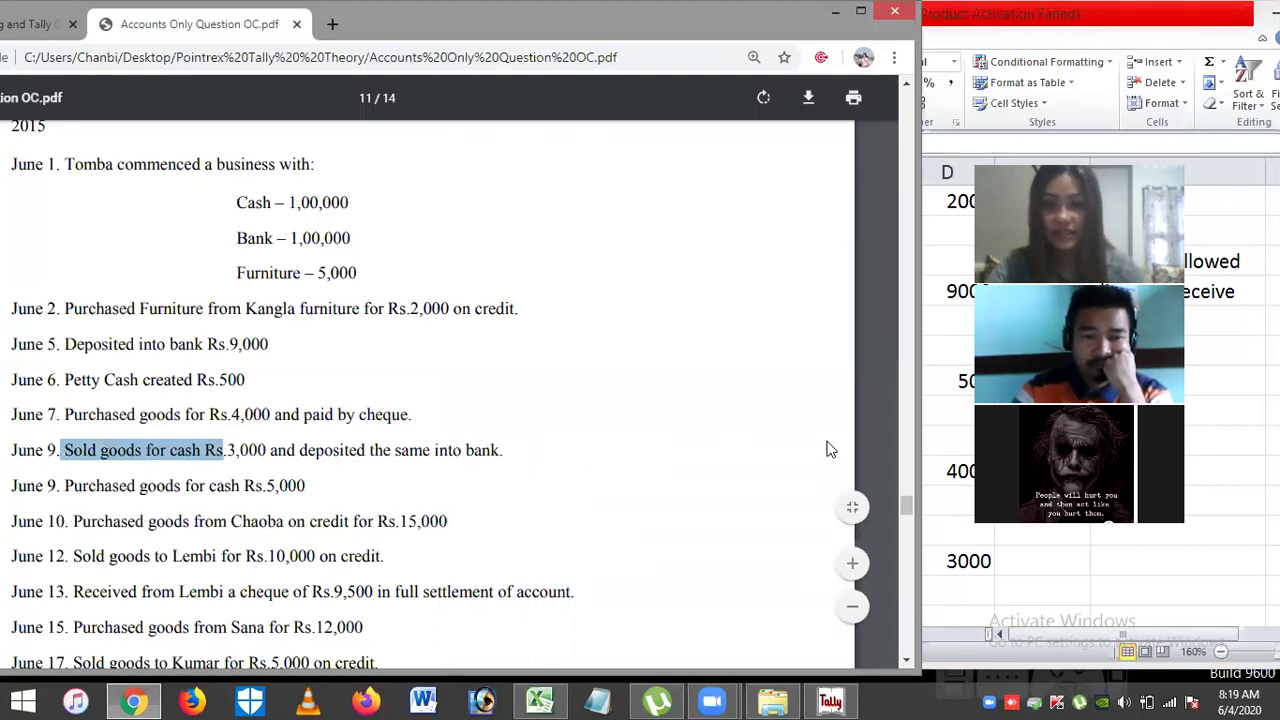
key("alt+Tab")
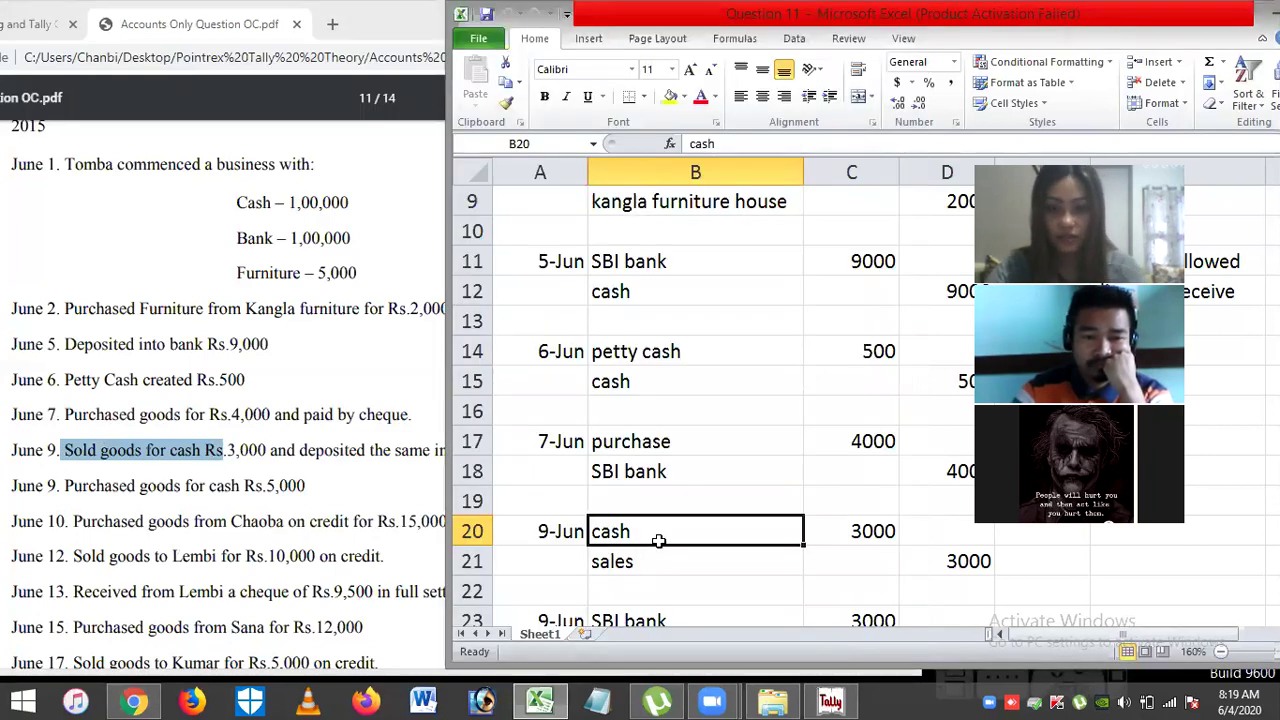
key("Down")
key("Down")
key("Down")
key("Down")
key("Down")
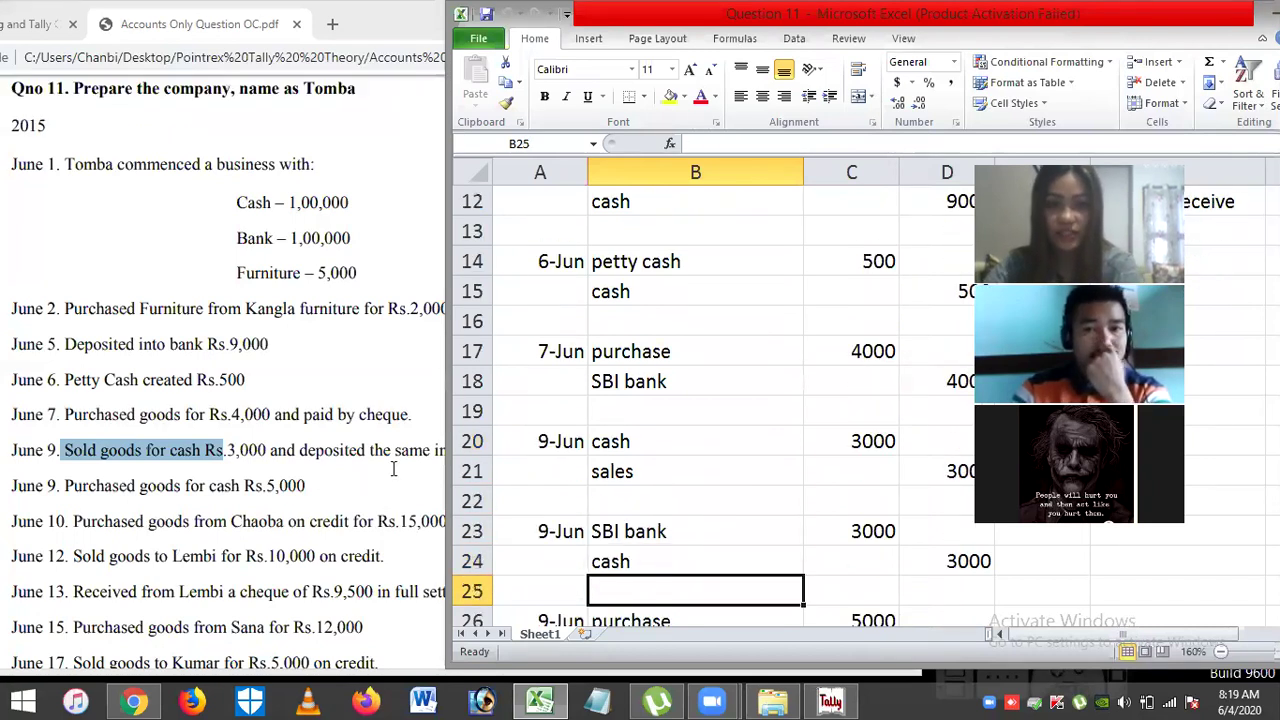
Step: Compare the sale and bank deposit parts of the June 9 transaction with the 9-Jun cash, sales and SBI bank lines
left_click(394, 469)
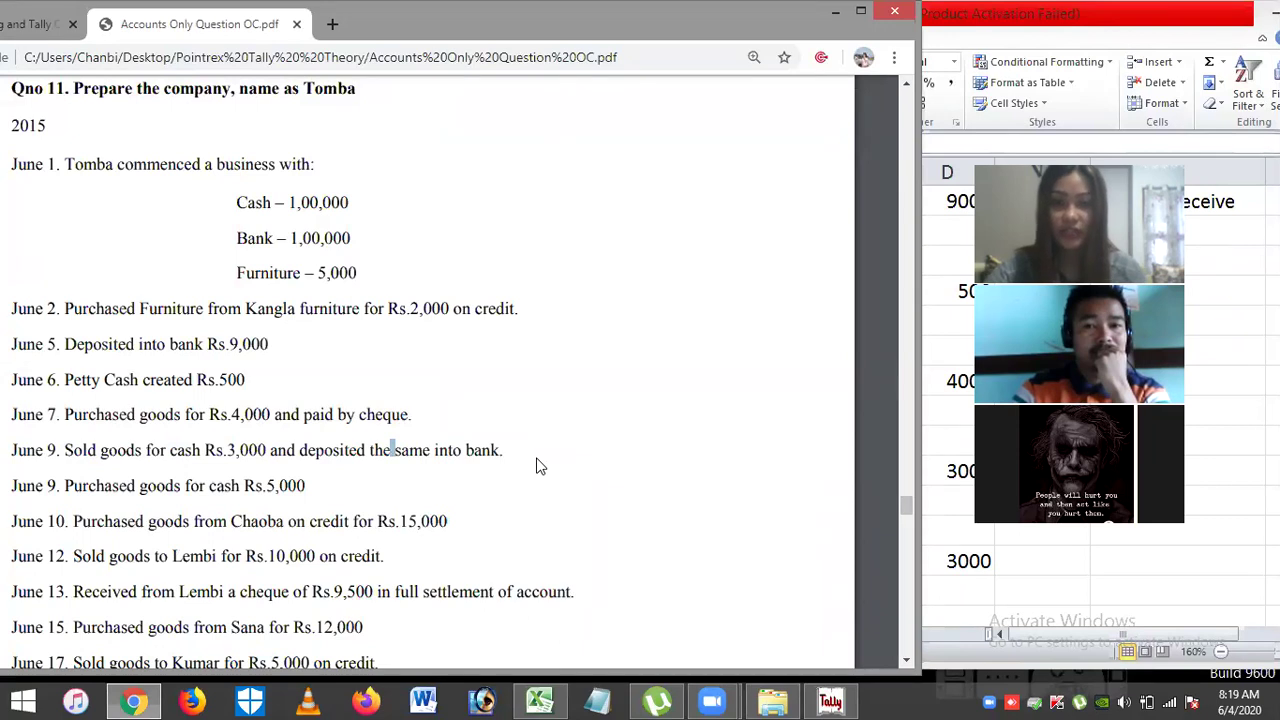
left_click_drag(66, 452, 215, 447)
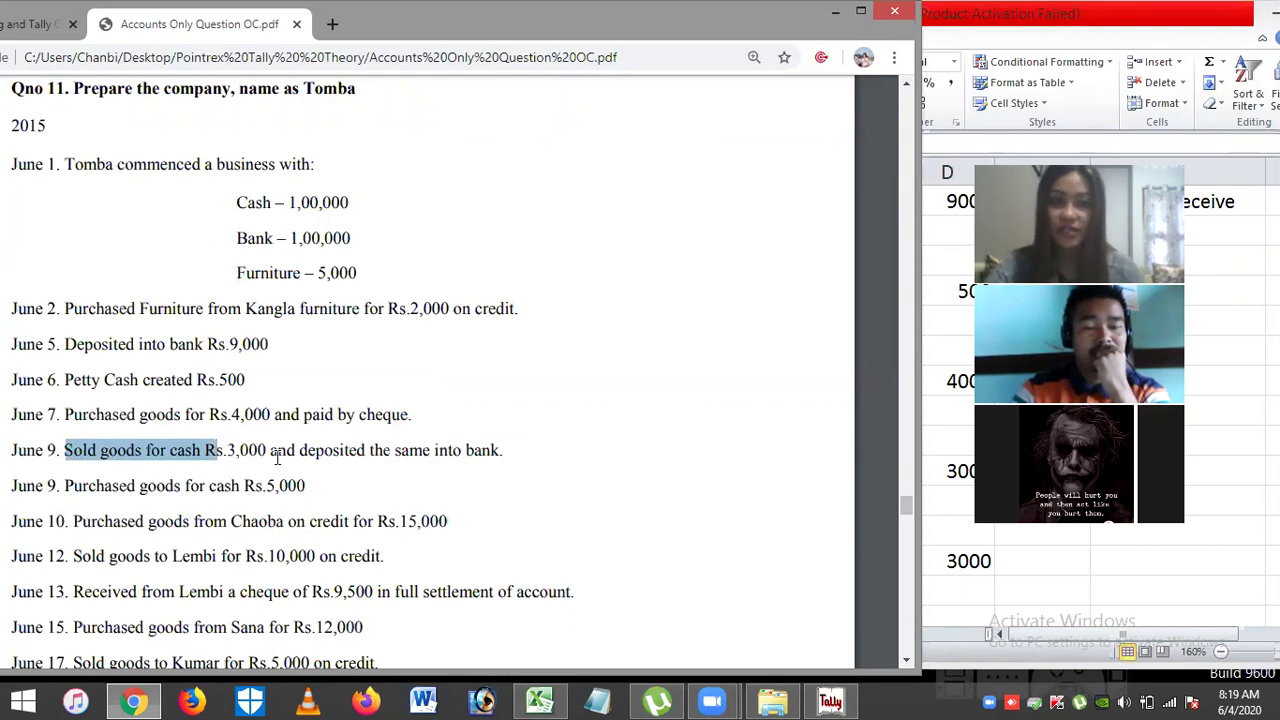
left_click_drag(298, 455, 521, 453)
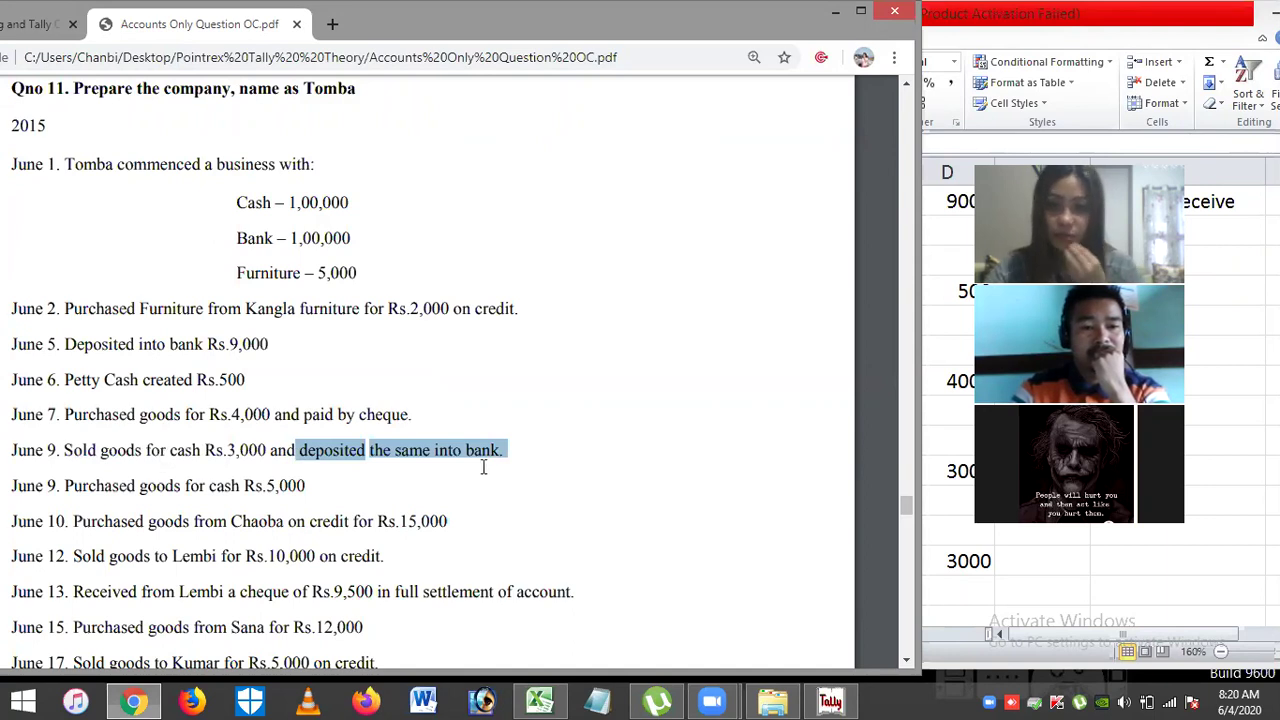
left_click(925, 446)
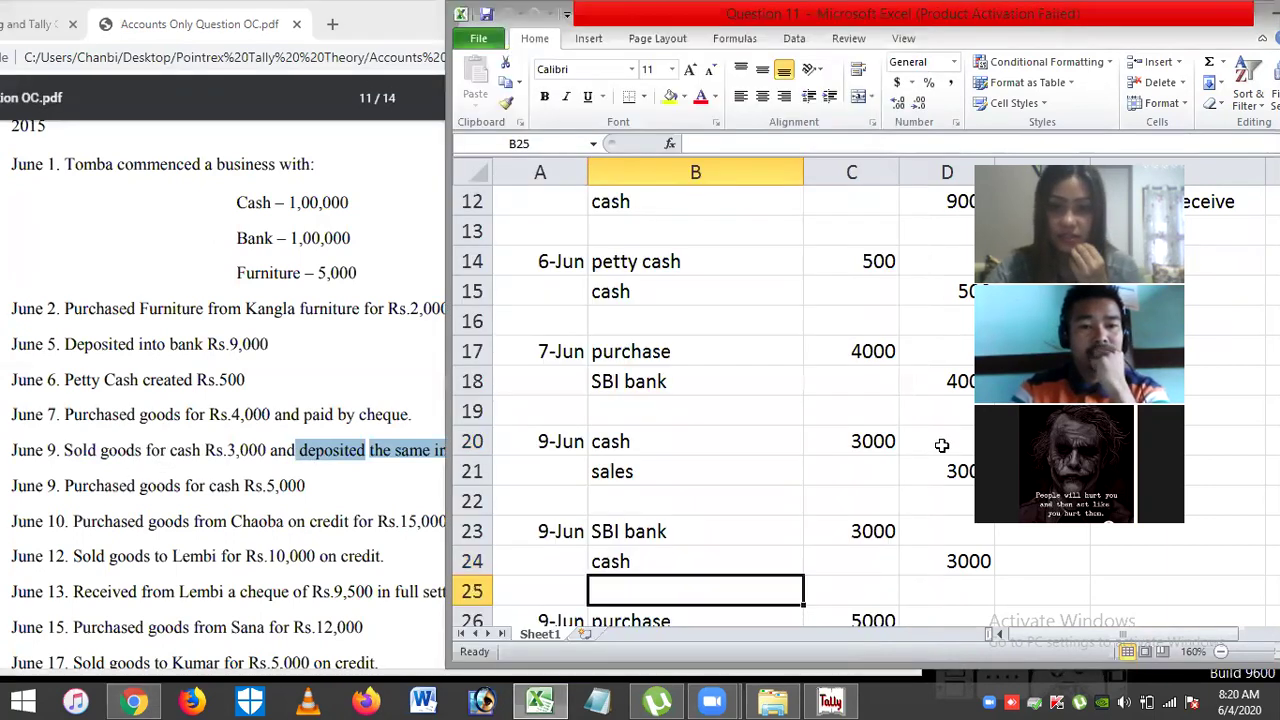
left_click(620, 445)
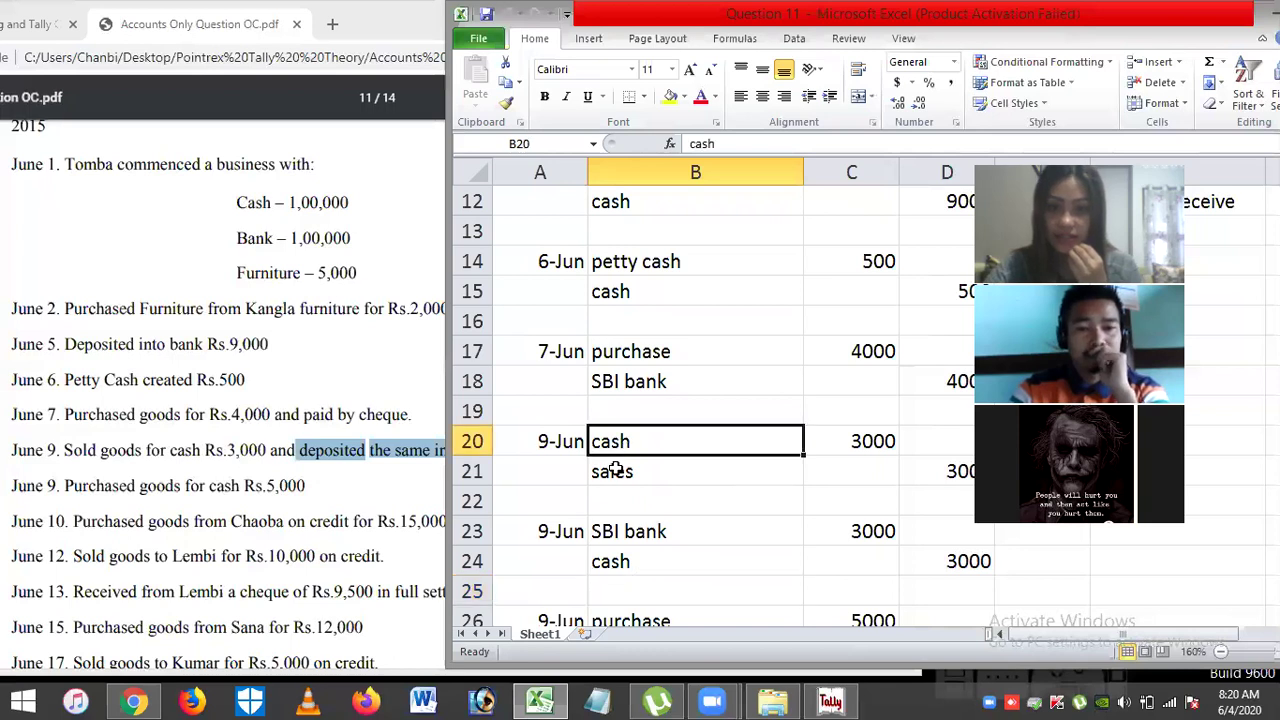
left_click(608, 466)
left_click(628, 540)
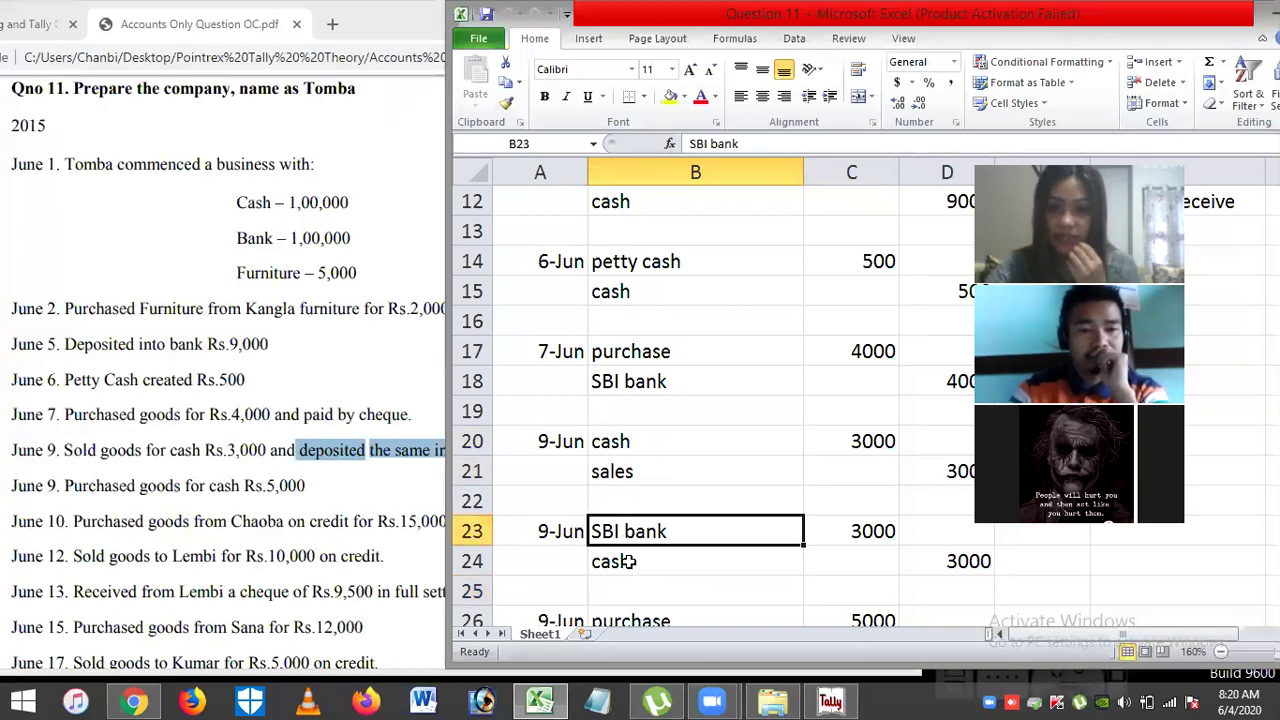
left_click(630, 563)
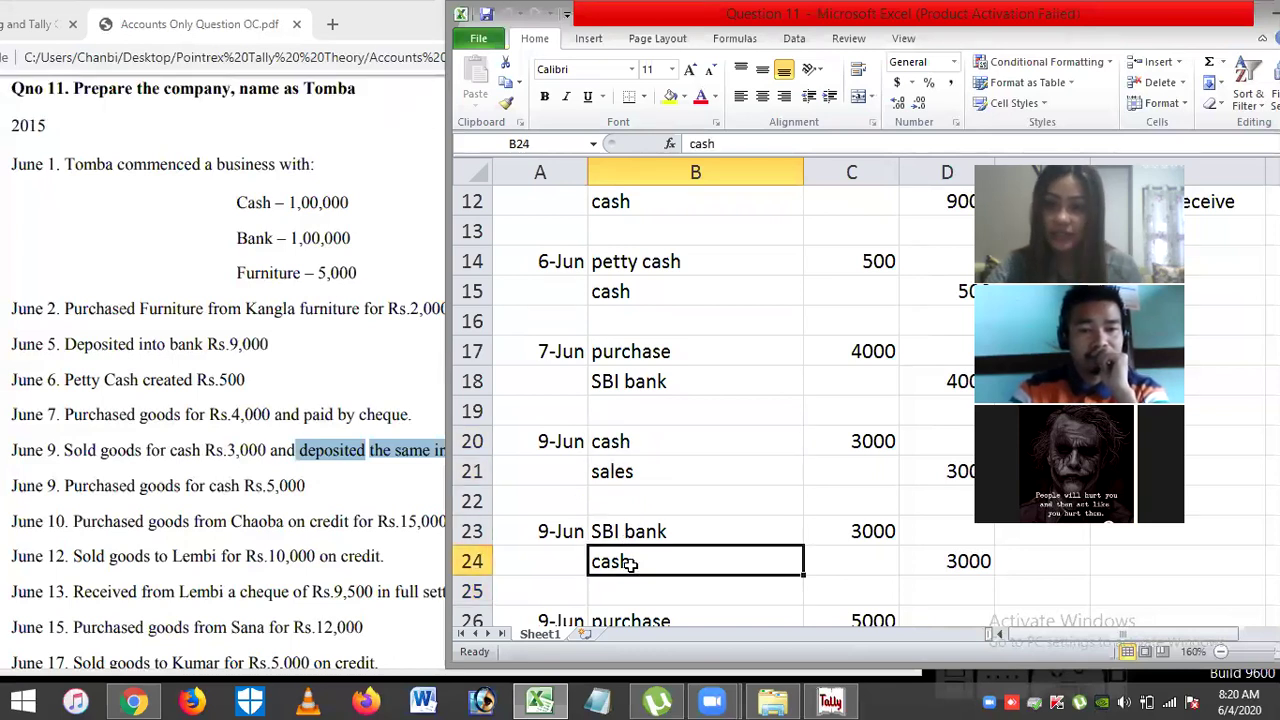
left_click(620, 465)
left_click(640, 533)
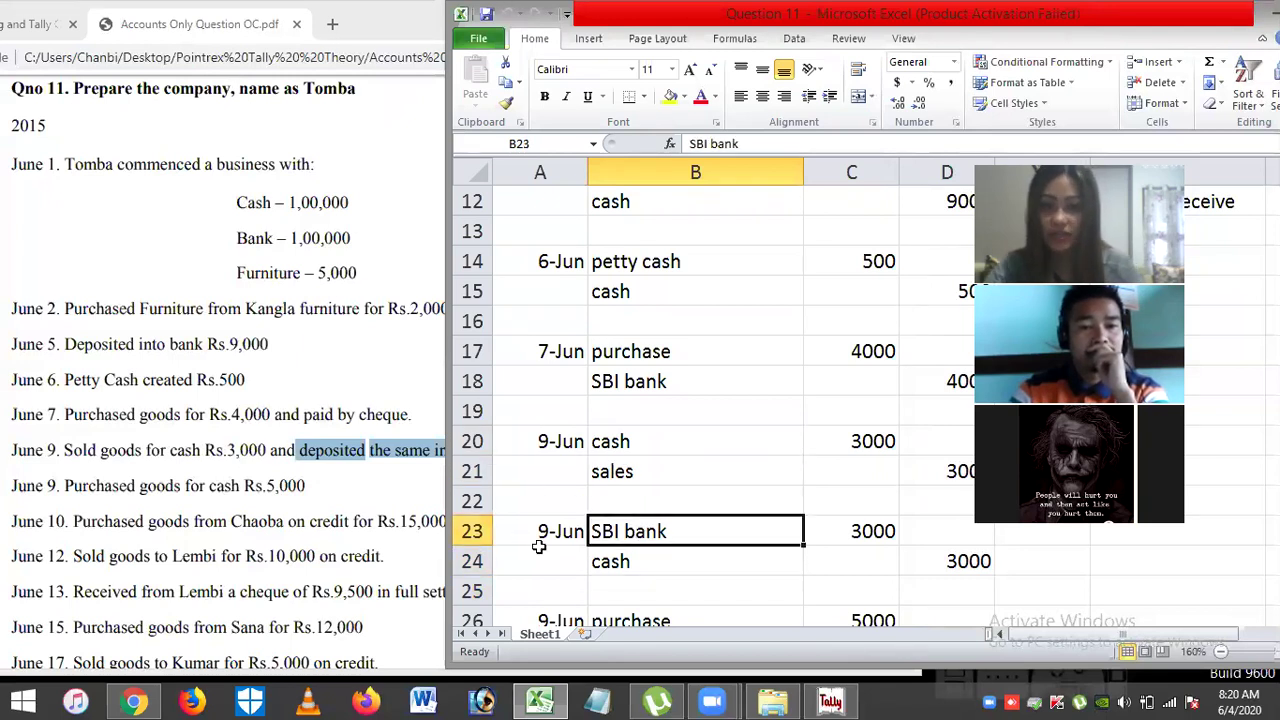
Step: Go down to the 12-Jun journal entry and compare its customer and sales lines with the June 12 credit sale
key("Down")
key("Down")
key("Down")
key("Down")
key("Down")
key("Down")
key("Down")
key("Down")
key("Down")
key("Down")
key("Down")
key("Down")
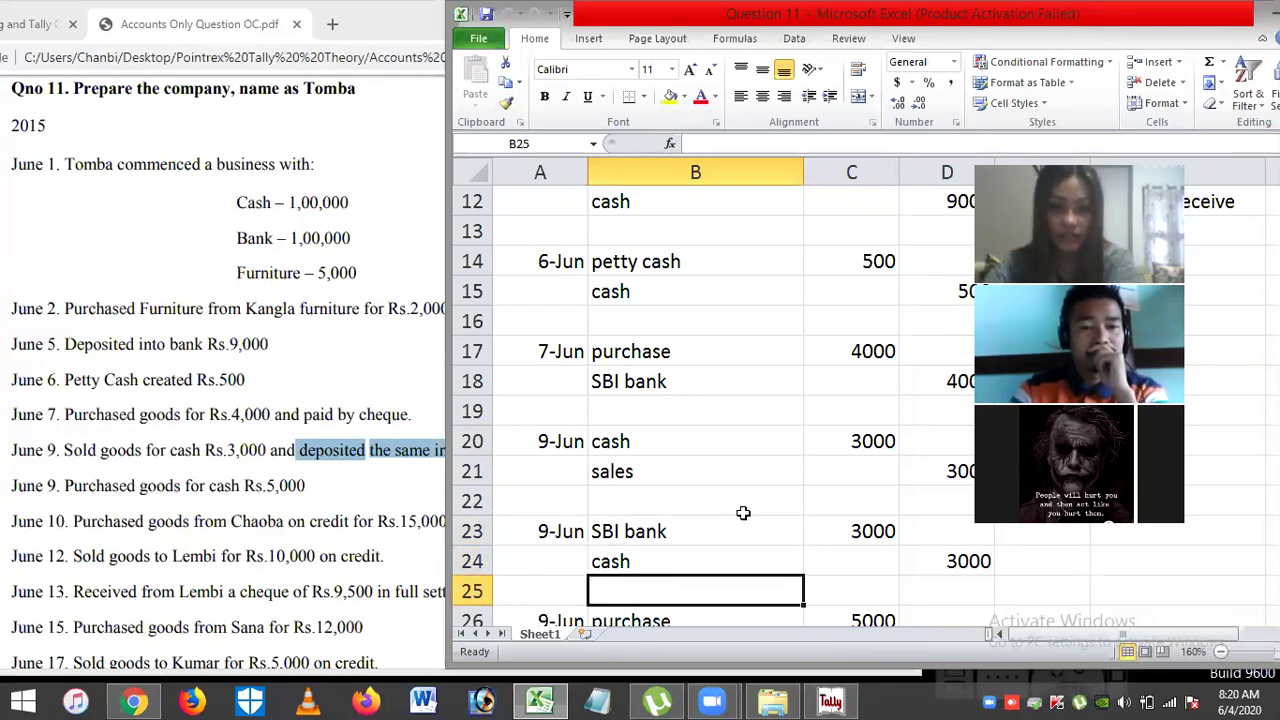
key("Down")
key("Down")
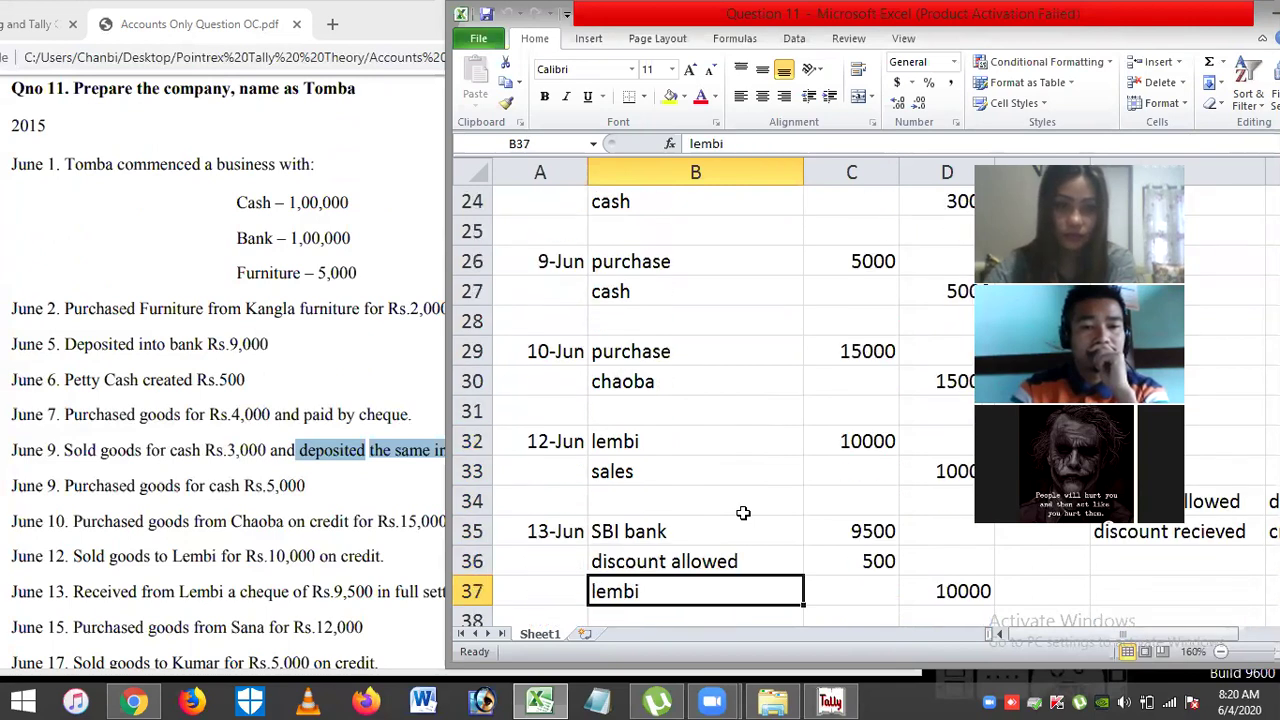
key("Down")
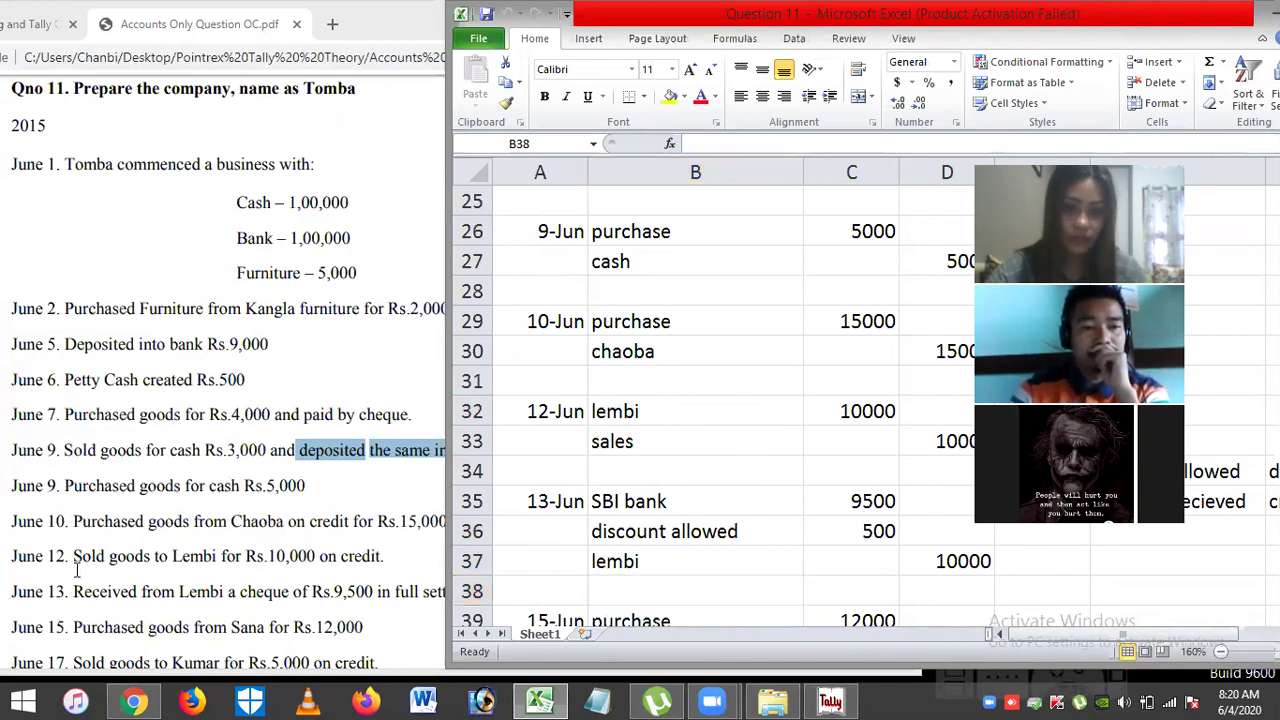
left_click(76, 566)
left_click_drag(73, 558, 425, 561)
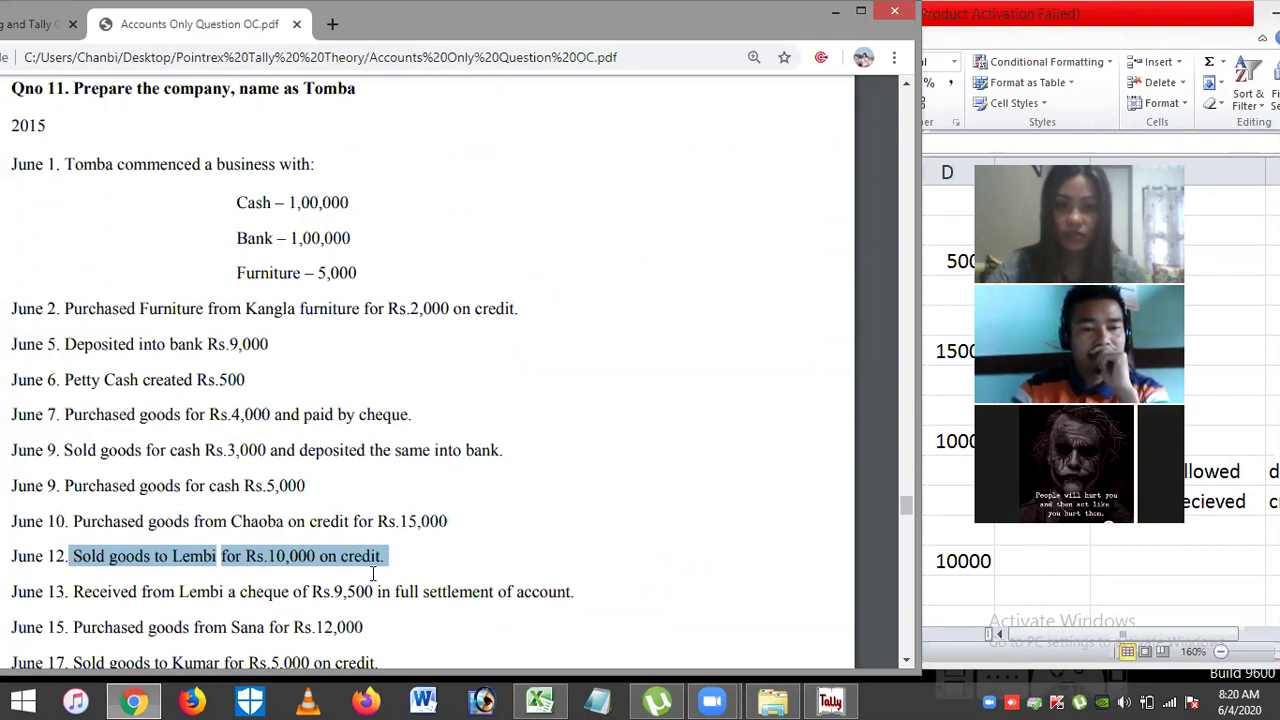
key("alt+Tab")
left_click(620, 414)
left_click(624, 445)
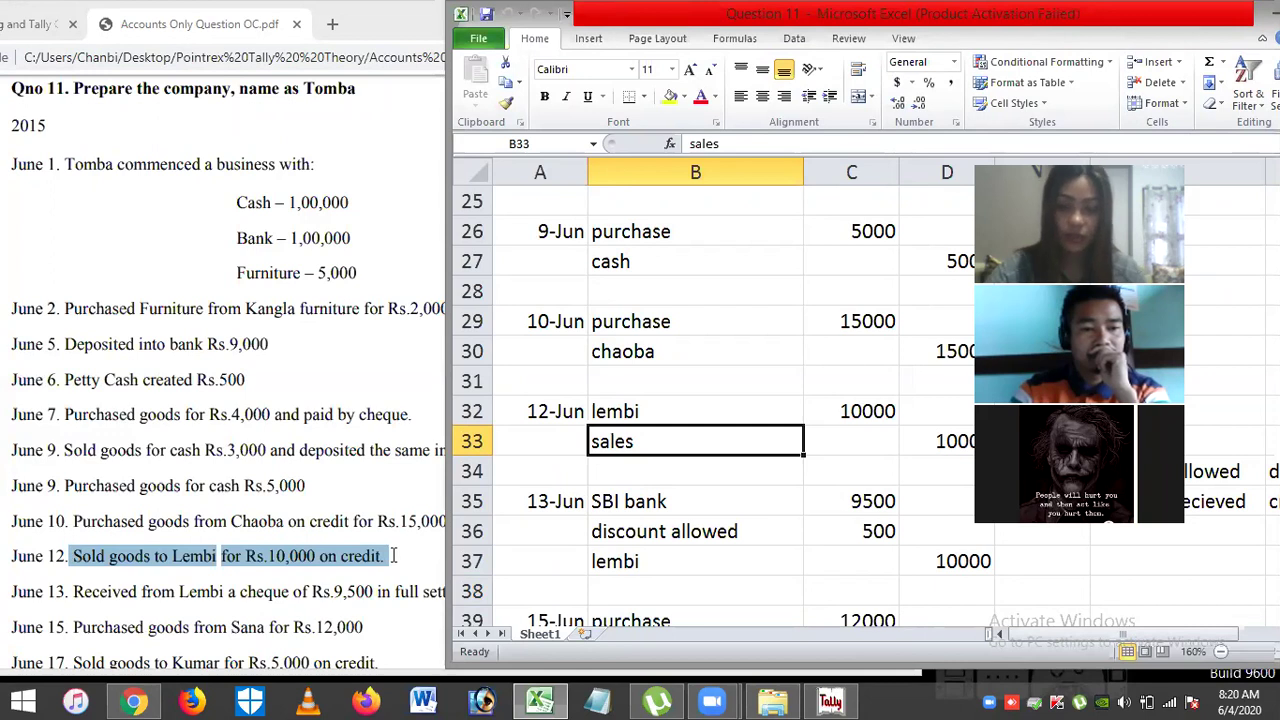
Step: Examine the June 13 cheque in full settlement of account against the amount of the June 12 credit sale in the PDF
left_click(66, 594)
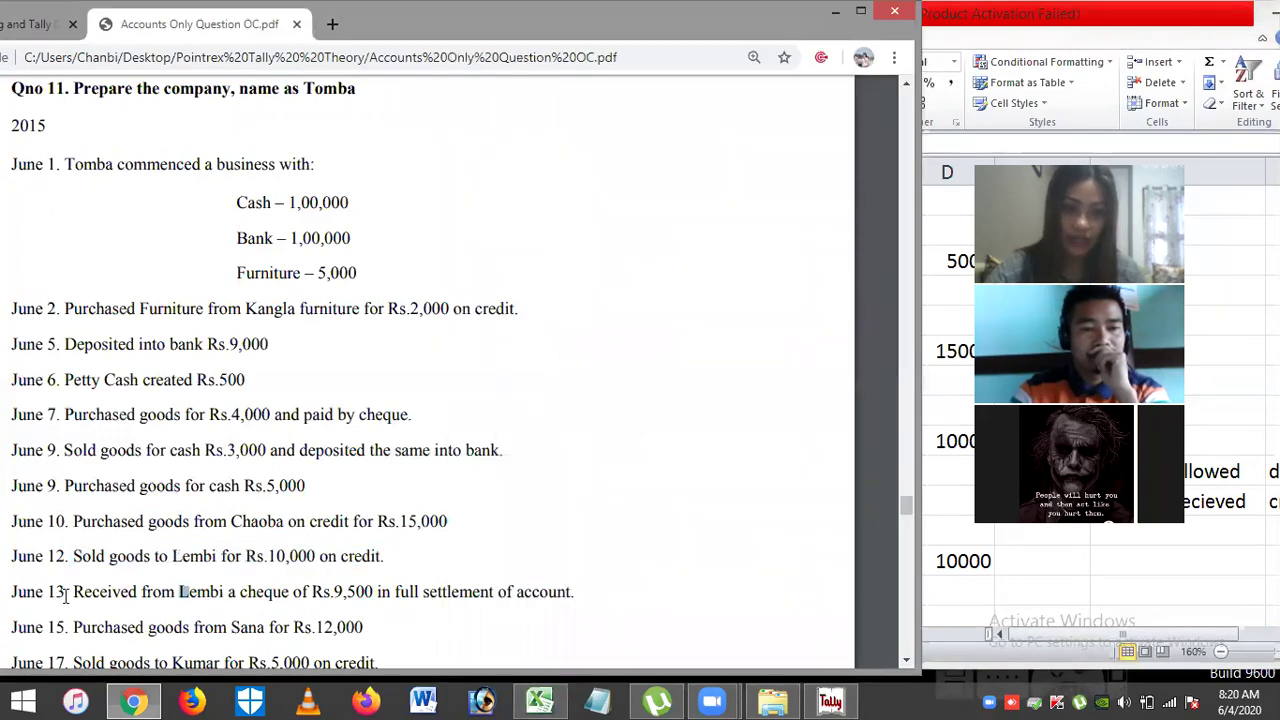
left_click_drag(70, 592, 587, 592)
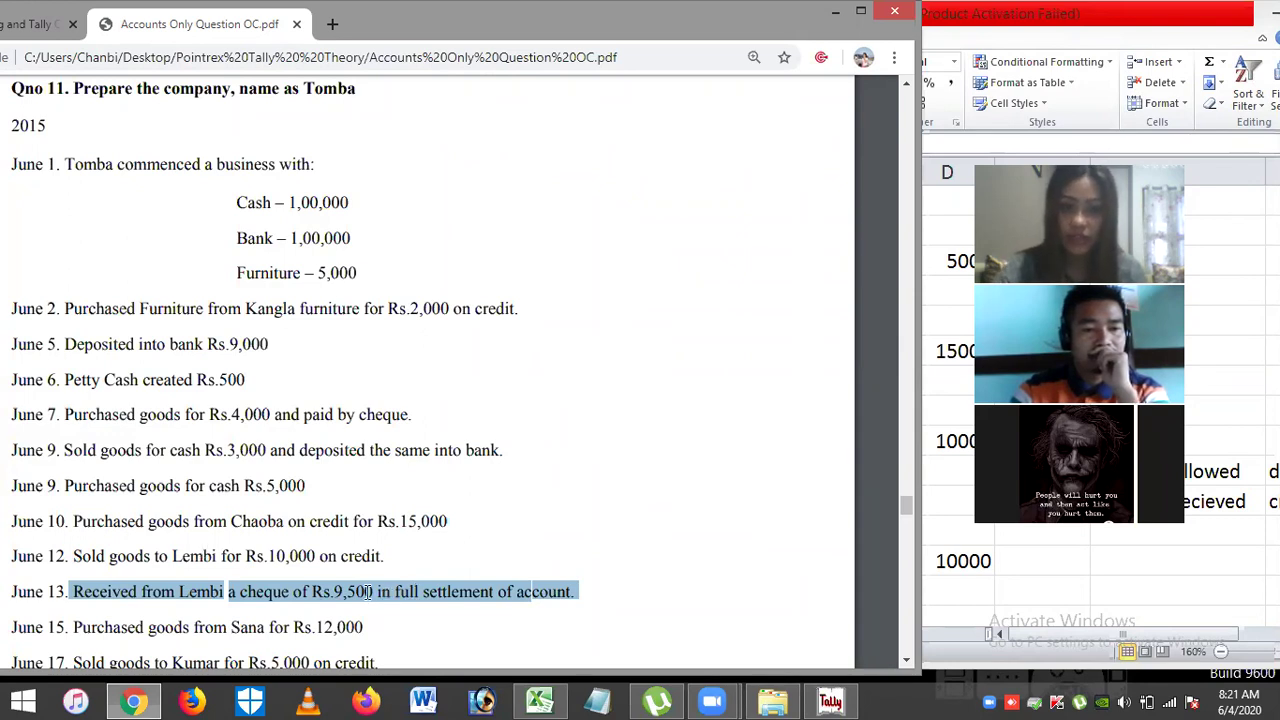
left_click_drag(265, 557, 578, 592)
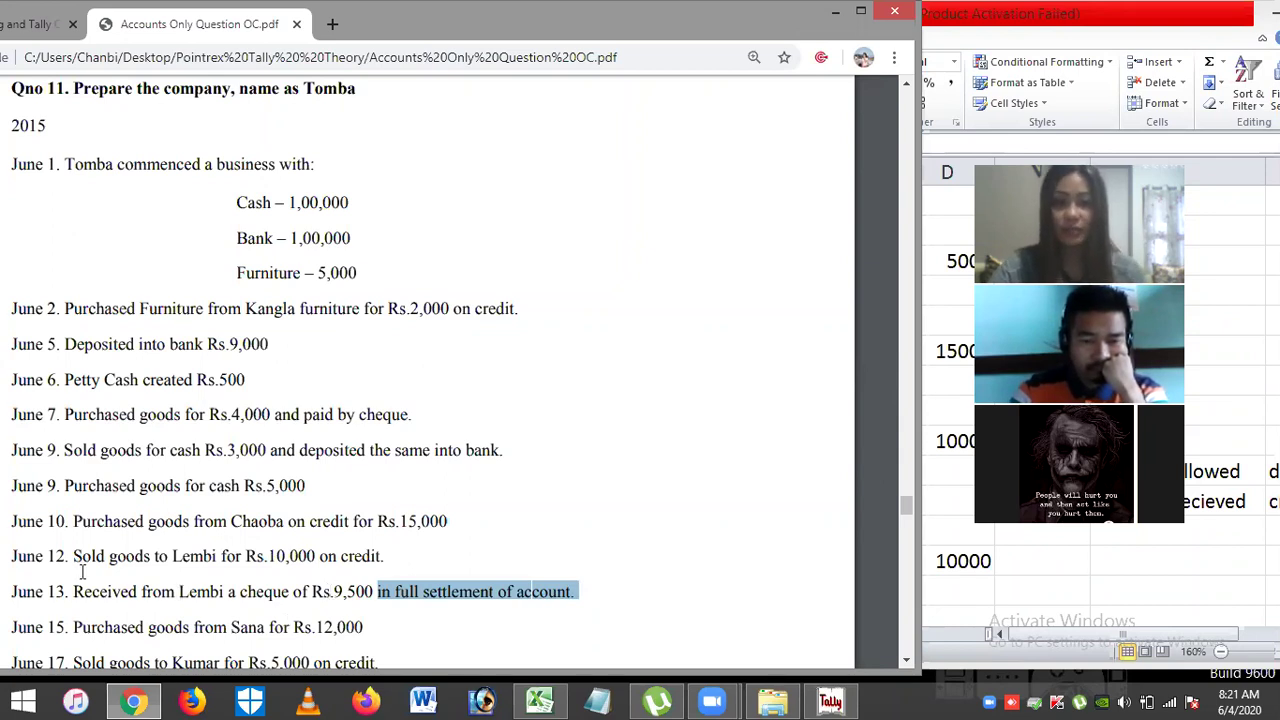
left_click_drag(260, 557, 420, 558)
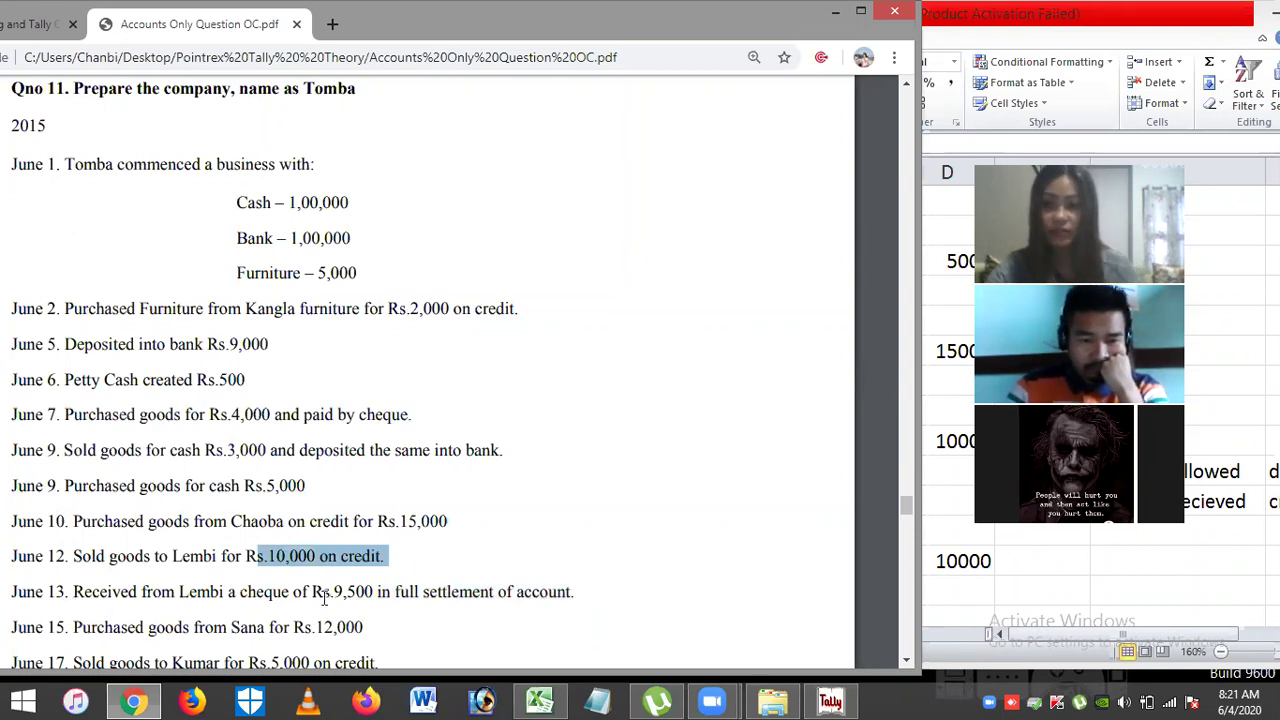
left_click_drag(323, 592, 395, 591)
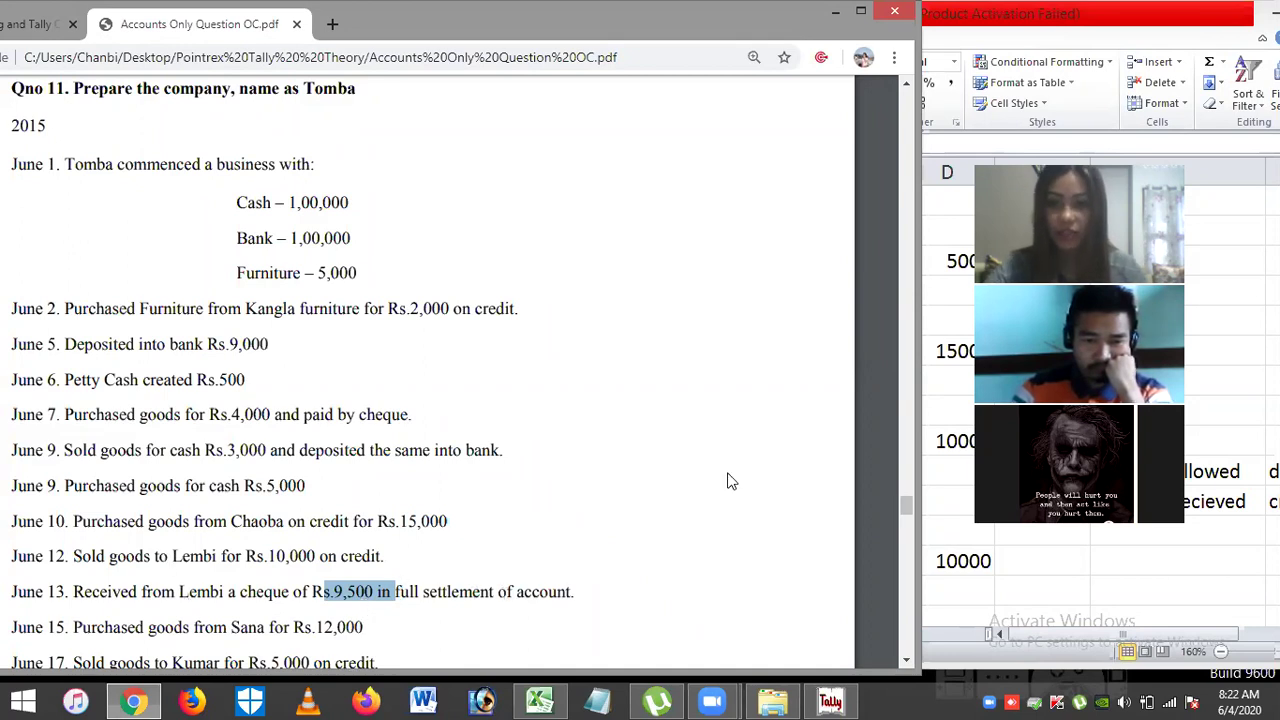
Step: Maximize the Question 11 workbook and examine the discount allowed and discount recieved notes beside the 13-Jun entry
double_click(1126, 18)
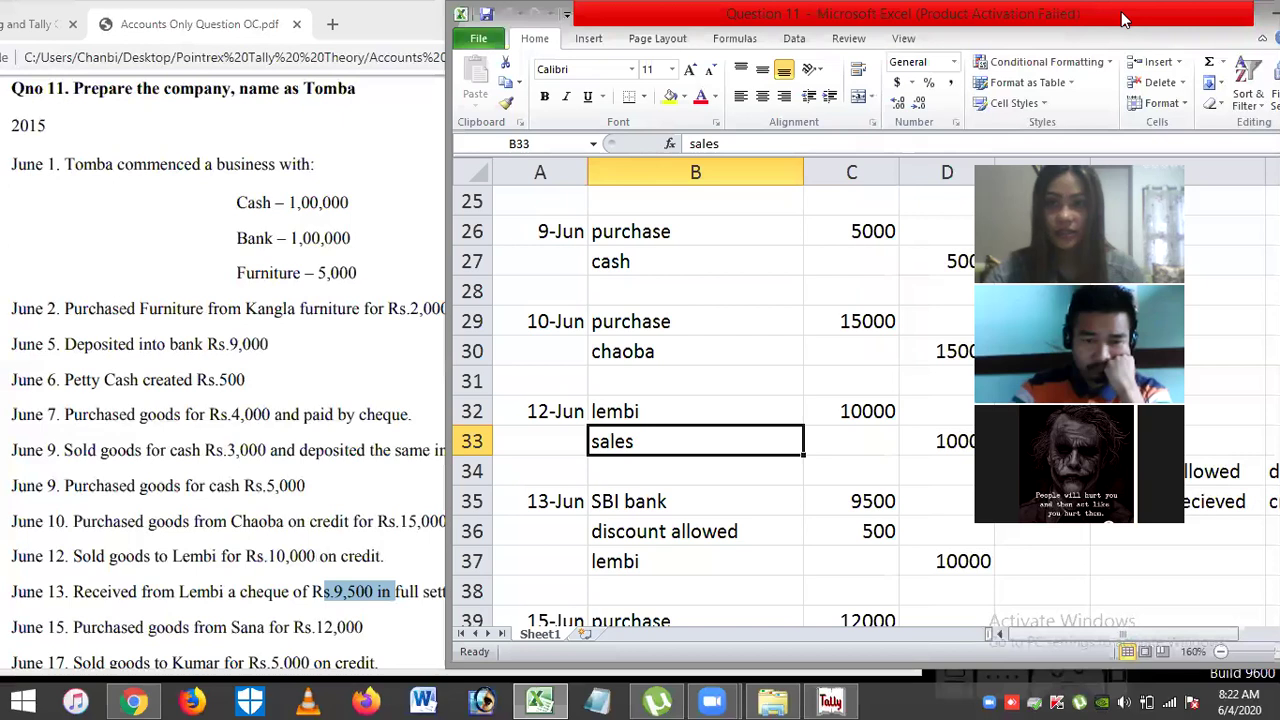
left_click(698, 474)
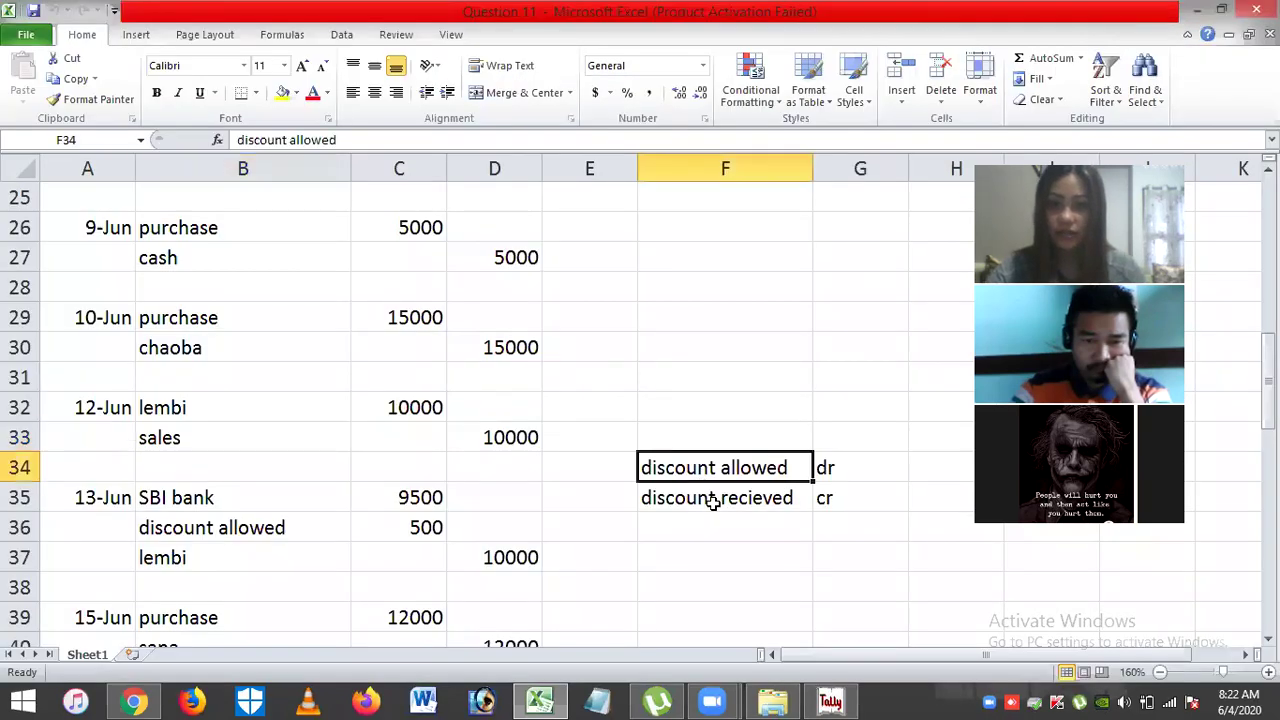
left_click(713, 502)
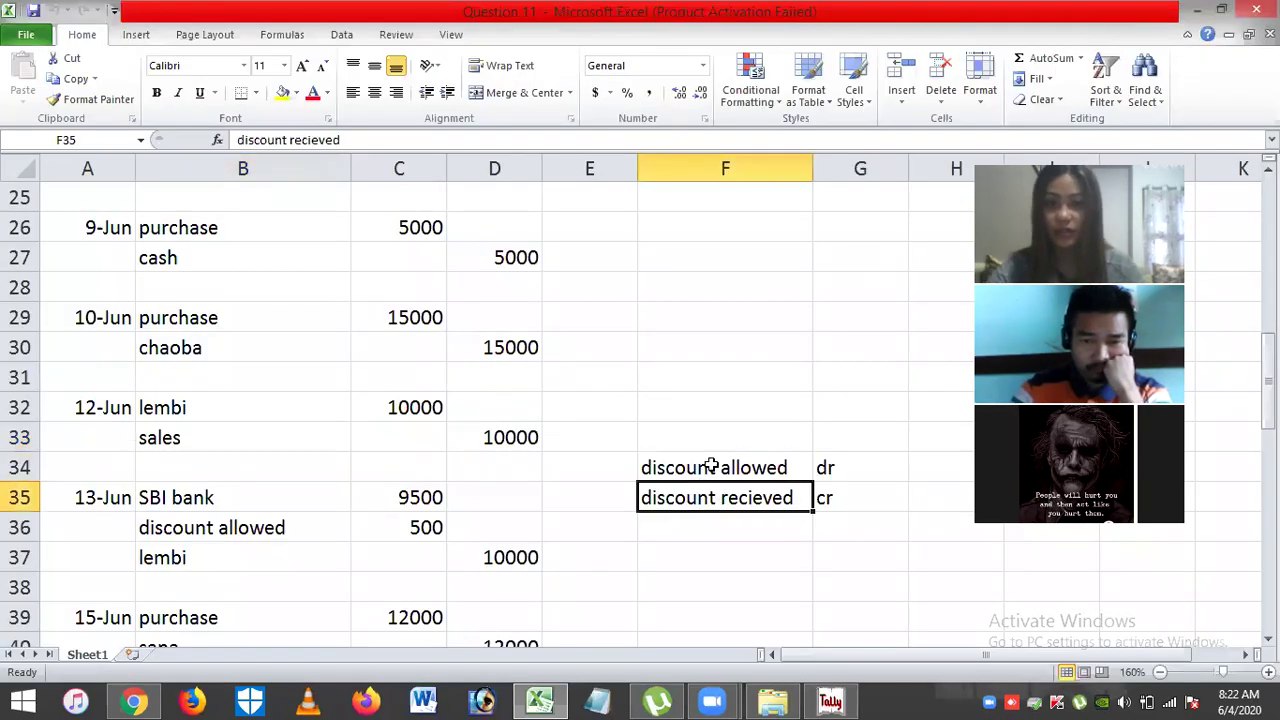
Step: Check the dr and cr sides noted for discount allowed and discount recieved beside the 13-Jun entry
left_click(711, 465)
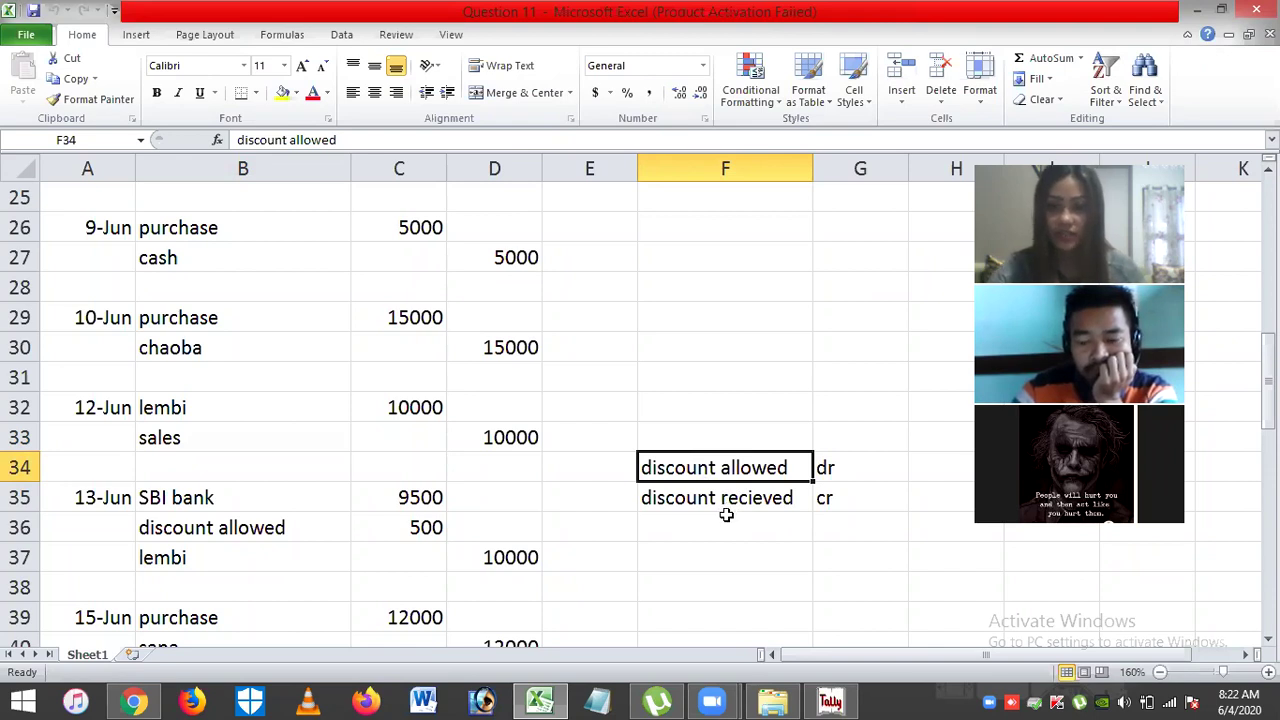
left_click(727, 500)
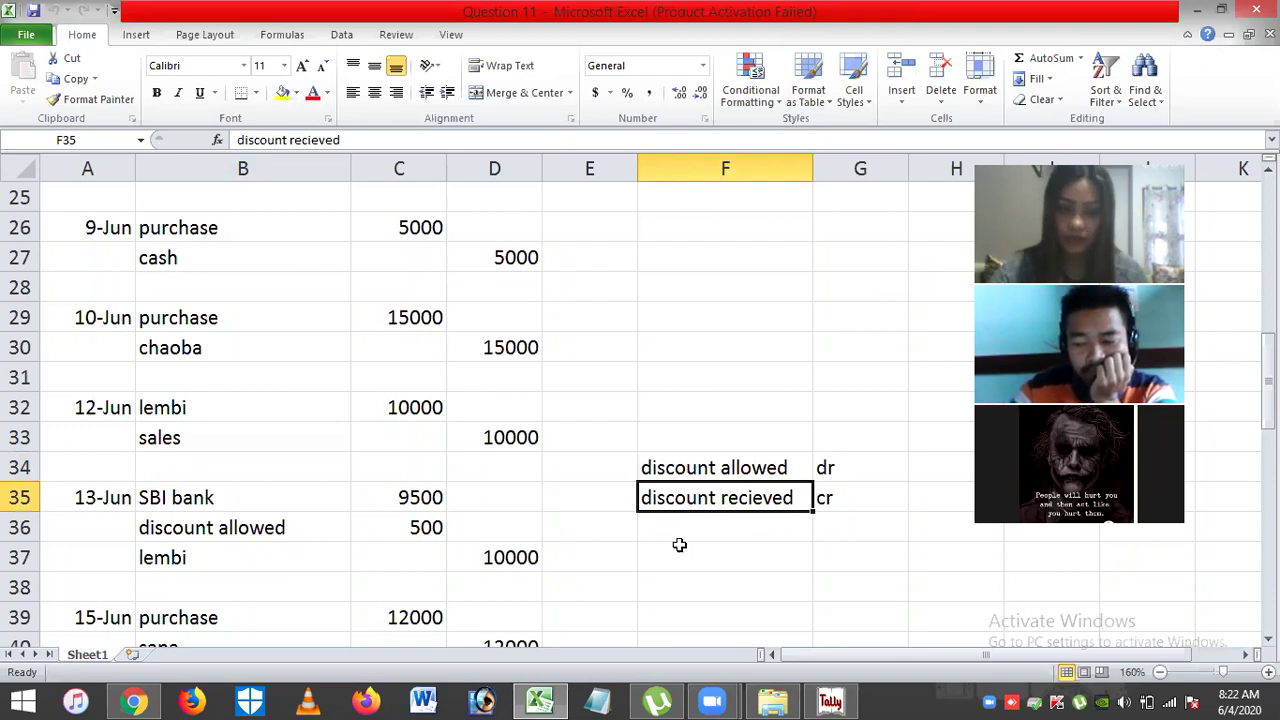
left_click(847, 470)
left_click(849, 498)
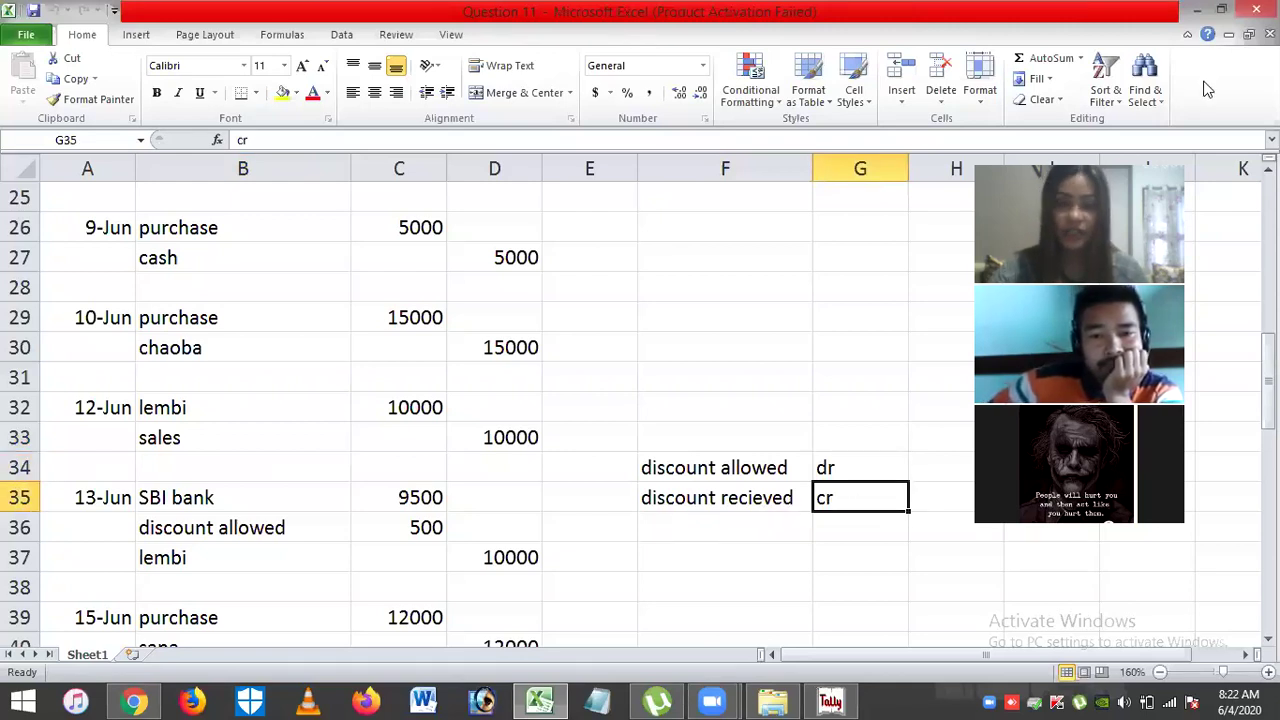
Step: Restore the workbook window beside the PDF and compare the 13-Jun bank, discount allowed and customer lines with the June 13 cheque receipt
left_click(1222, 10)
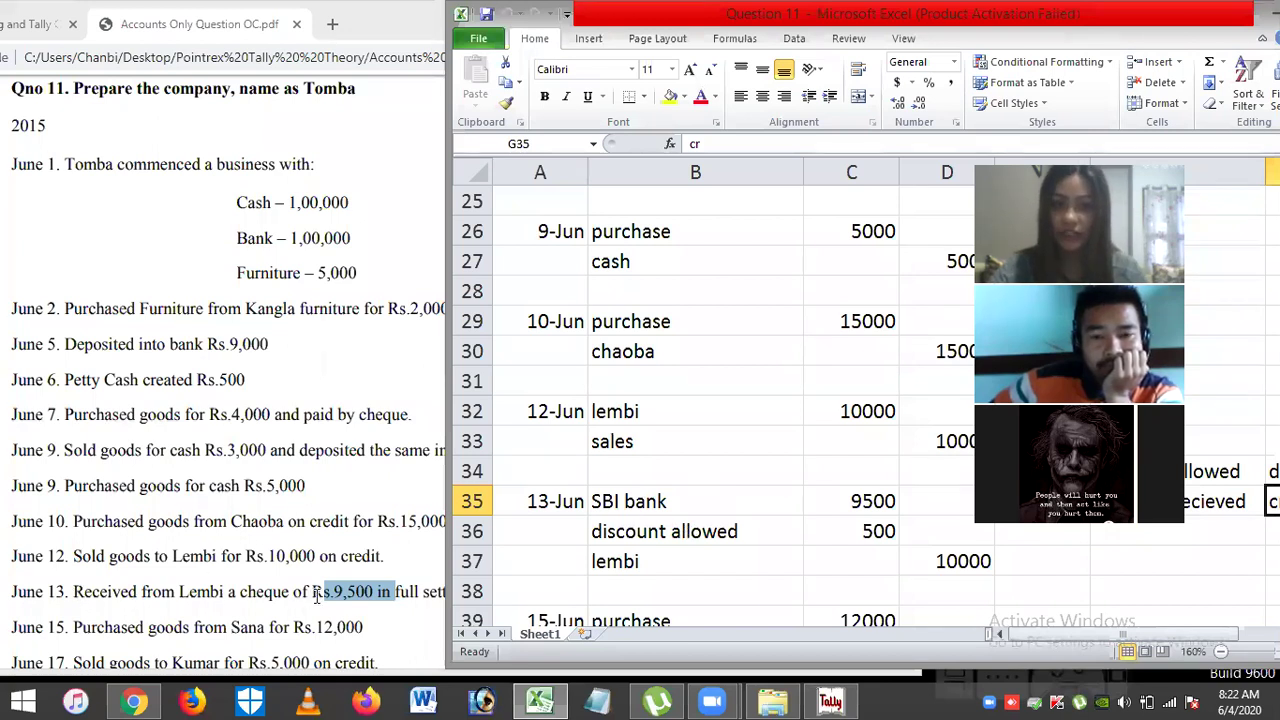
left_click(626, 502)
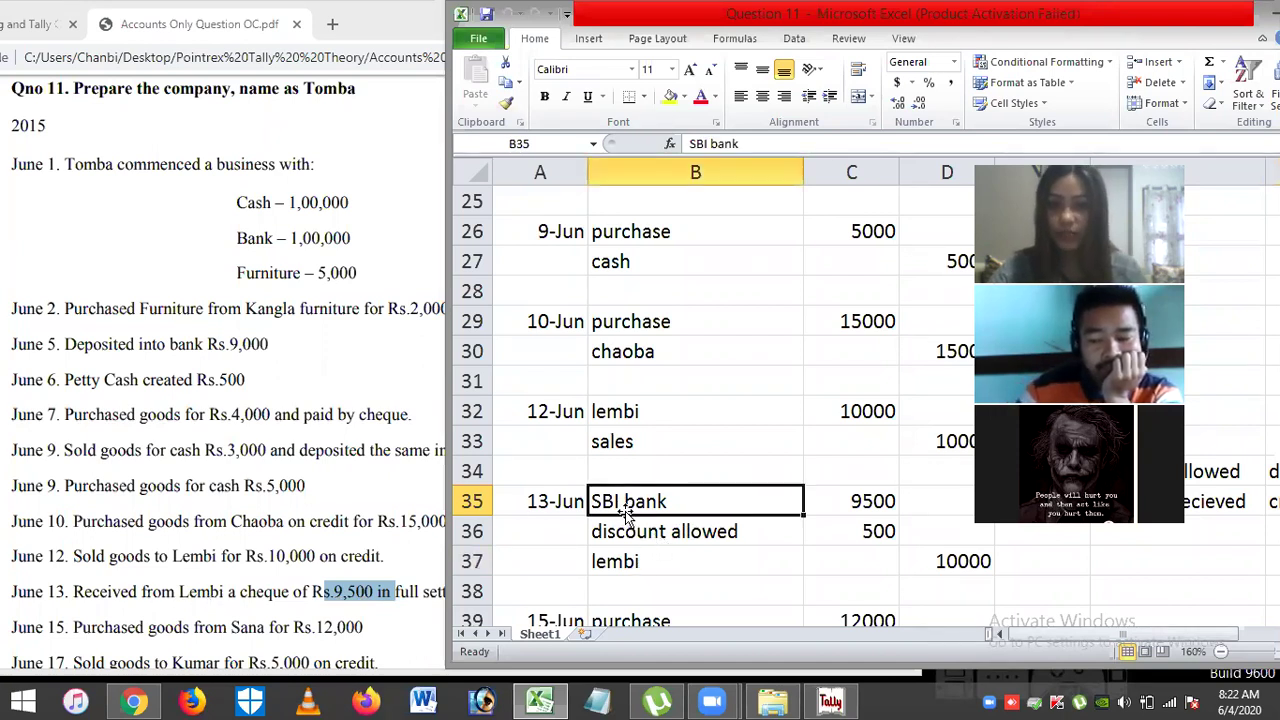
left_click(868, 501)
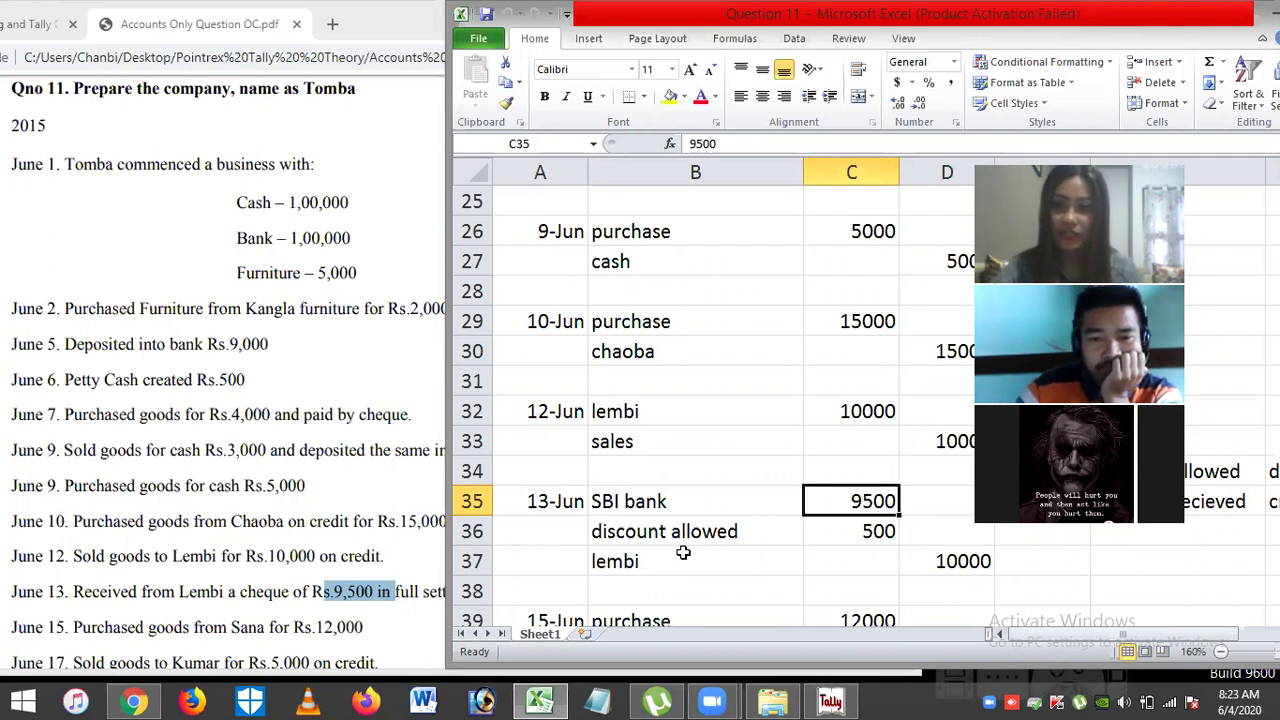
left_click(862, 526)
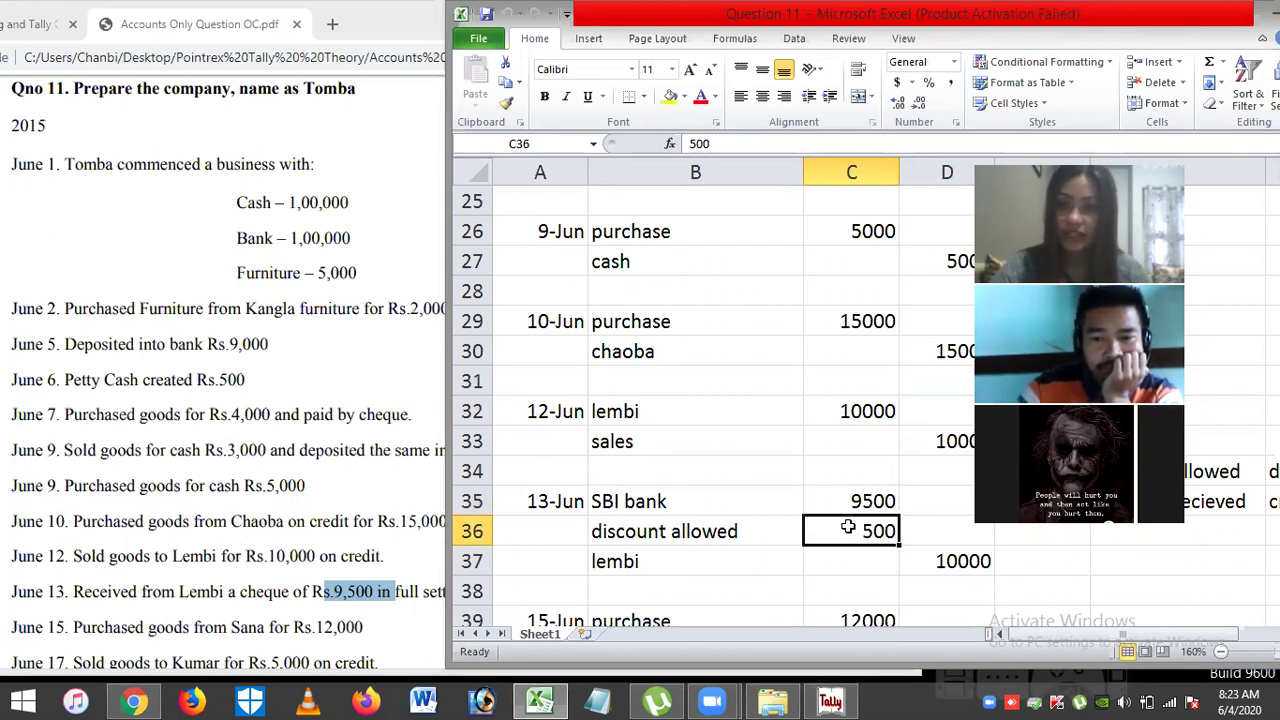
left_click(630, 561)
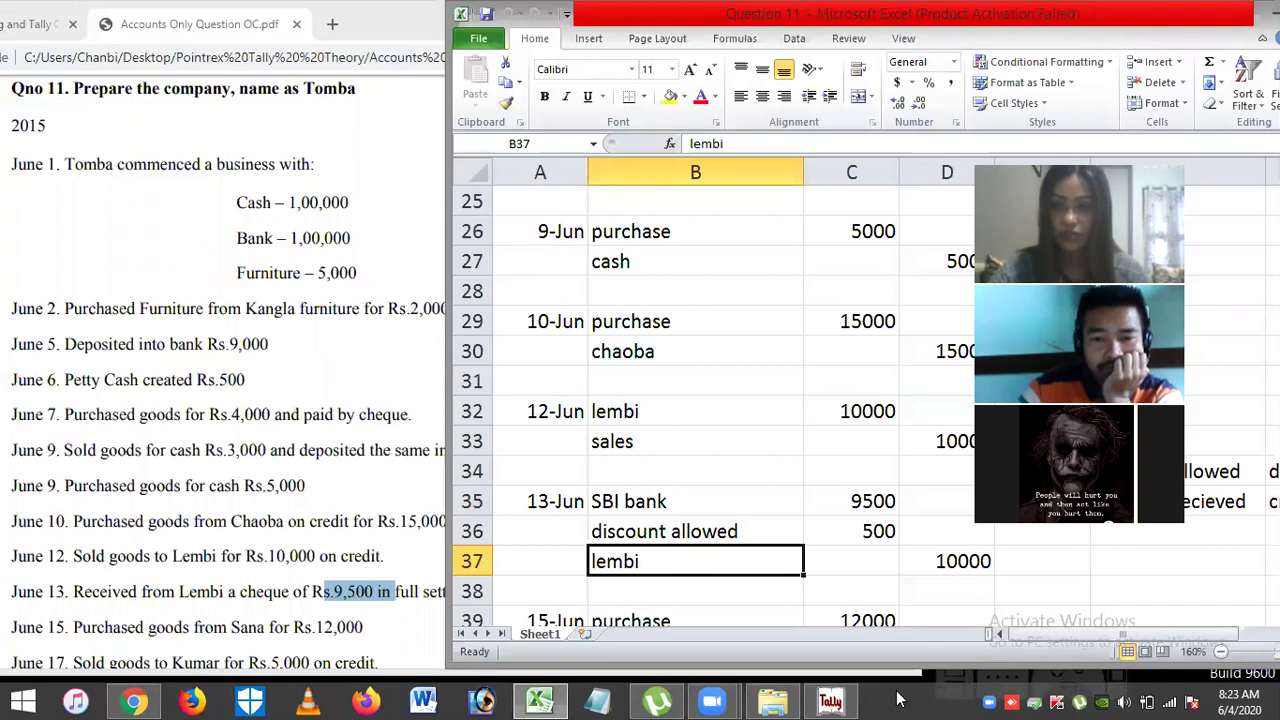
key("Right")
key("Right")
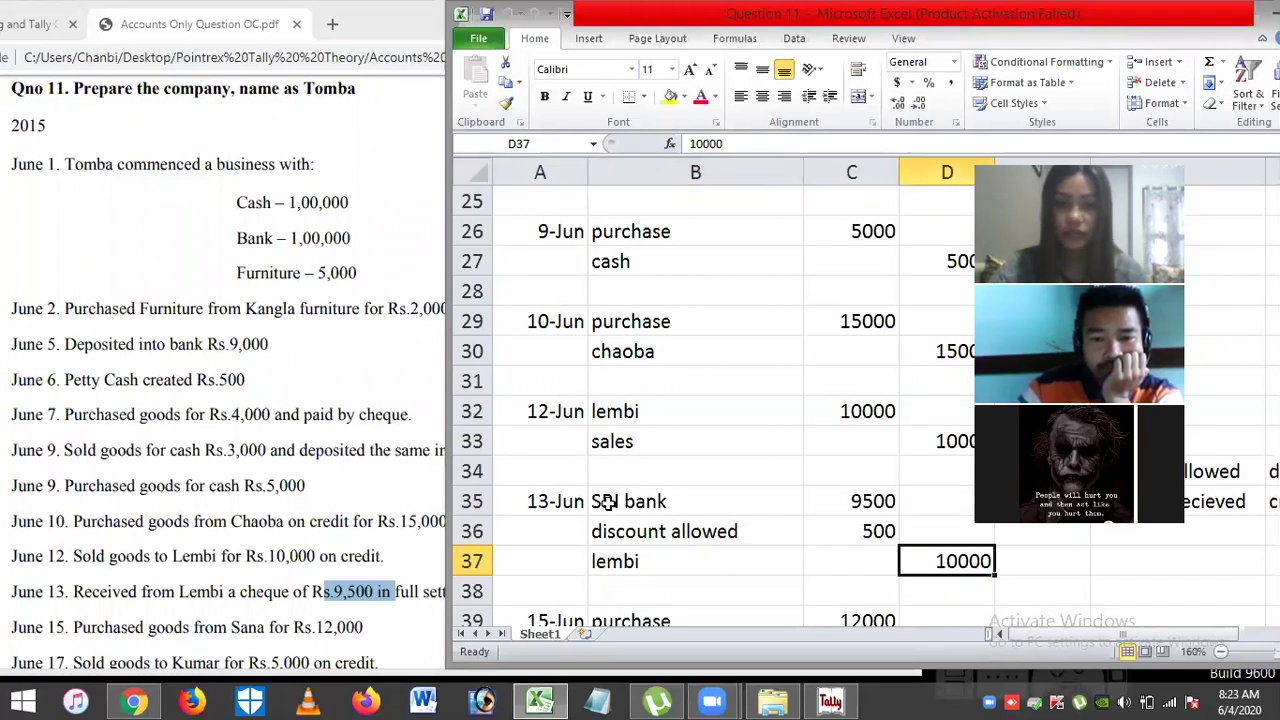
Step: Review how the 13-Jun bank and discount allowed debits together balance the customer's credit, checking the customer's 12-Jun line
left_click(842, 502)
left_click(654, 532)
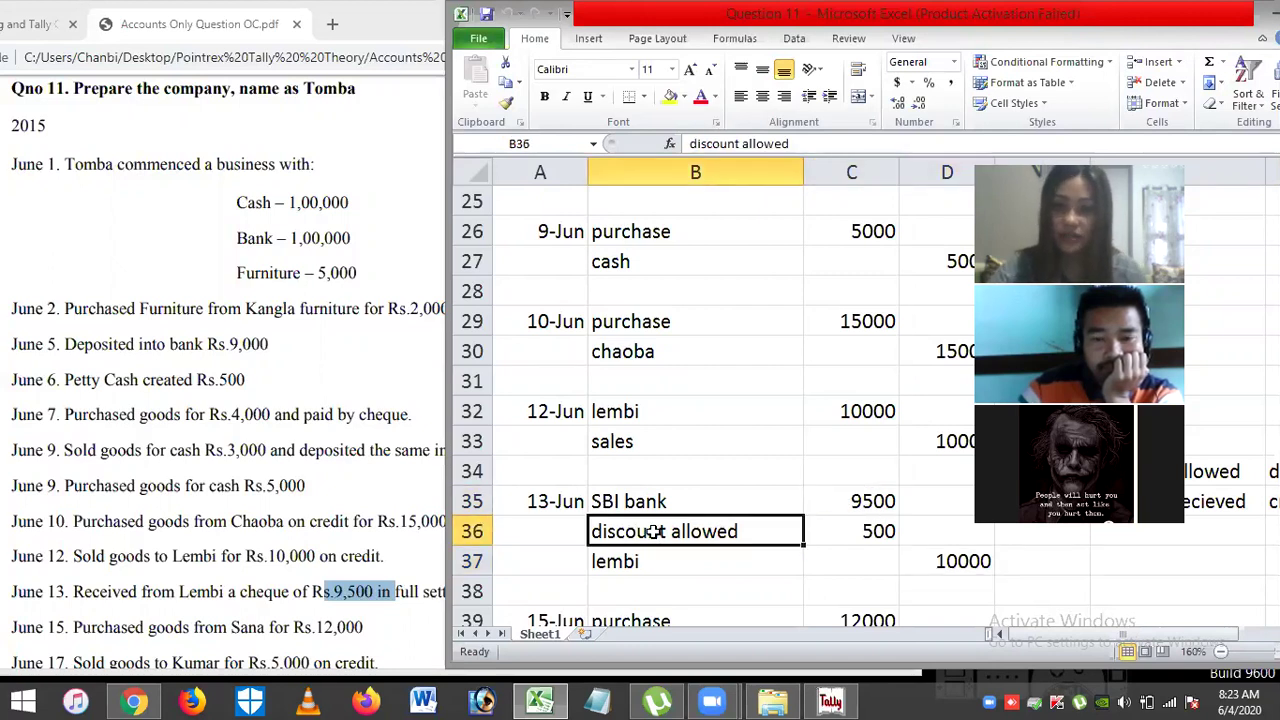
left_click(866, 531)
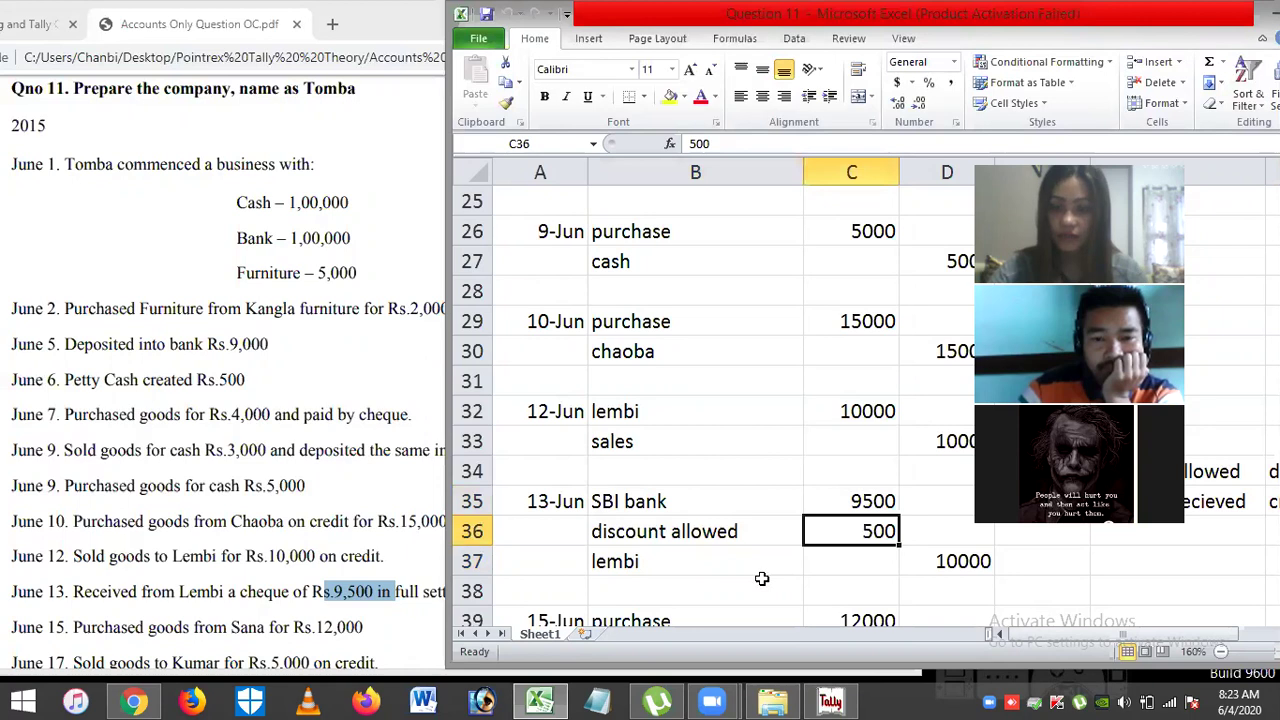
left_click(622, 562)
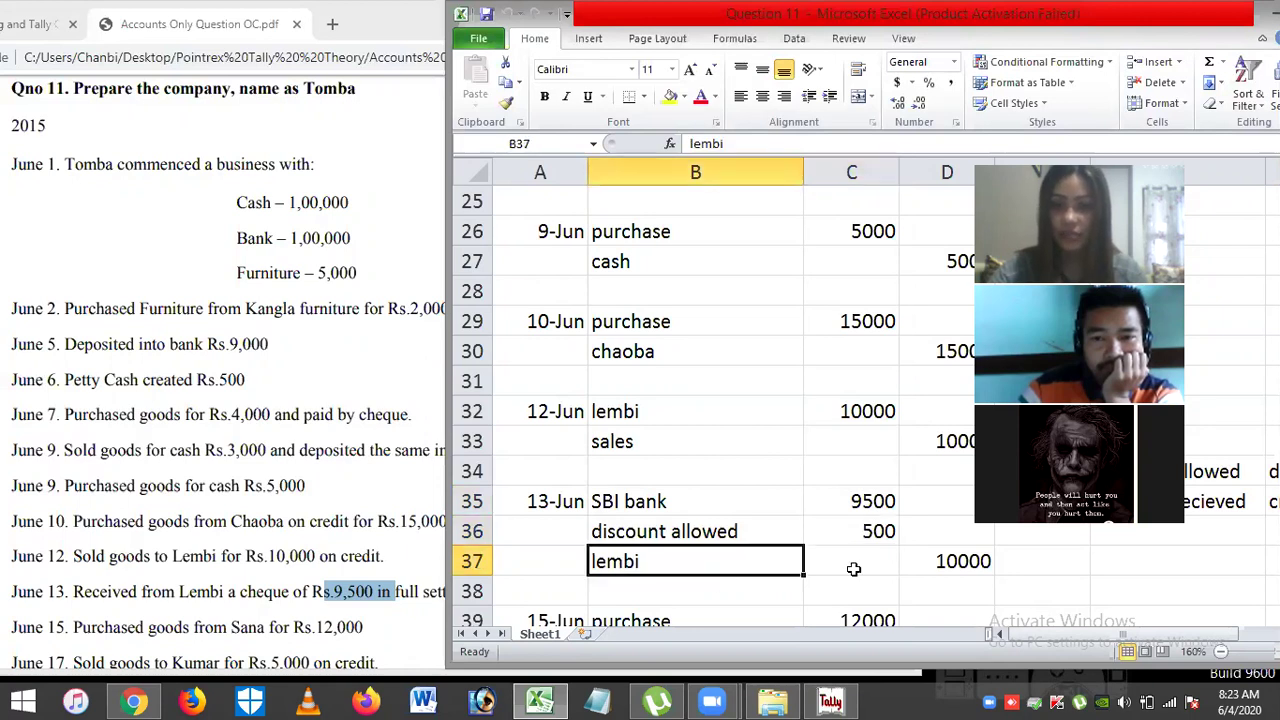
left_click(937, 557)
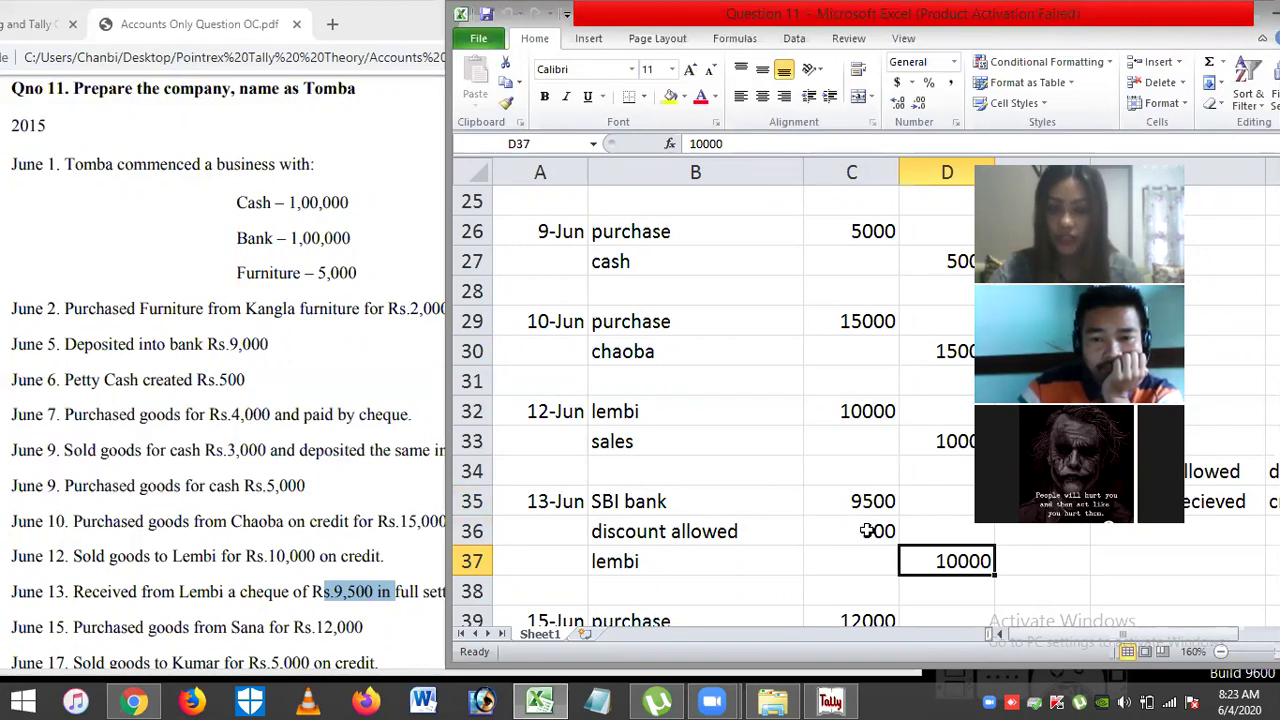
left_click(857, 535)
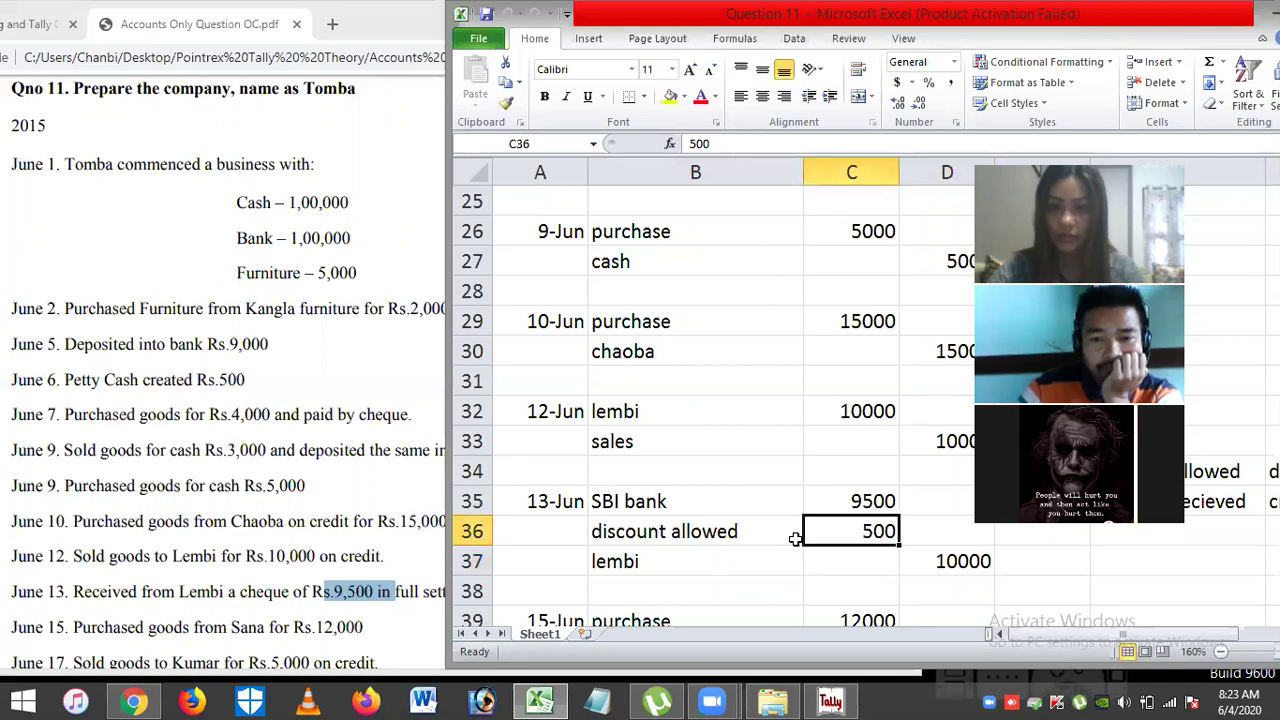
left_click(633, 411)
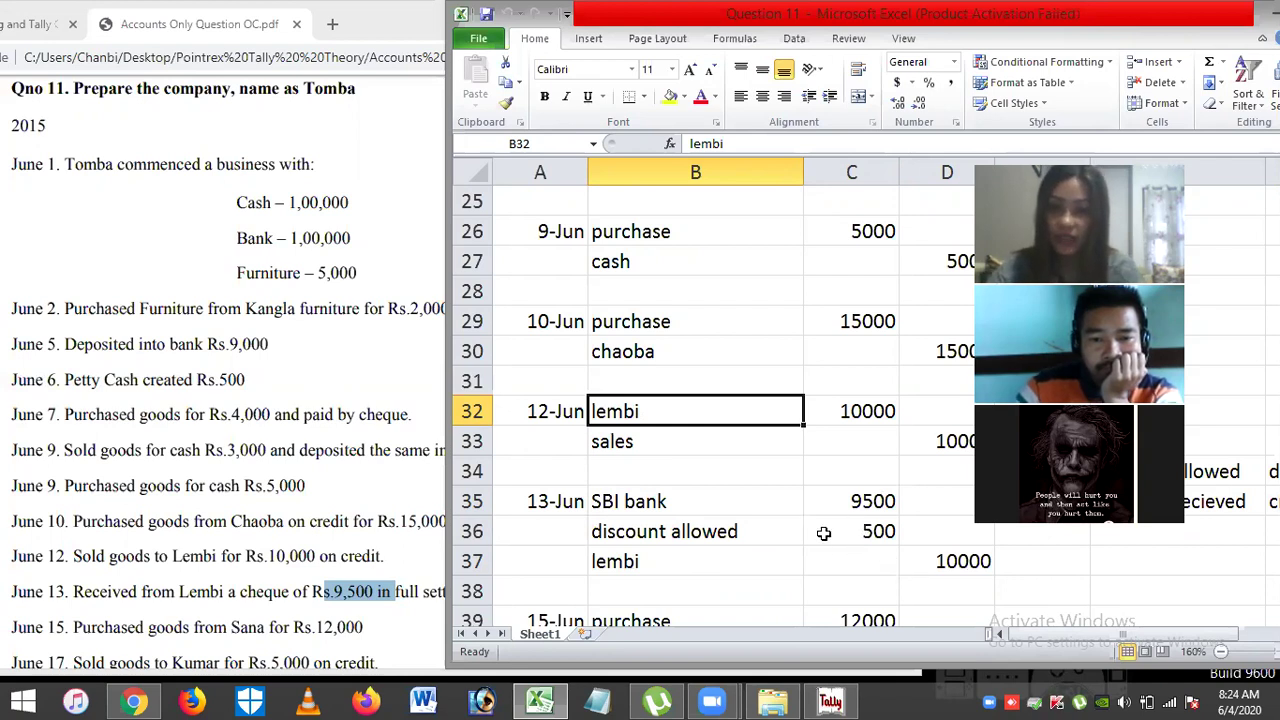
left_click(680, 530)
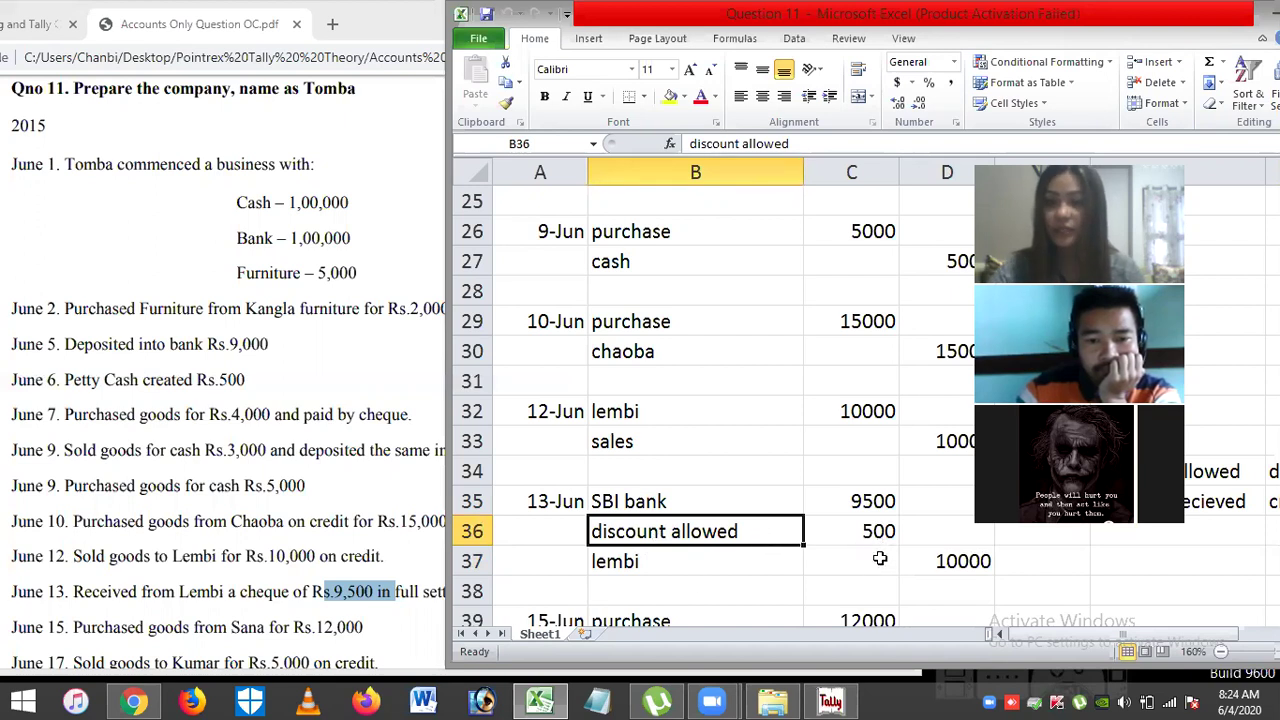
left_click_drag(860, 505, 862, 529)
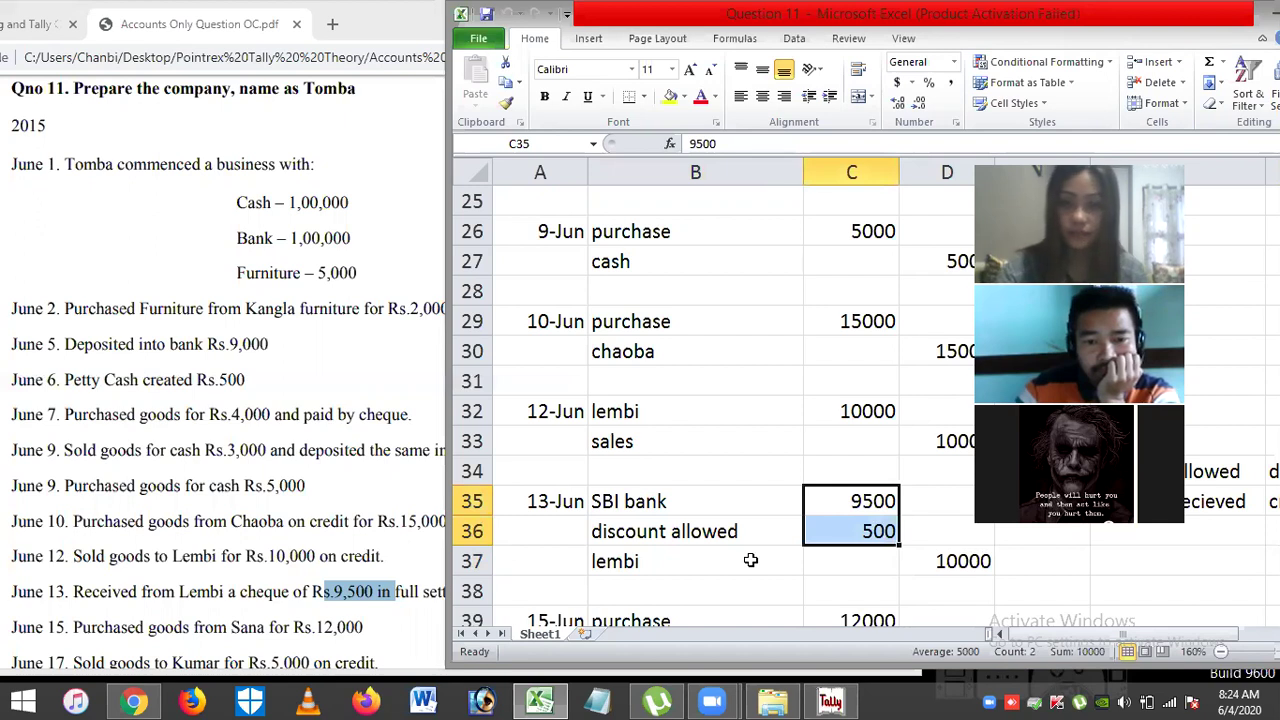
Step: Go down through the 15-Jun and 17-Jun purchase and sales entries to the 18-Jun purchase return entry
key("Down")
key("Down")
key("Down")
key("Down")
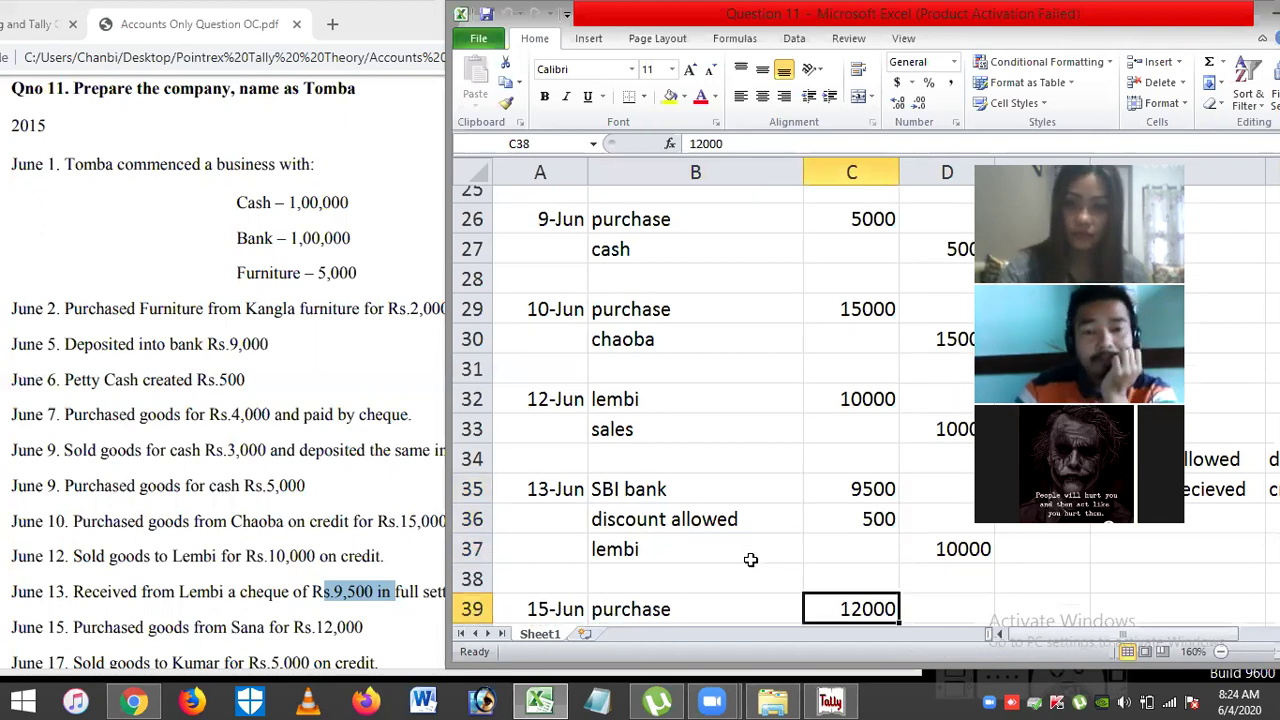
key("Down")
key("Down")
key("Down")
key("Down")
key("Down")
key("Down")
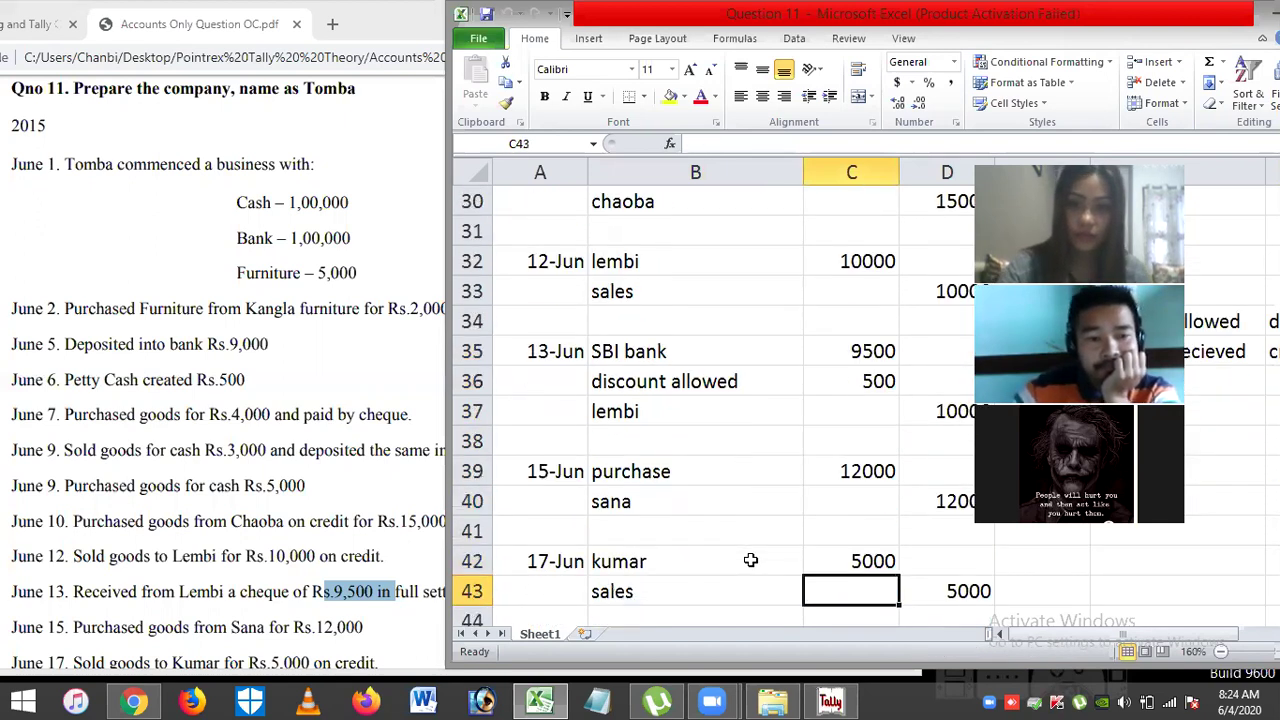
key("Down")
key("Down")
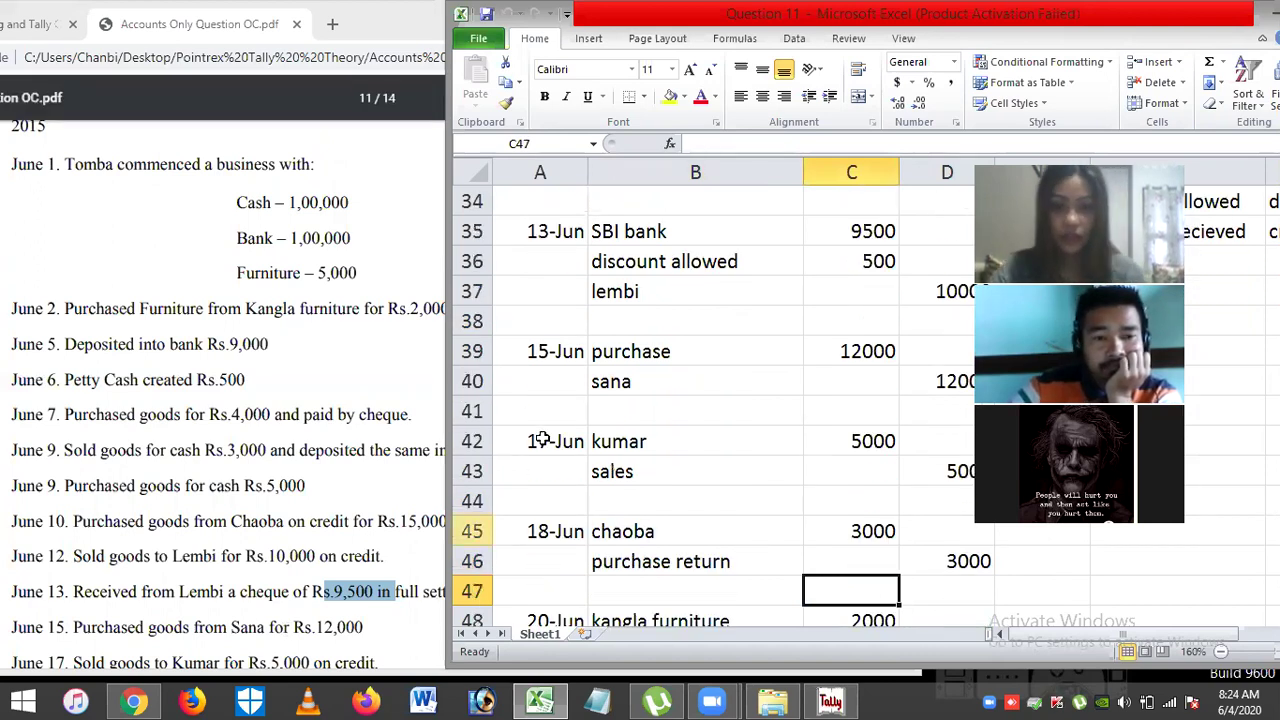
Step: Examine the June 18 return of 1/5th worth of goods in the PDF against the supplier's June 10 credit purchase
left_click(378, 621)
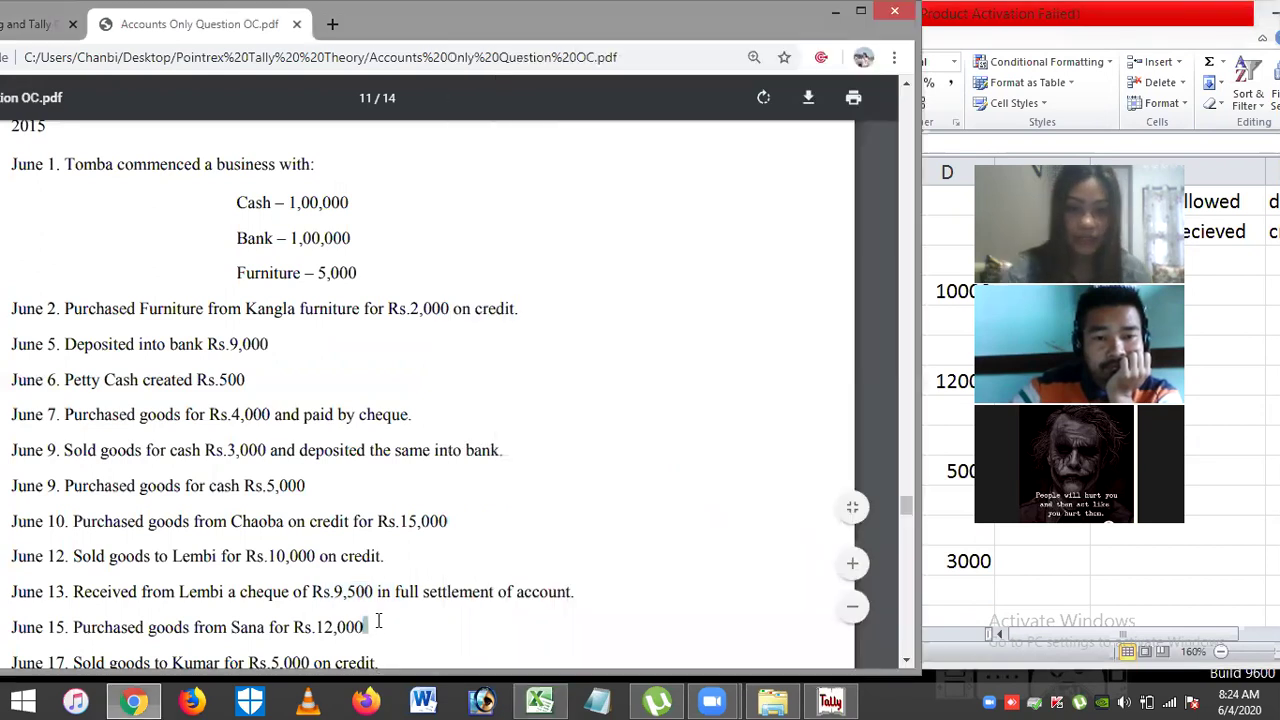
scroll(378, 621, "down", 3)
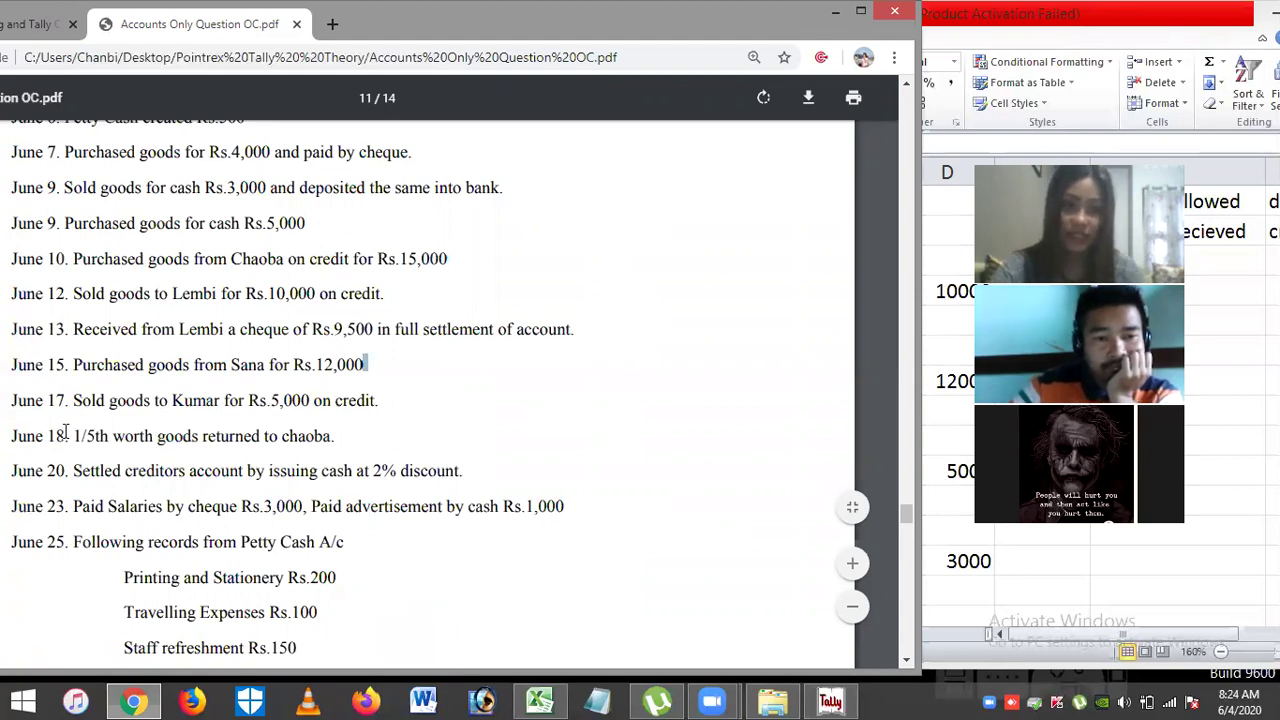
left_click_drag(70, 441, 357, 433)
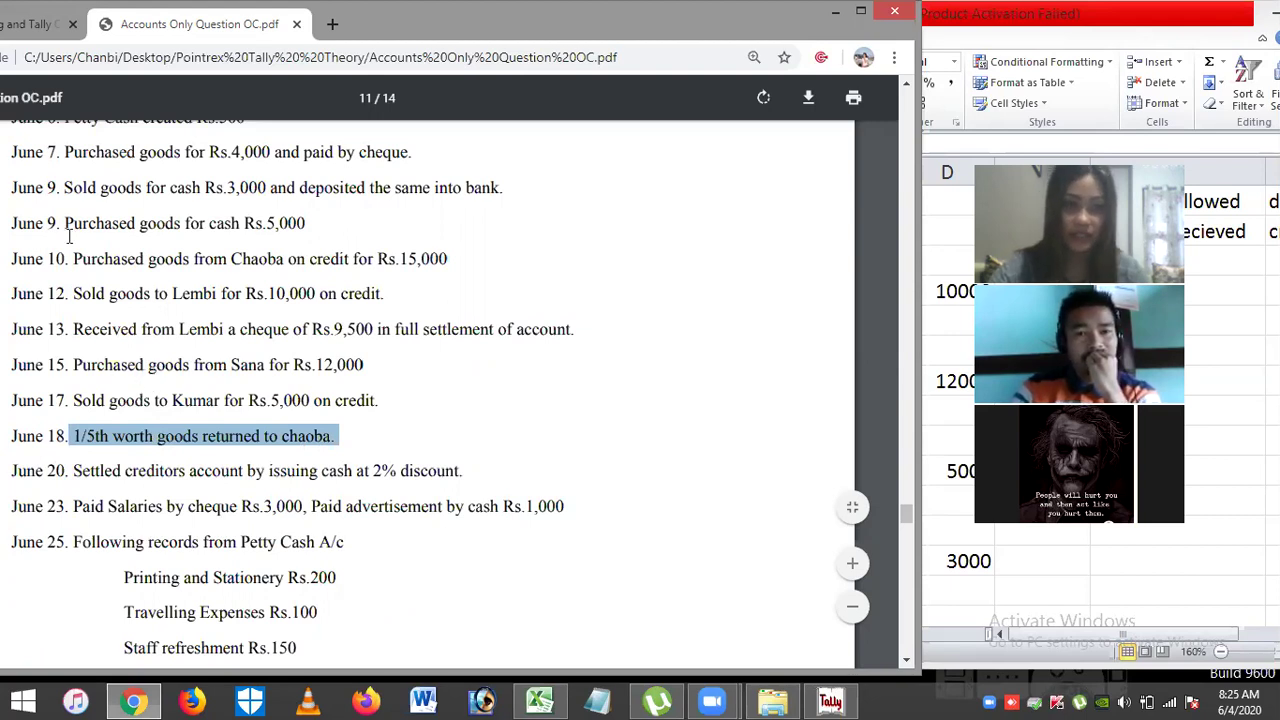
left_click_drag(8, 262, 461, 253)
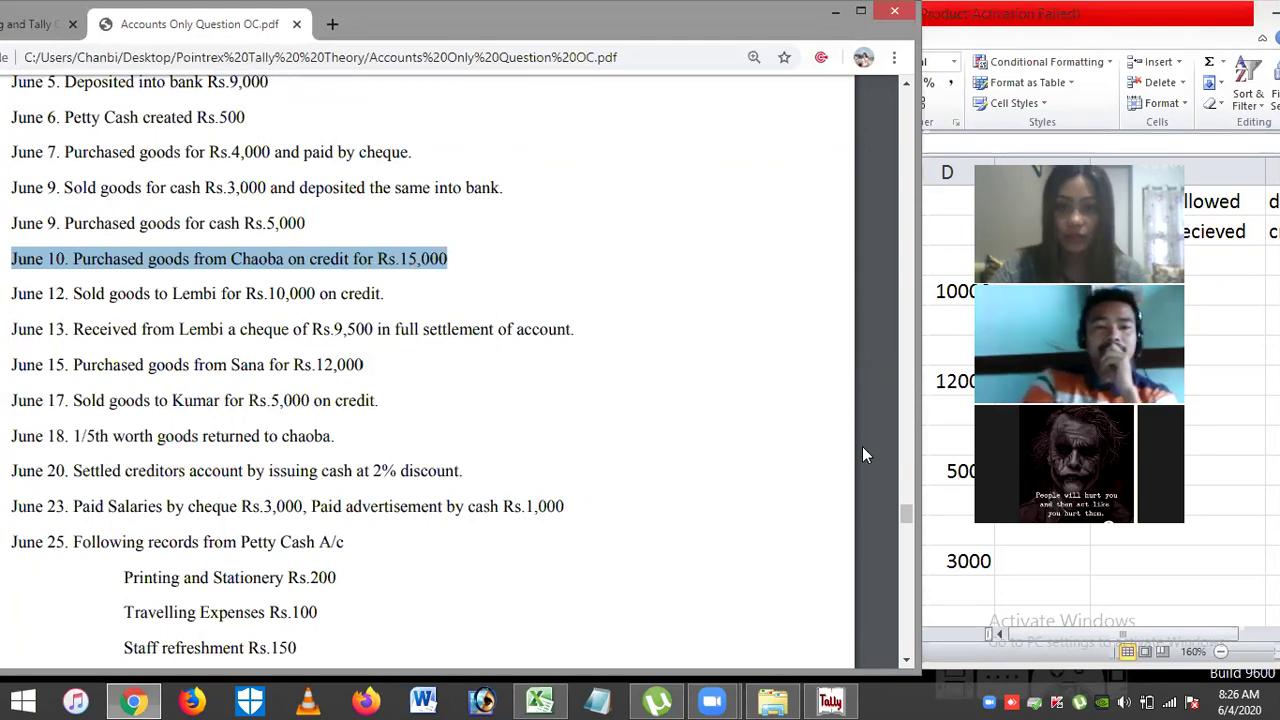
Step: Return to the workbook and compare the 18-Jun supplier and purchase return lines with the June 18 goods return
key("alt+Tab")
left_click(625, 552)
key("Down")
key("Down")
key("Down")
key("Down")
key("Down")
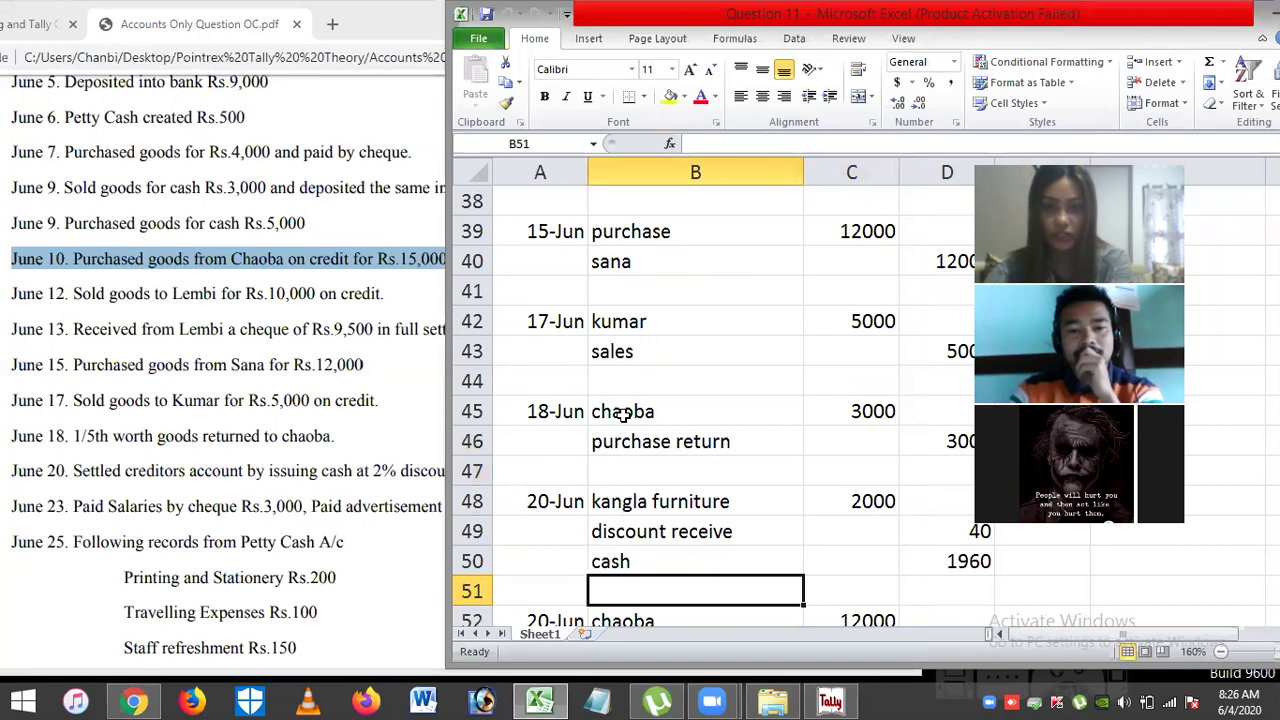
left_click(624, 413)
left_click(617, 447)
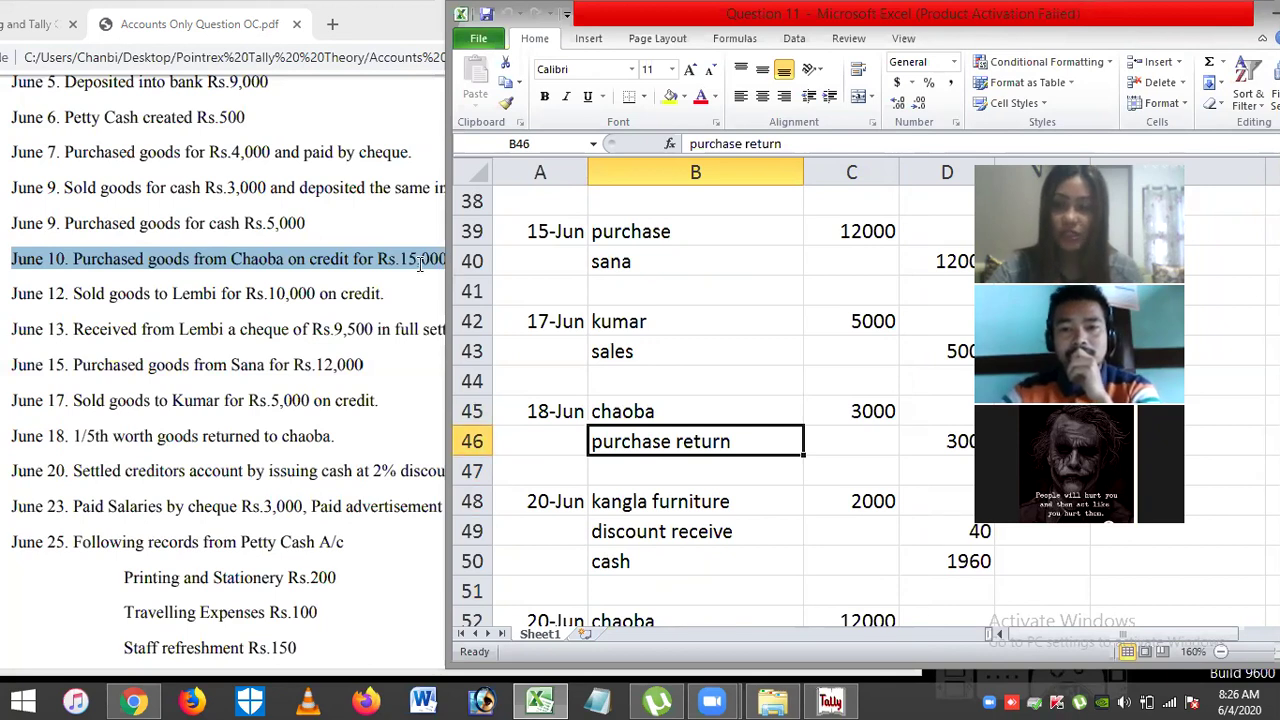
left_click(882, 413)
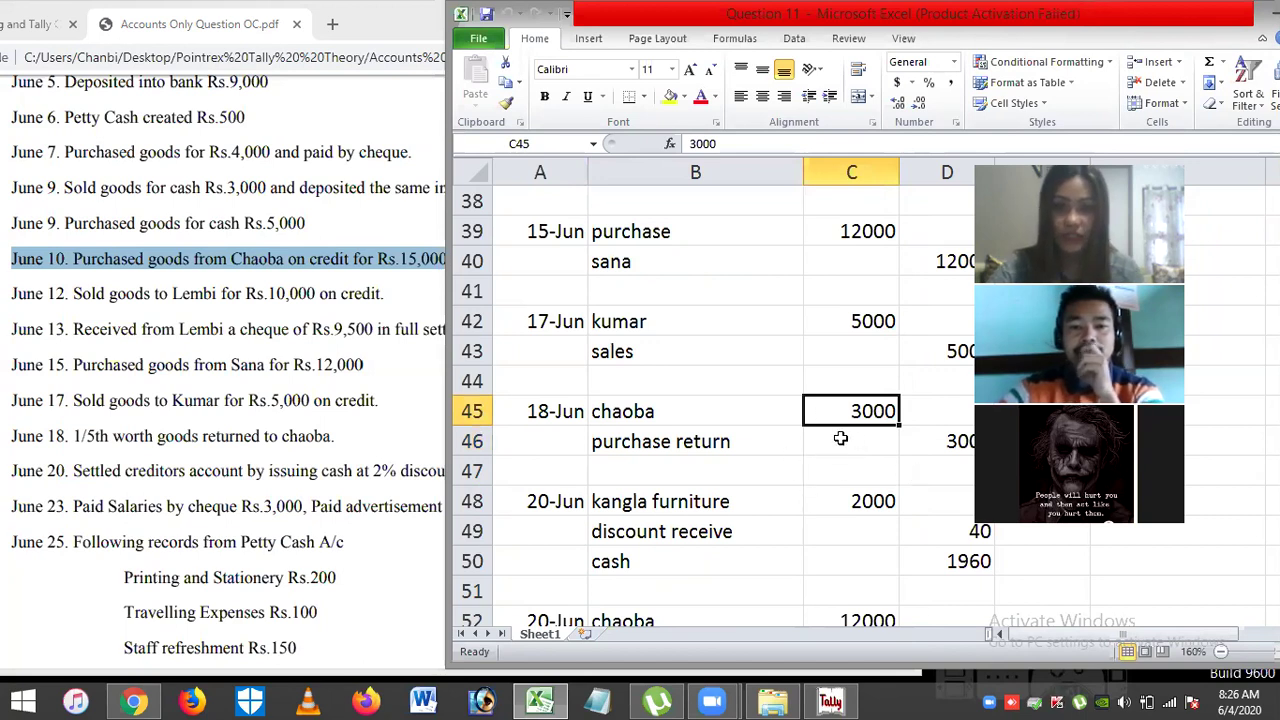
Step: Move past the 18-Jun entry and examine the June 20 cash settlement of creditors at 2% discount in the PDF
key("Down")
key("Down")
key("Down")
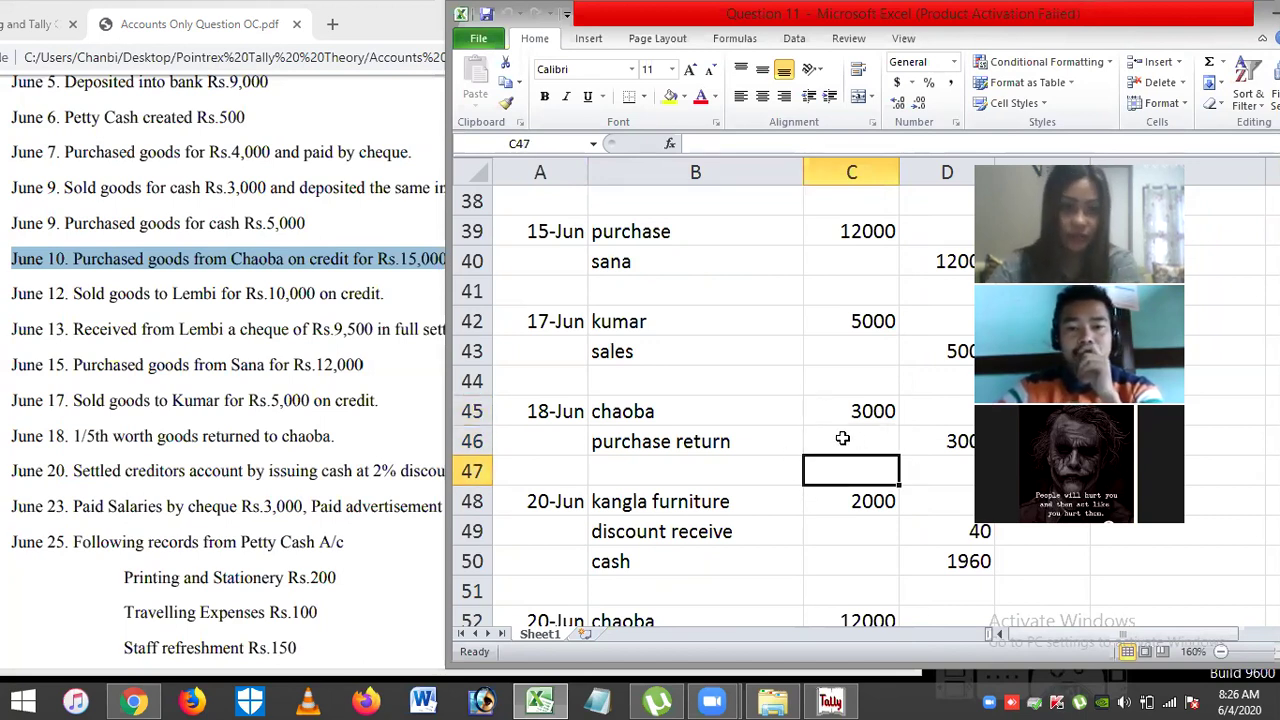
left_click(349, 480)
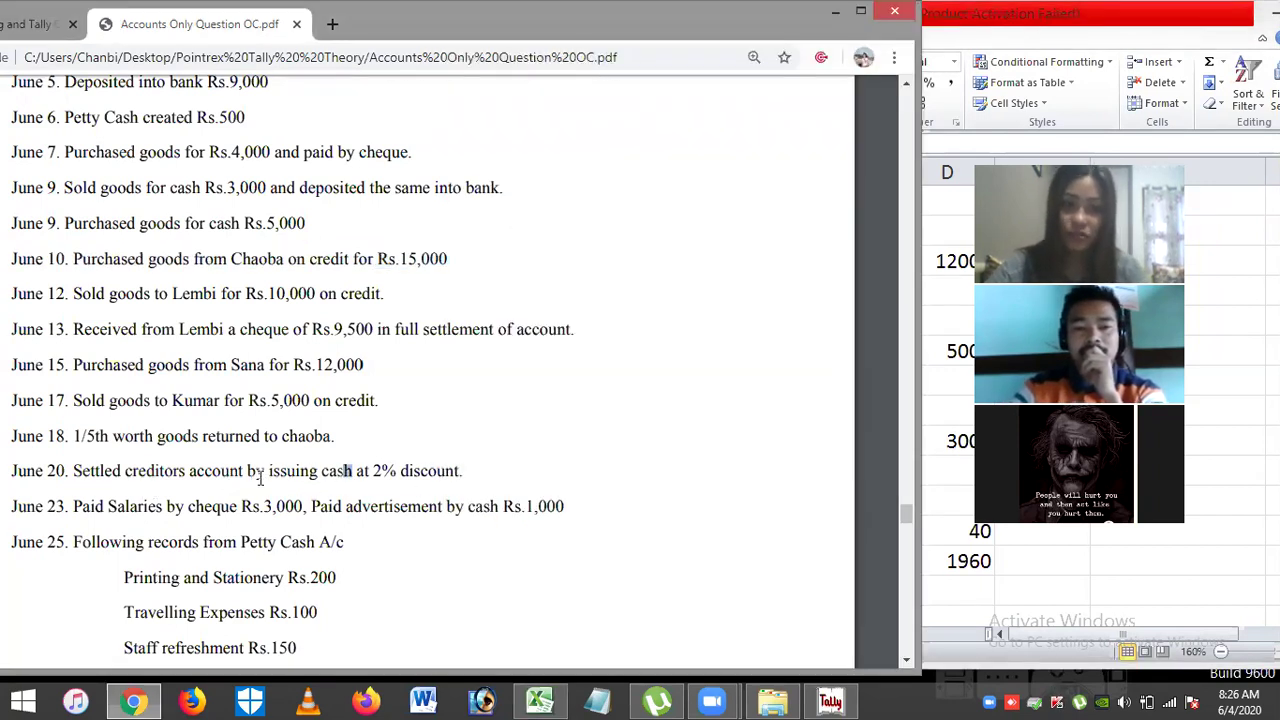
left_click_drag(12, 470, 575, 470)
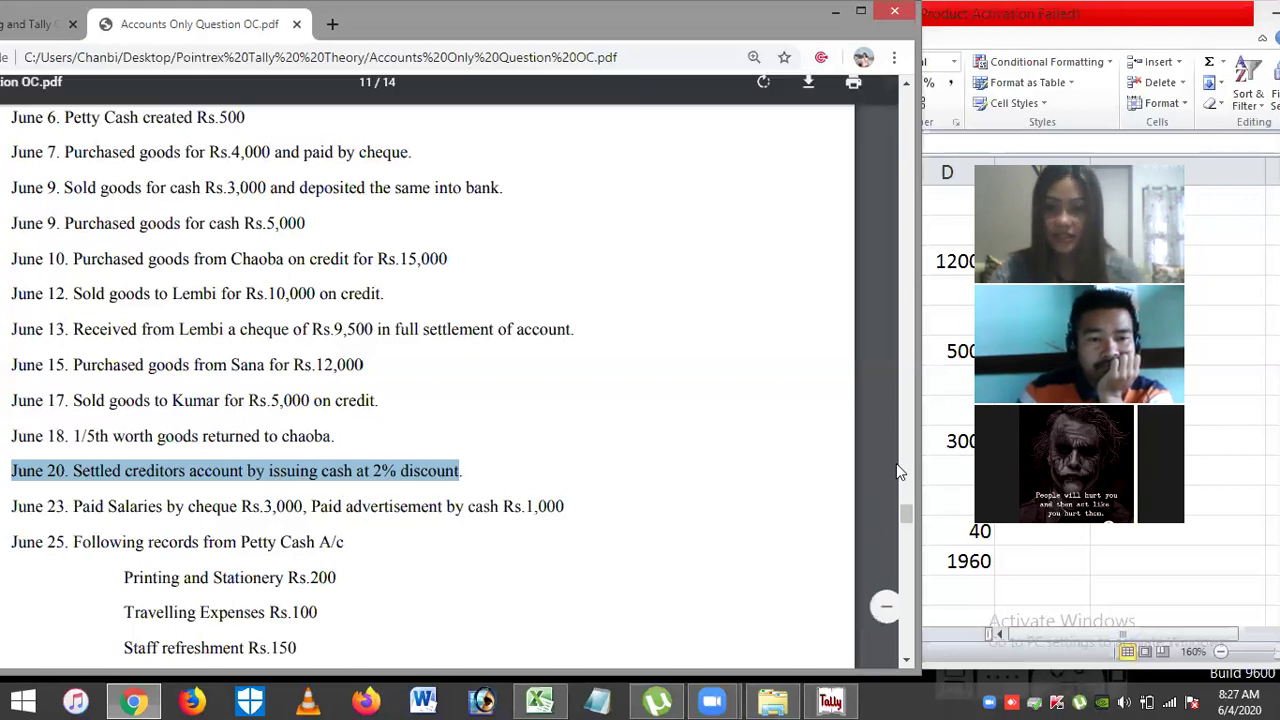
Step: Identify the creditors for the June 20 settlement by marking the June 2, June 10 and June 15 purchases in the PDF
scroll(911, 504, "up", 3)
scroll(913, 512, "down", 3)
scroll(913, 512, "up", 1)
scroll(913, 508, "up", 2)
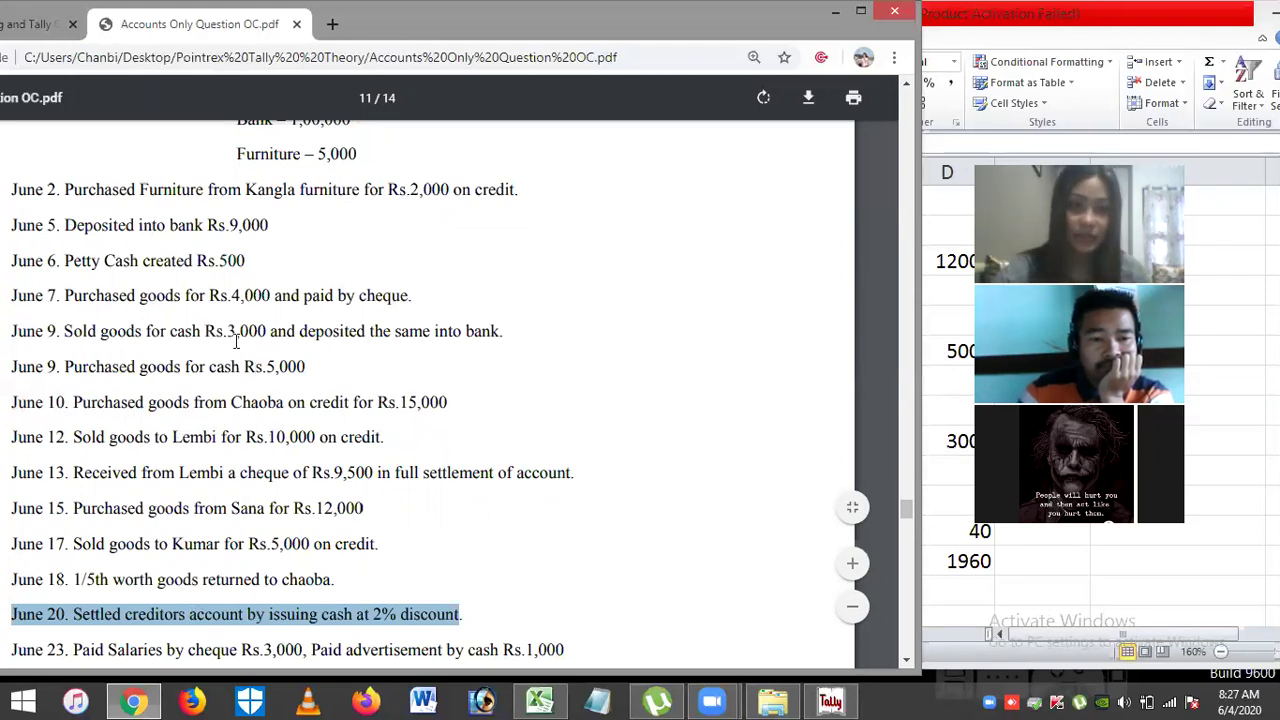
left_click_drag(12, 186, 557, 190)
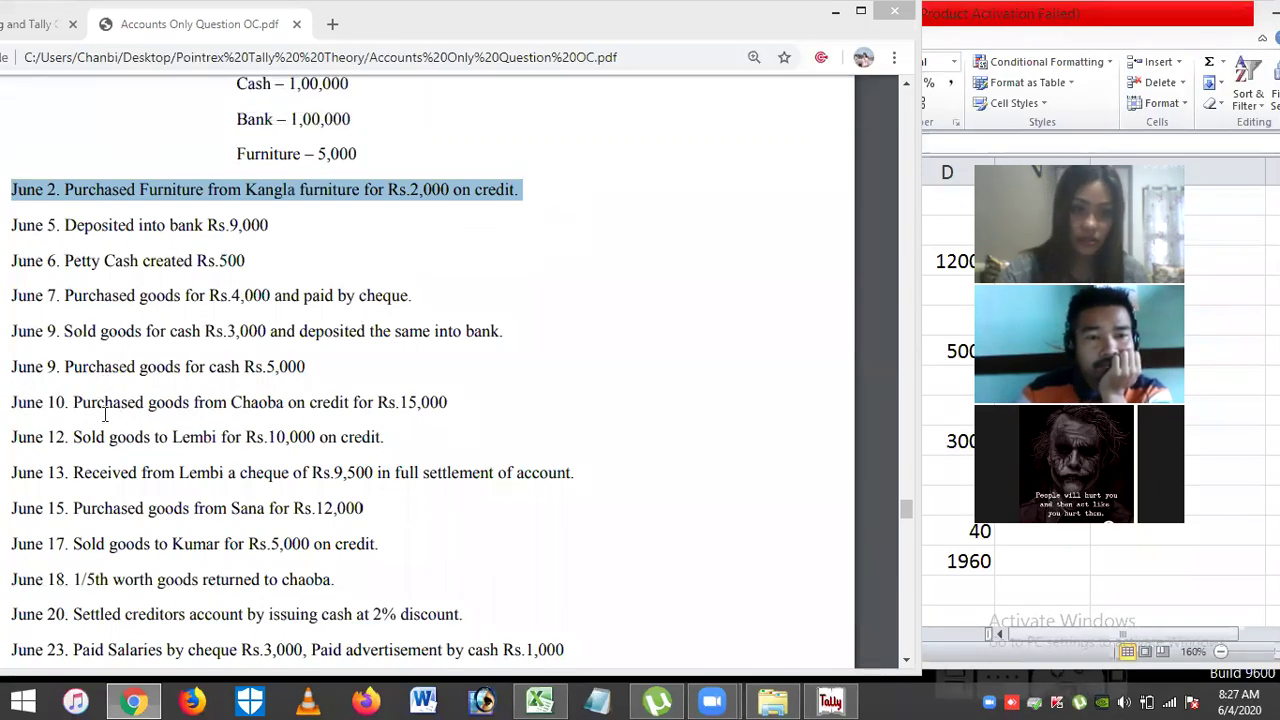
left_click_drag(10, 402, 472, 398)
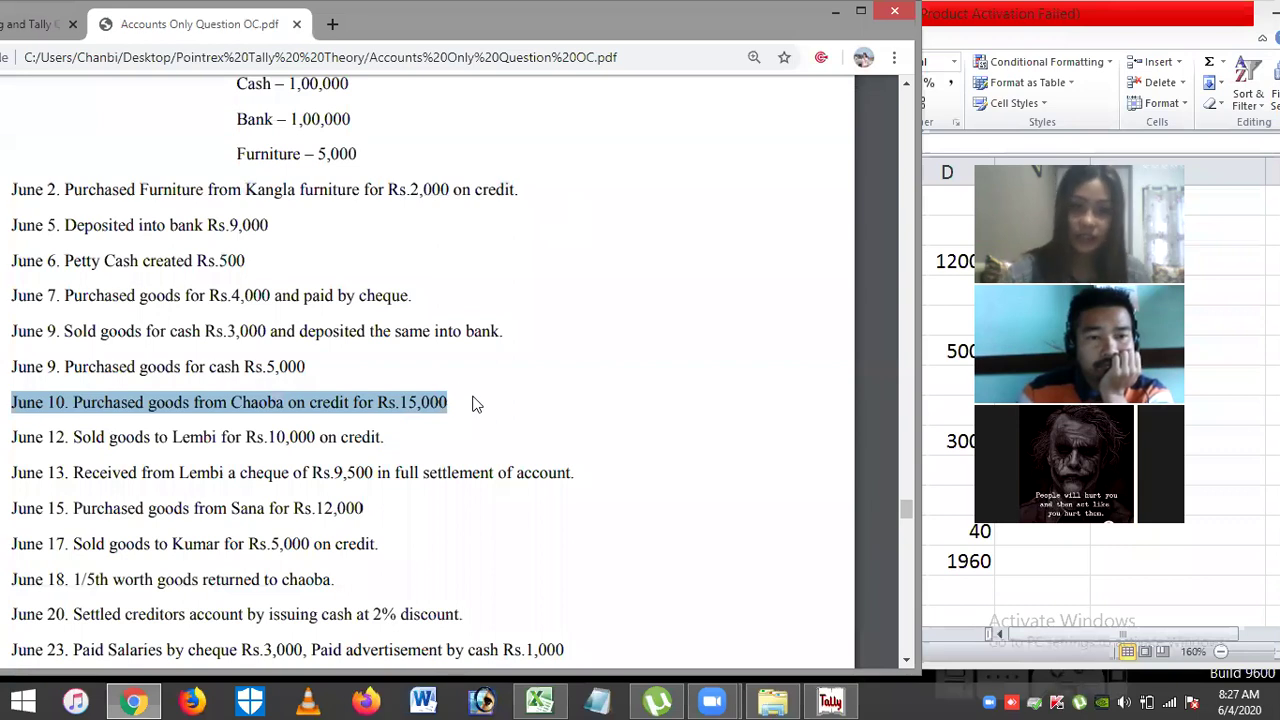
left_click(75, 512)
left_click_drag(130, 512, 405, 510)
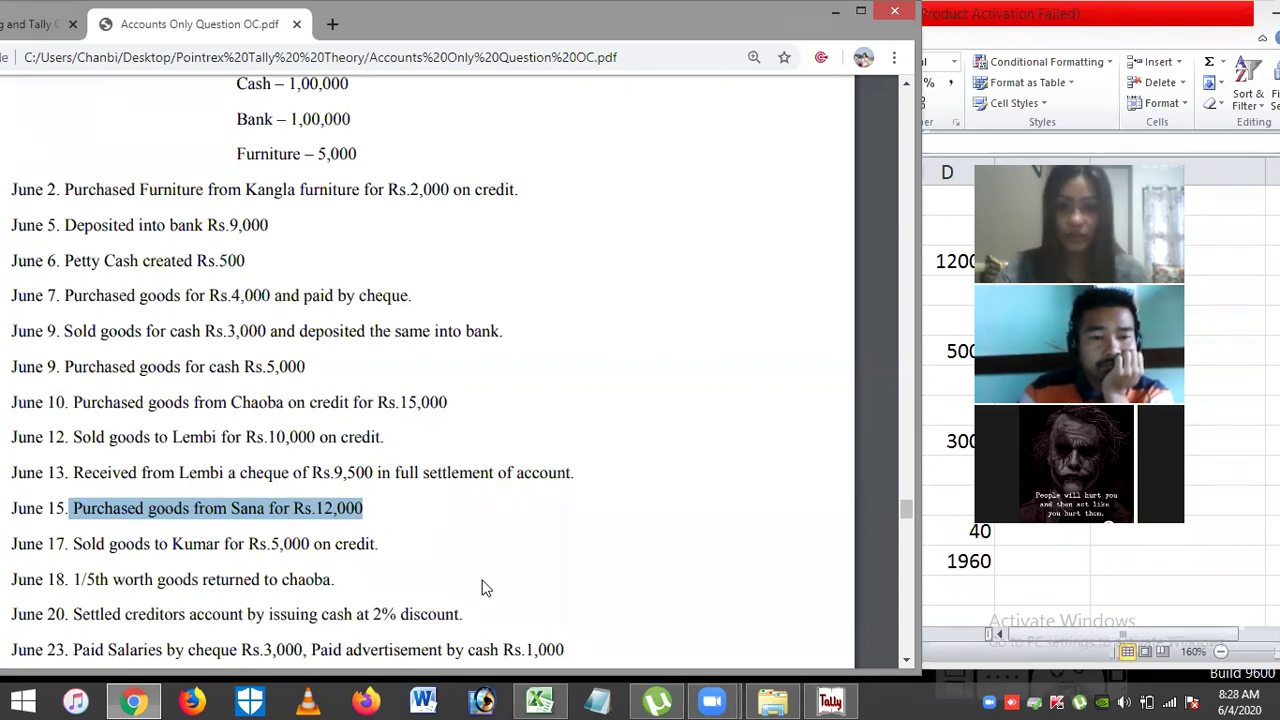
Step: Return to the workbook and compare the 20-Jun Kangla furniture debit with the June 2 credit purchase in the PDF
left_click(930, 578)
key("Down")
key("Down")
key("Down")
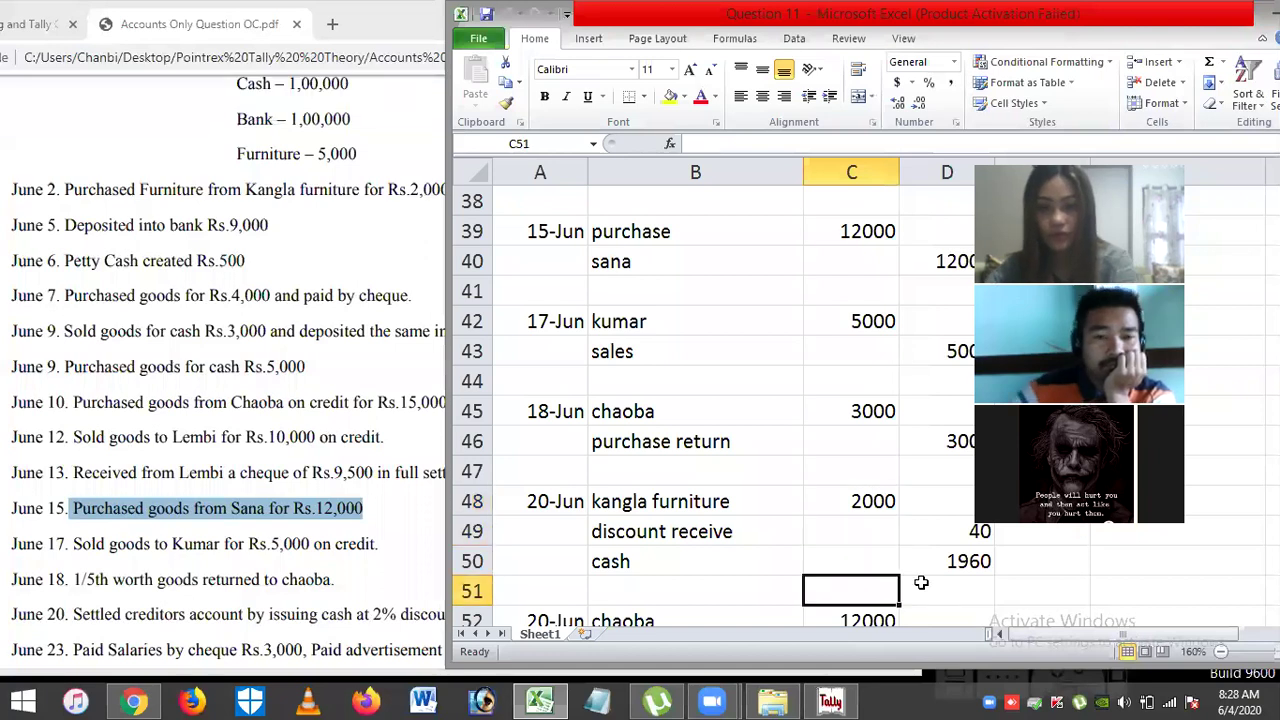
key("Down")
key("Down")
key("Down")
key("Down")
key("Down")
key("Down")
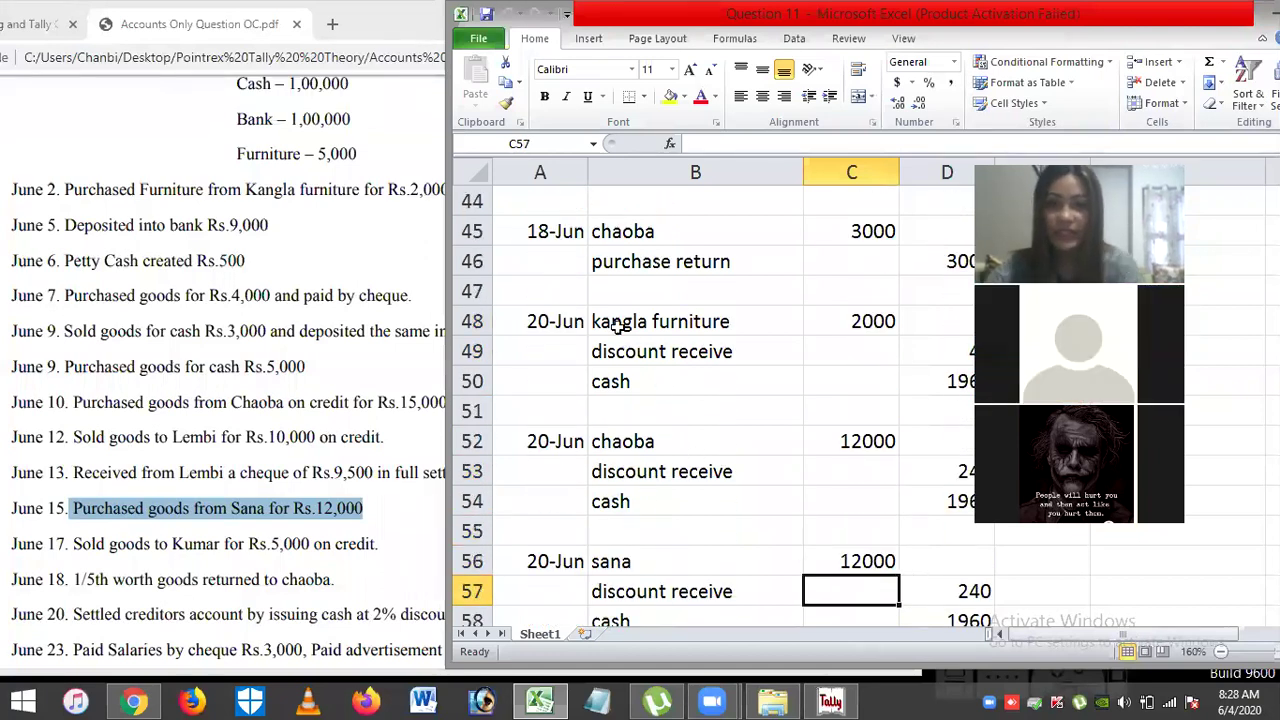
left_click(678, 321)
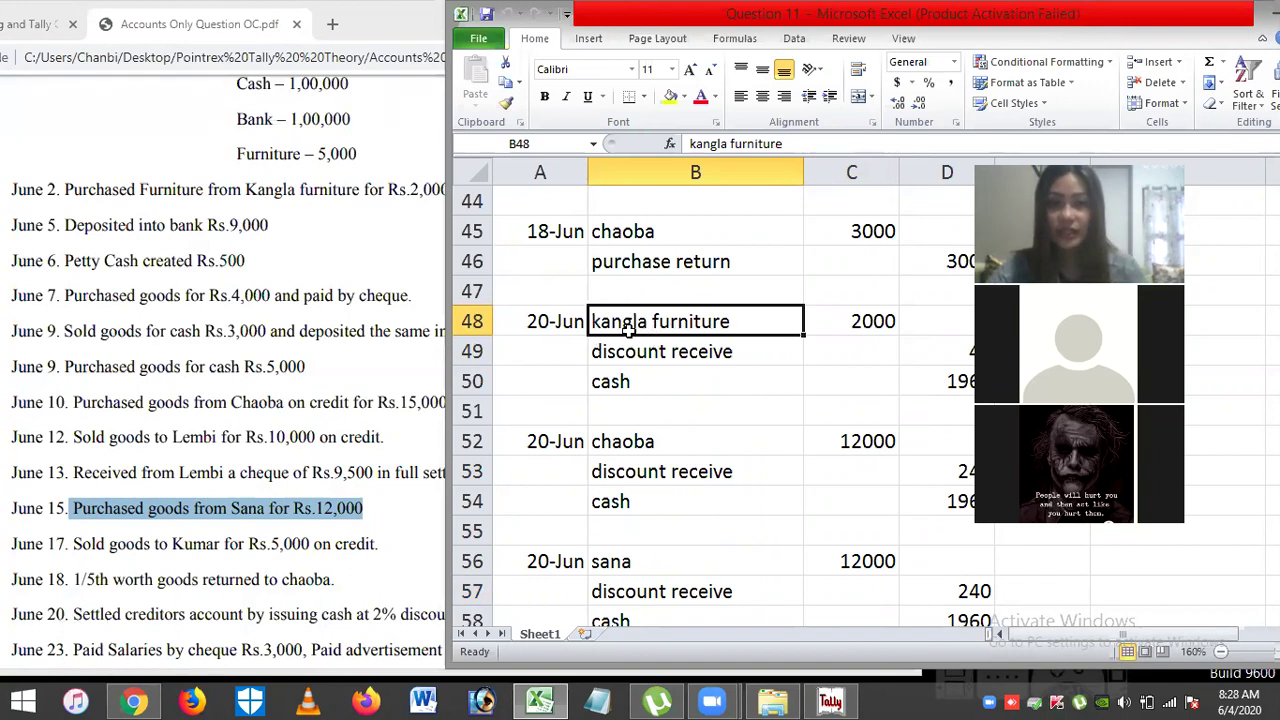
left_click(377, 205)
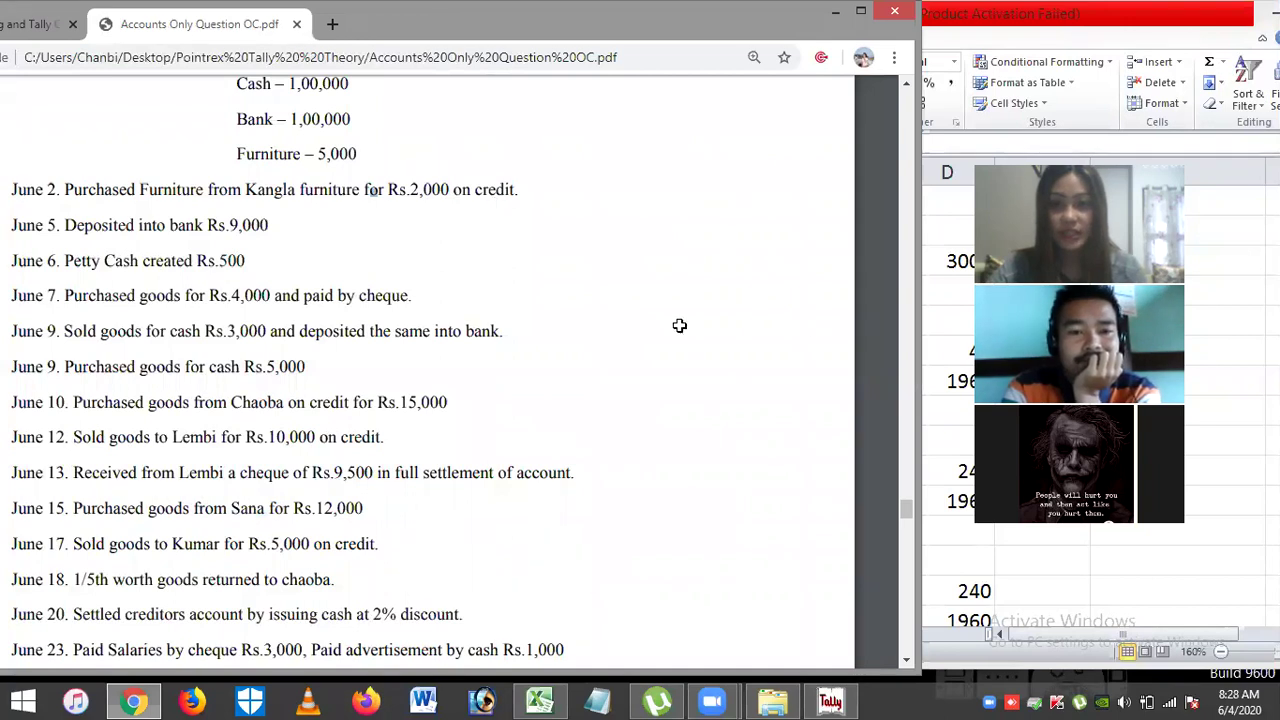
key("alt+Tab")
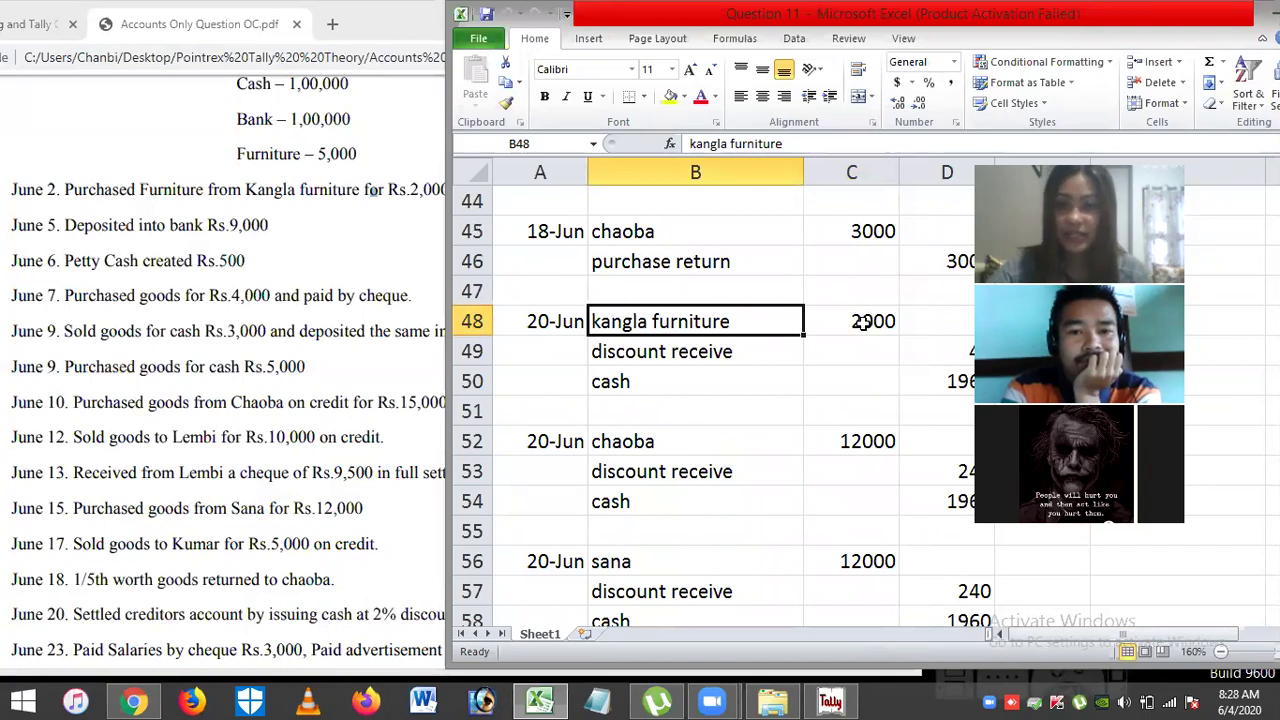
left_click(862, 321)
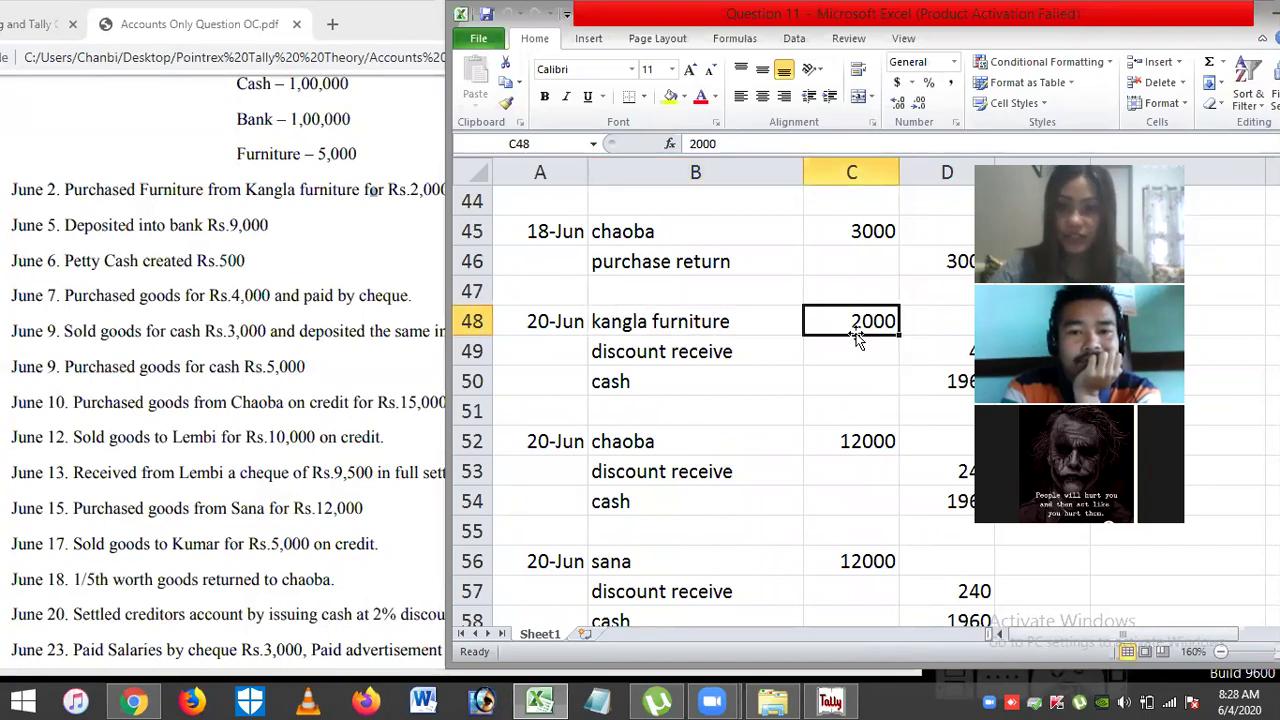
Step: Examine how the discount receive and cash lines split the Kangla furniture debit in the 20-Jun settlement
left_click(611, 358)
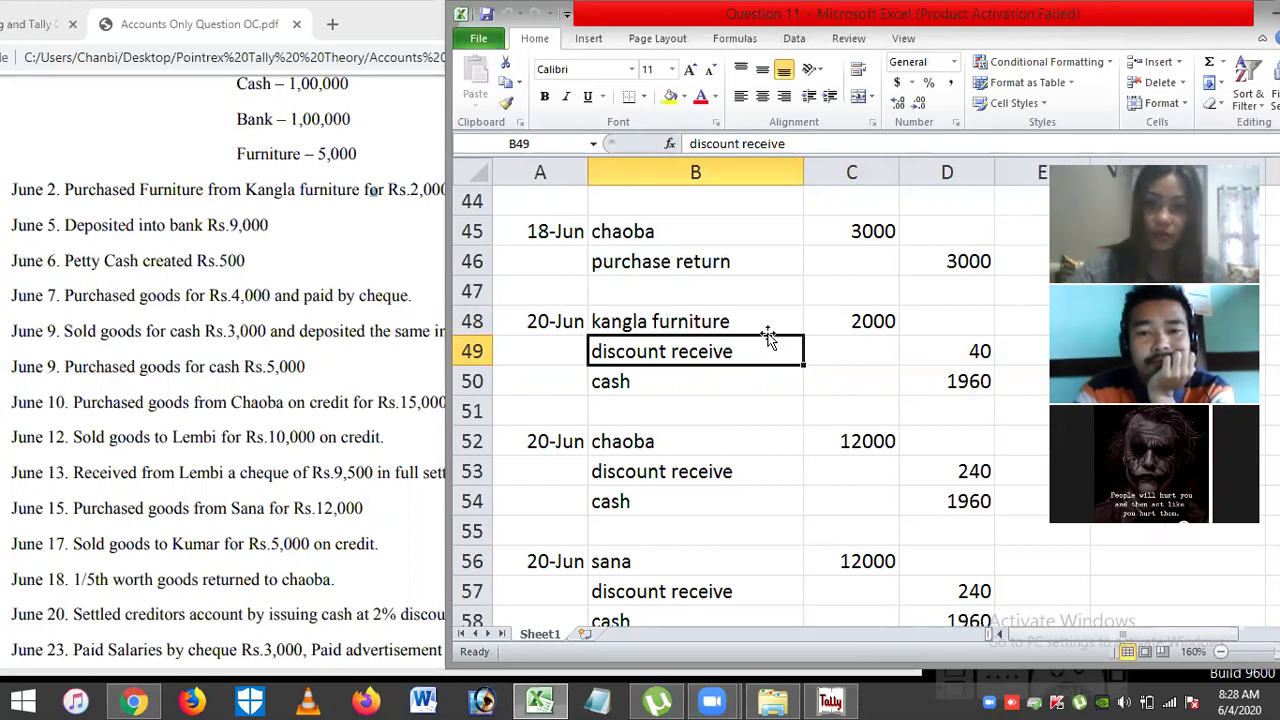
left_click(982, 350)
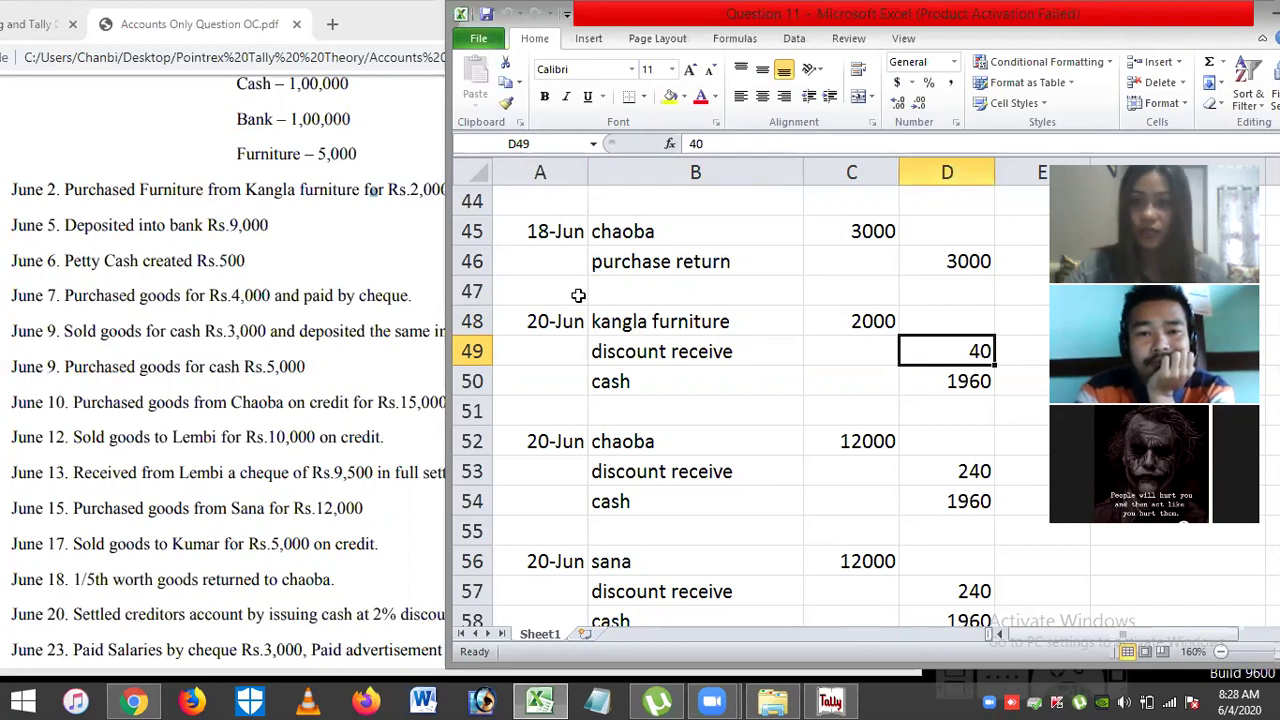
left_click(870, 321)
left_click(940, 358)
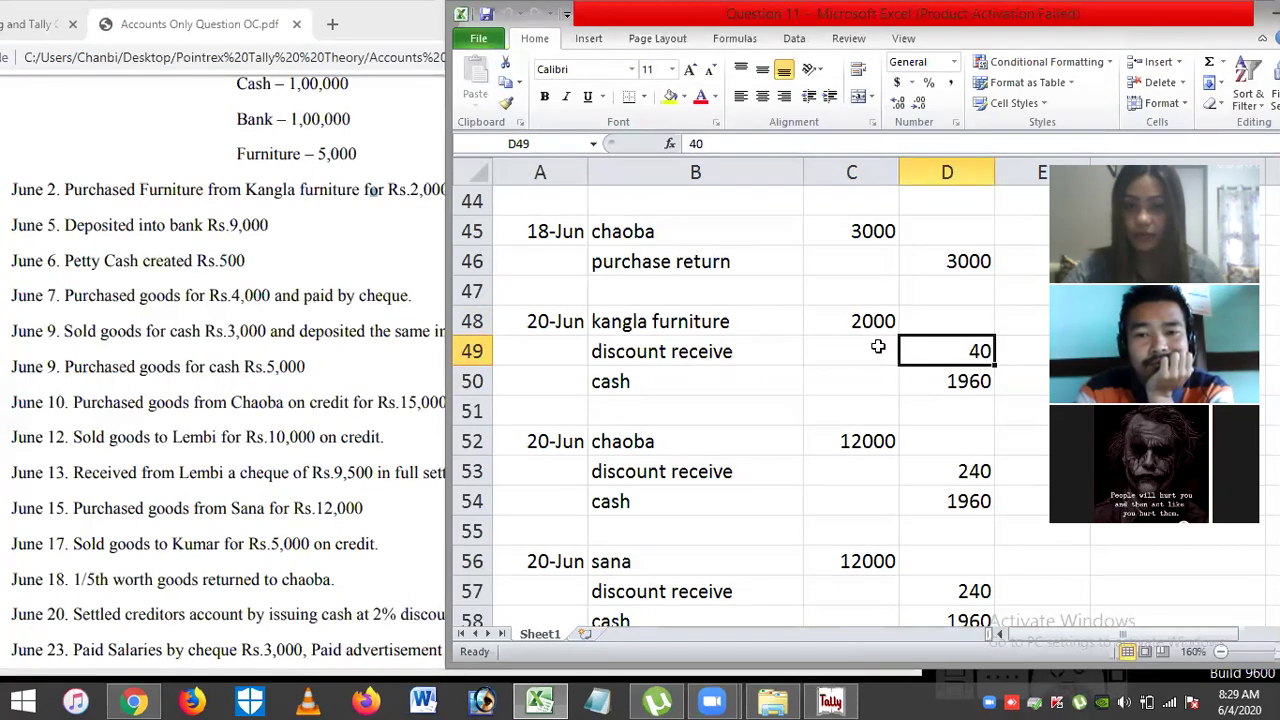
left_click(608, 381)
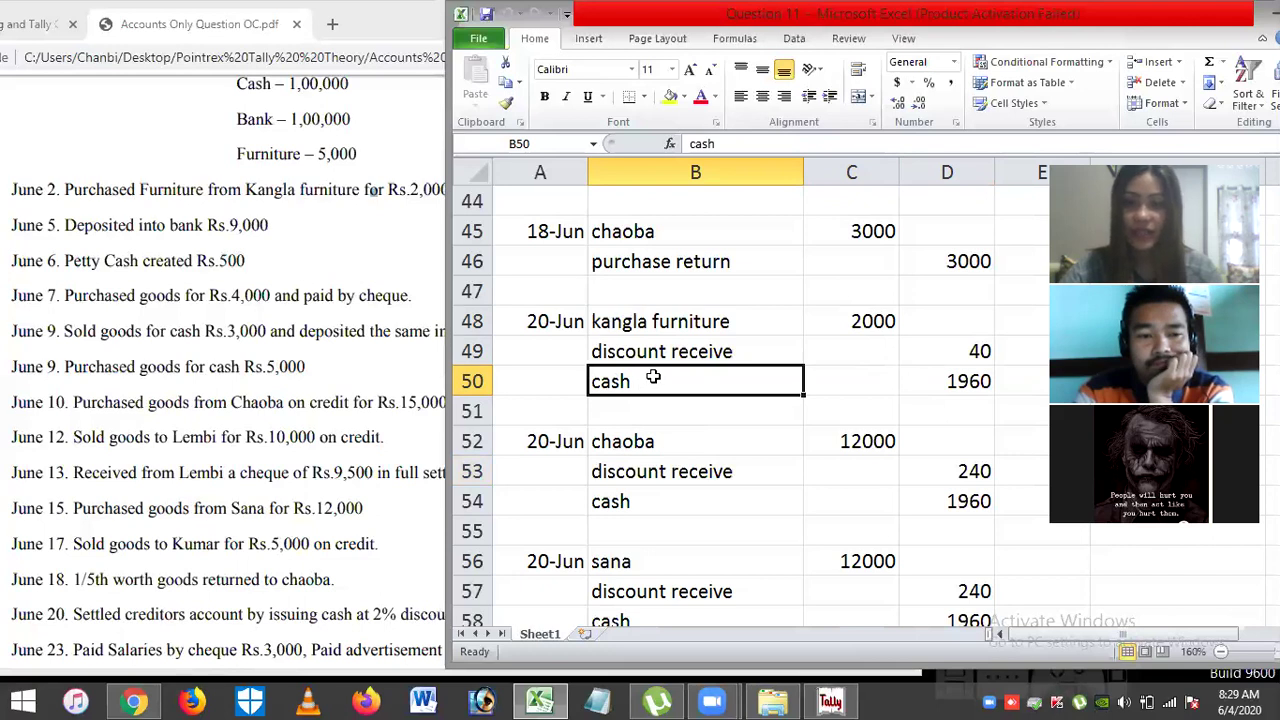
left_click(875, 320)
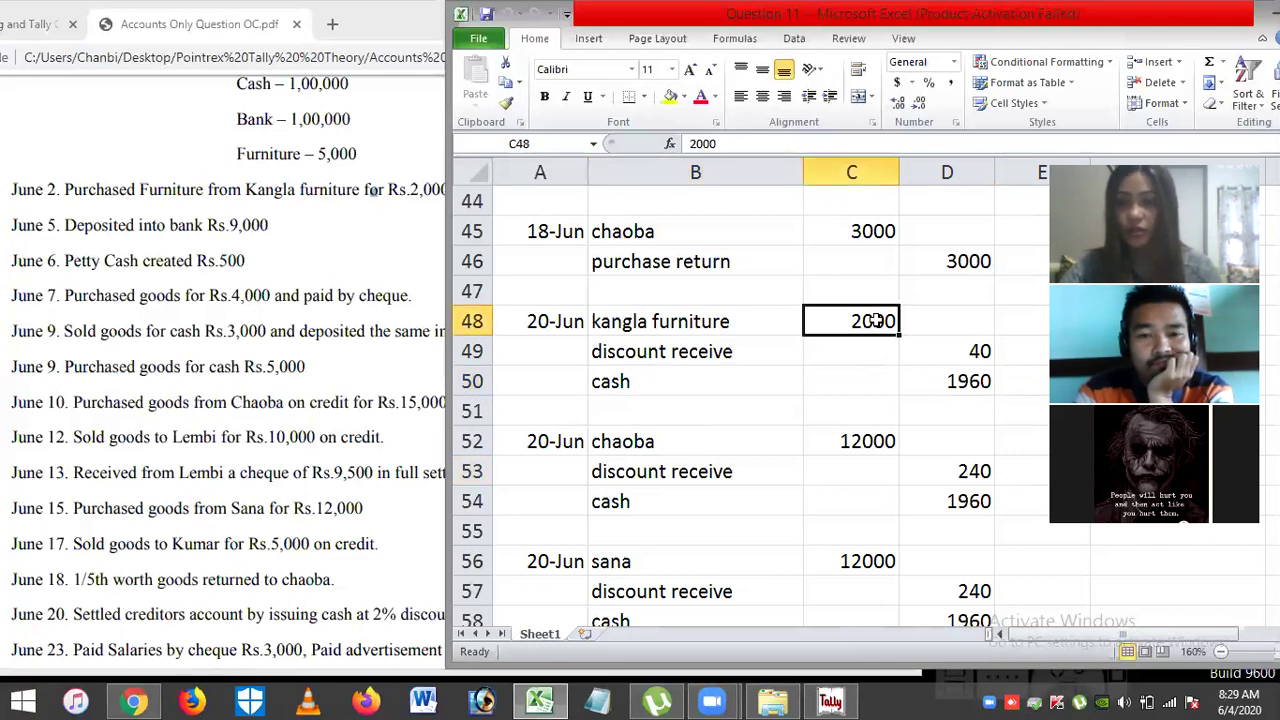
left_click(957, 355)
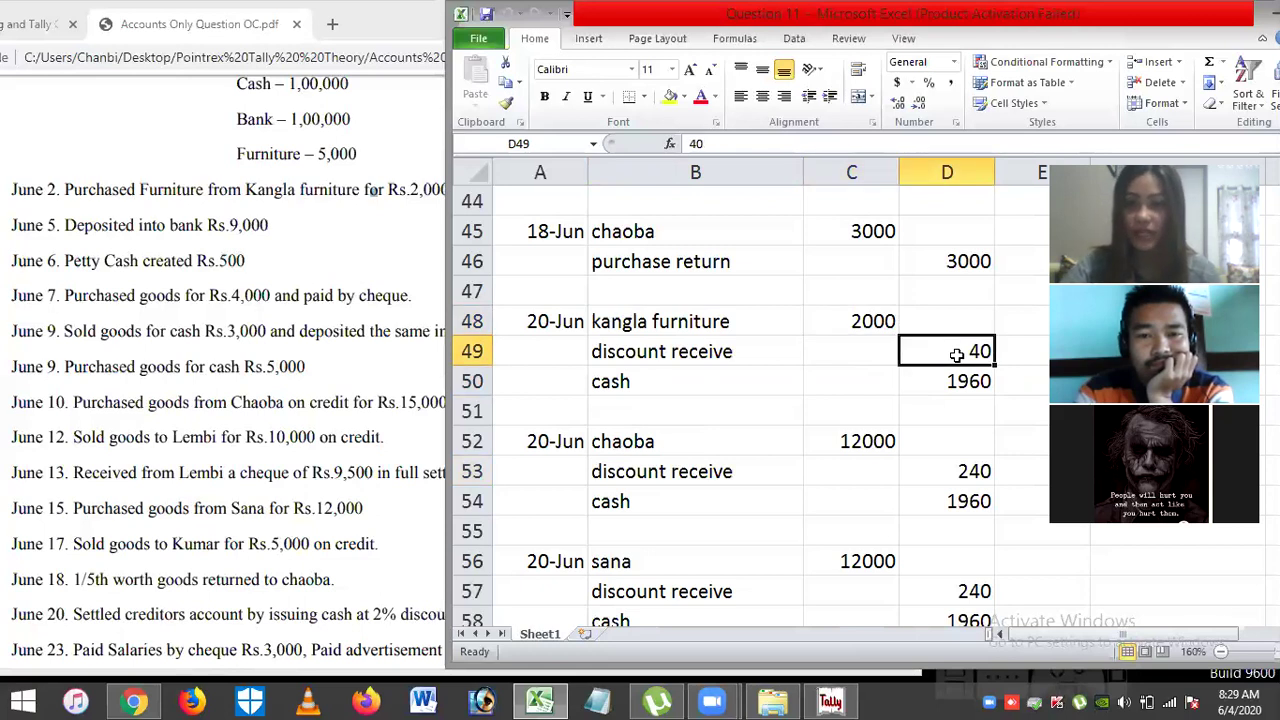
left_click(932, 385)
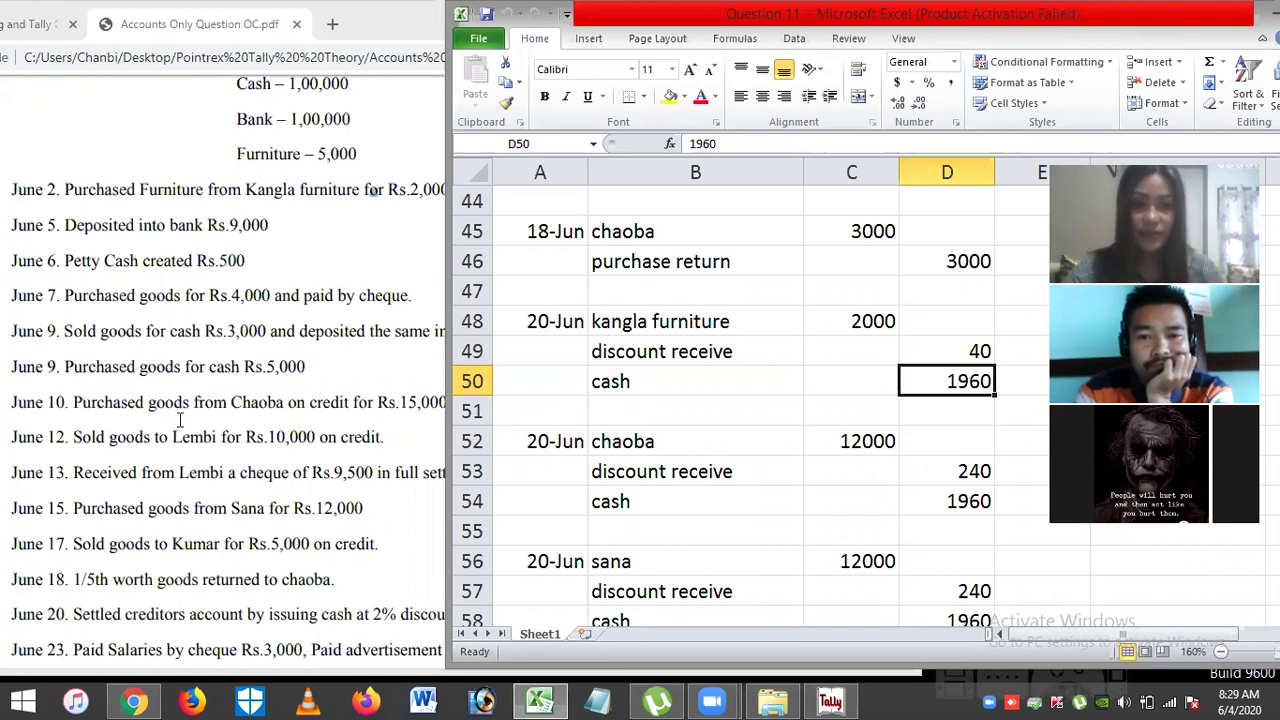
Step: Mark the June 10 credit purchase in the PDF and compare it with the second 20-Jun creditor settlement in rows 52 to 54
left_click_drag(77, 401, 460, 400)
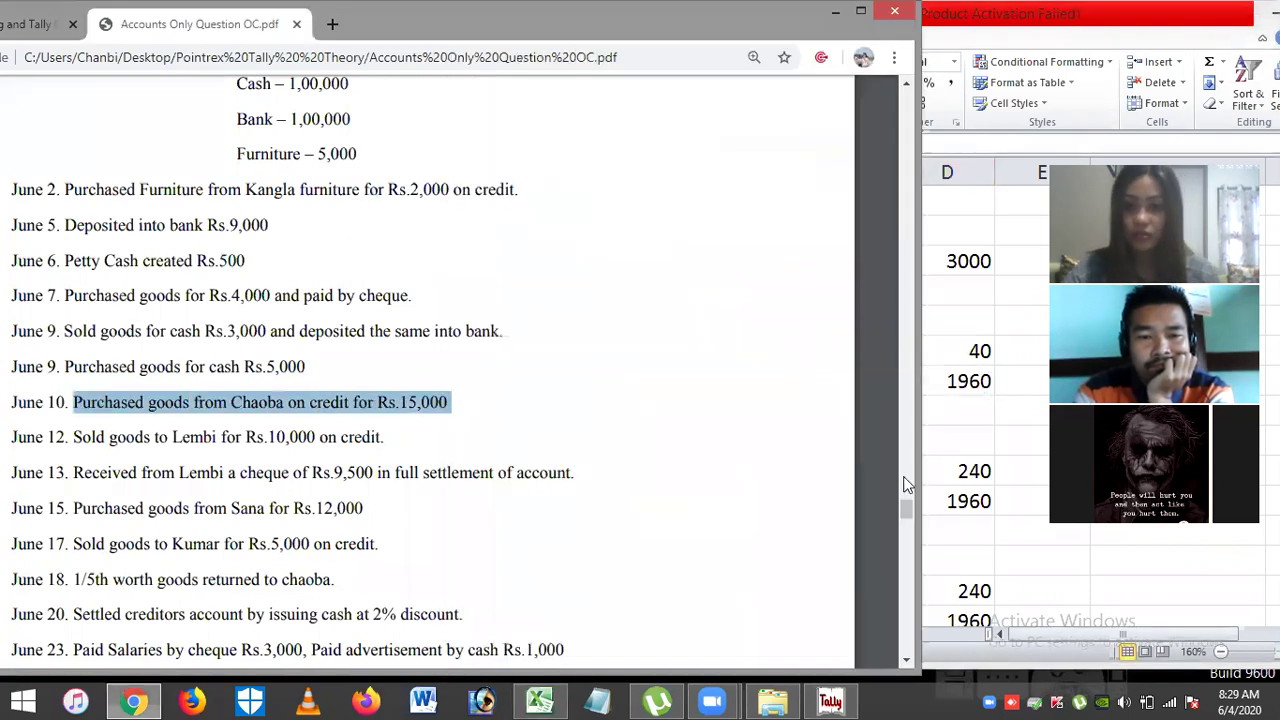
key("alt+Tab")
left_click(626, 449)
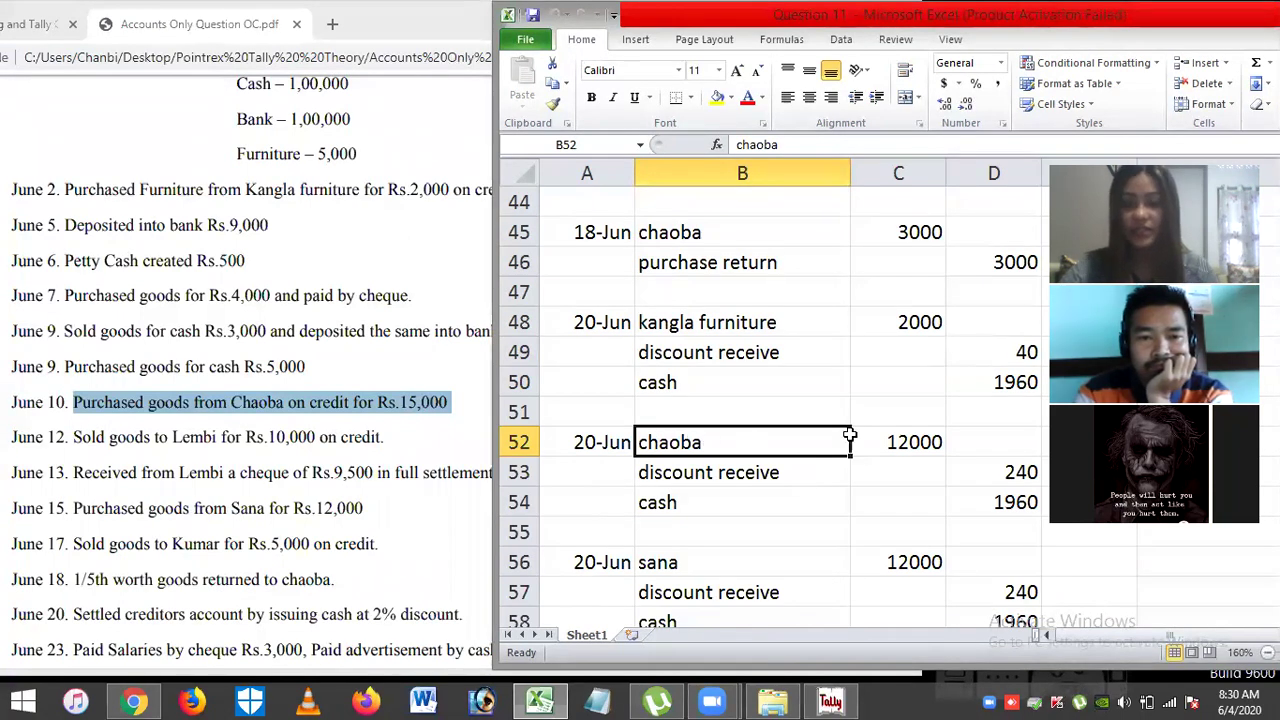
left_click(901, 447)
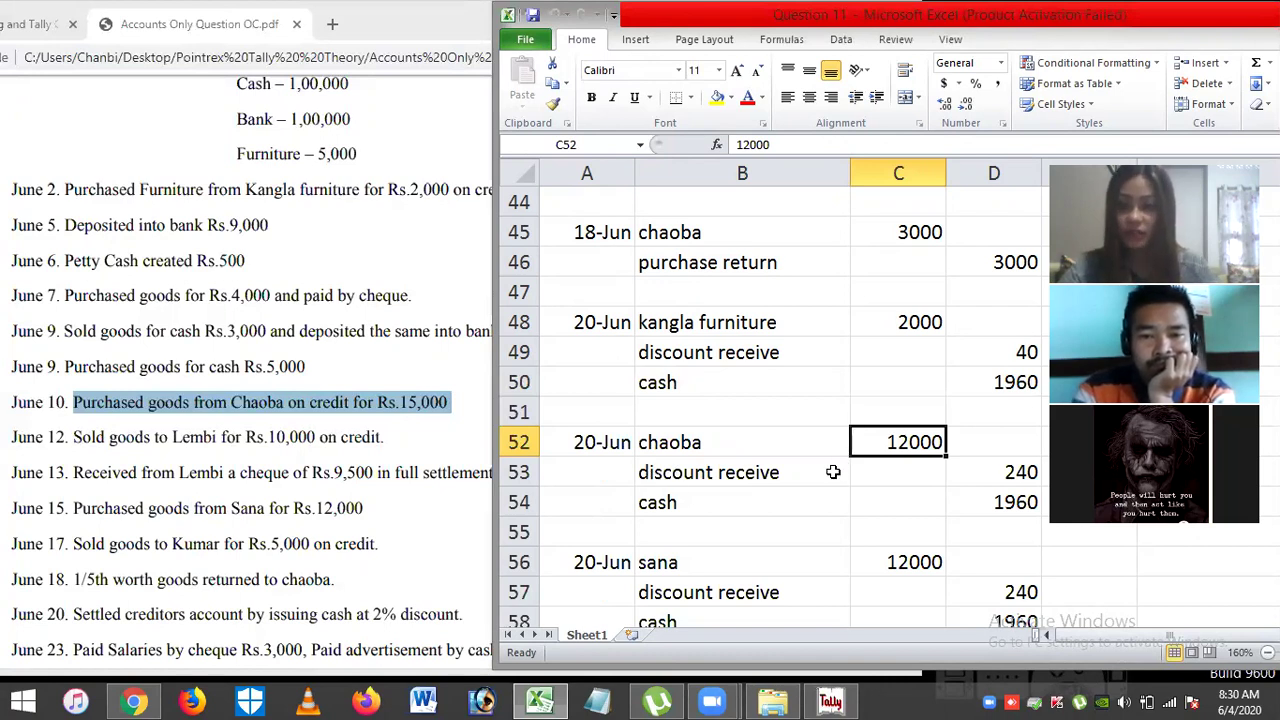
left_click(658, 476)
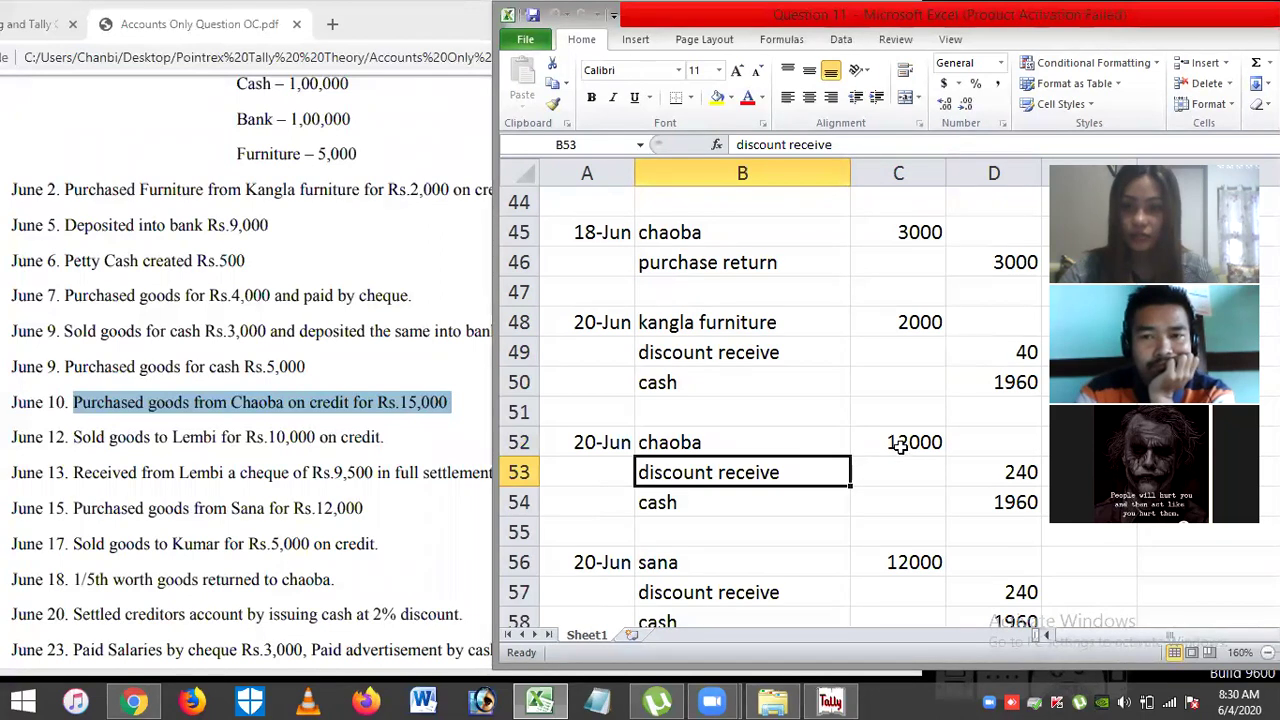
left_click(1008, 476)
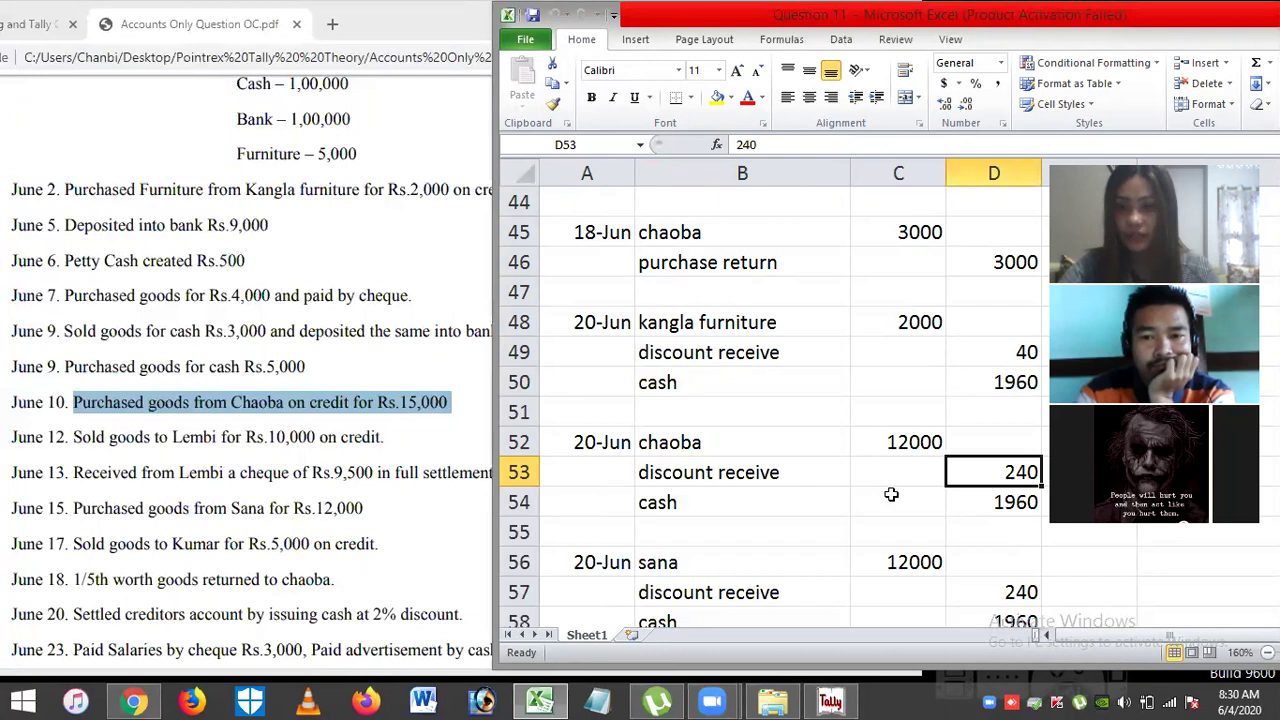
left_click(698, 502)
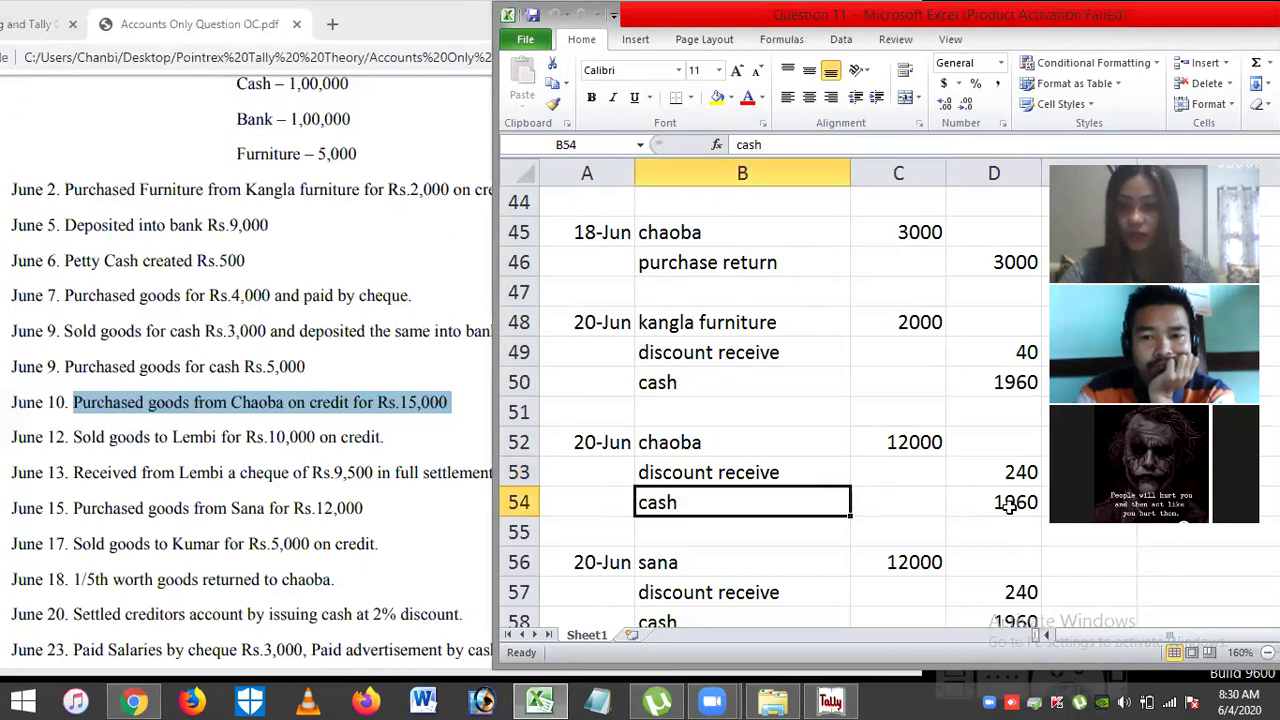
Step: Correct the cash credit of the second 20-Jun settlement in cell D54 to 11760
left_click(1008, 506)
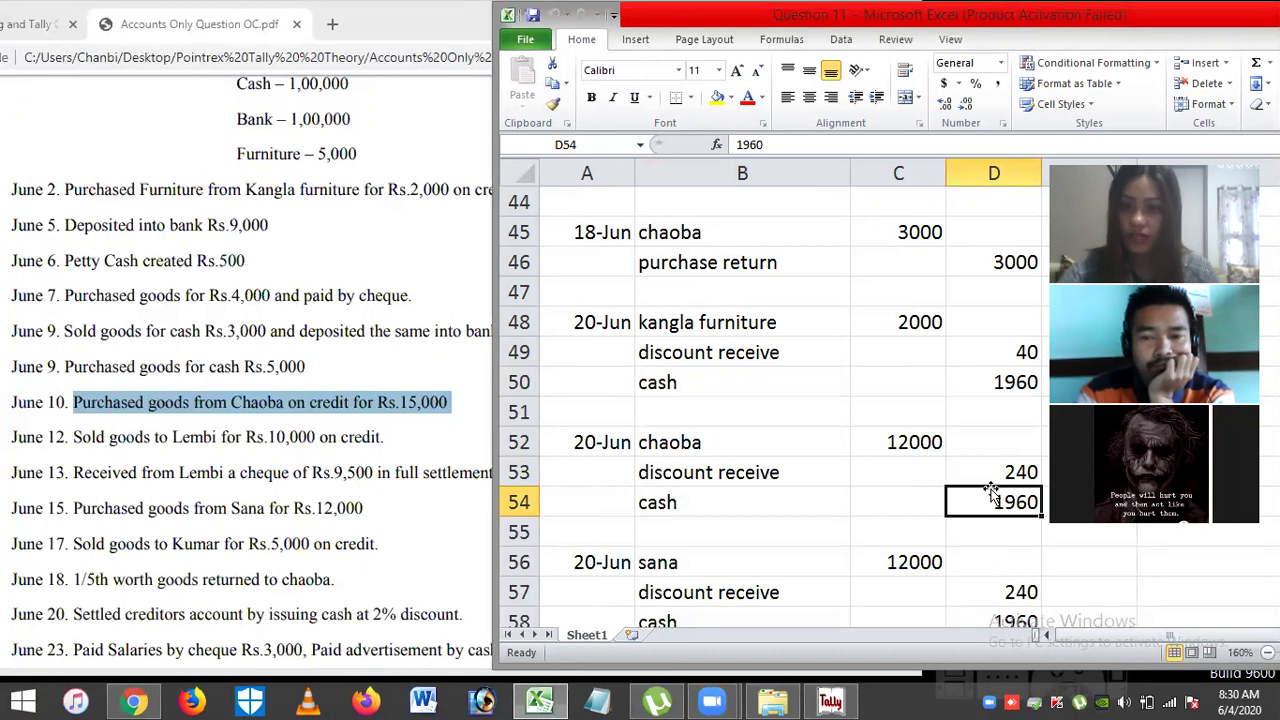
double_click(1040, 502)
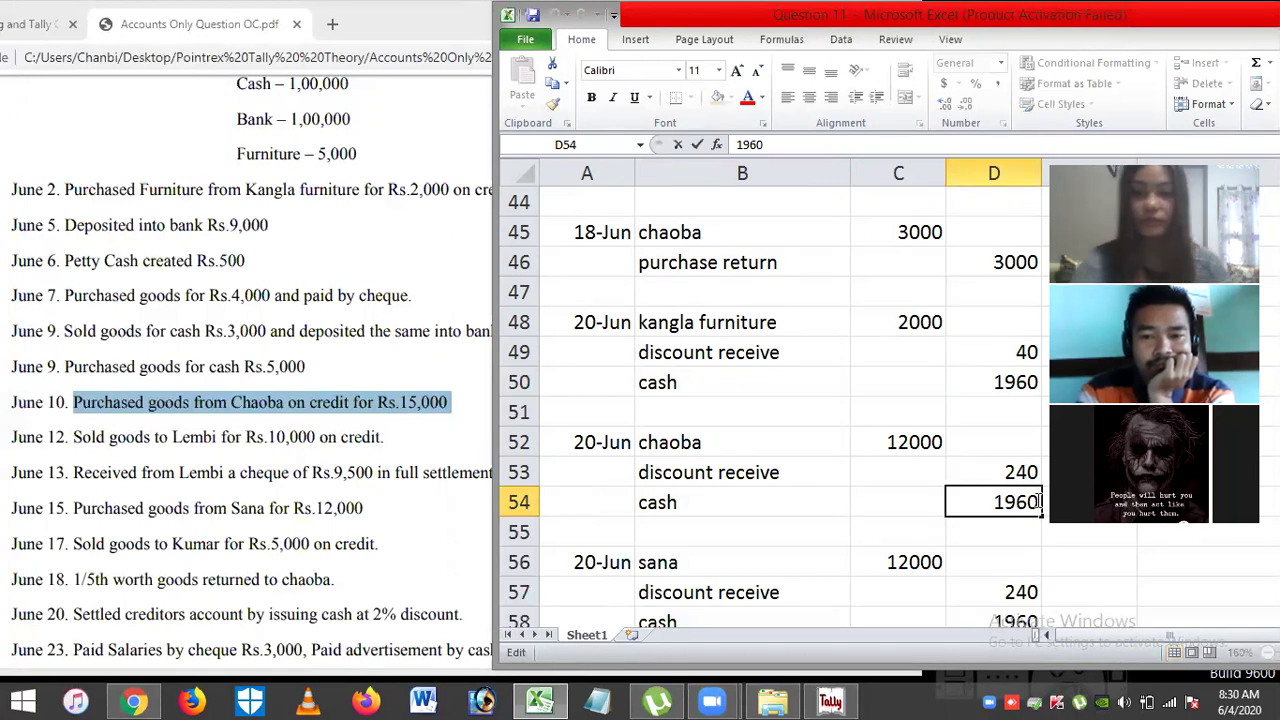
key("BackSpace")
key("BackSpace")
key("BackSpace")
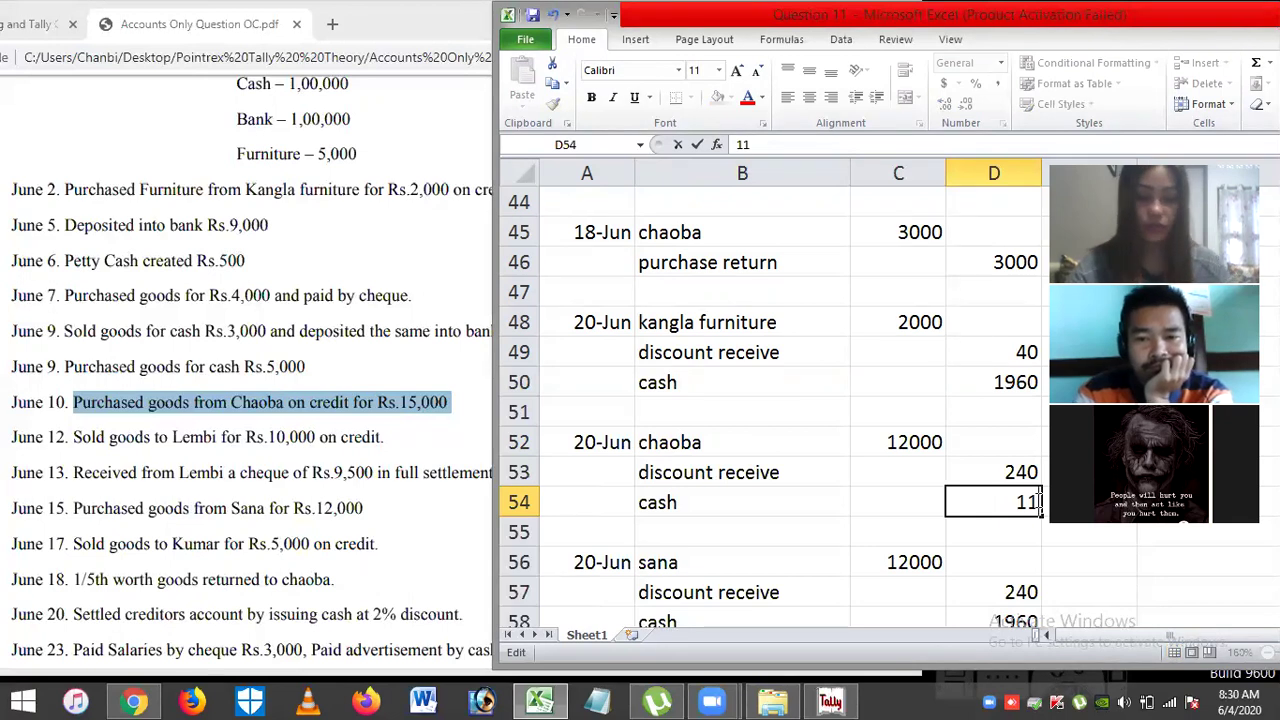
type("1")
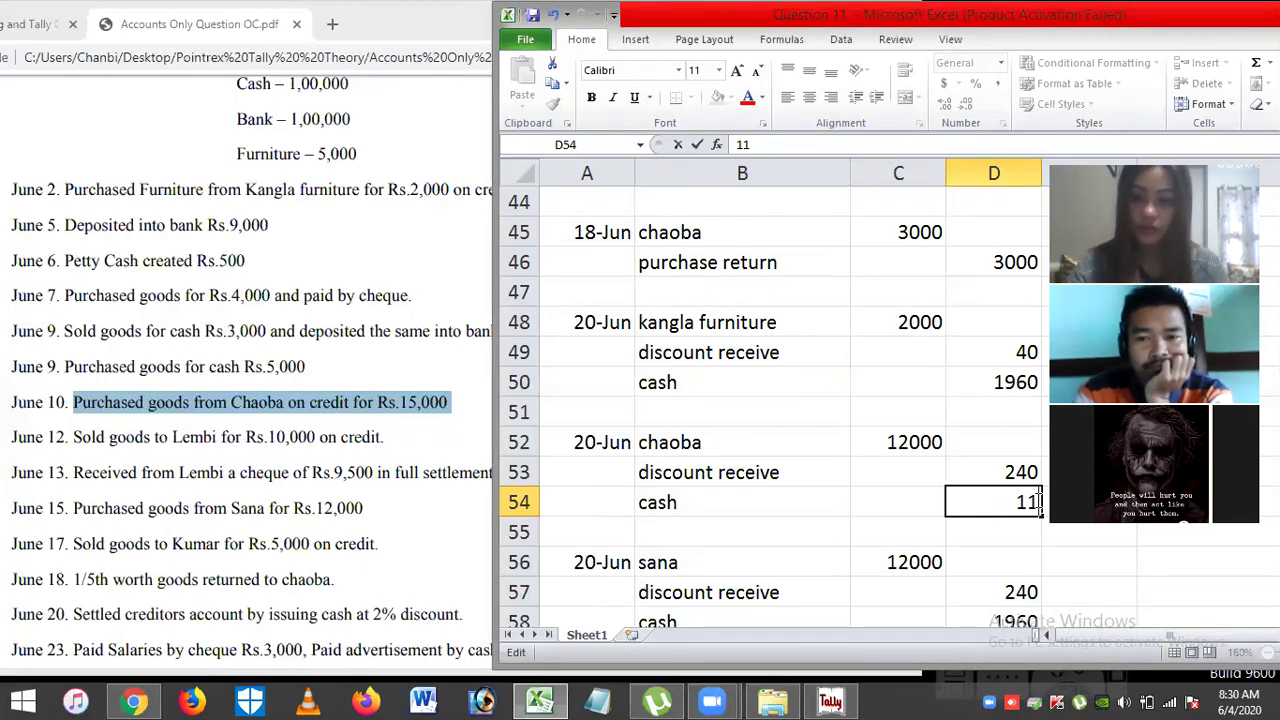
type("7")
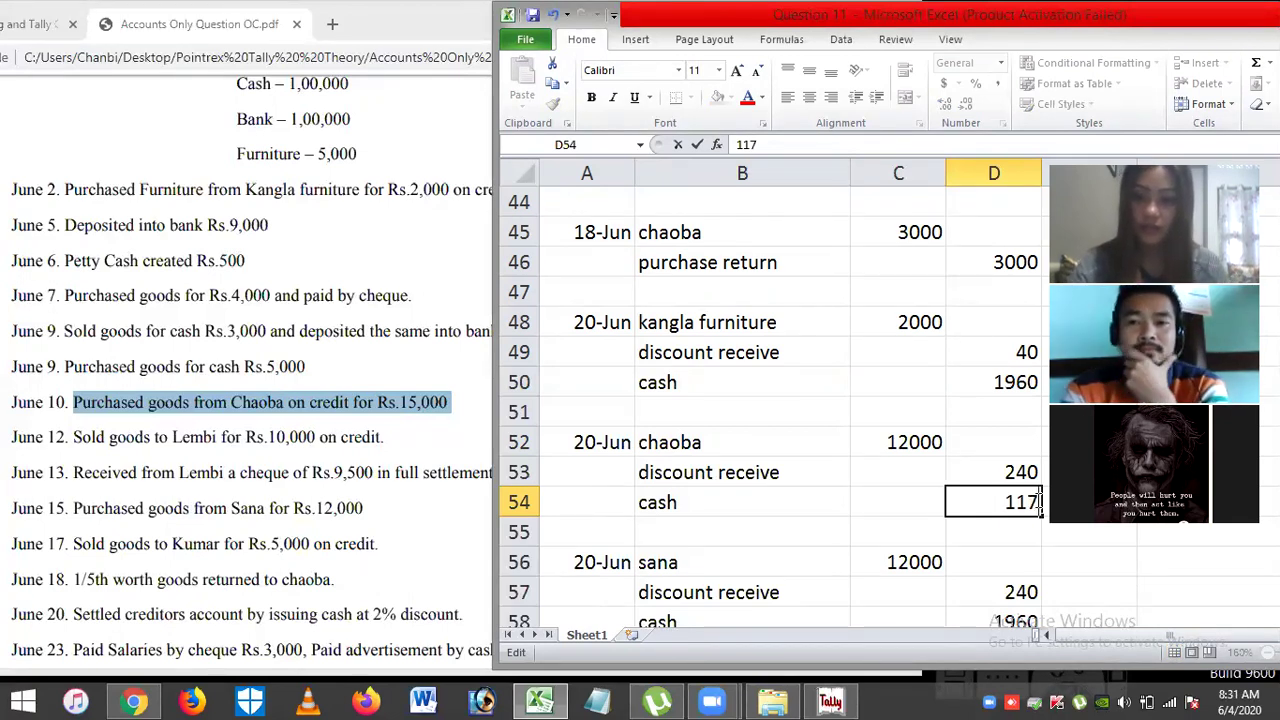
type("60")
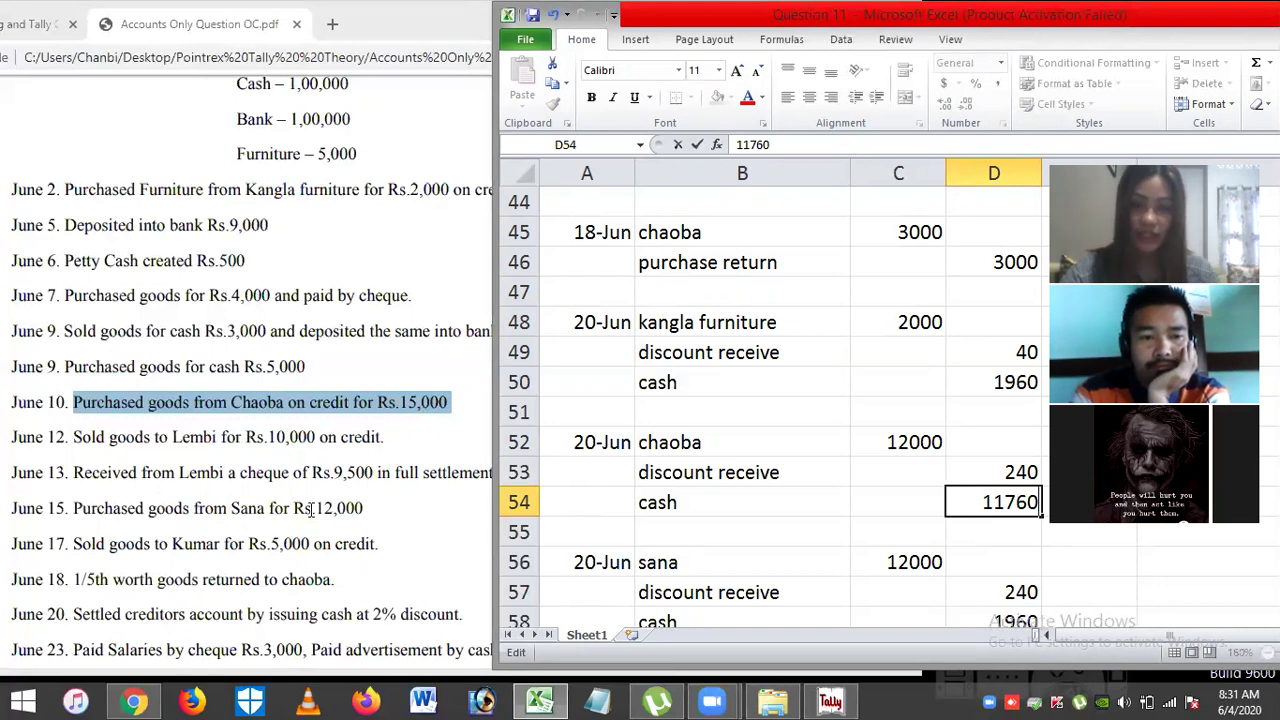
Step: Compare the third 20-Jun creditor's debit in row 56 with the June 15 goods purchase marked in the PDF
left_click(666, 568)
left_click(908, 565)
left_click_drag(58, 505, 394, 508)
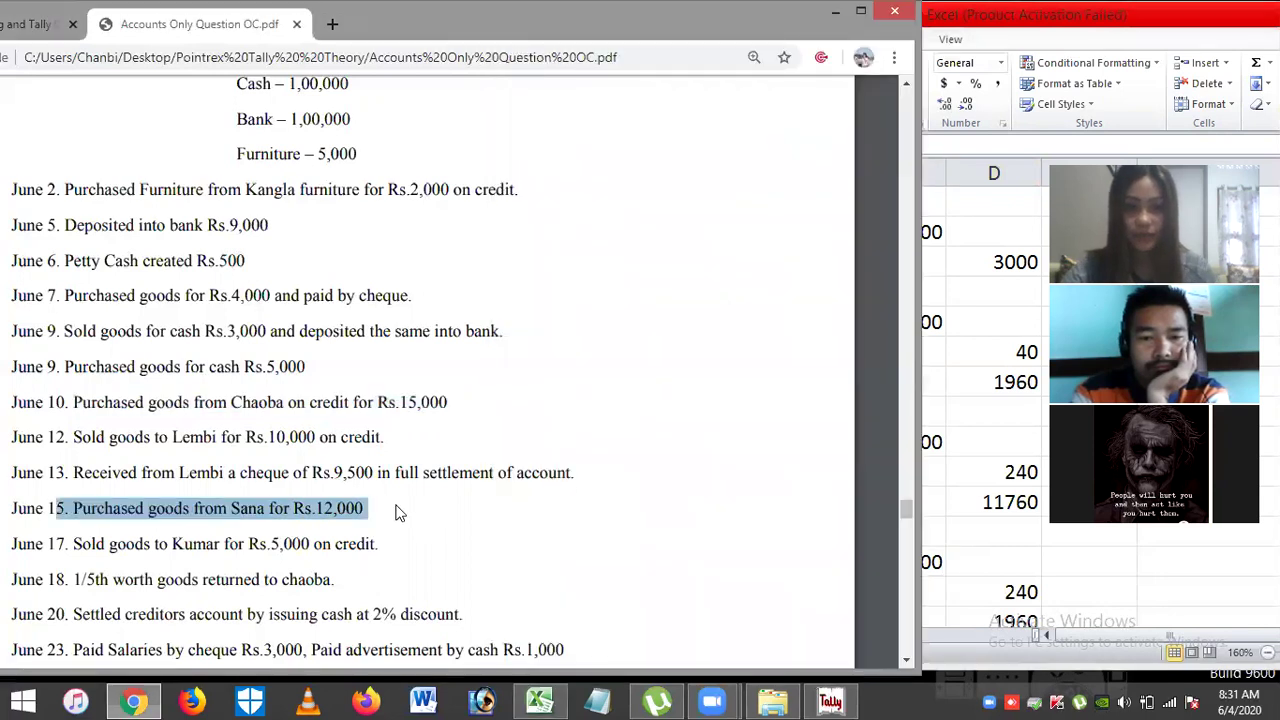
left_click(969, 539)
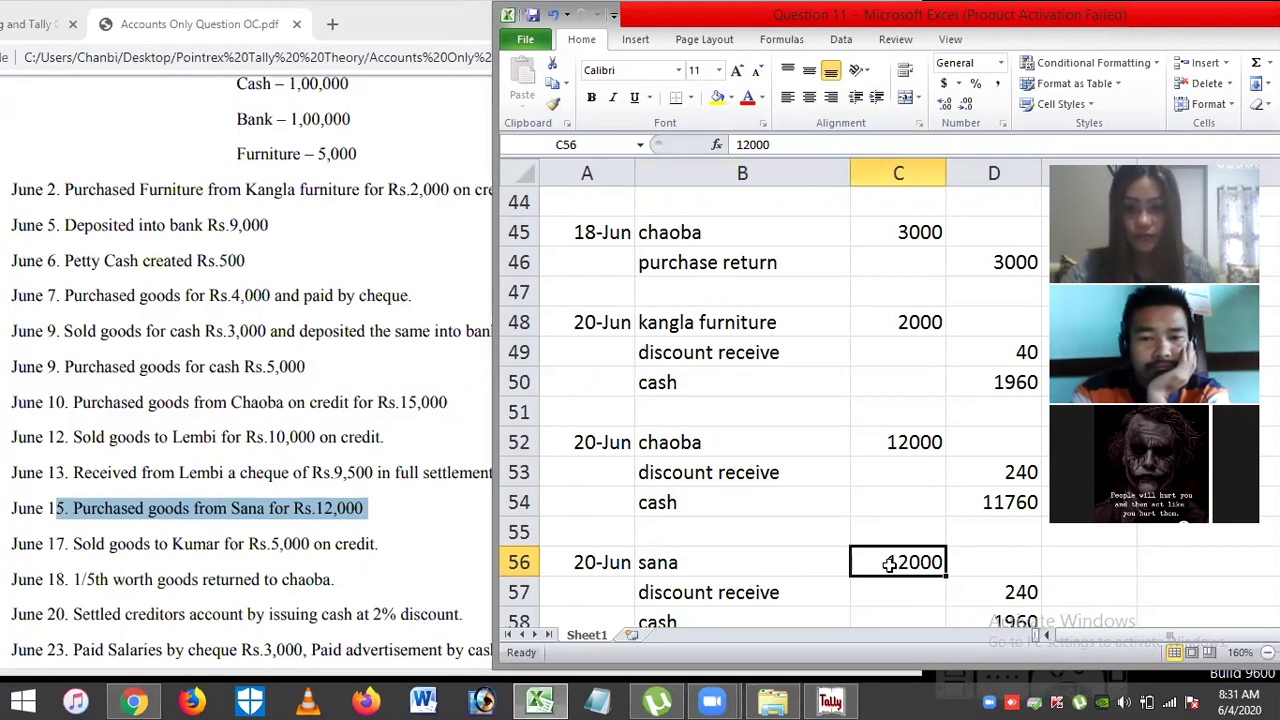
Step: Correct the cash credit of the third 20-Jun settlement in cell D58 to 11760
left_click(1004, 622)
double_click(1007, 593)
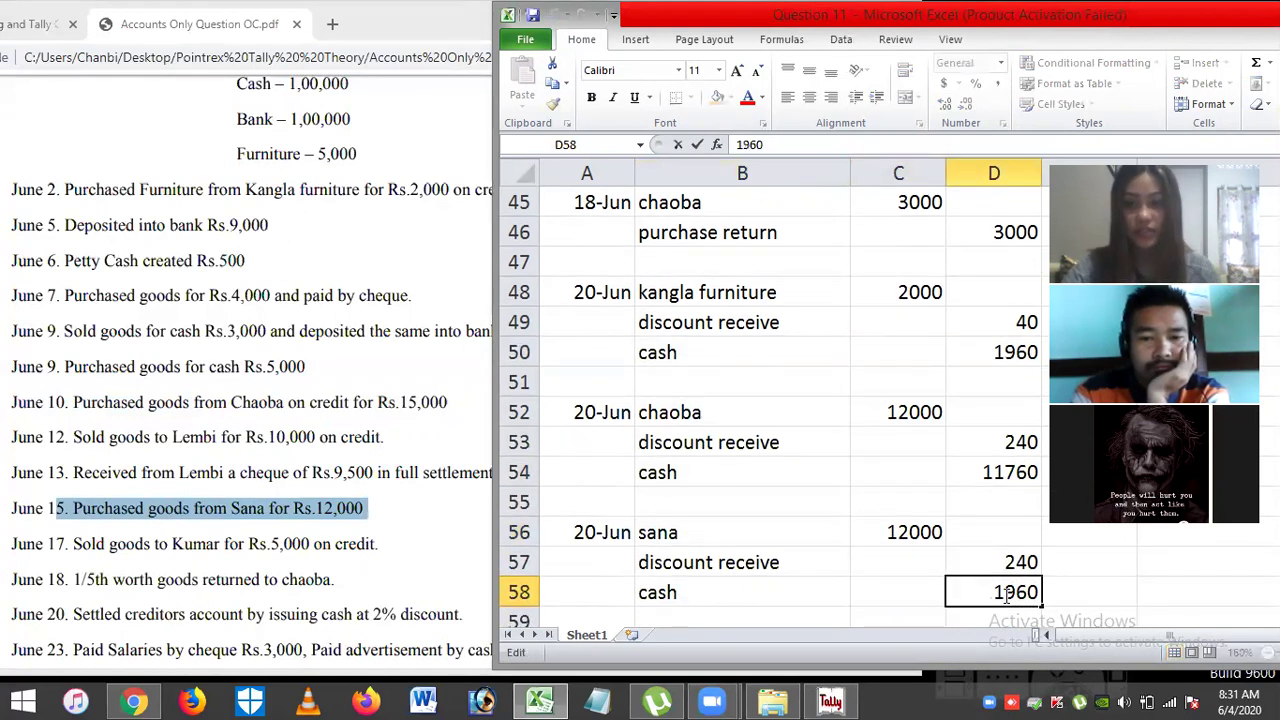
key("BackSpace")
key("BackSpace")
key("BackSpace")
type("1760")
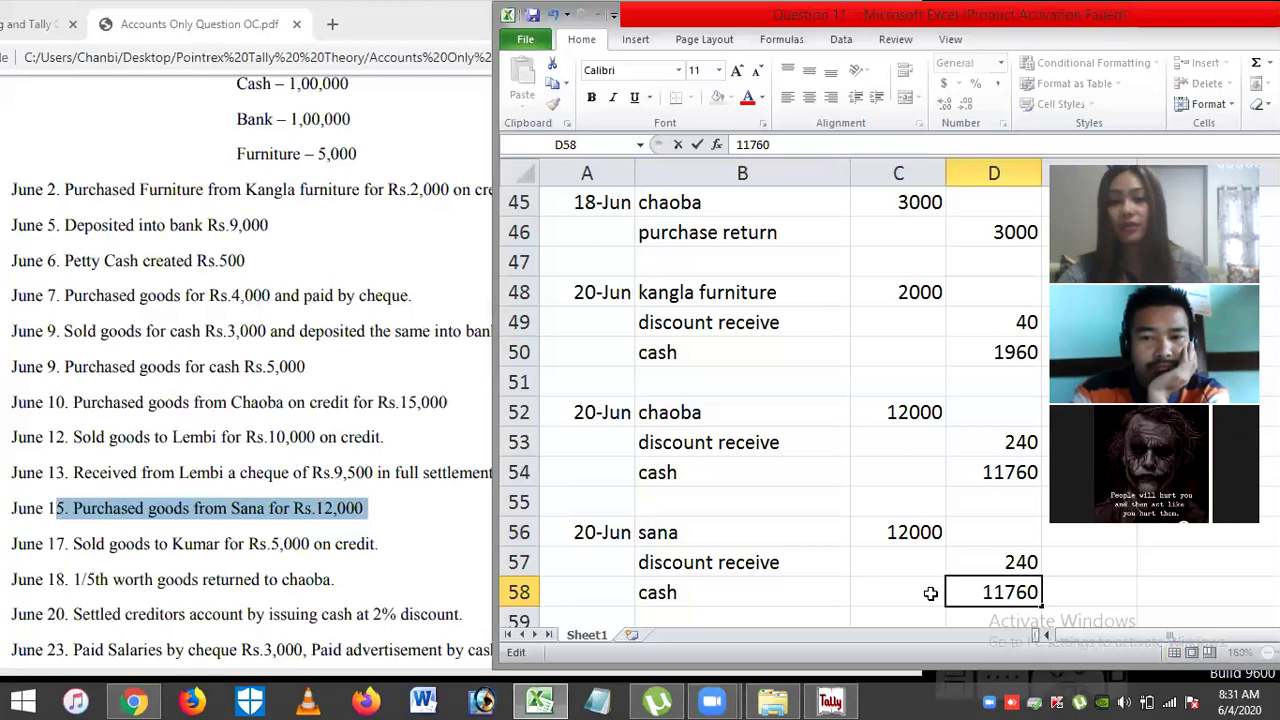
left_click(722, 589)
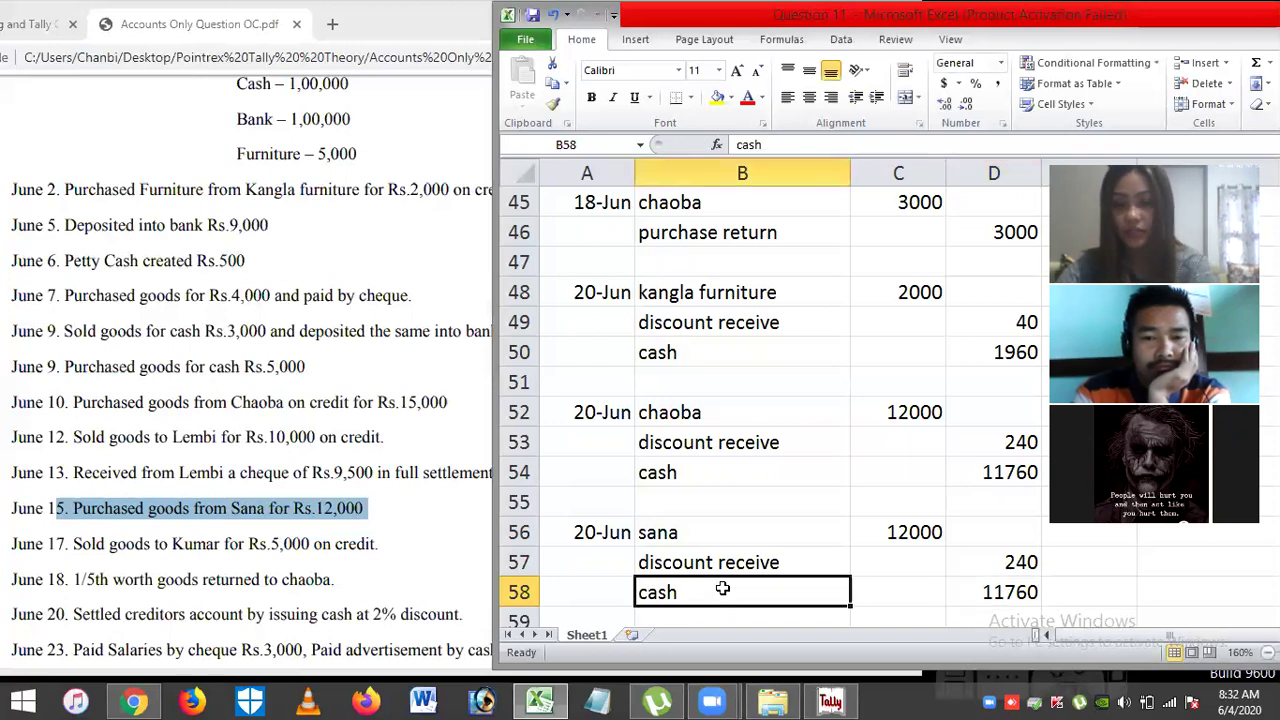
left_click(993, 592)
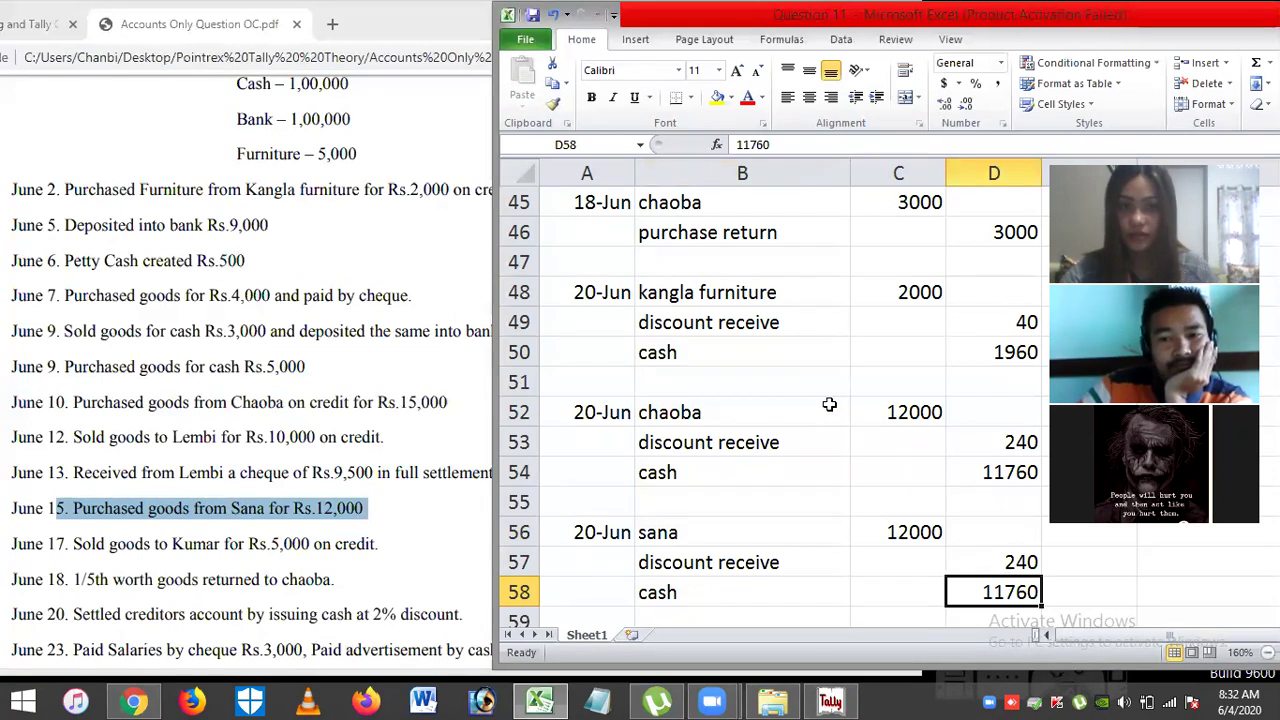
Step: Go back up through the journal entries to the 1-Jun opening entry at the start of the sheet
left_click(806, 335)
key("Up")
key("Up")
key("Up")
key("Up")
key("Up")
key("Up")
key("Up")
key("Up")
key("Up")
key("Up")
key("Up")
key("Up")
key("Up")
key("Up")
key("Up")
key("Up")
key("Up")
key("Up")
key("Up")
key("Up")
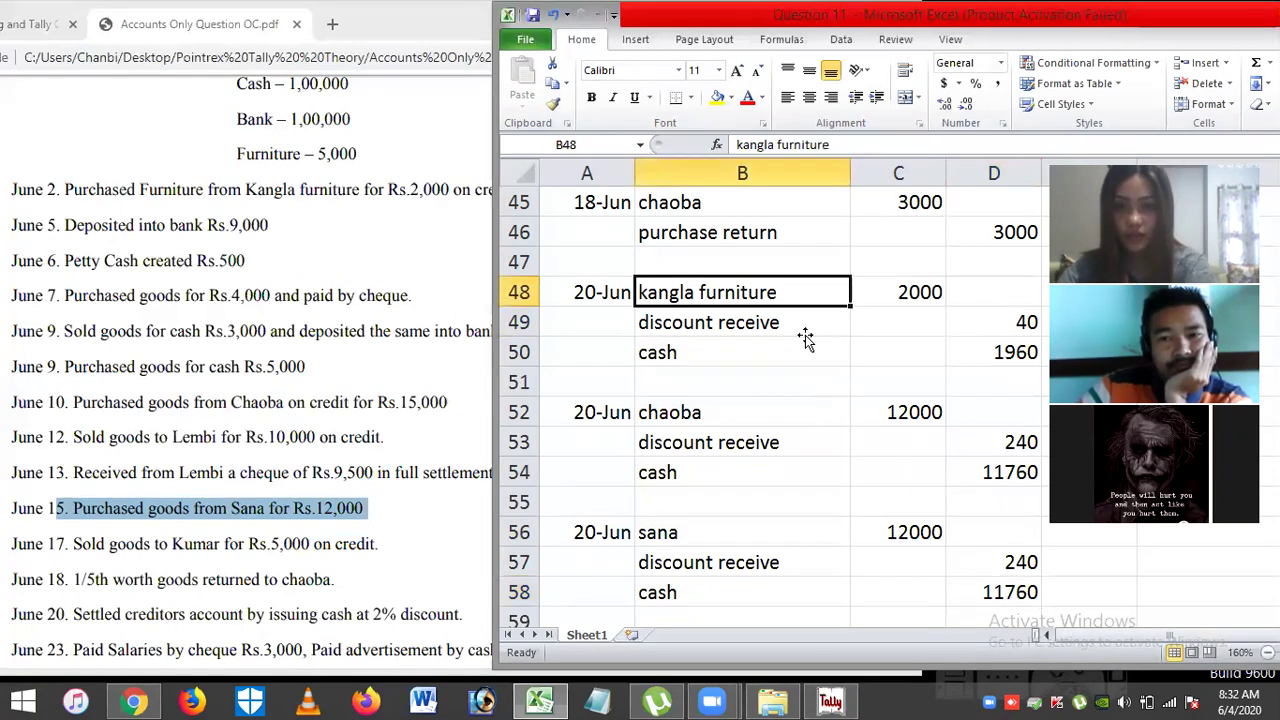
key("Up")
key("Up")
key("Up")
key("Up")
key("Up")
key("Up")
key("Up")
key("Up")
key("Up")
key("Up")
key("Up")
key("Up")
key("Up")
key("Up")
key("Up")
key("Up")
key("Up")
key("Up")
key("Up")
key("Up")
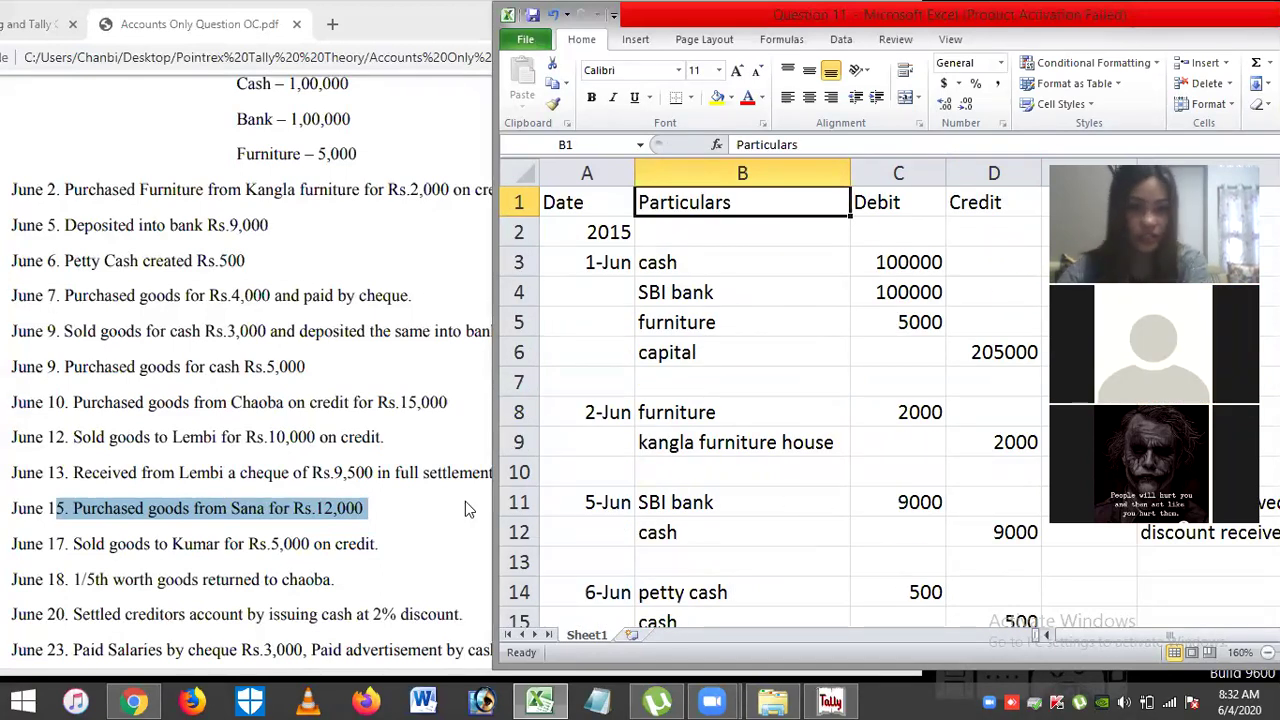
key("Down")
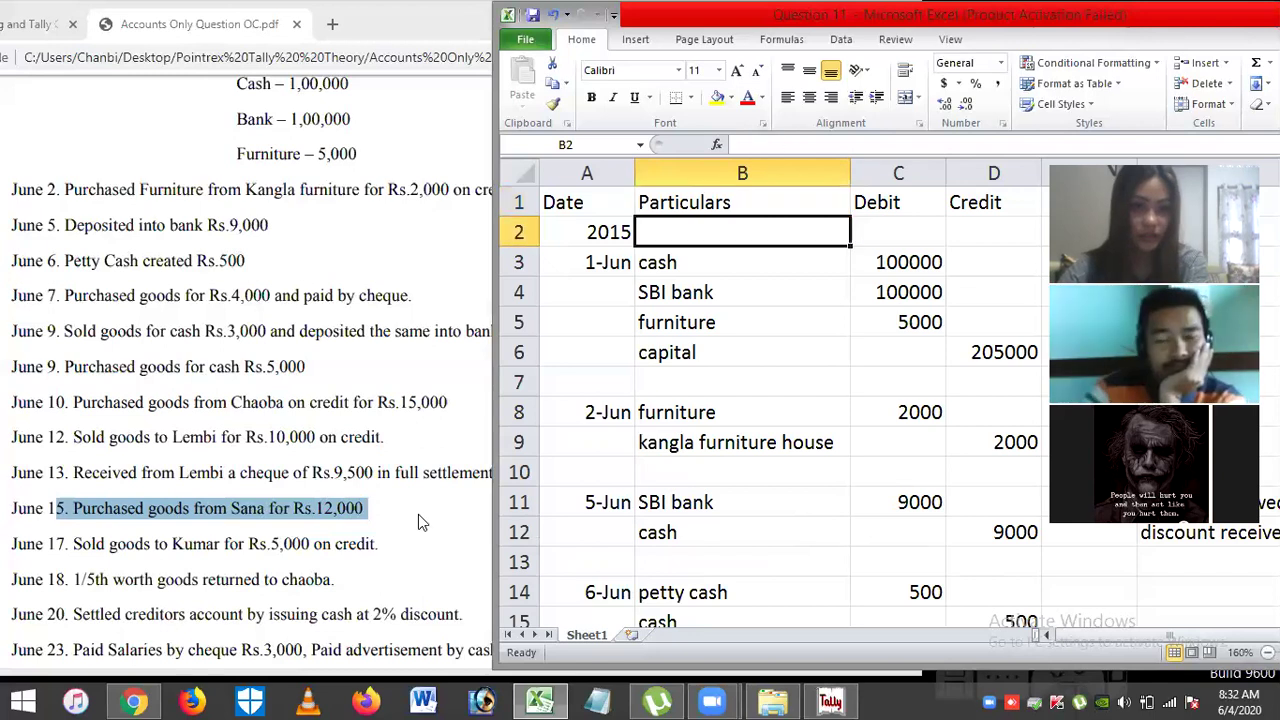
Step: Switch to the PDF and bring the beginning of Question 11 with the June 1 business commencement into view
left_click(378, 586)
scroll(600, 450, "down", 1)
scroll(767, 365, "up", 3)
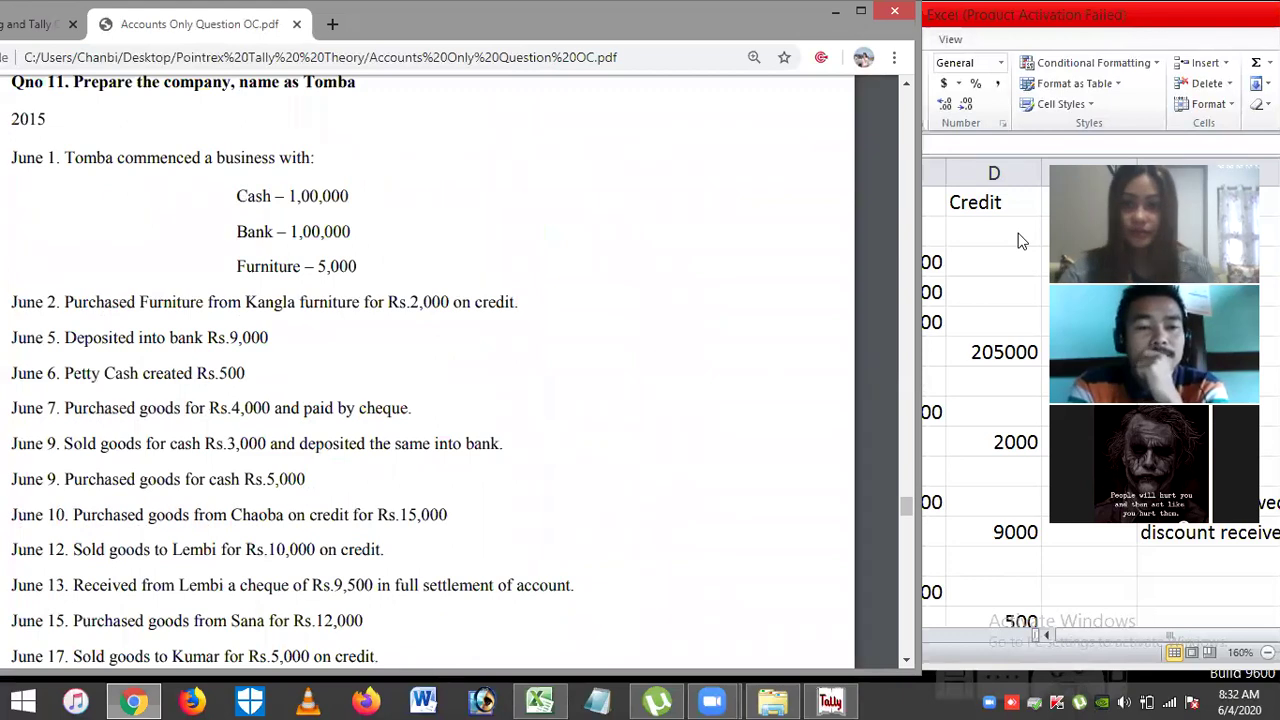
Step: Mark the June 5 bank deposit and the June 6 petty cash transaction in the question PDF
key("alt+Tab")
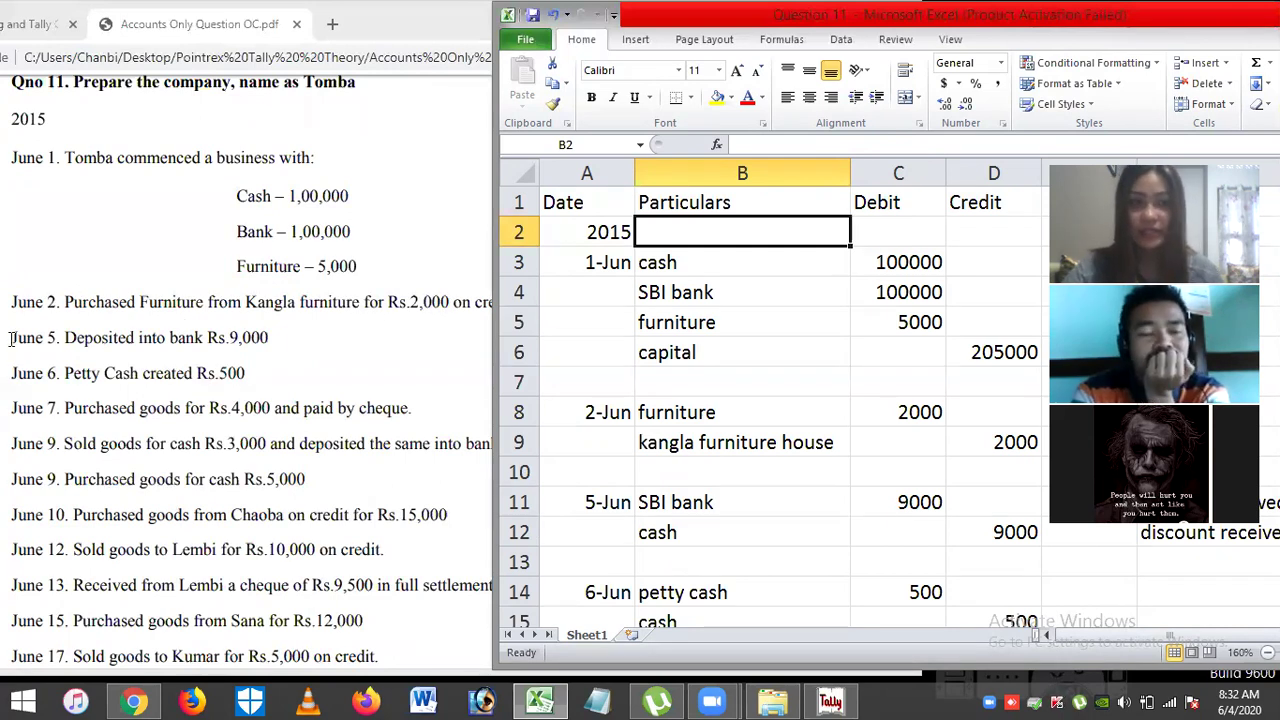
left_click_drag(10, 338, 294, 351)
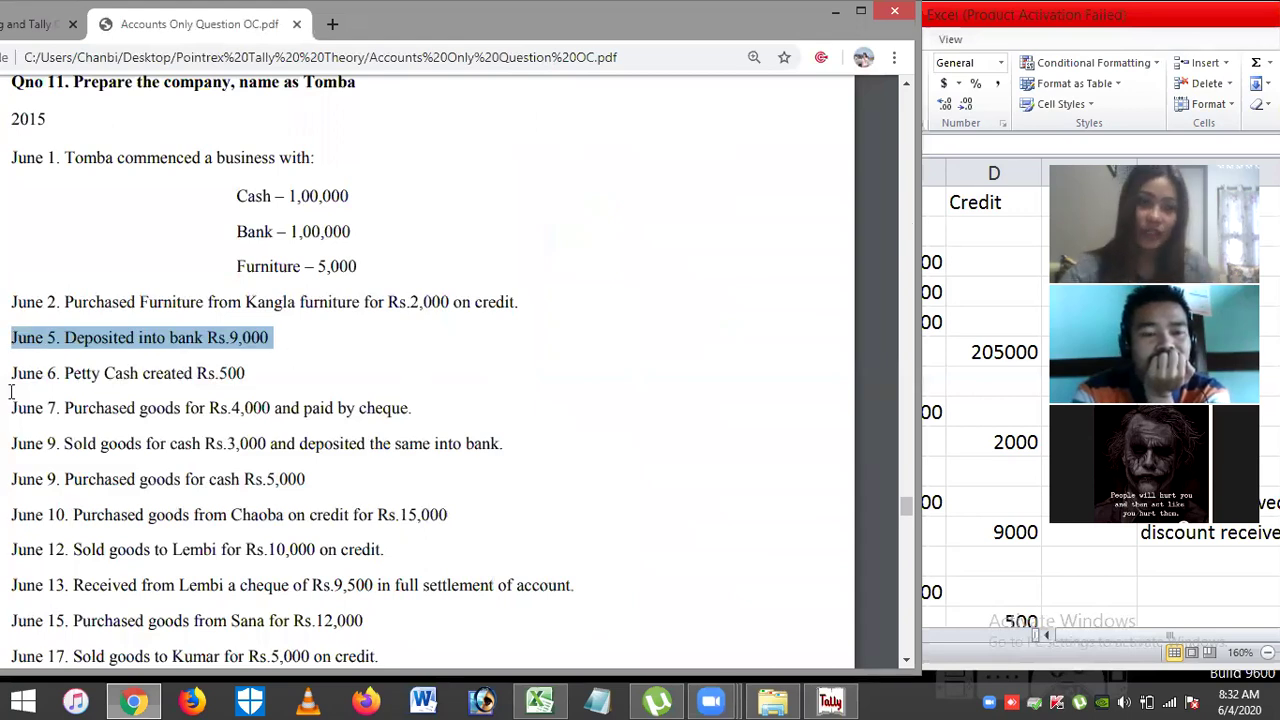
left_click_drag(12, 378, 283, 378)
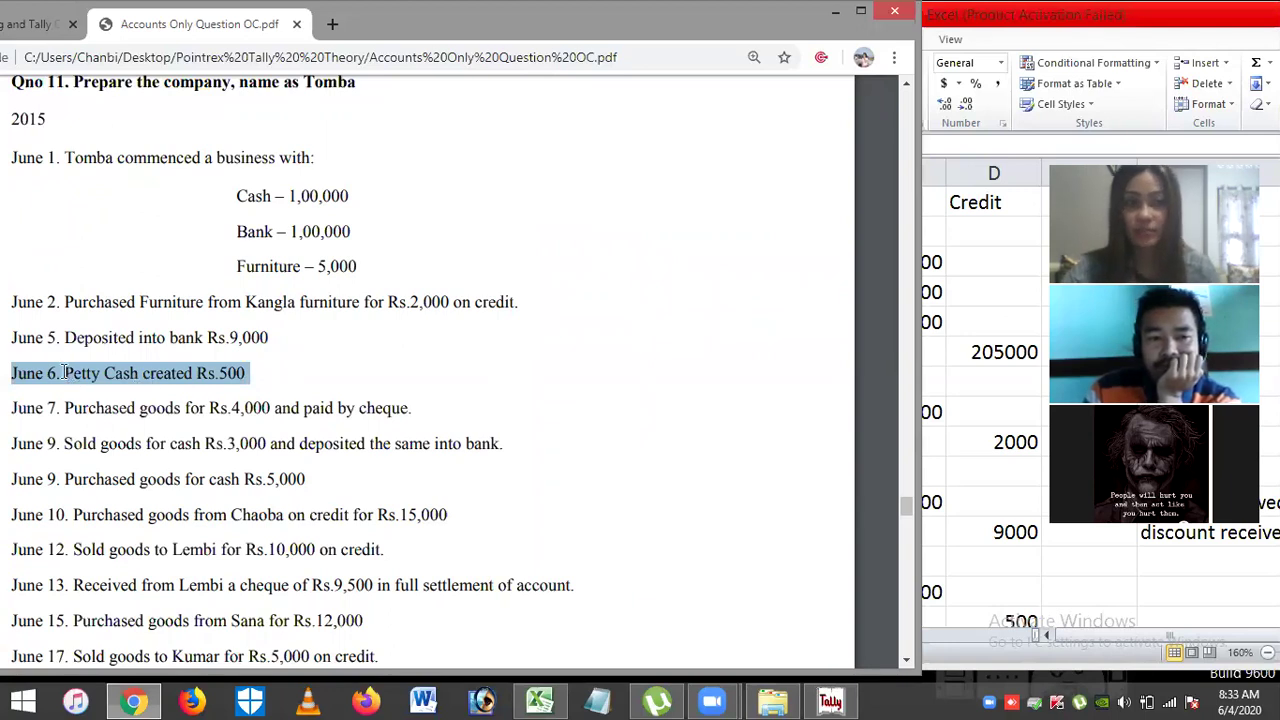
left_click(106, 373)
left_click_drag(106, 373, 141, 380)
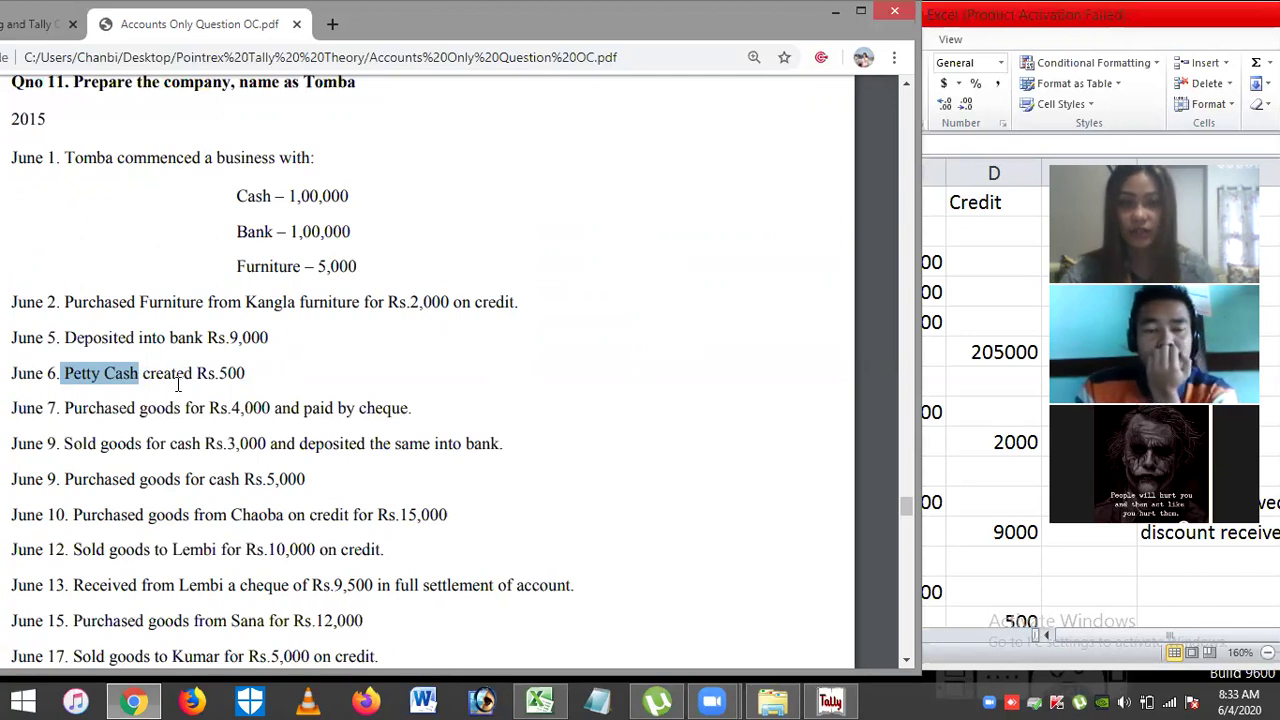
Step: Switch to the workbook and examine the 6-Jun petty cash and cash lines, continuing to the 7-Jun purchase entry
left_click(1000, 386)
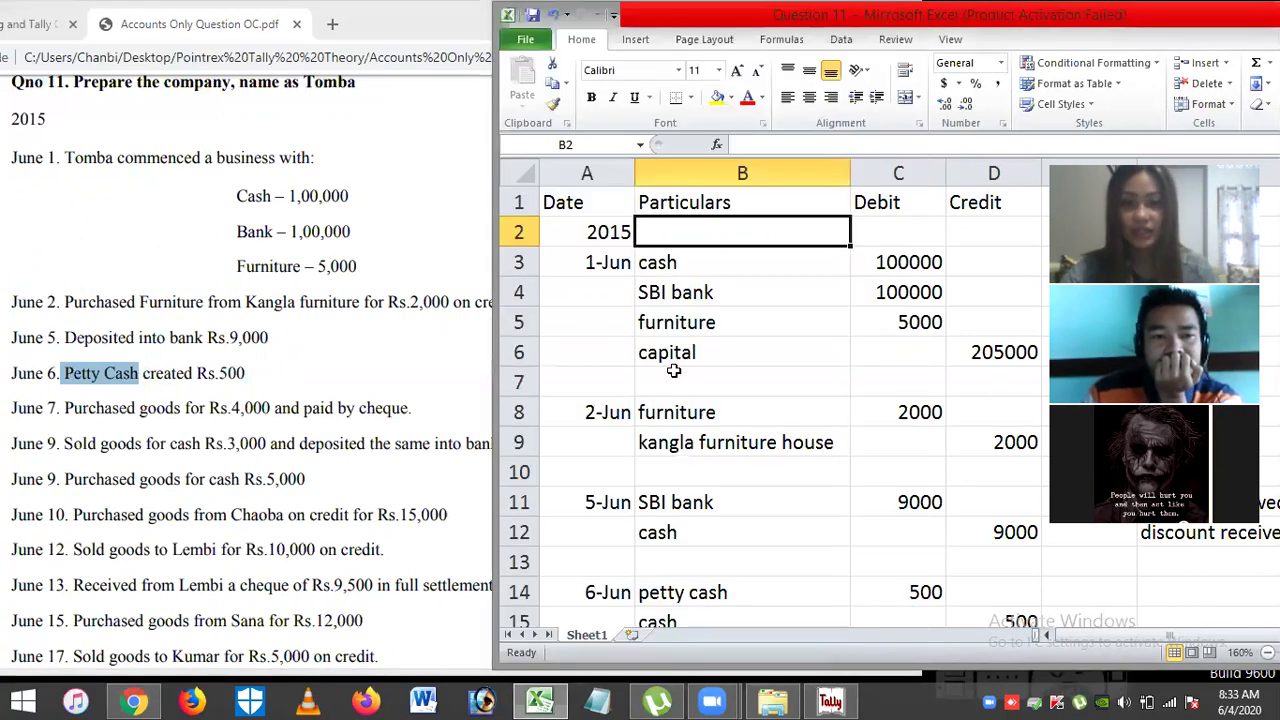
left_click(697, 592)
key("Down")
key("Down")
key("Down")
key("Down")
key("Down")
key("Down")
key("Down")
left_click(679, 383)
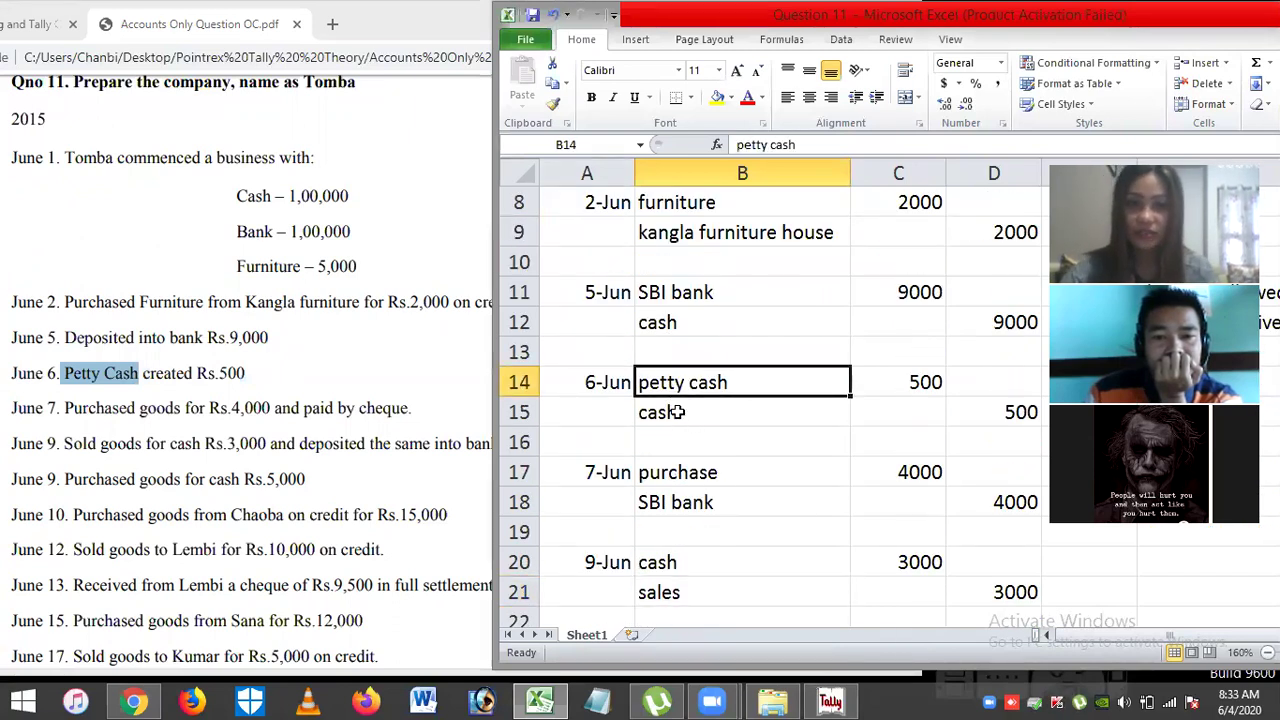
left_click(677, 412)
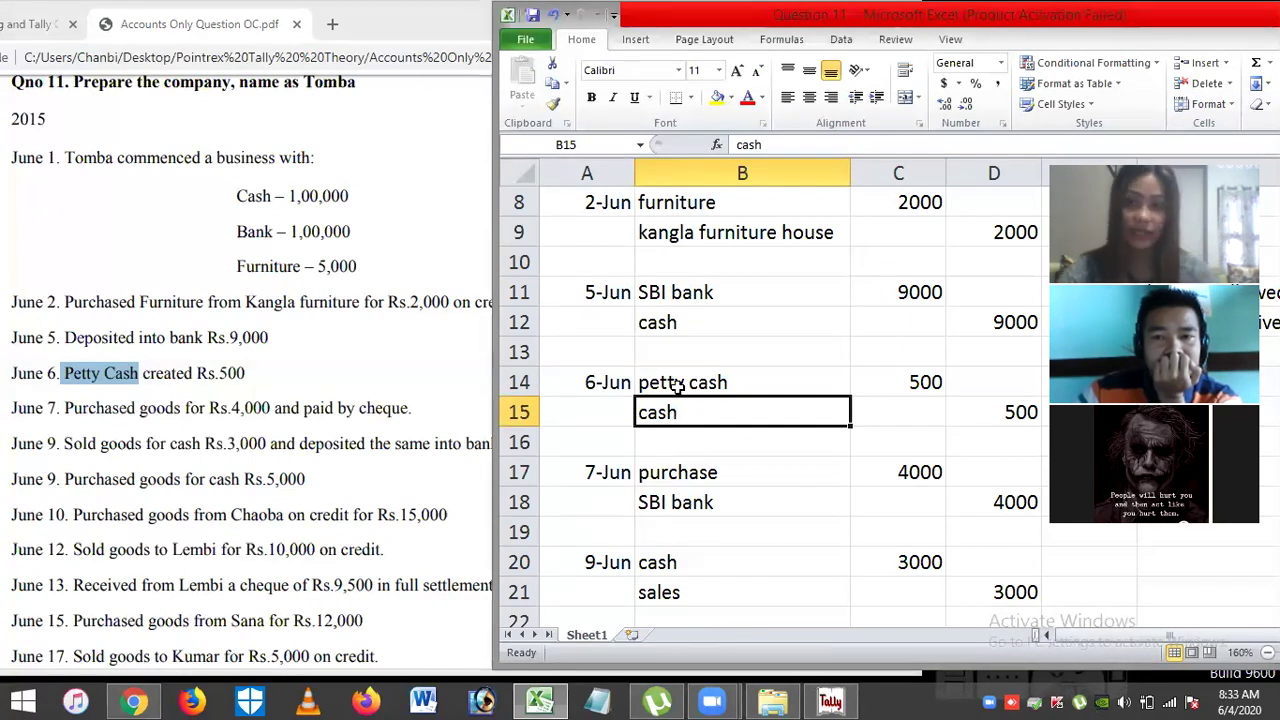
left_click(679, 387)
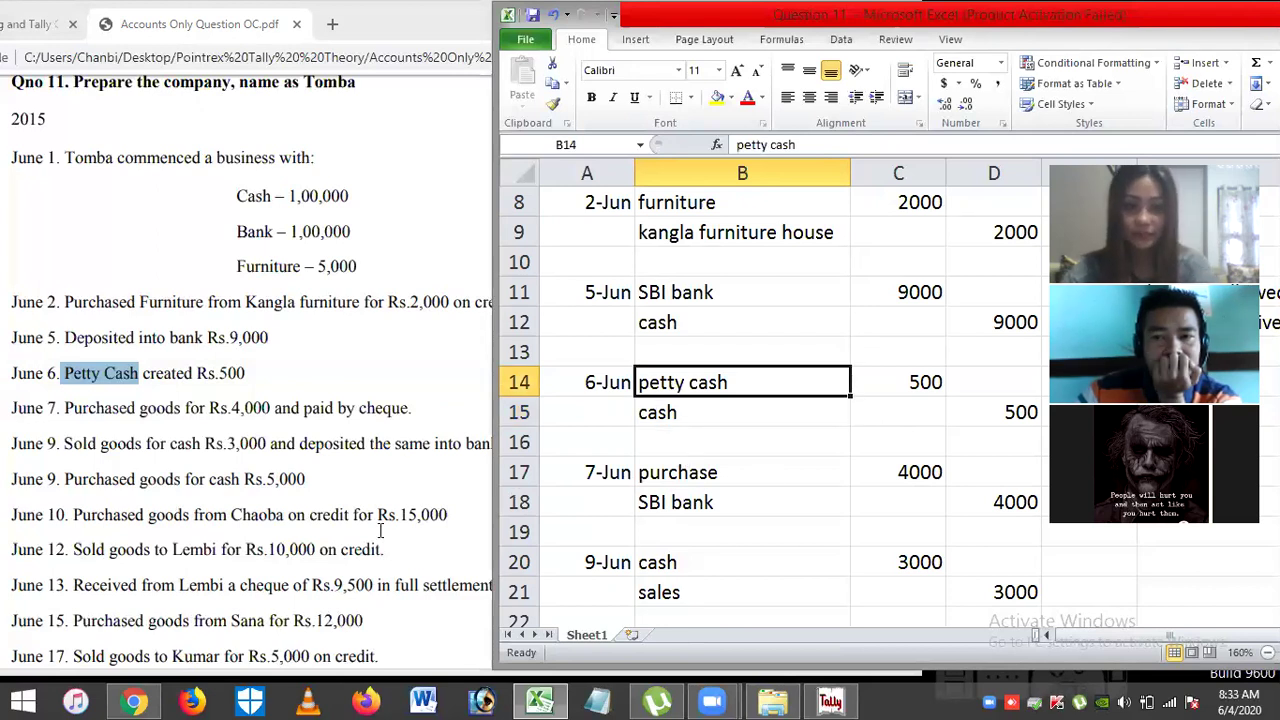
key("Down")
key("Down")
key("Down")
key("Down")
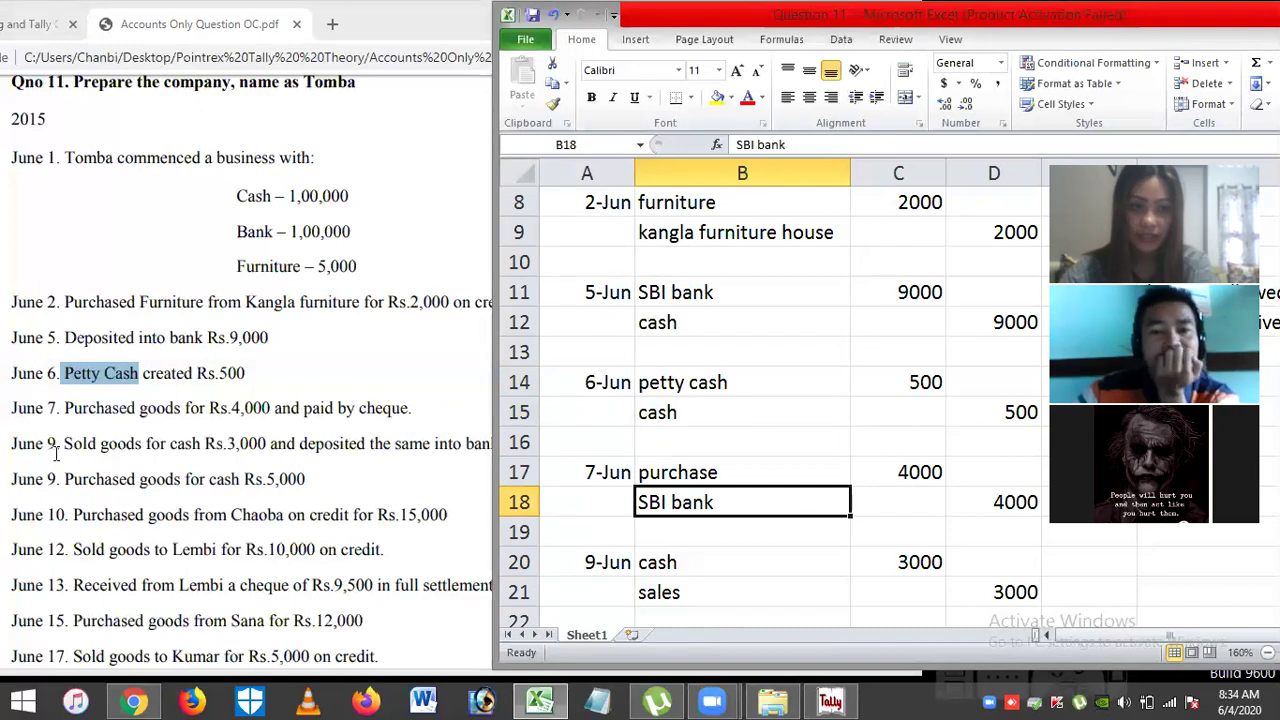
Step: Mark the June 9 sale of goods for cash Rs.3,000 in the question PDF
left_click(54, 448)
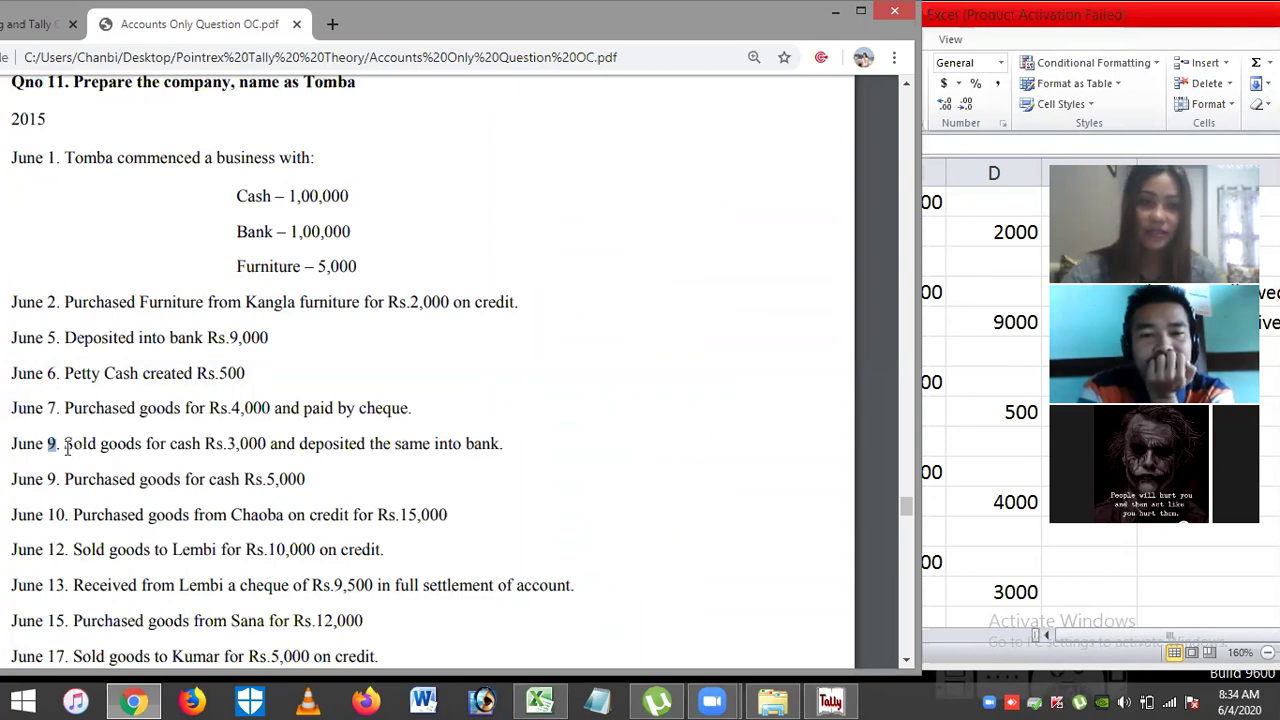
left_click_drag(66, 446, 256, 443)
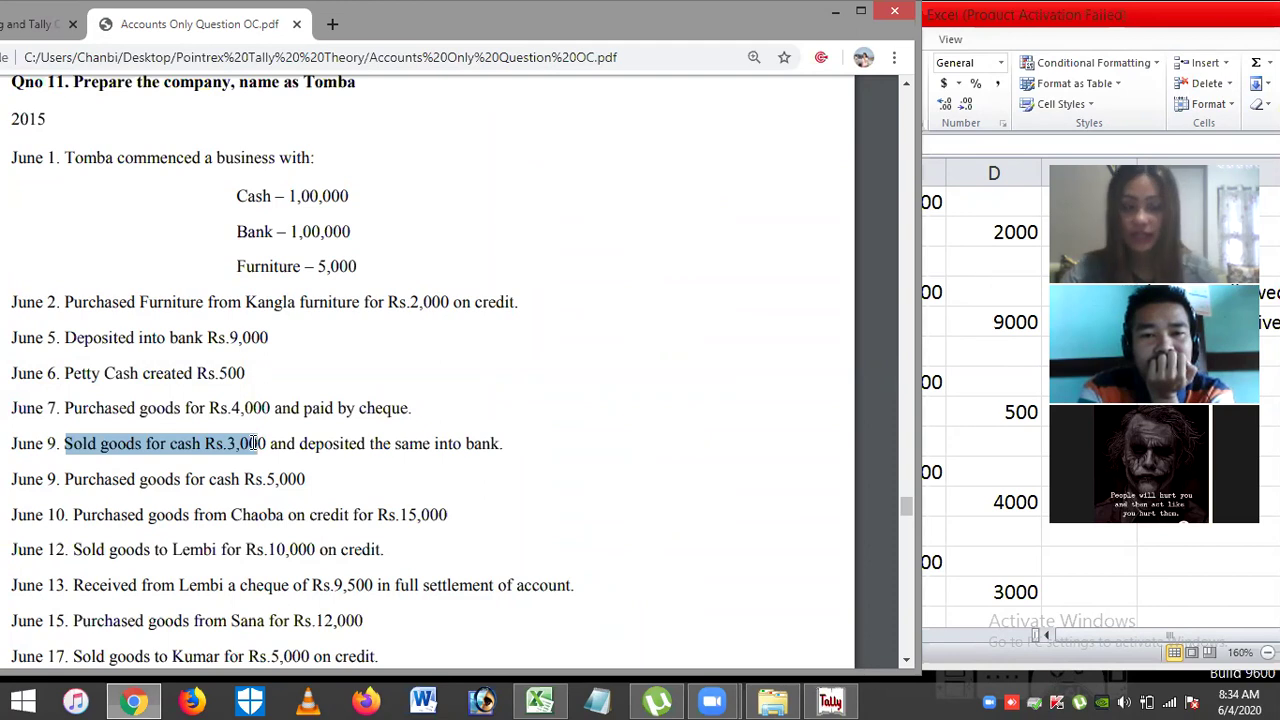
left_click_drag(255, 443, 263, 444)
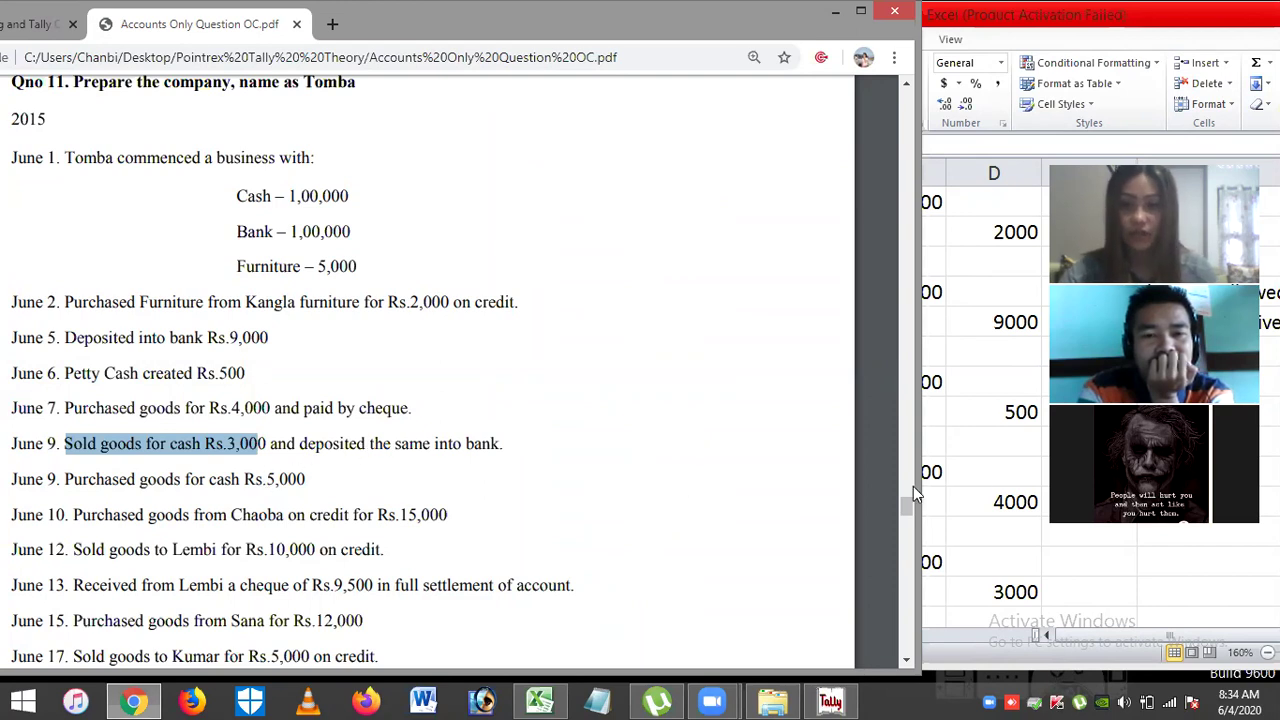
Step: Examine the 9-Jun cash sale and bank deposit entries in rows 20 to 24, continuing past the 9-Jun purchase
left_click(960, 476)
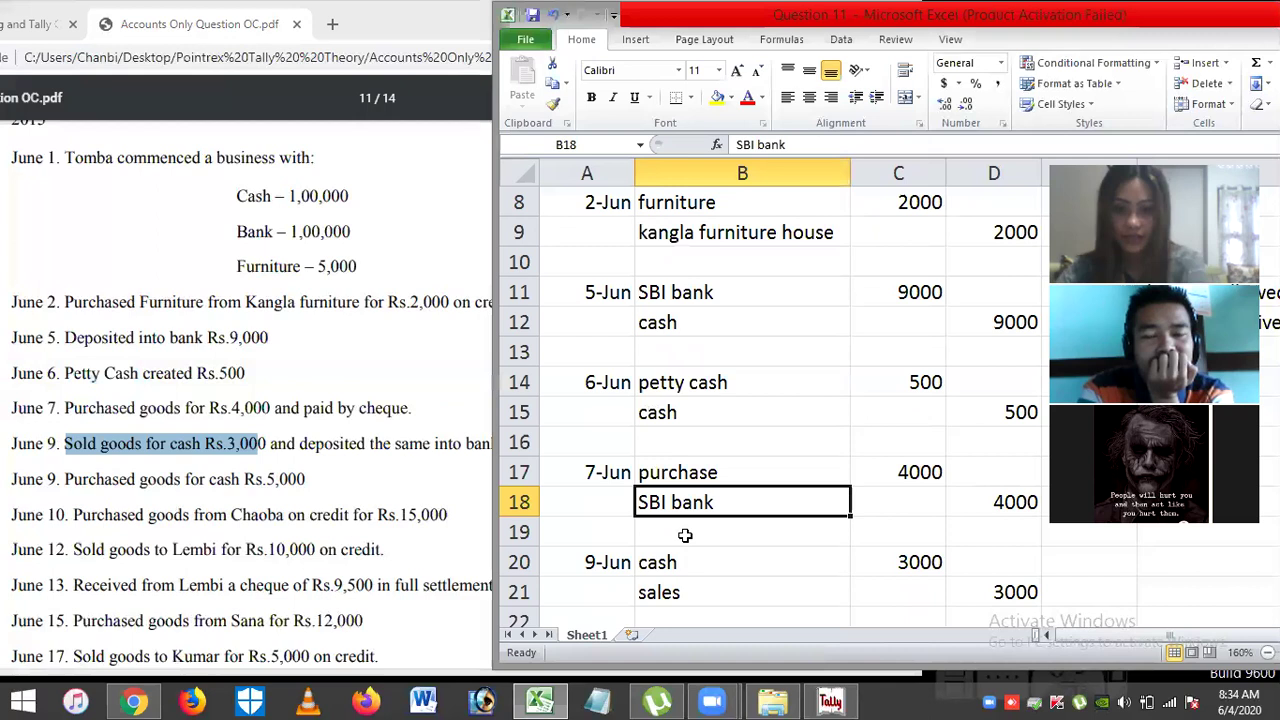
key("Down")
key("Down")
key("Down")
key("Down")
key("Down")
key("Down")
key("Down")
key("Down")
key("Down")
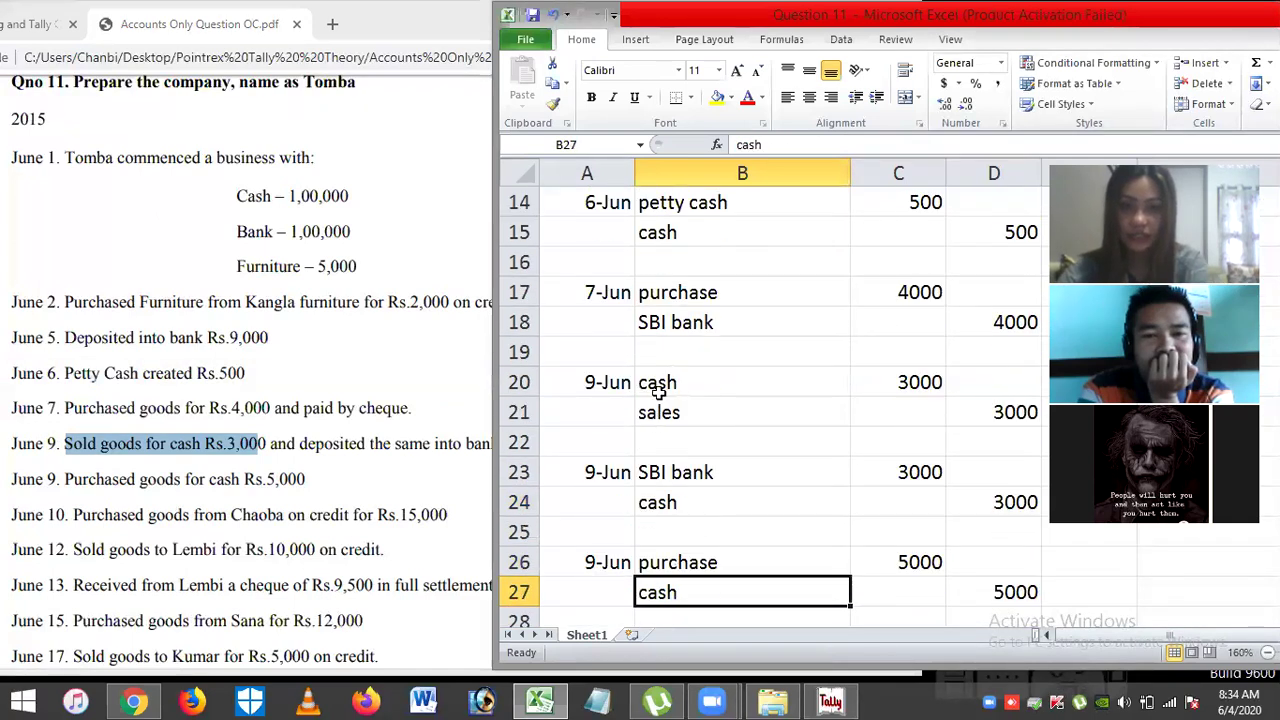
left_click(655, 383)
left_click(670, 413)
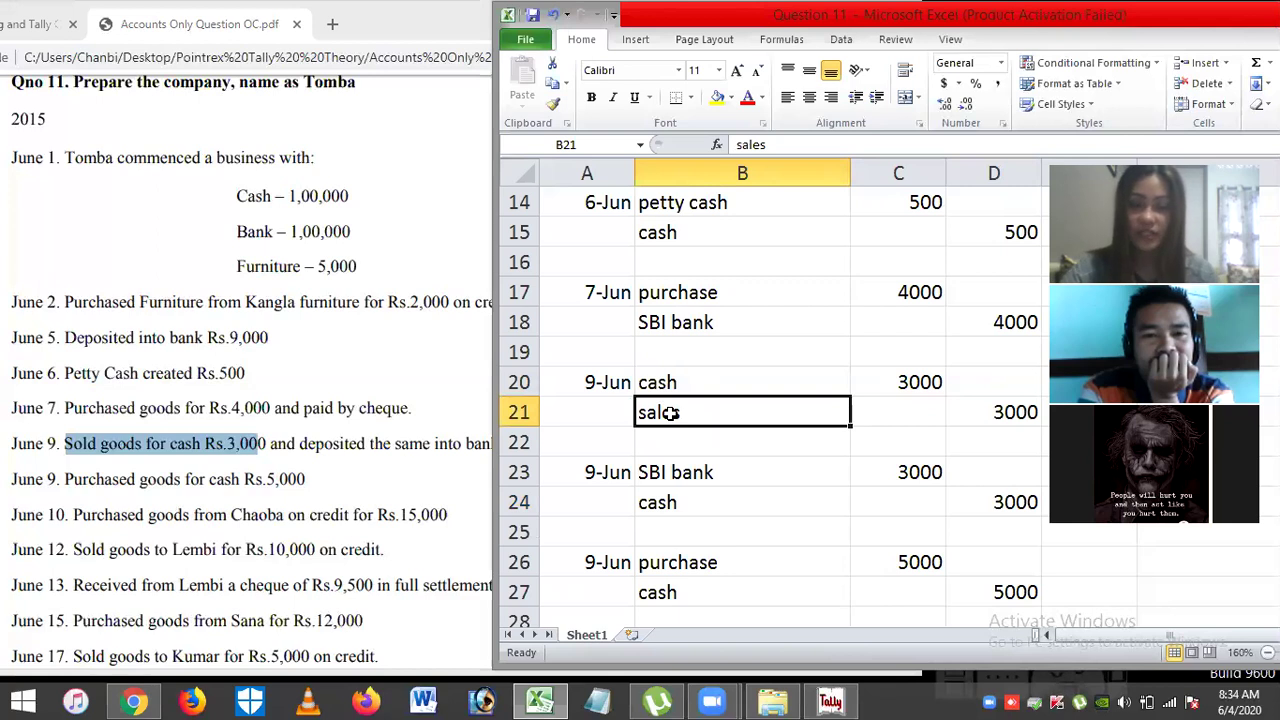
left_click(673, 480)
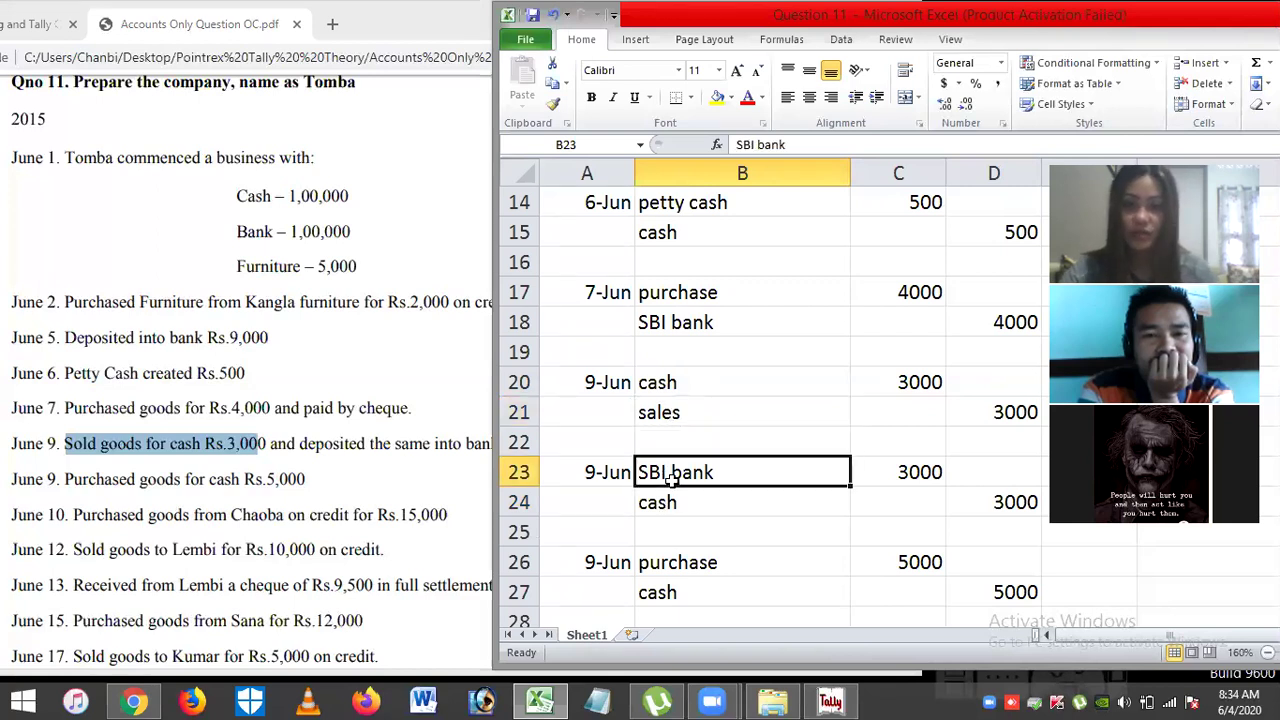
left_click(656, 501)
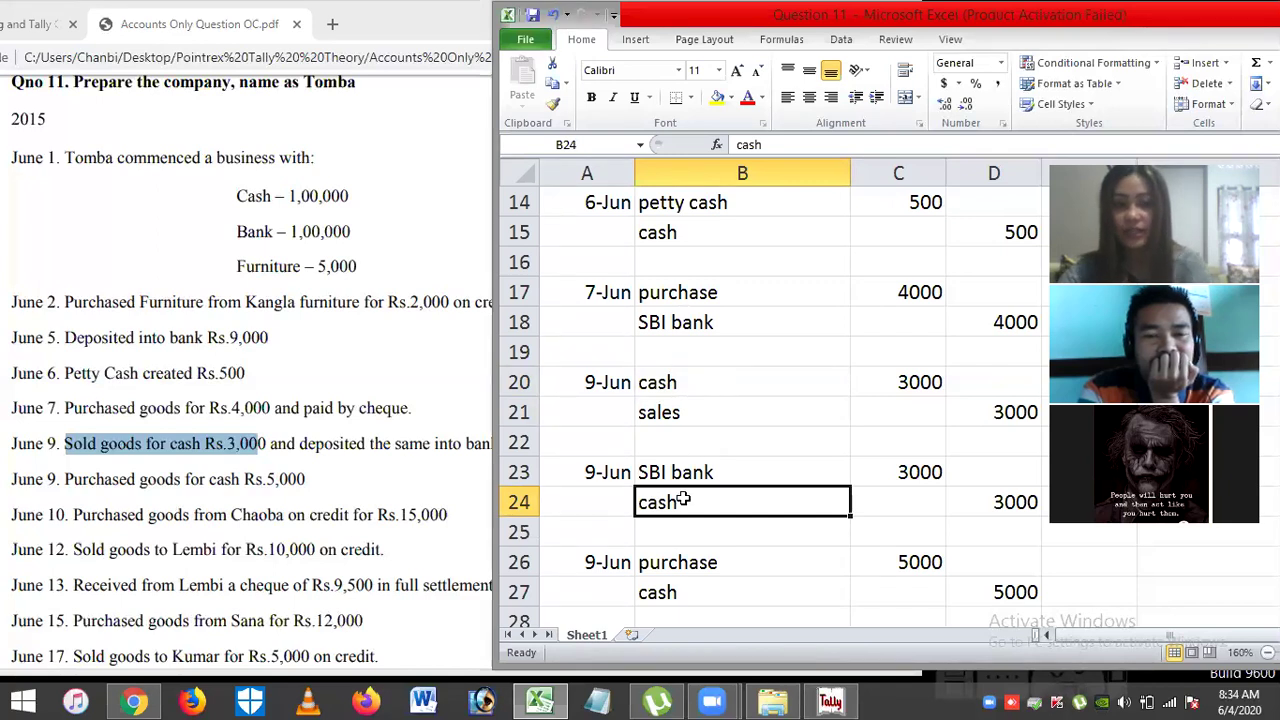
key("Return")
key("Return")
key("Return")
key("Return")
key("Return")
key("Return")
key("Return")
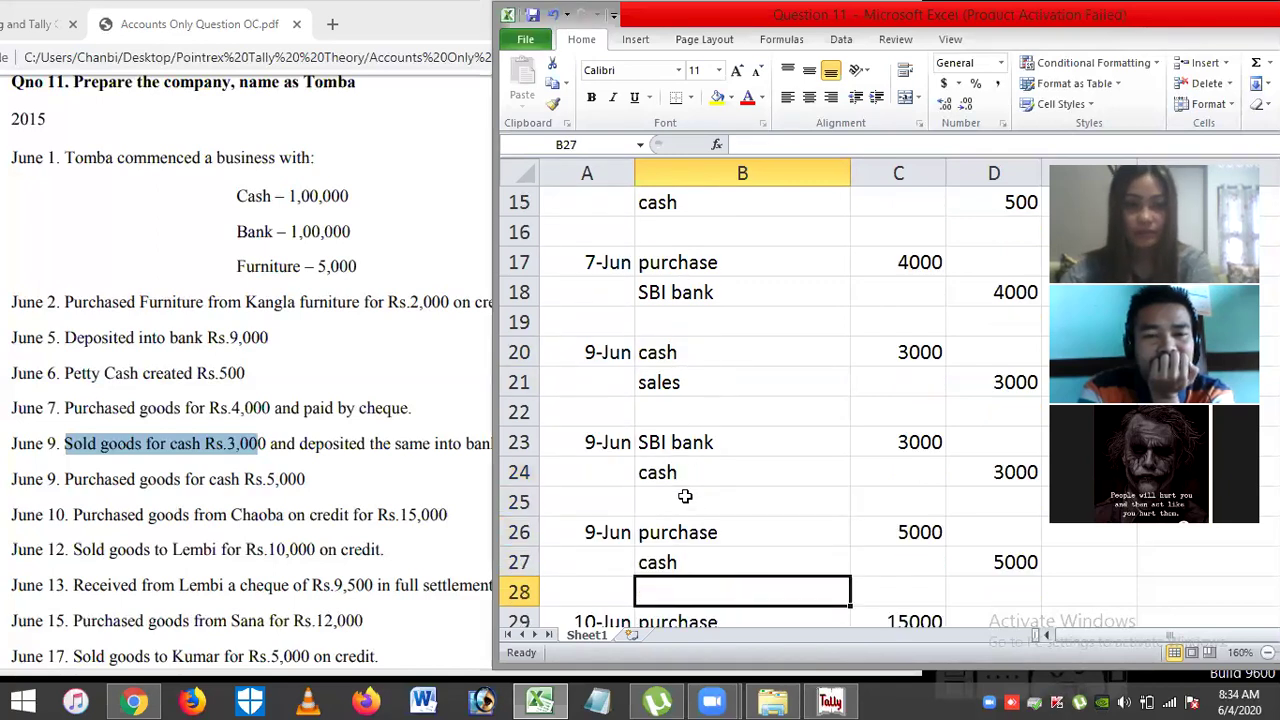
Step: Mark the June 12 credit sale and the June 13 cheque received in full settlement of account in the PDF
left_click(77, 588)
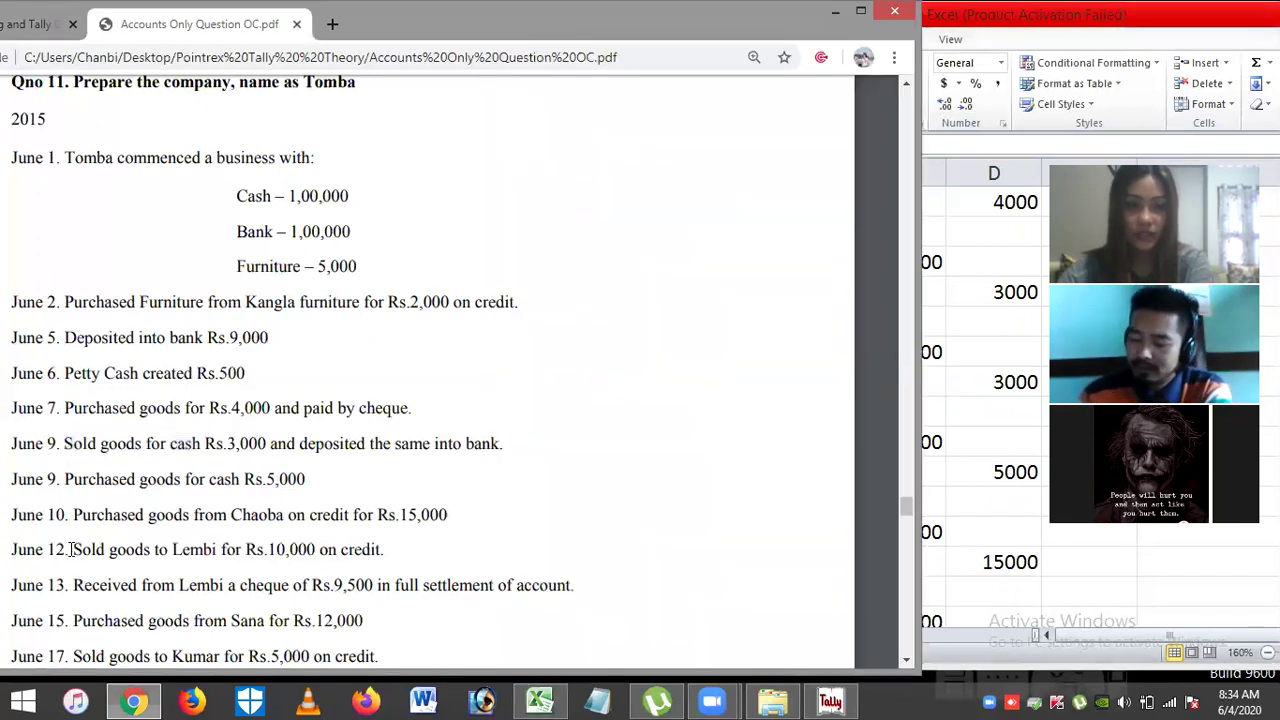
left_click_drag(71, 549, 391, 548)
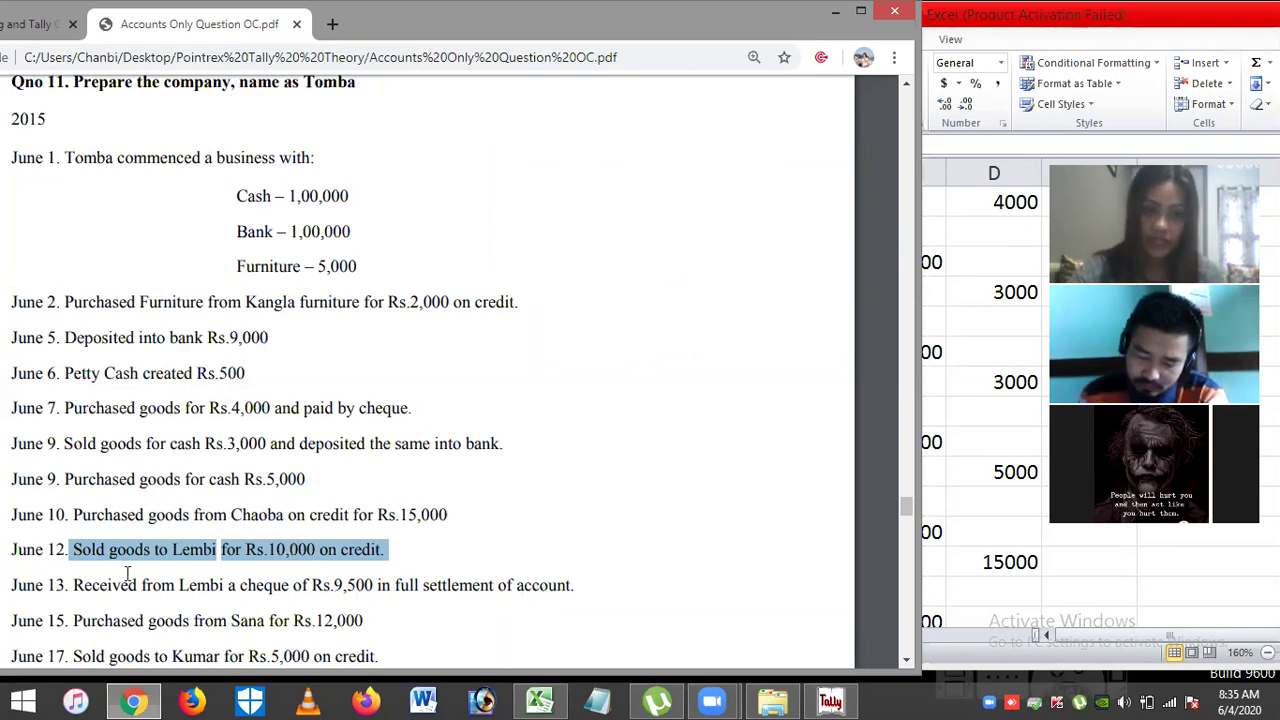
left_click_drag(68, 587, 588, 588)
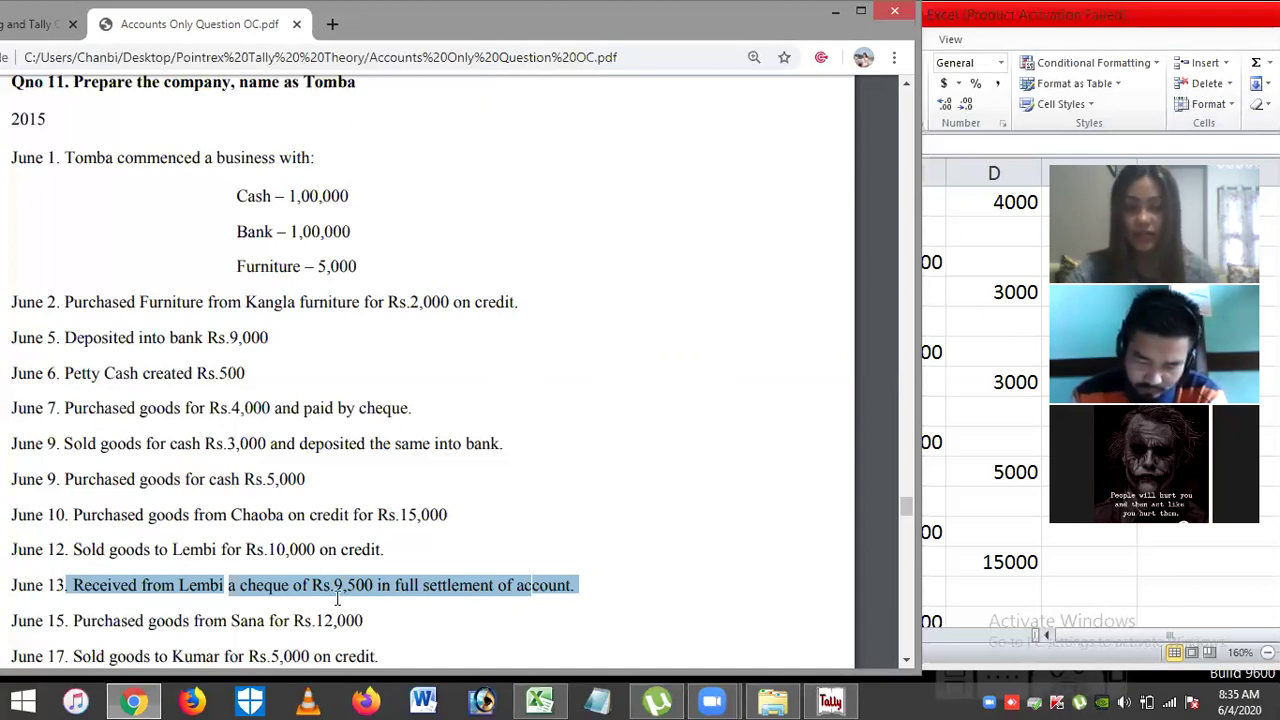
left_click(392, 618)
left_click_drag(380, 585, 480, 585)
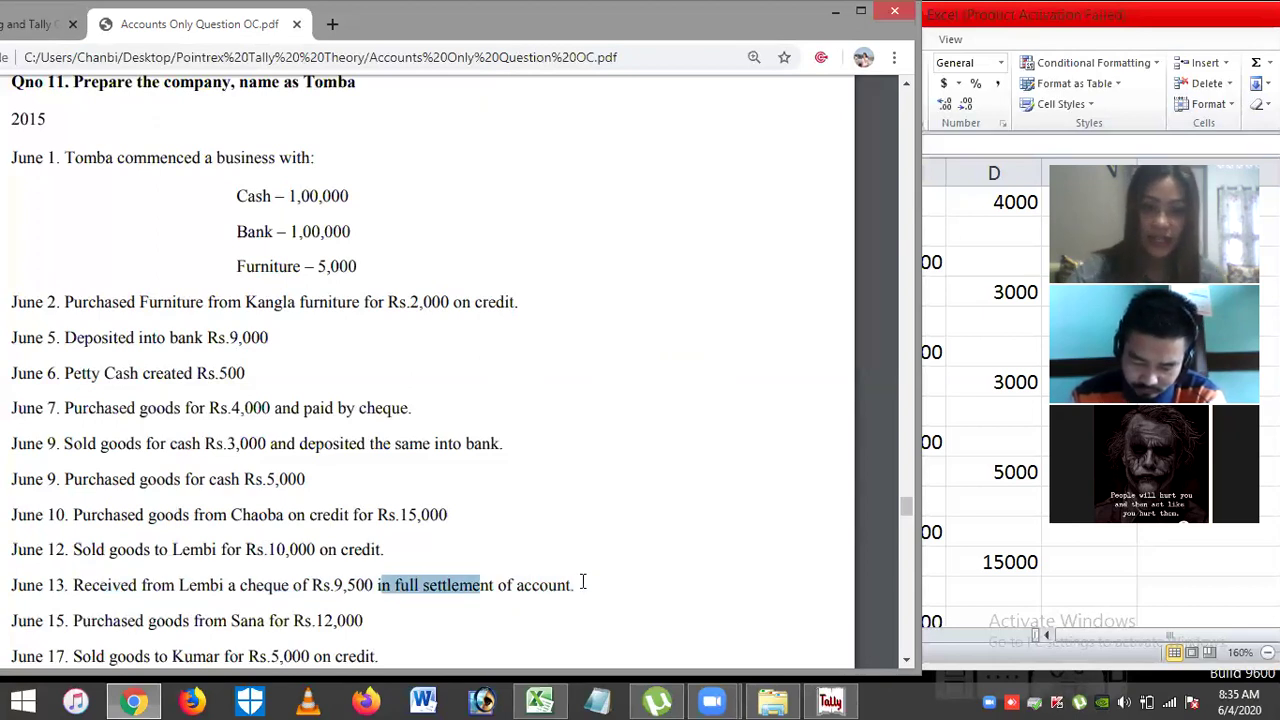
left_click_drag(583, 582, 587, 582)
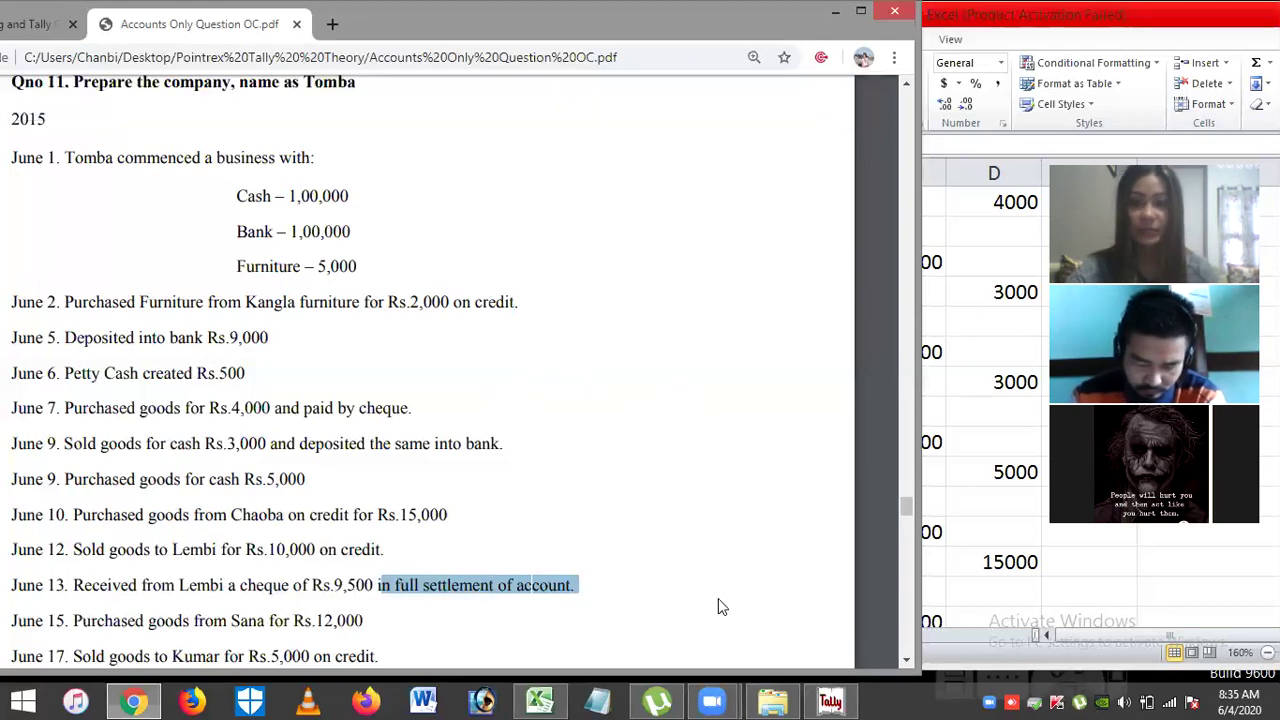
Step: Return to the workbook, maximize its window, and bring the 13-Jun settlement entry and discount notes into view
left_click(983, 576)
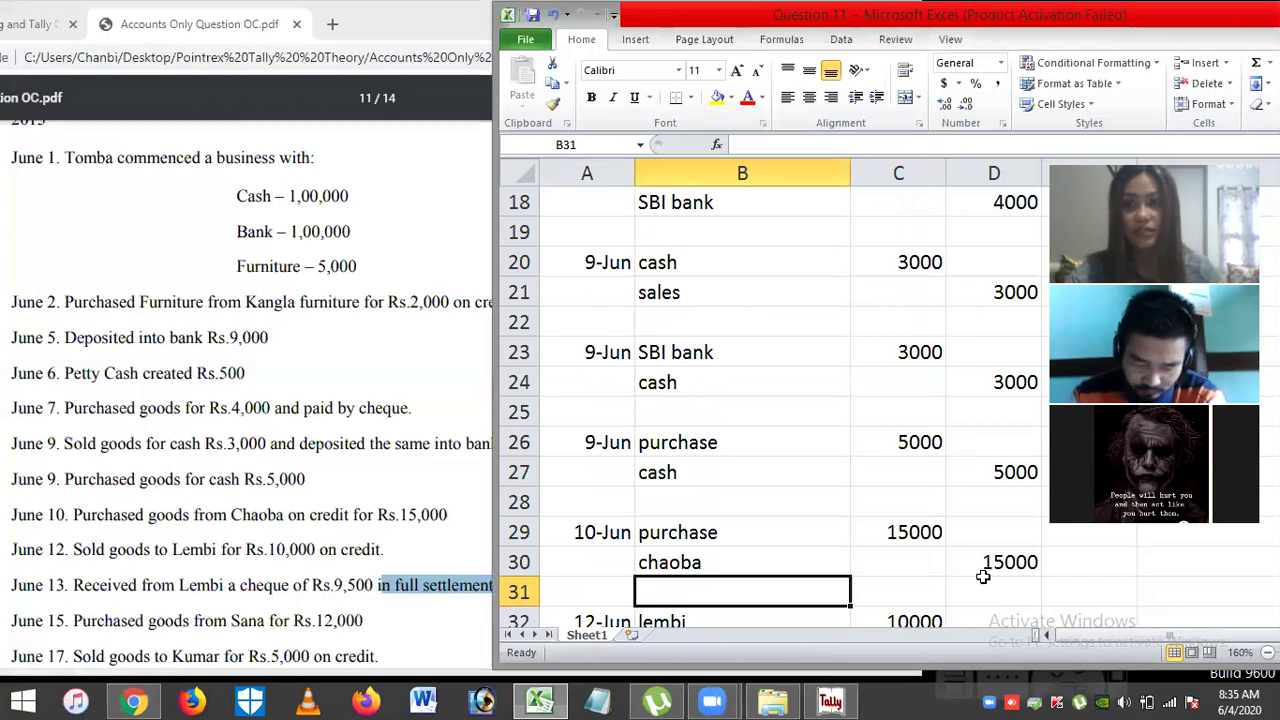
left_click_drag(1169, 22, 969, 27)
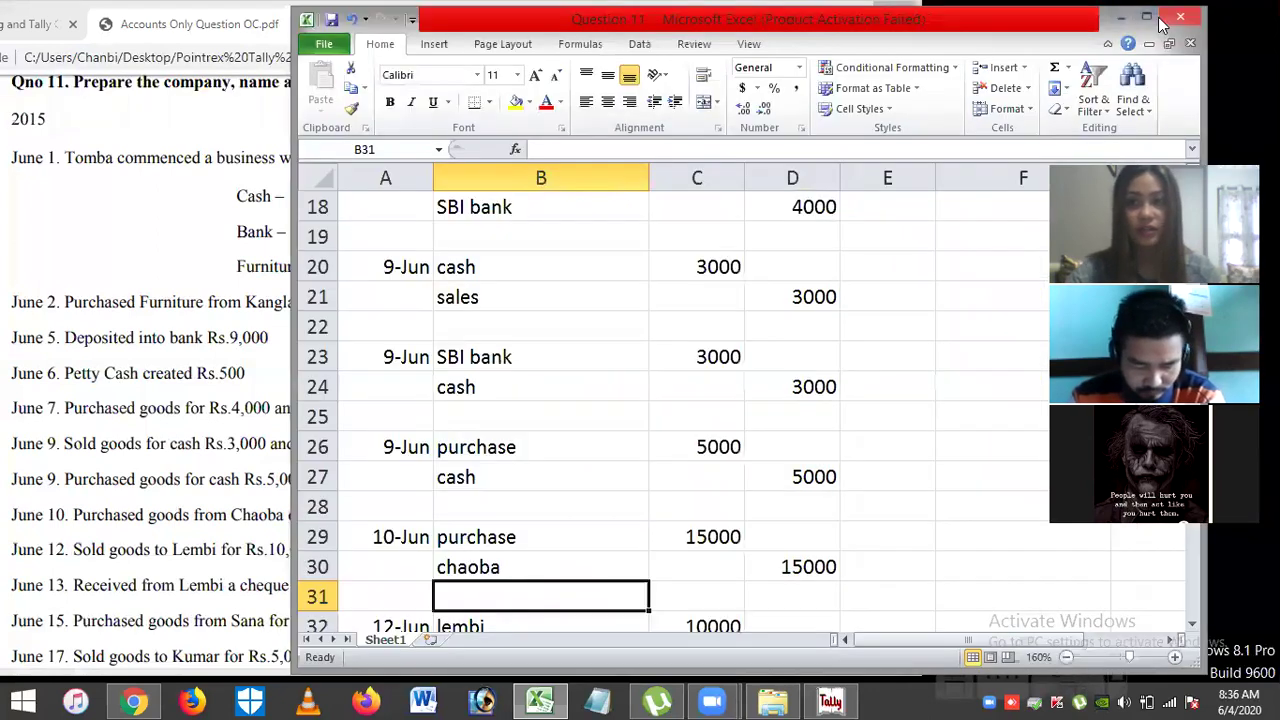
left_click(1149, 18)
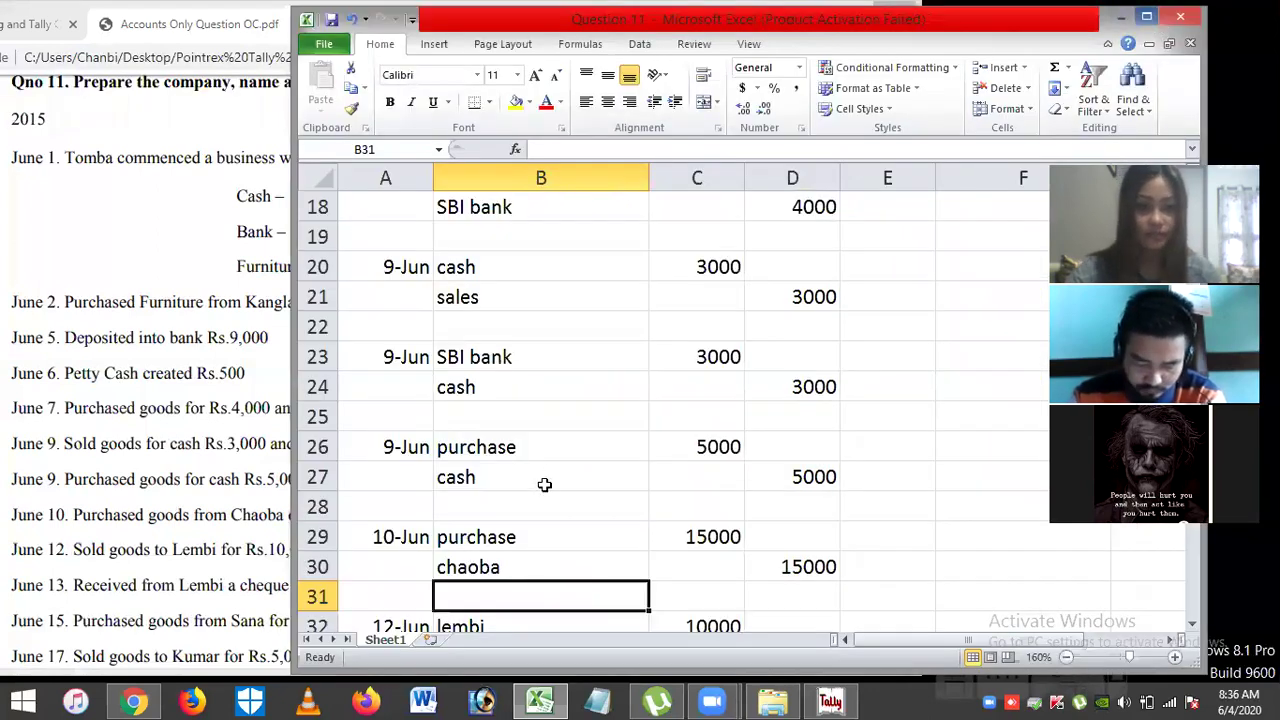
key("Down")
key("Down")
key("Down")
key("Down")
key("Down")
key("Down")
key("Down")
key("Down")
key("Down")
key("Down")
key("Down")
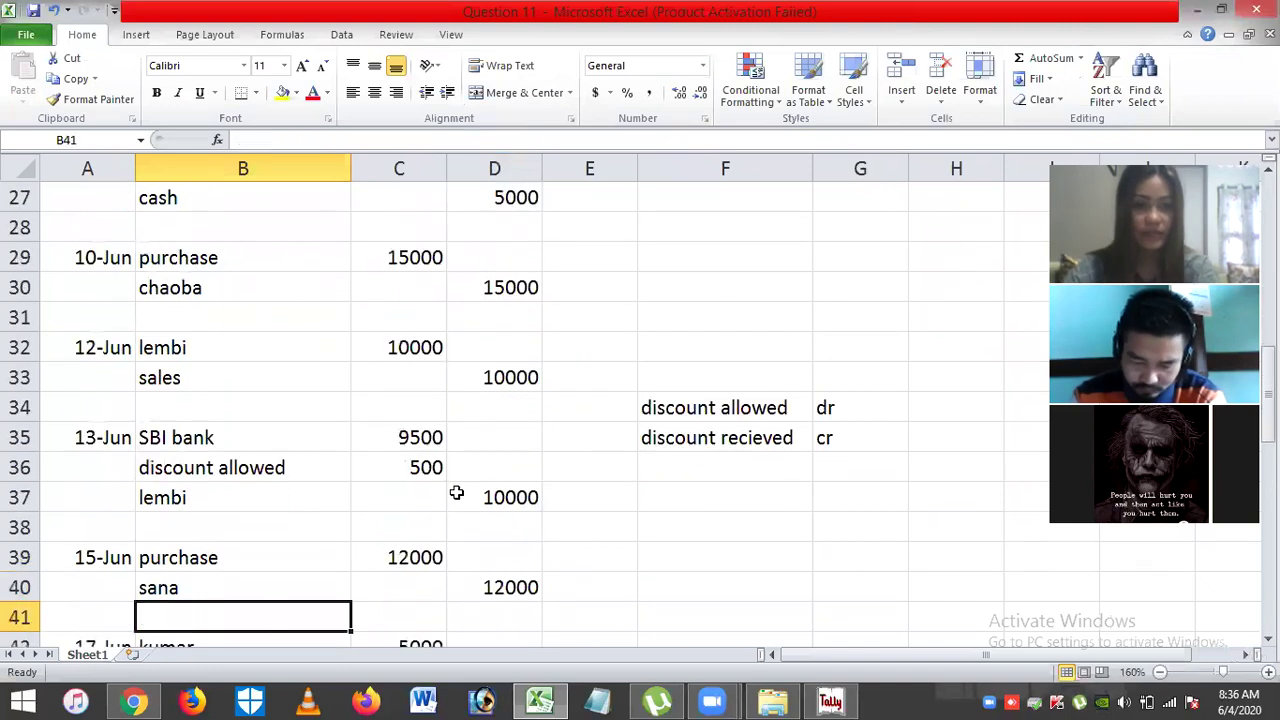
Step: Compare the discount allowed and discount received notes in F34:F35, including the dr marking for discount allowed
left_click(677, 377)
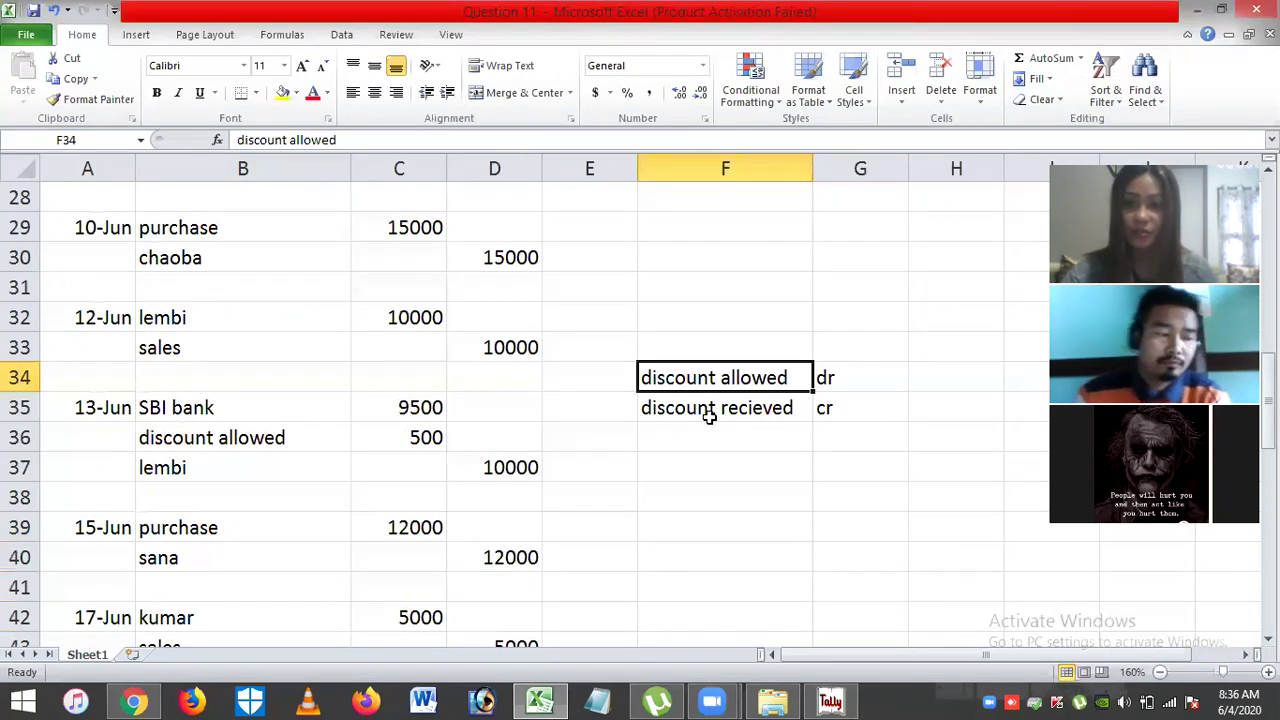
left_click(715, 410)
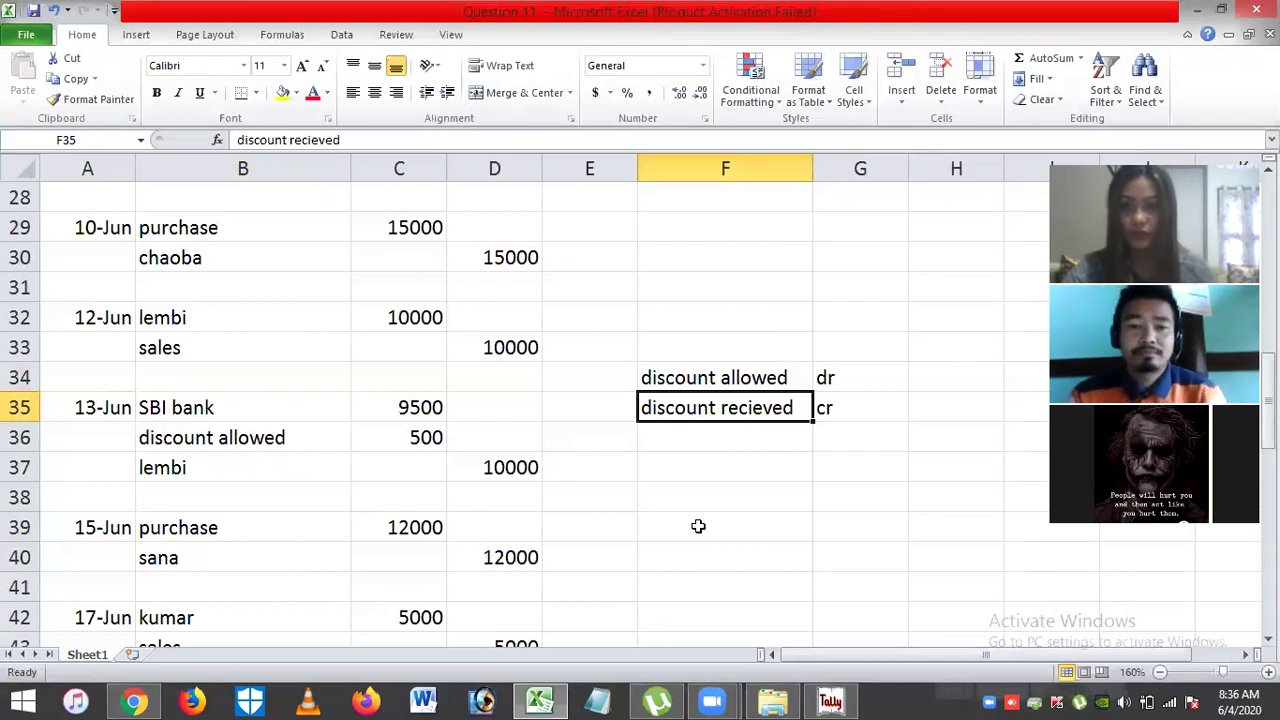
left_click(688, 377)
left_click(718, 412)
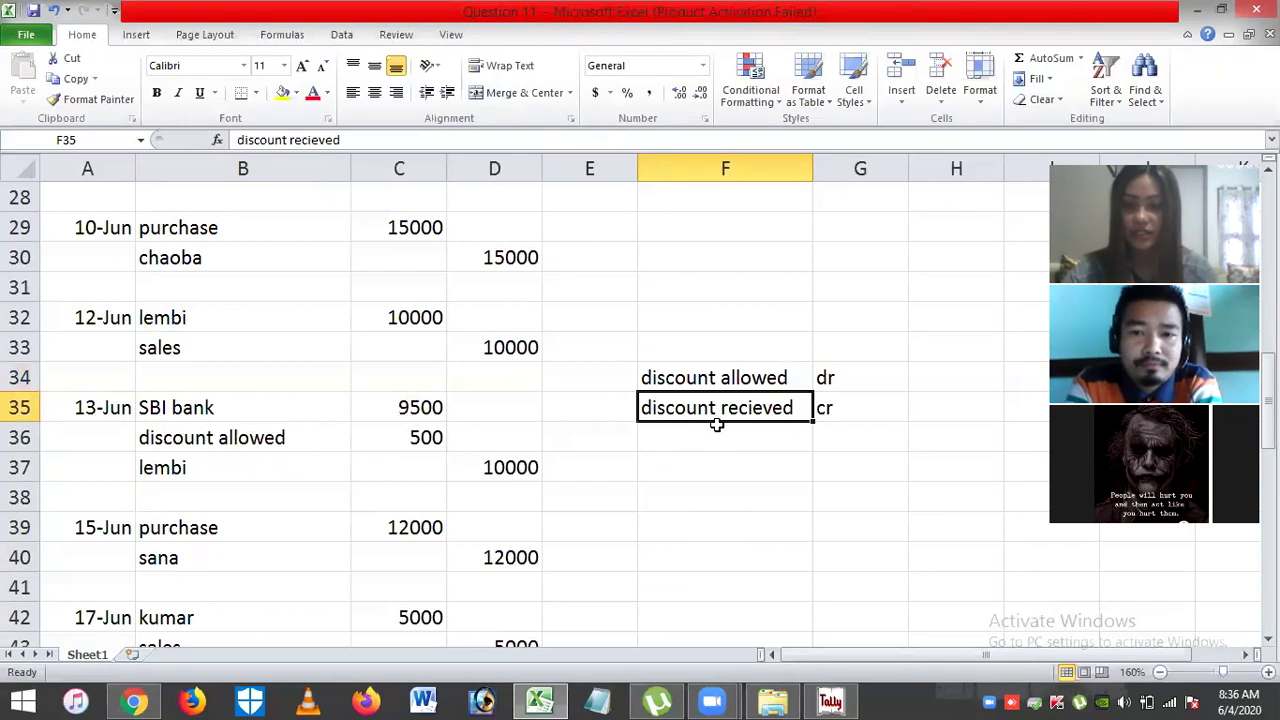
left_click(776, 382)
left_click(842, 377)
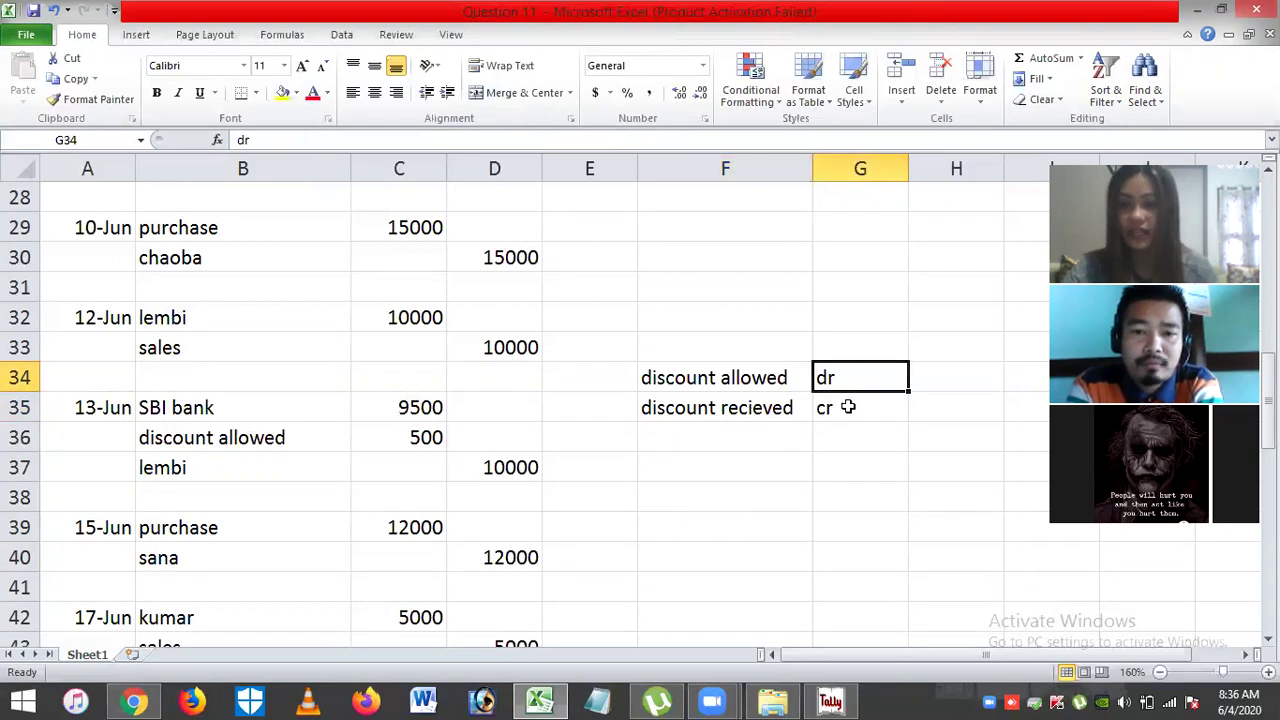
Step: Restore the workbook window beside the PDF and examine the 13-Jun entry's discount allowed and SBI bank debit lines
left_click(1221, 9)
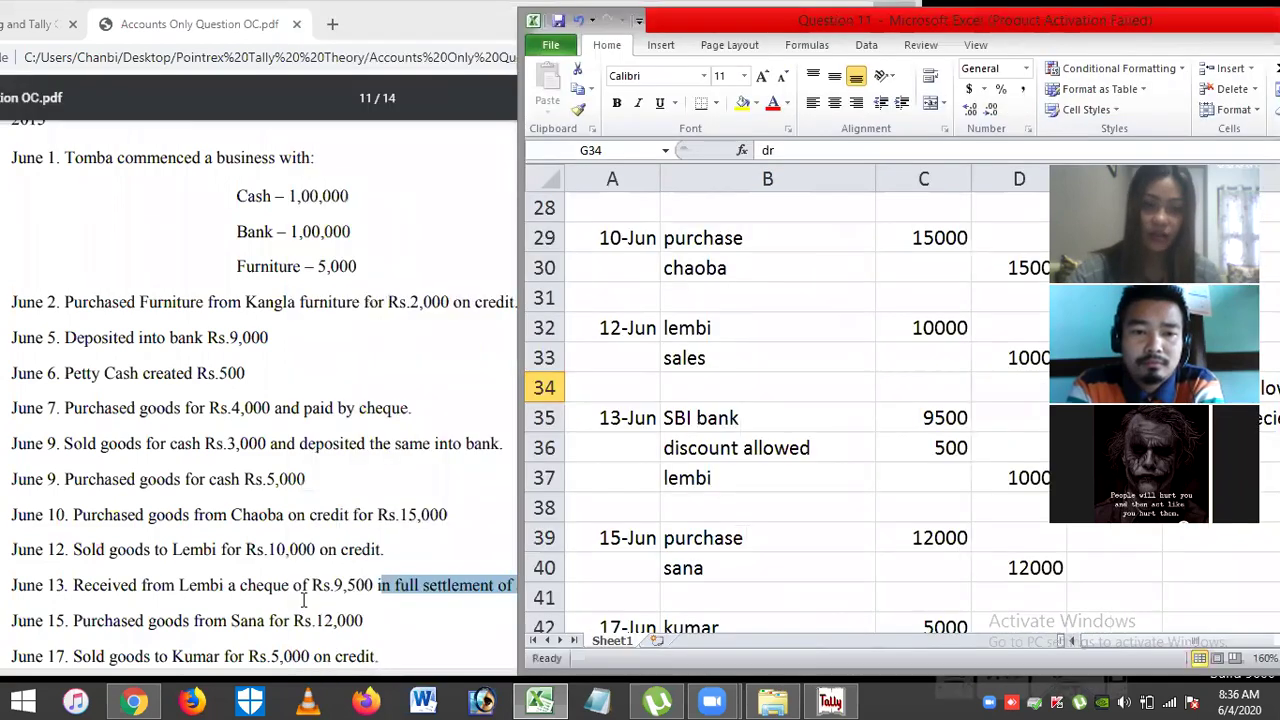
left_click(731, 452)
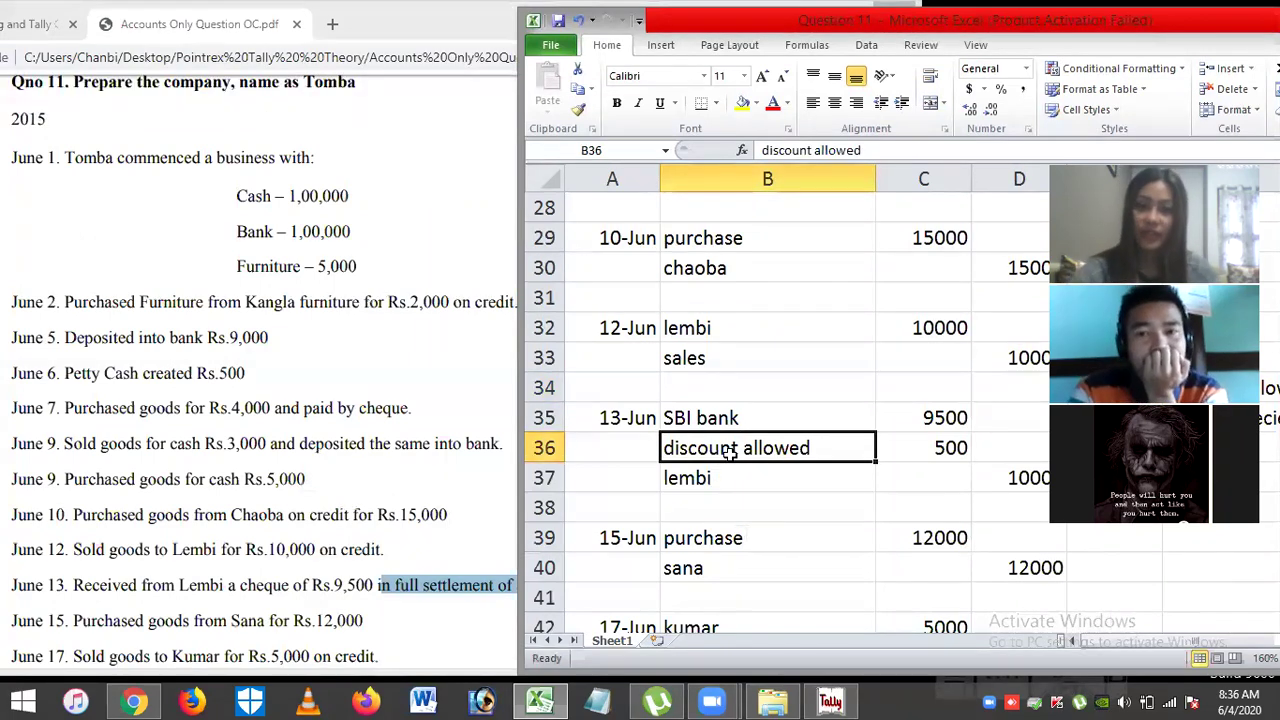
left_click(707, 428)
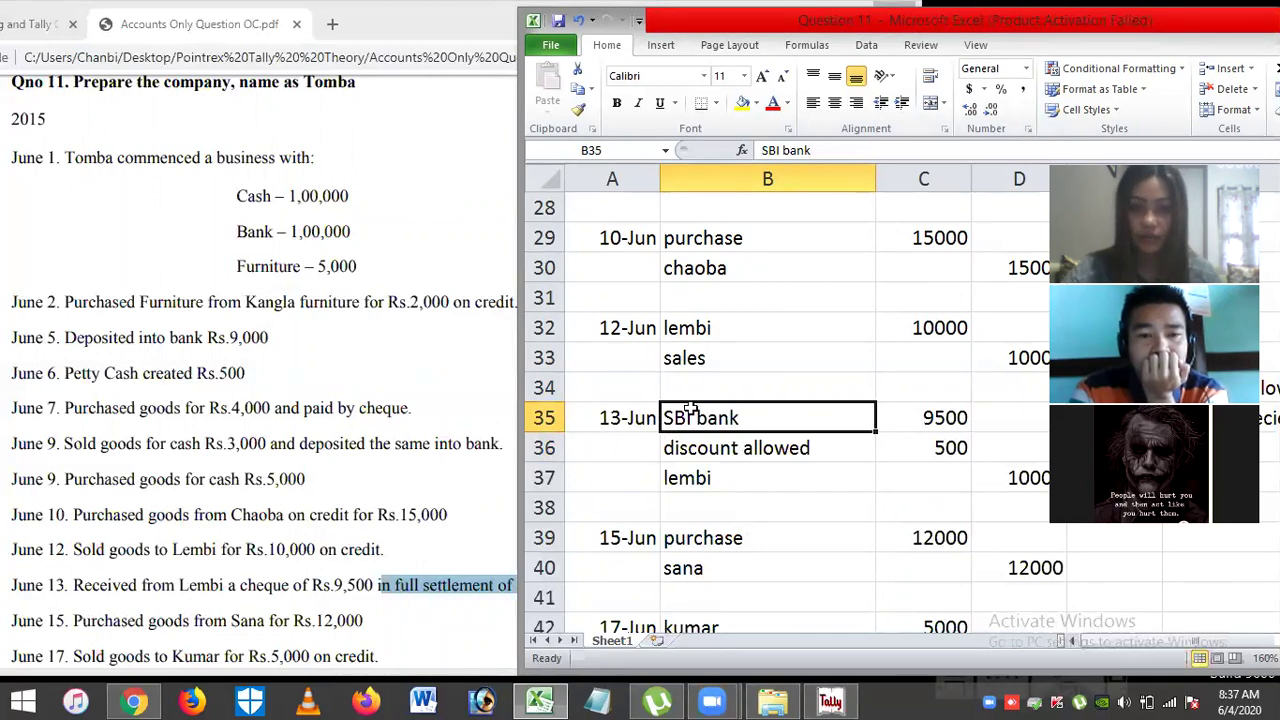
left_click(948, 418)
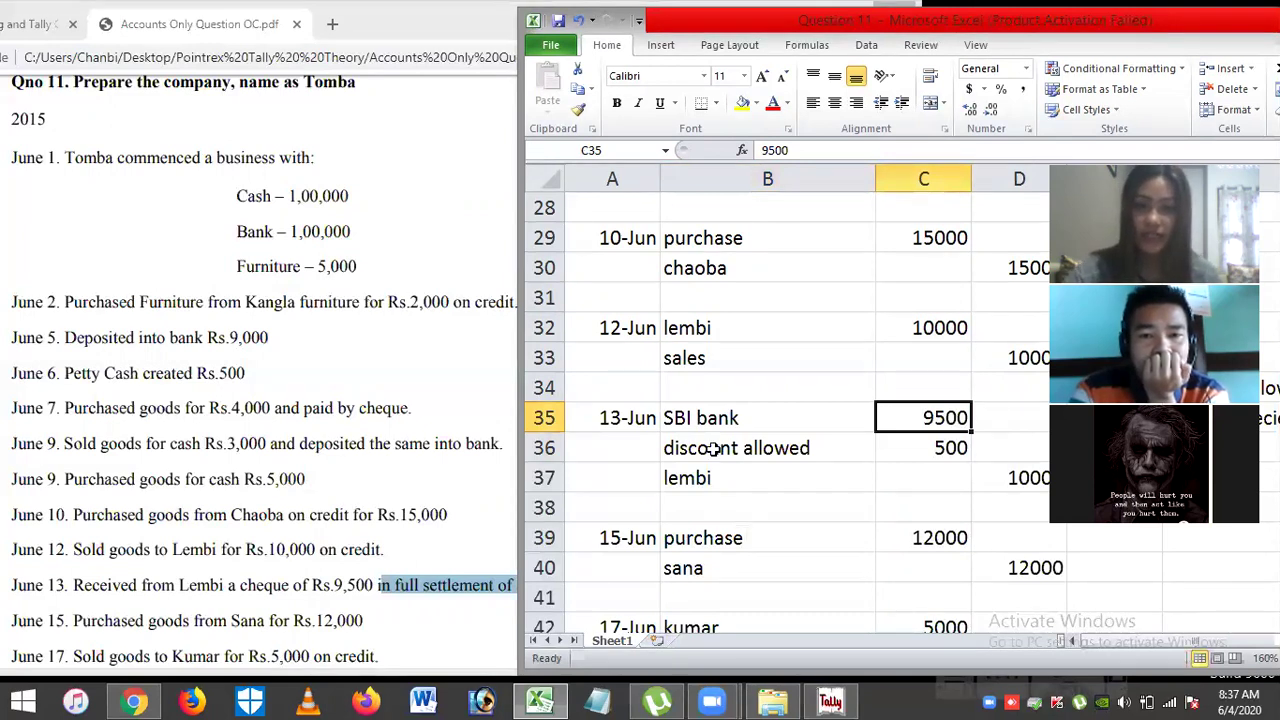
Step: Compare the 13-Jun entry's SBI bank and discount allowed debits with the credit to lembi in D37
left_click(929, 457)
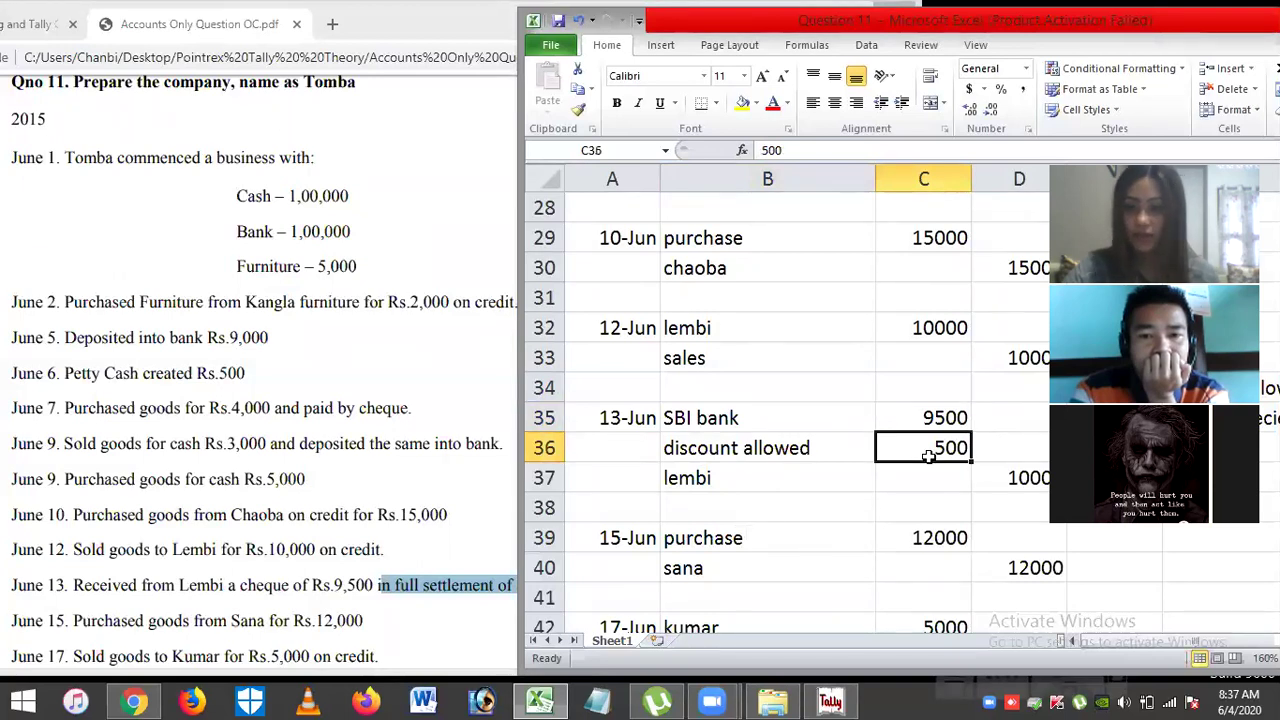
left_click(706, 476)
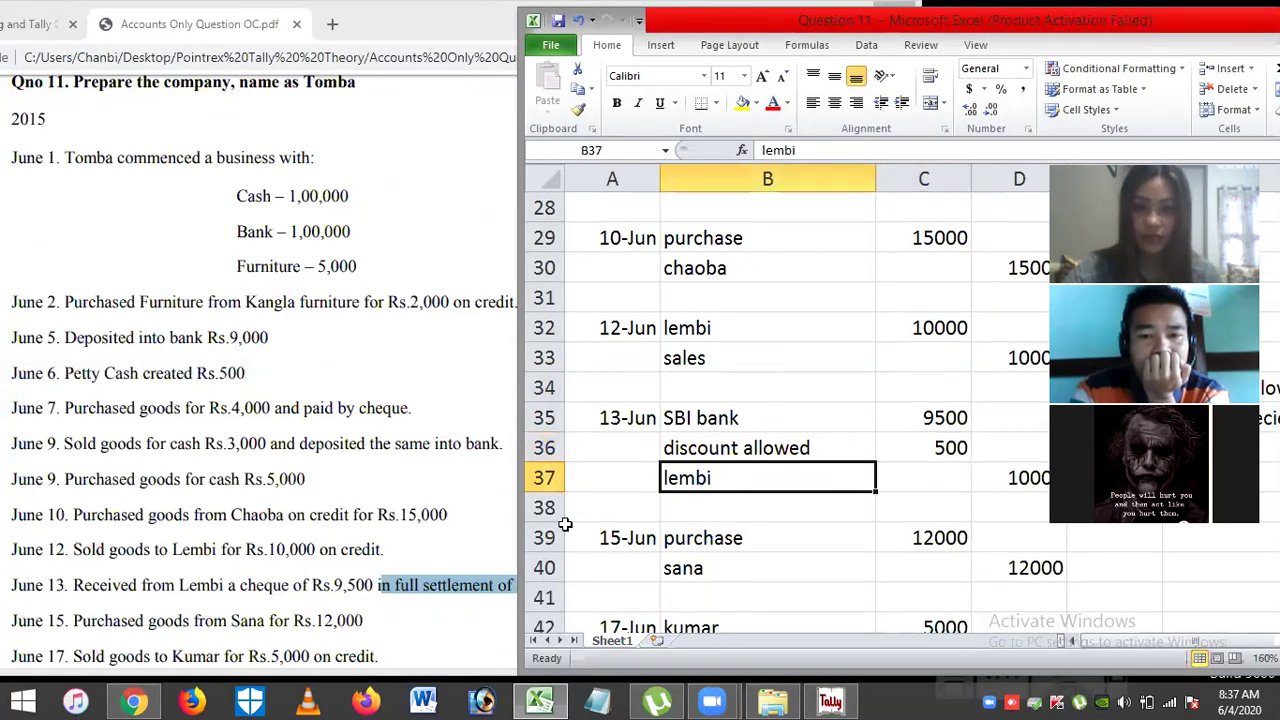
left_click(1028, 479)
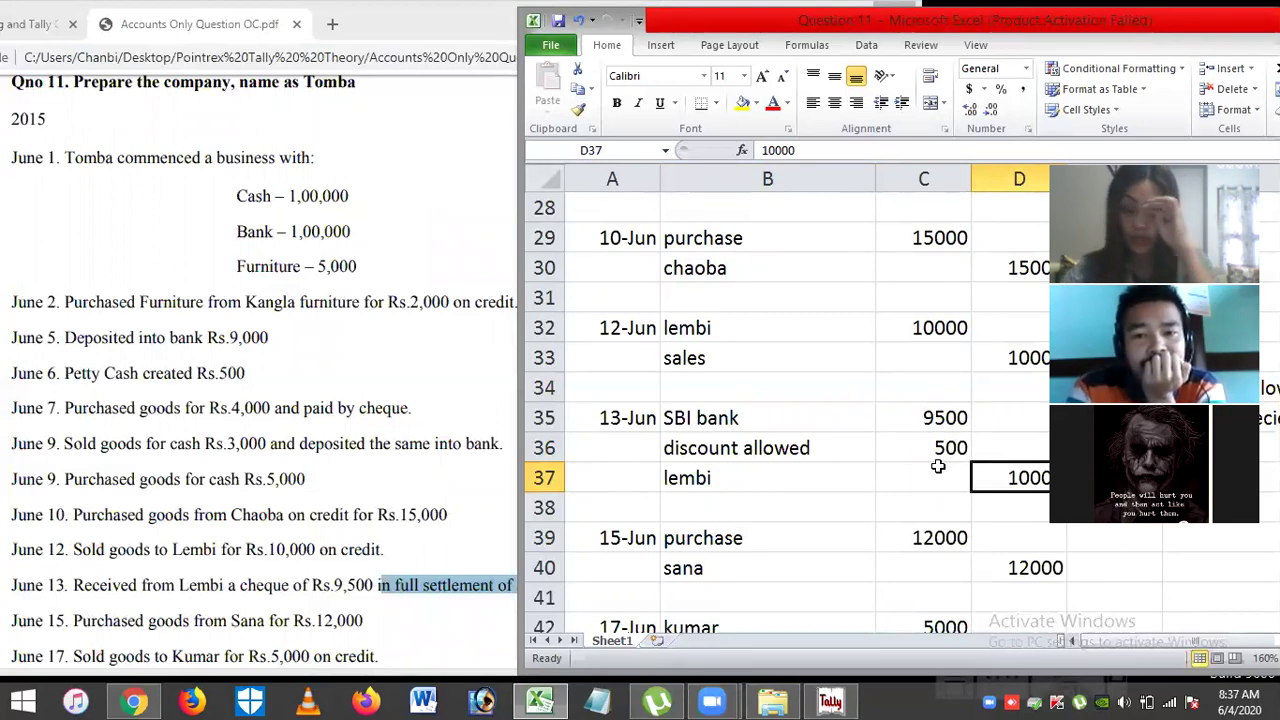
left_click(905, 417)
left_click(909, 438)
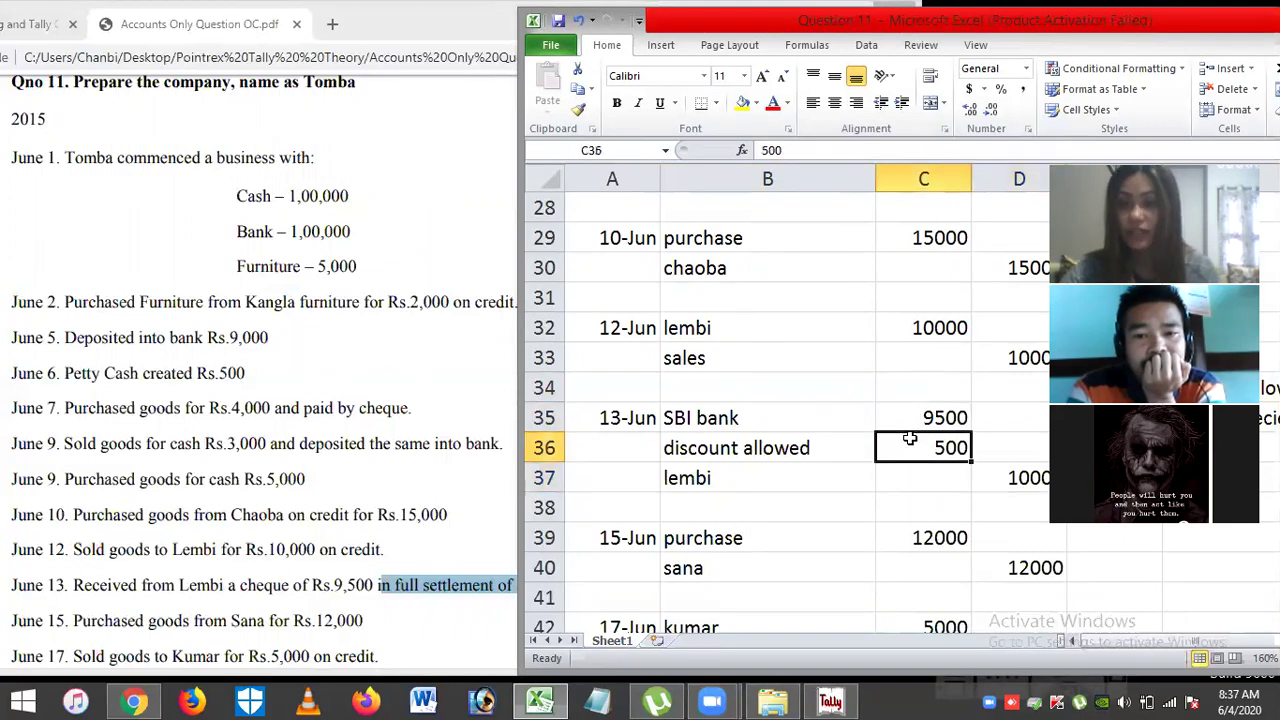
left_click(1025, 478)
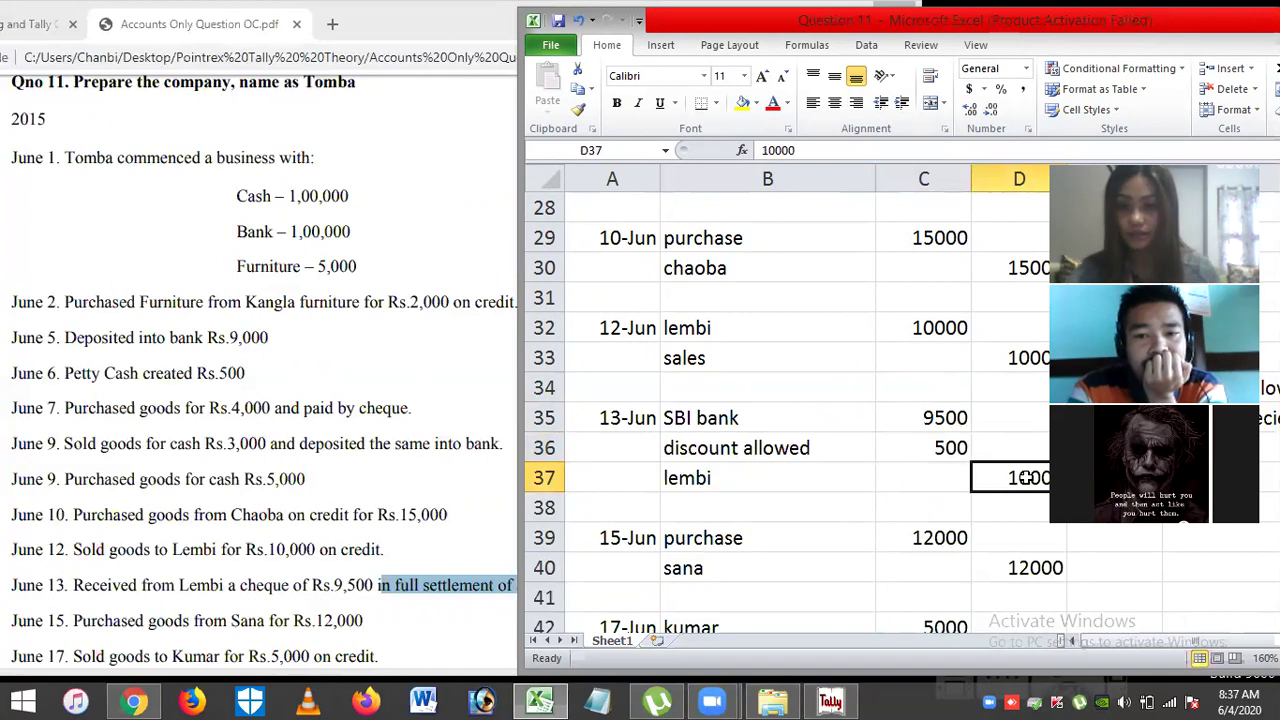
Step: Review the journal from the 15-Jun purchase down to the 20-Jun sana settlement's cash line in row 58
key("Down")
key("Down")
key("Down")
key("Down")
key("Down")
key("Down")
key("Down")
key("Down")
key("Down")
key("Down")
key("Down")
key("Down")
key("Down")
key("Down")
key("Down")
key("Down")
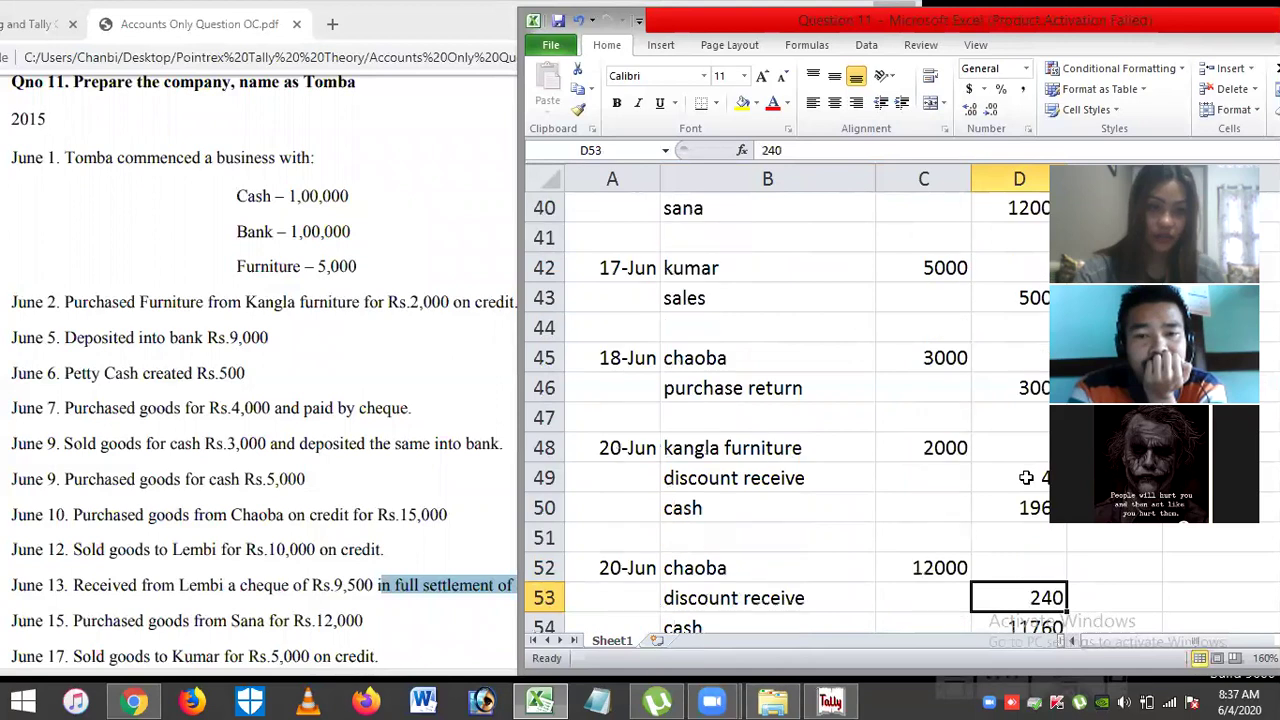
key("Down")
key("Down")
key("Down")
key("Down")
key("Down")
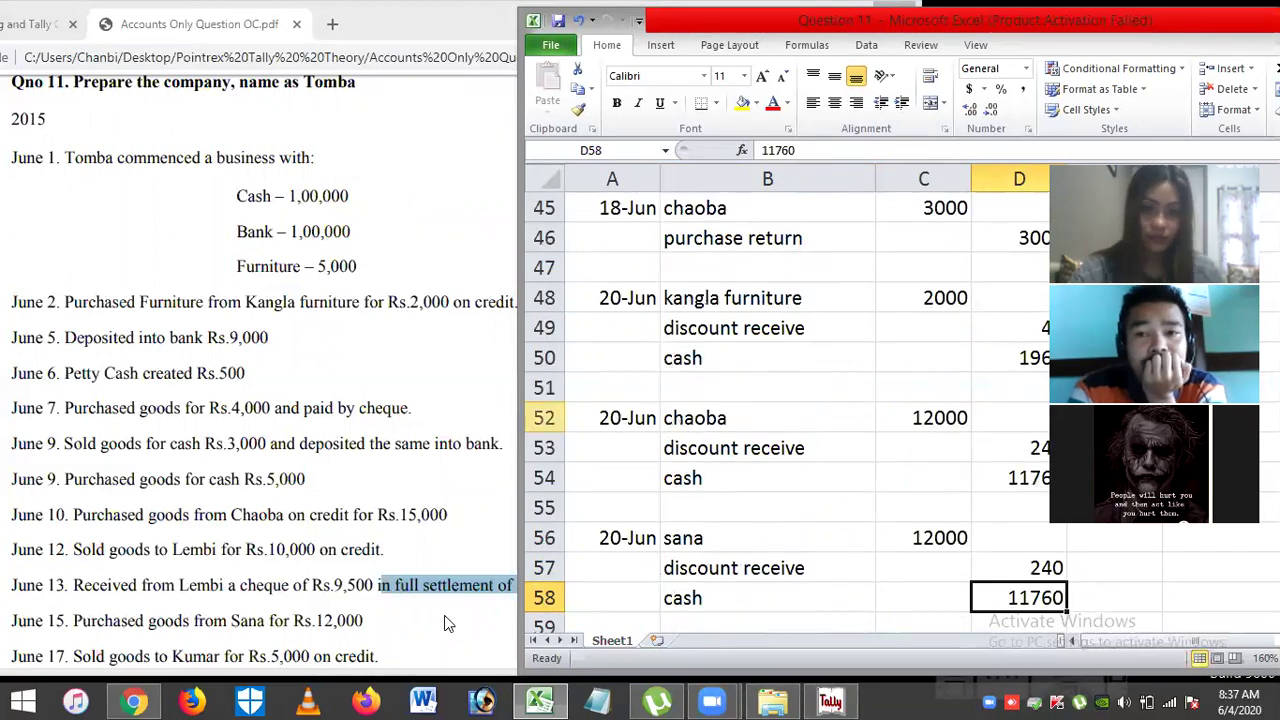
Step: Mark the June 18 return of 1/5th worth of goods and the June 10 credit purchase from Chaoba in the PDF
left_click(424, 664)
scroll(424, 664, "down", 3)
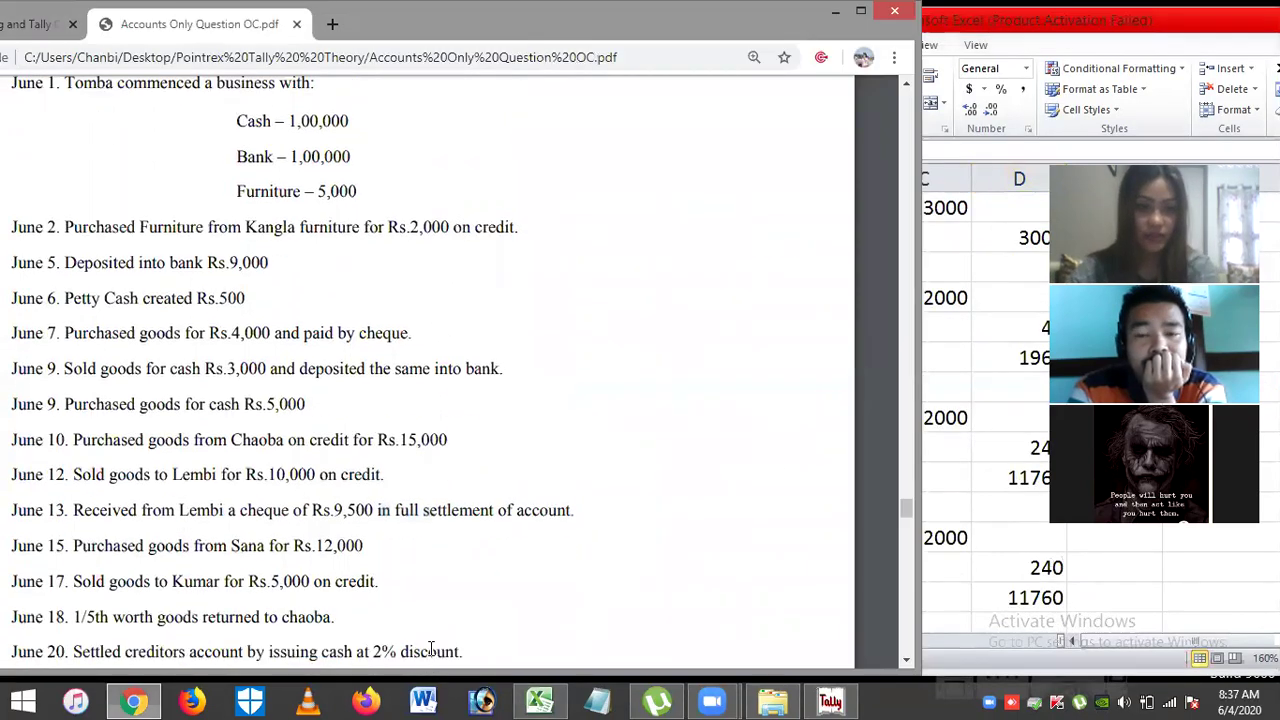
left_click_drag(64, 429, 372, 434)
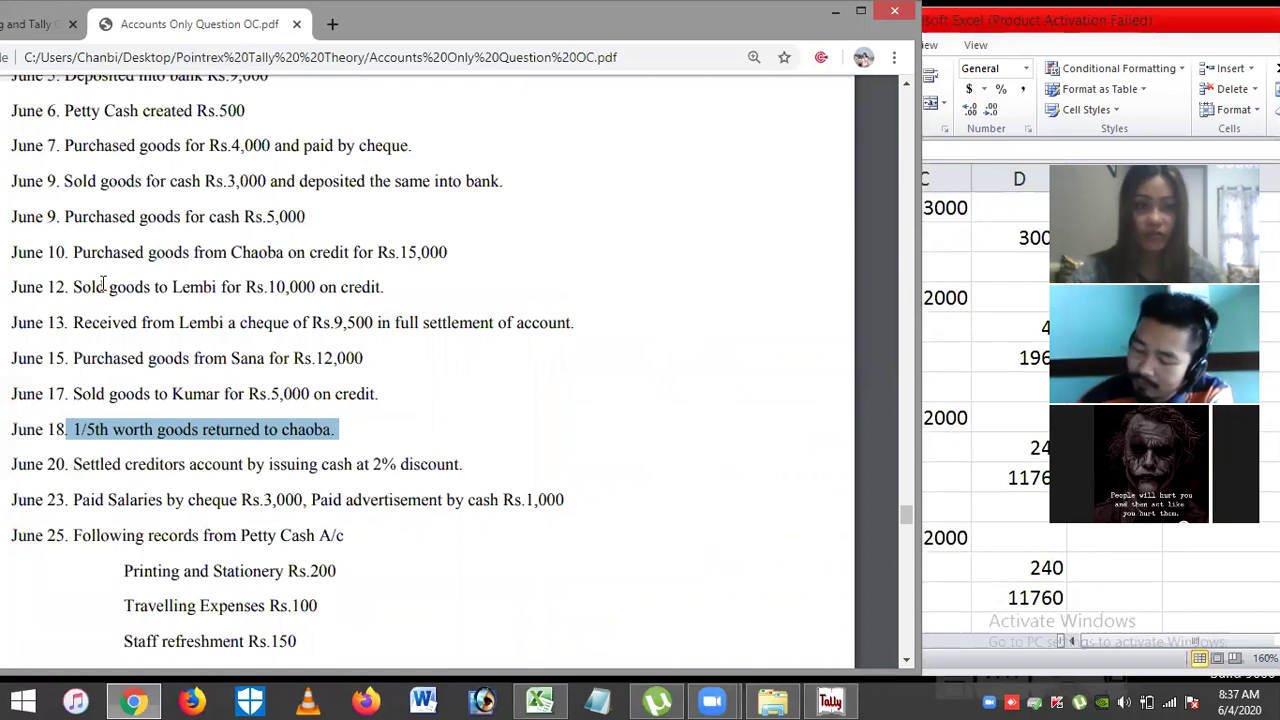
left_click_drag(10, 252, 455, 252)
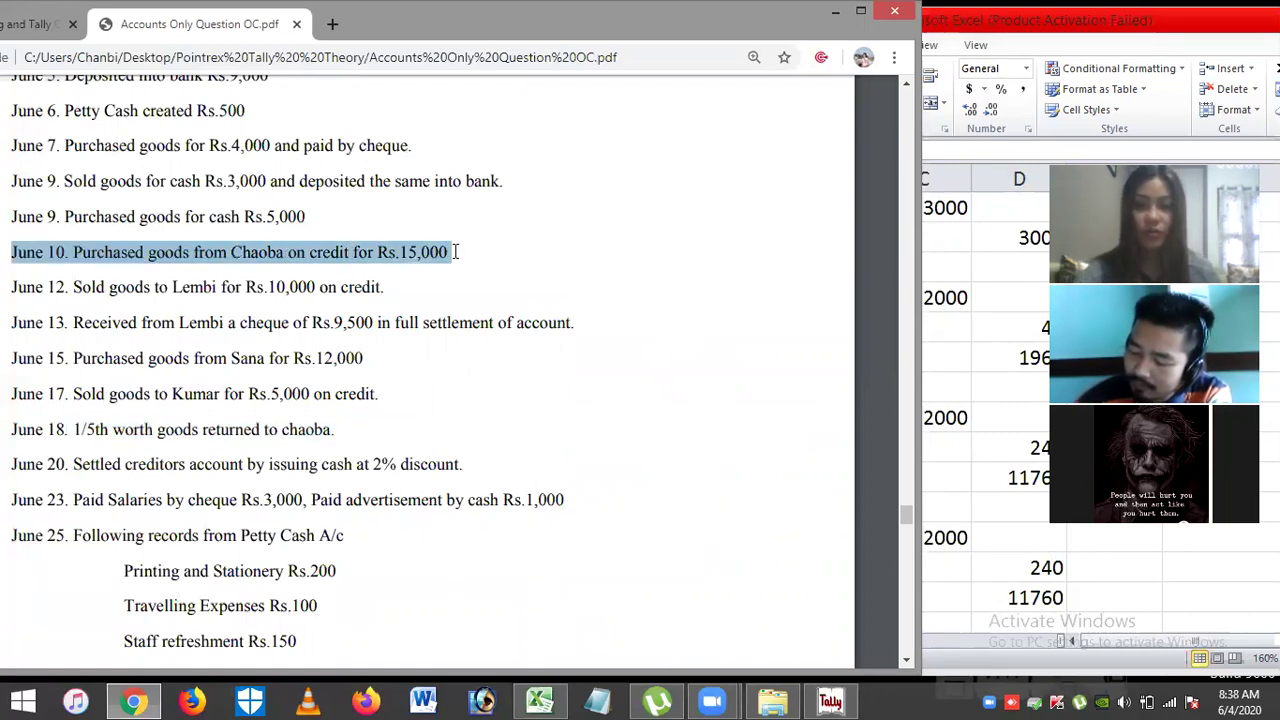
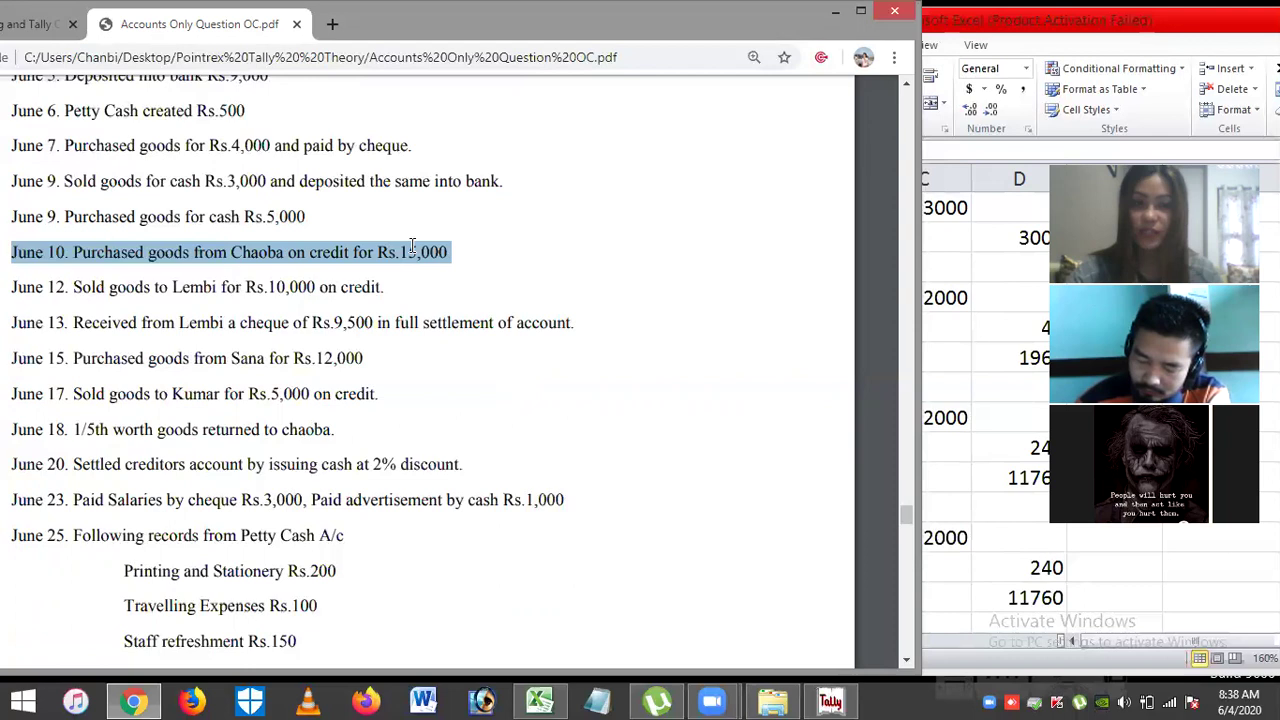
Step: Return to the workbook and examine the 18-Jun entry's chaoba debit and purchase return lines
left_click(994, 530)
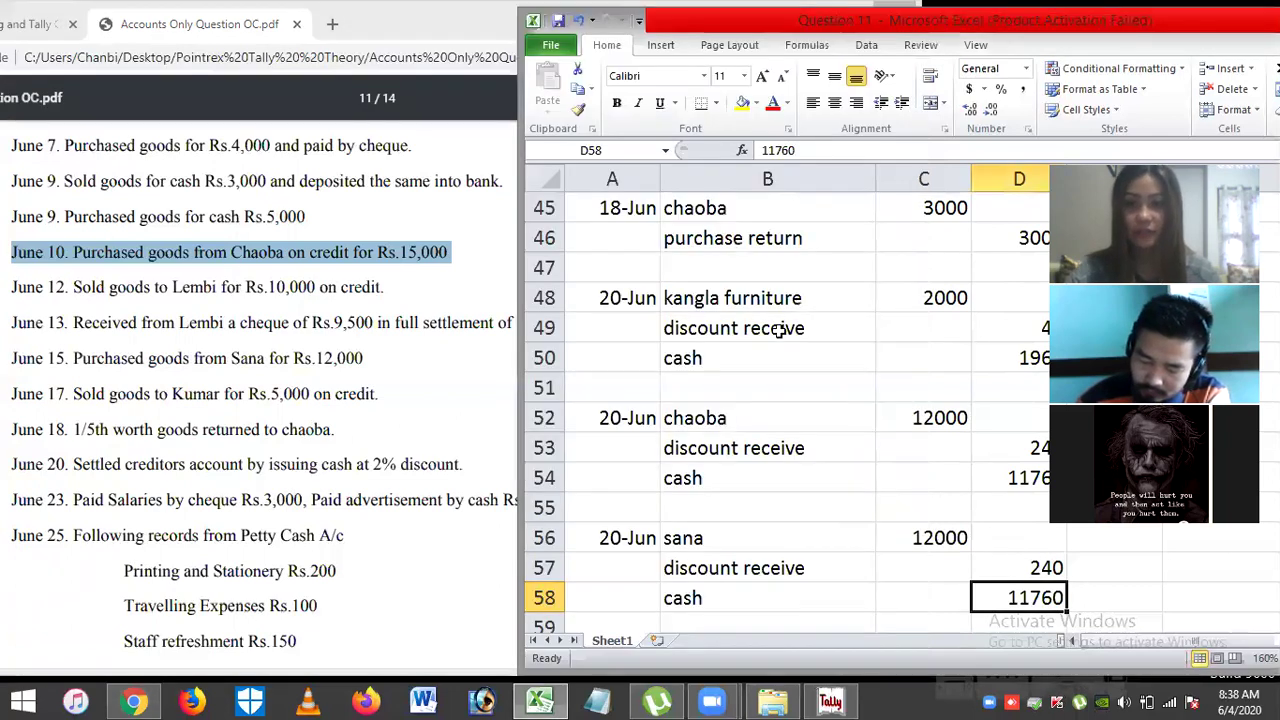
key("Up")
left_click(710, 208)
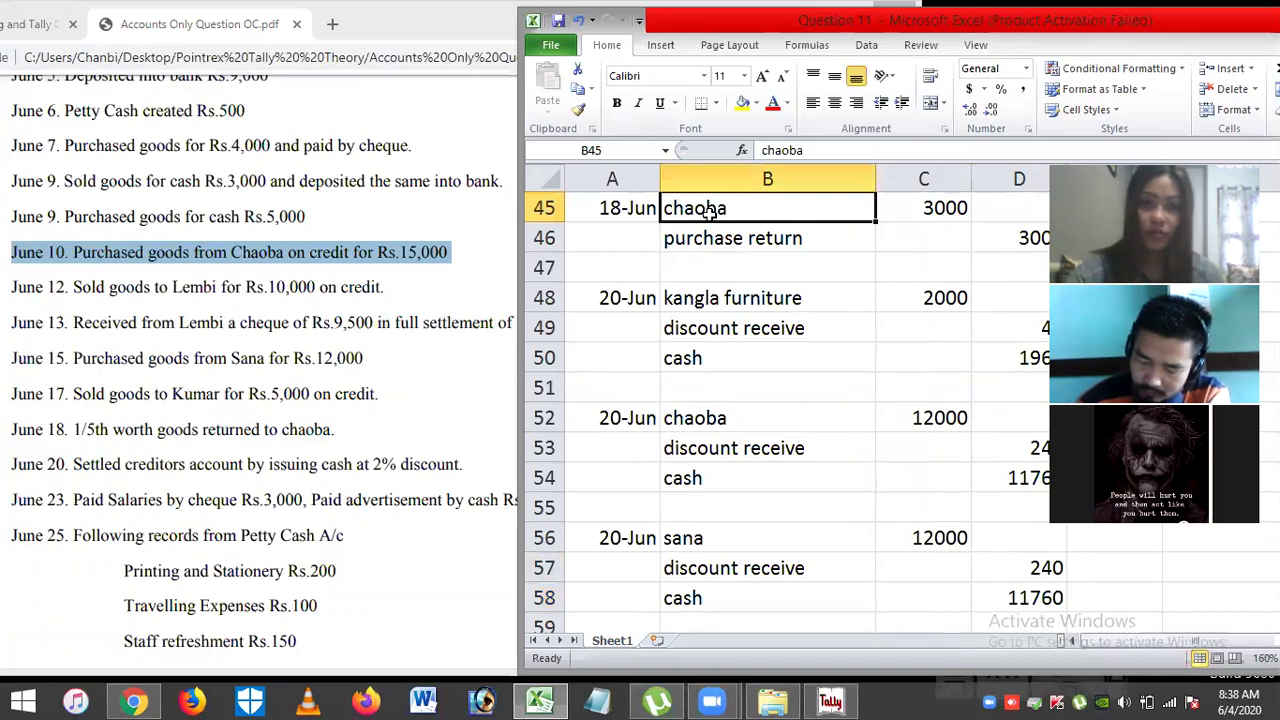
left_click(712, 246)
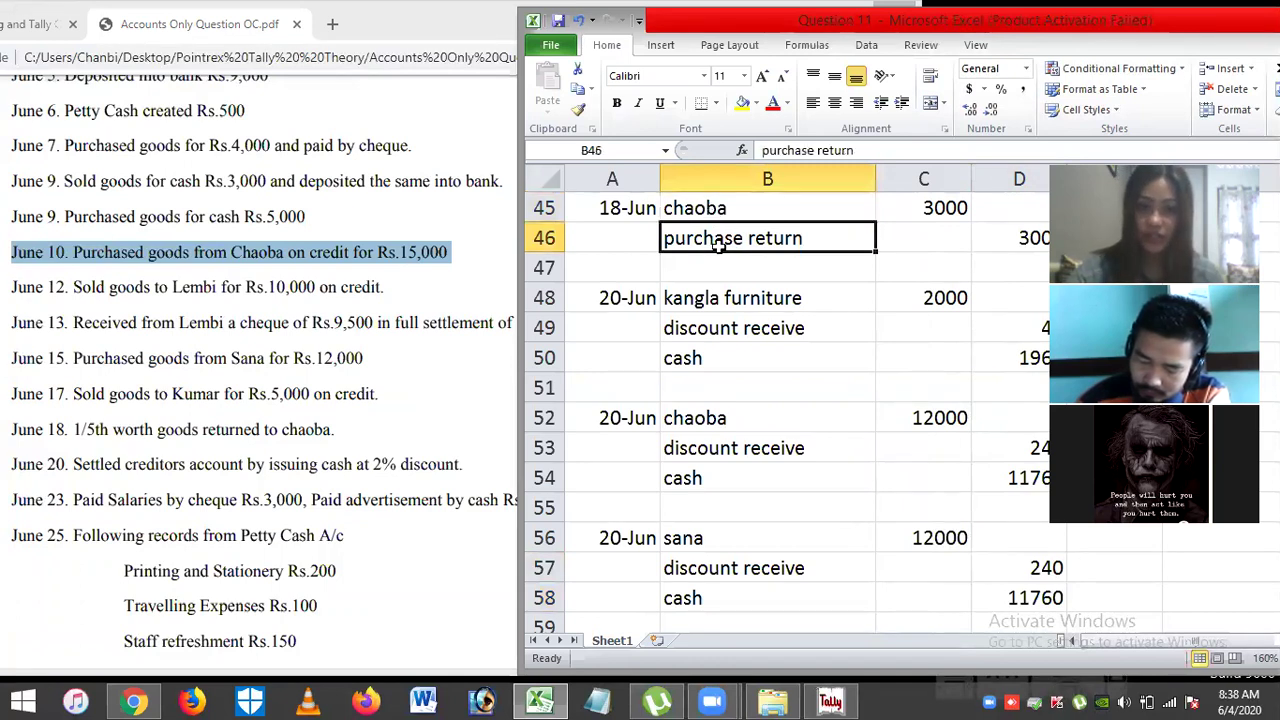
left_click(944, 210)
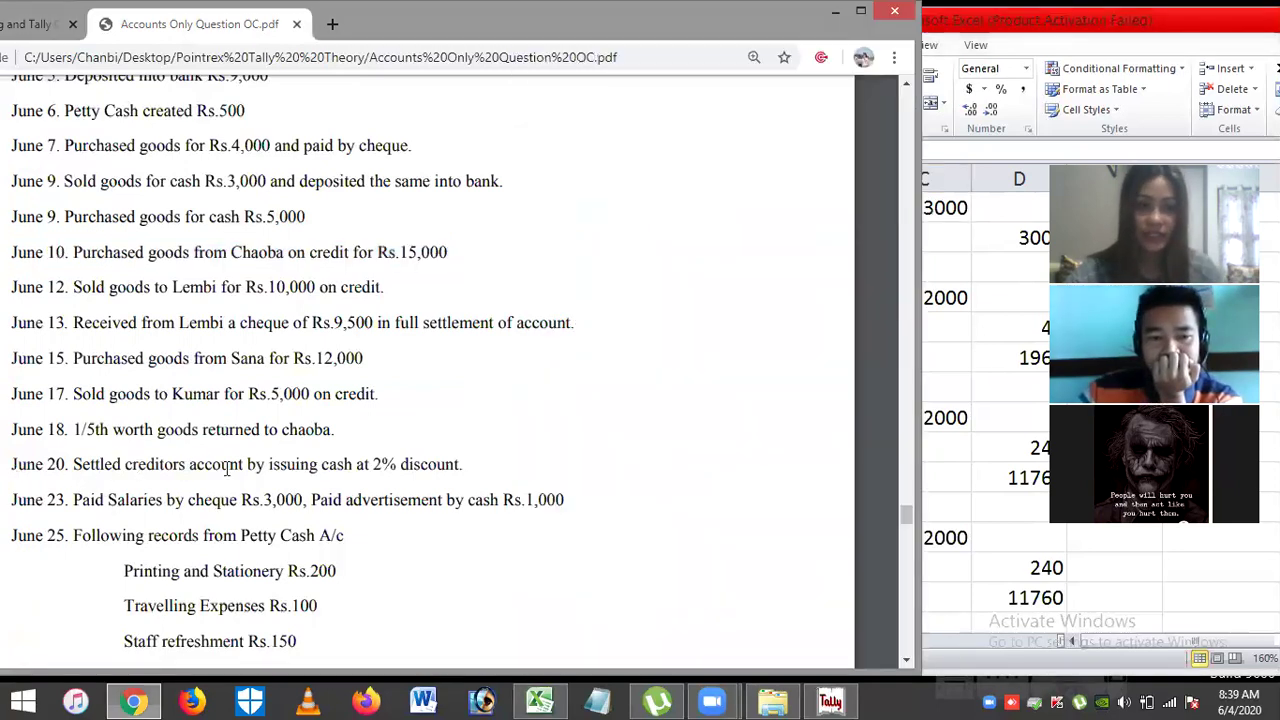
Step: Mark the June 20 creditors' settlement in the PDF, plus the purchases from Kangla furniture, Chaoba and Sana that it covers
left_click(12, 466)
left_click_drag(12, 466, 487, 473)
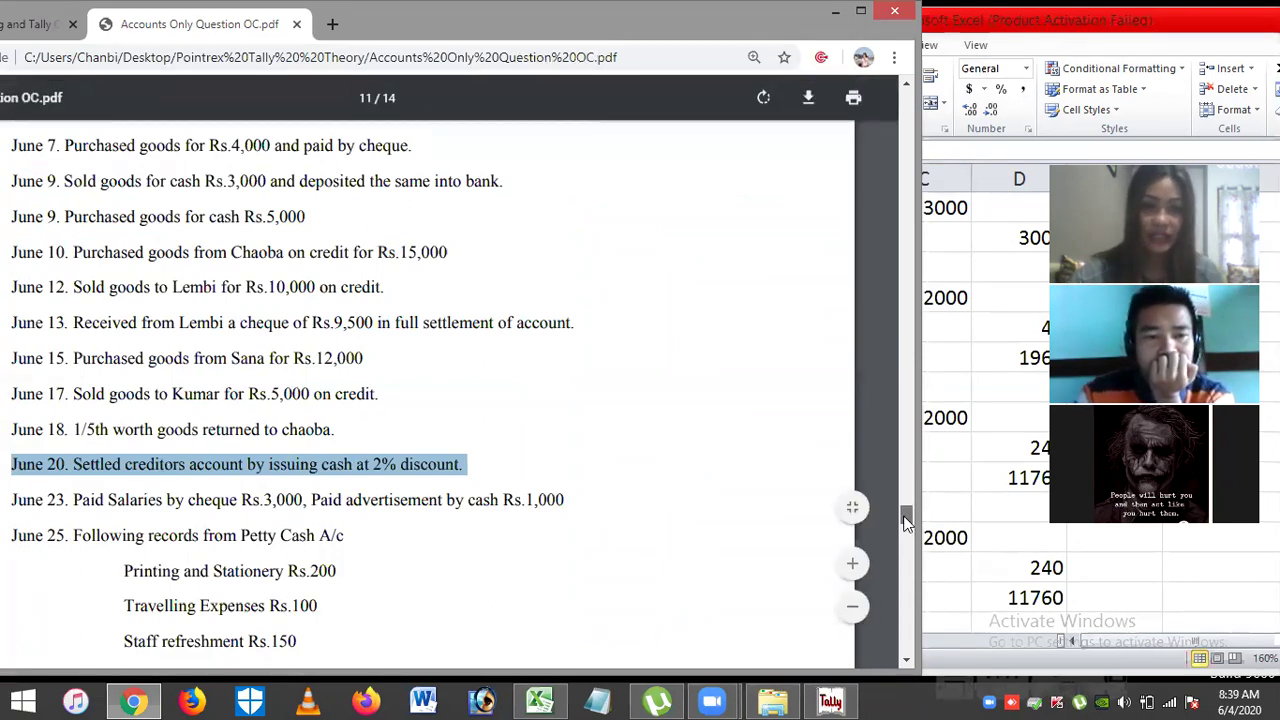
scroll(906, 520, "up", 1)
scroll(906, 518, "up", 3)
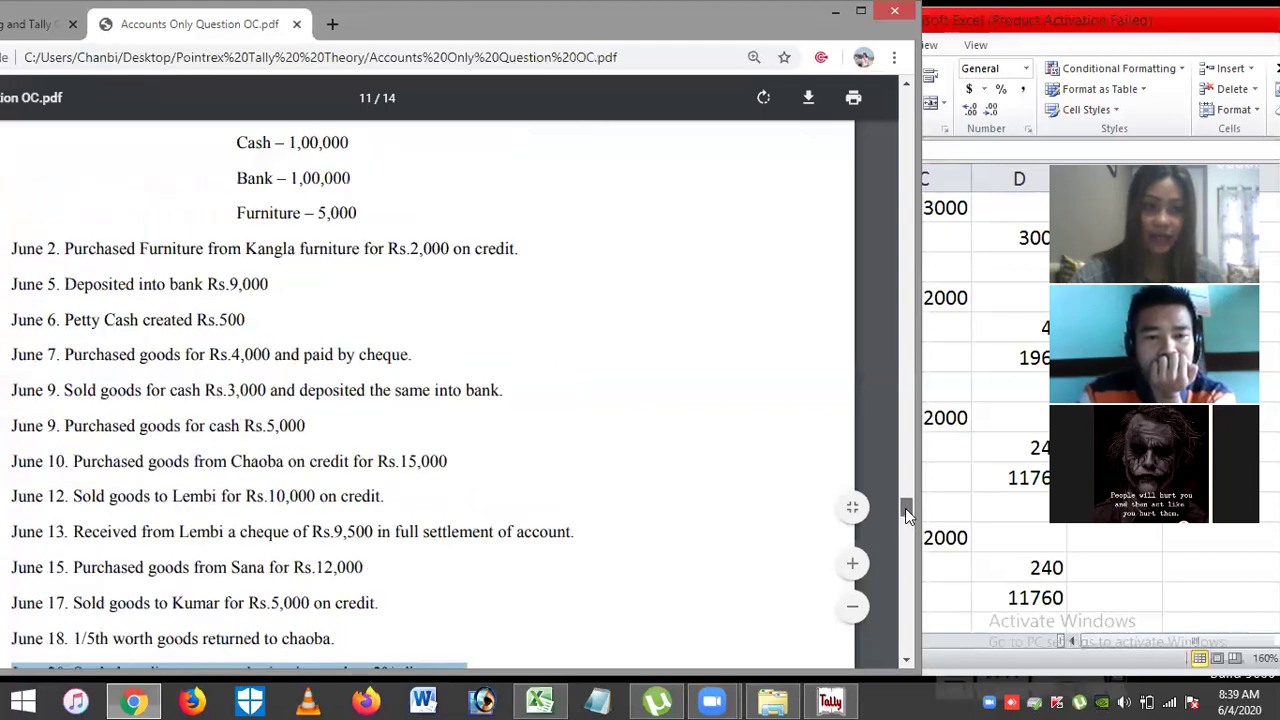
scroll(906, 518, "down", 3)
scroll(906, 520, "up", 2)
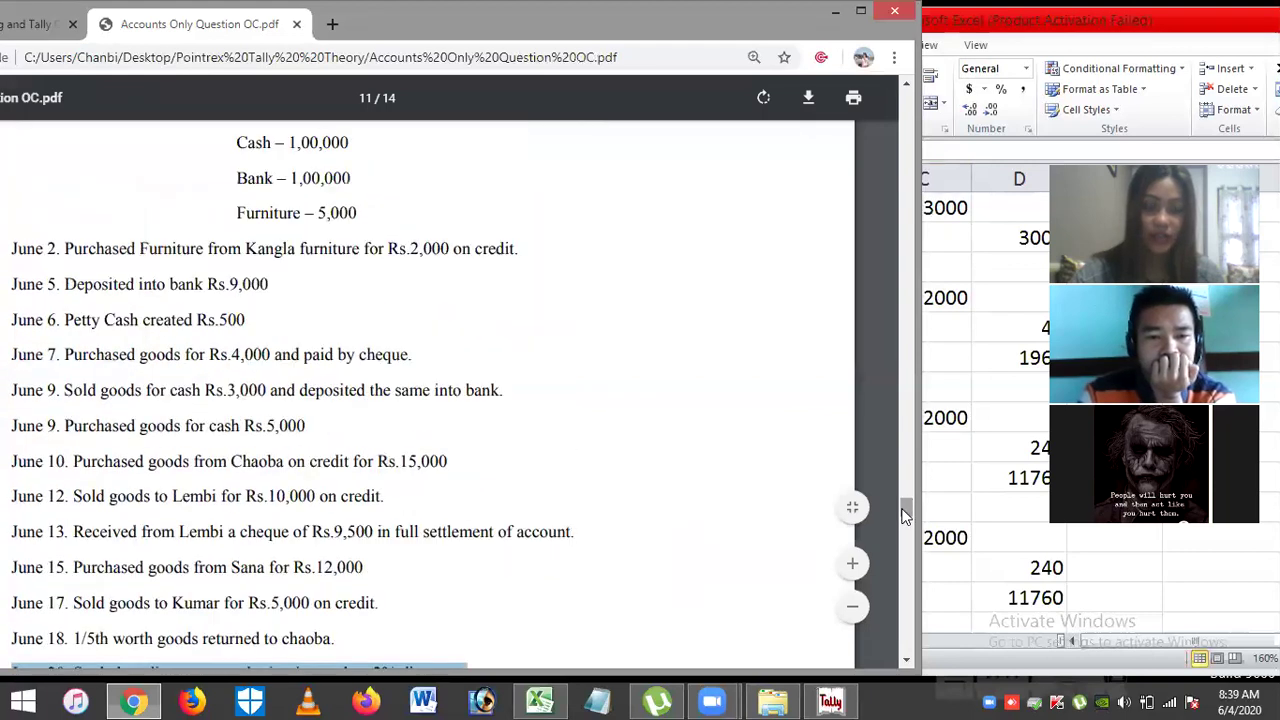
left_click_drag(58, 249, 539, 253)
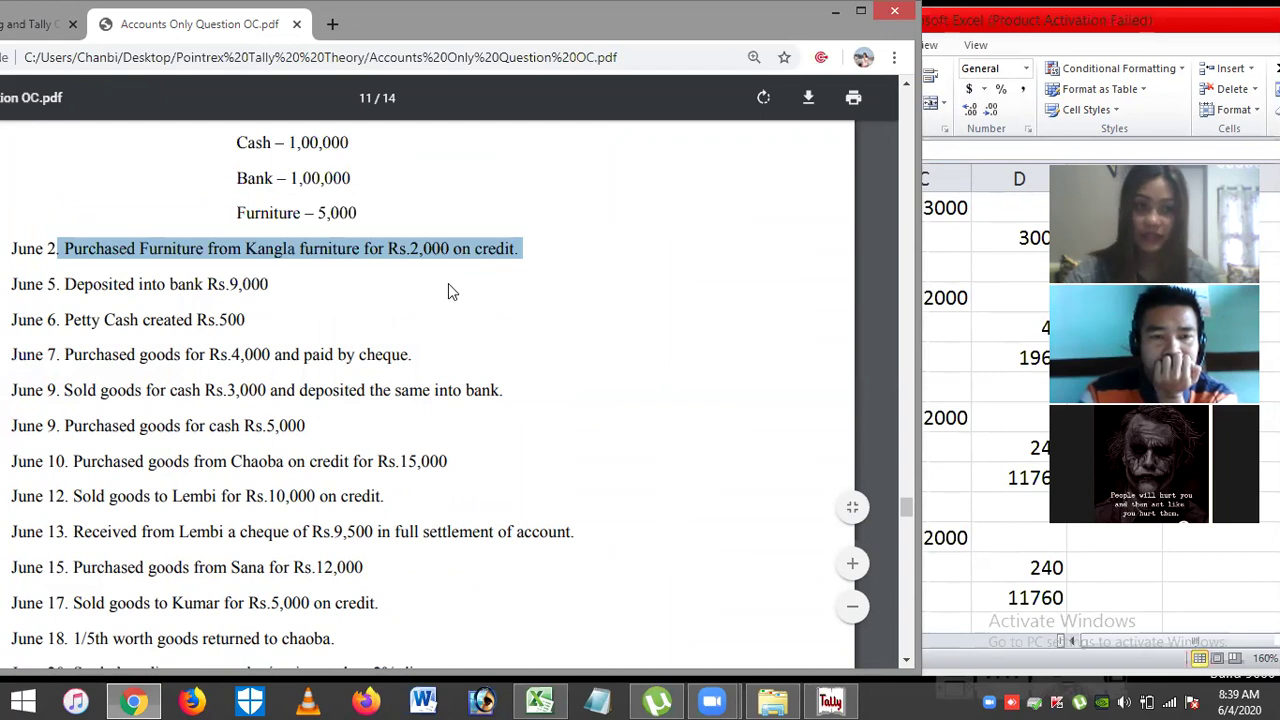
left_click_drag(73, 462, 479, 452)
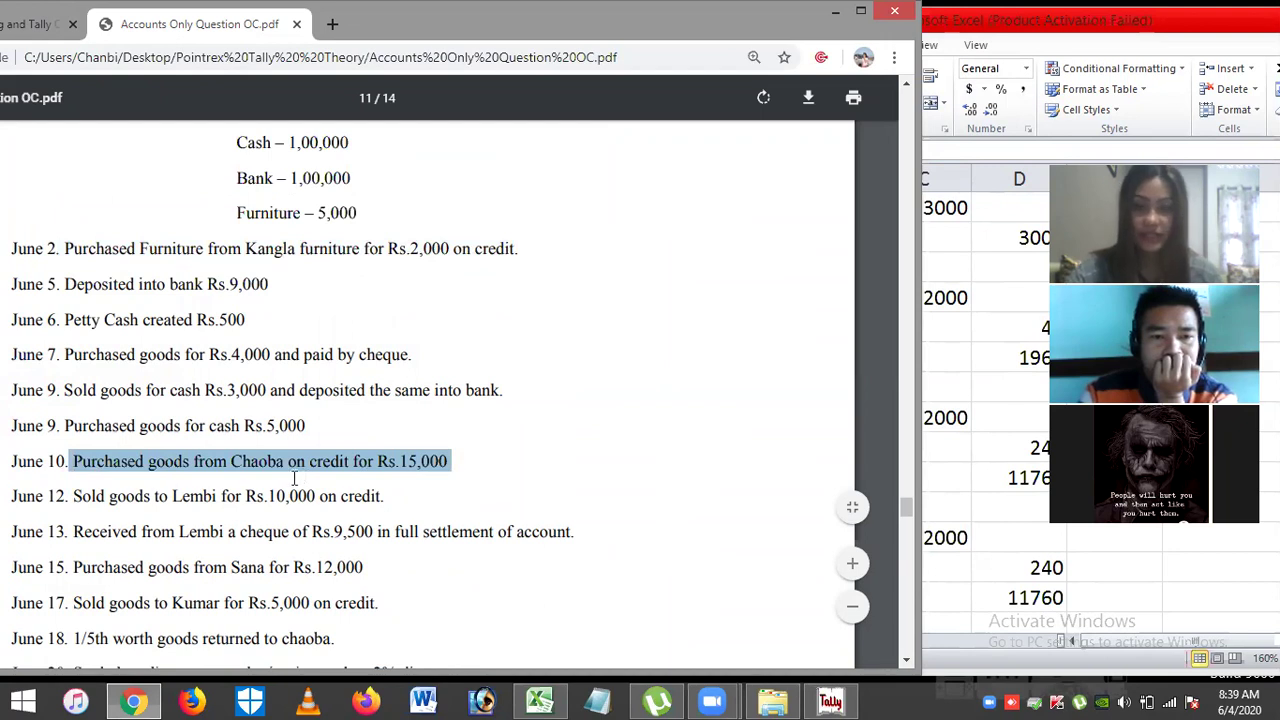
left_click_drag(72, 567, 397, 569)
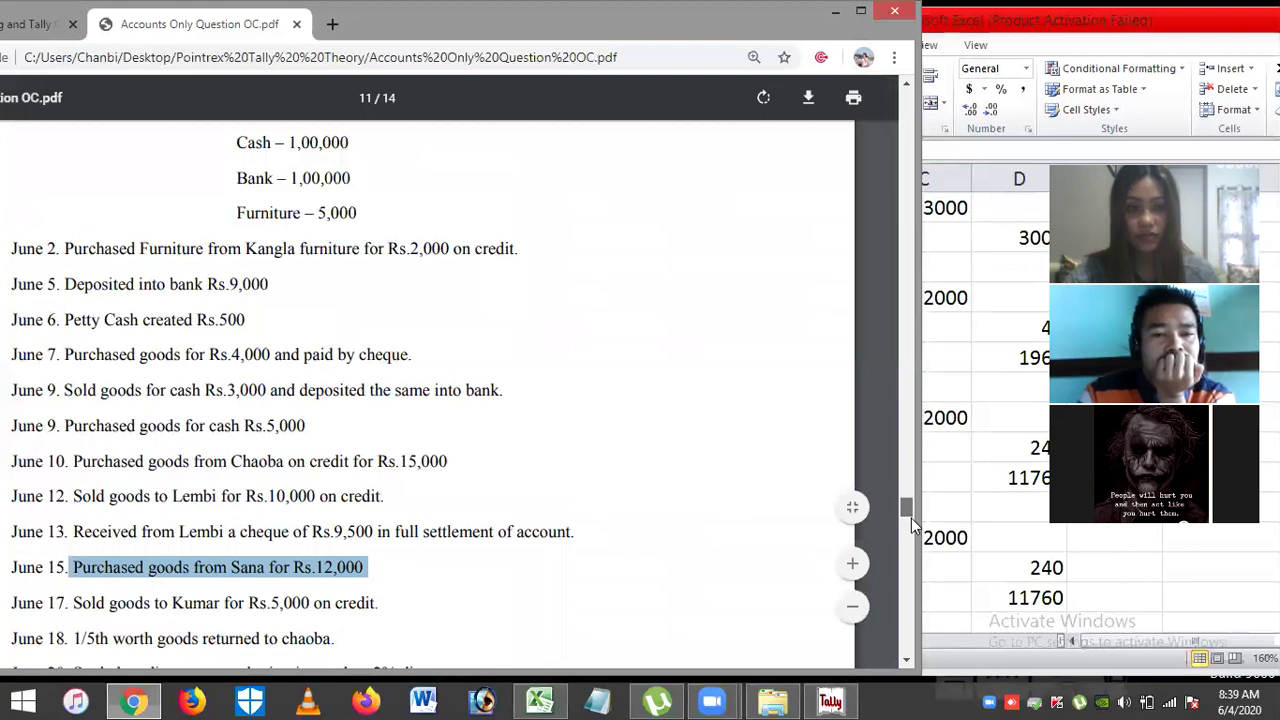
Step: Recheck the June transactions in the PDF, and examine the workbook's 20-Jun kangla furniture debit and discount receive lines
left_click_drag(910, 518, 912, 527)
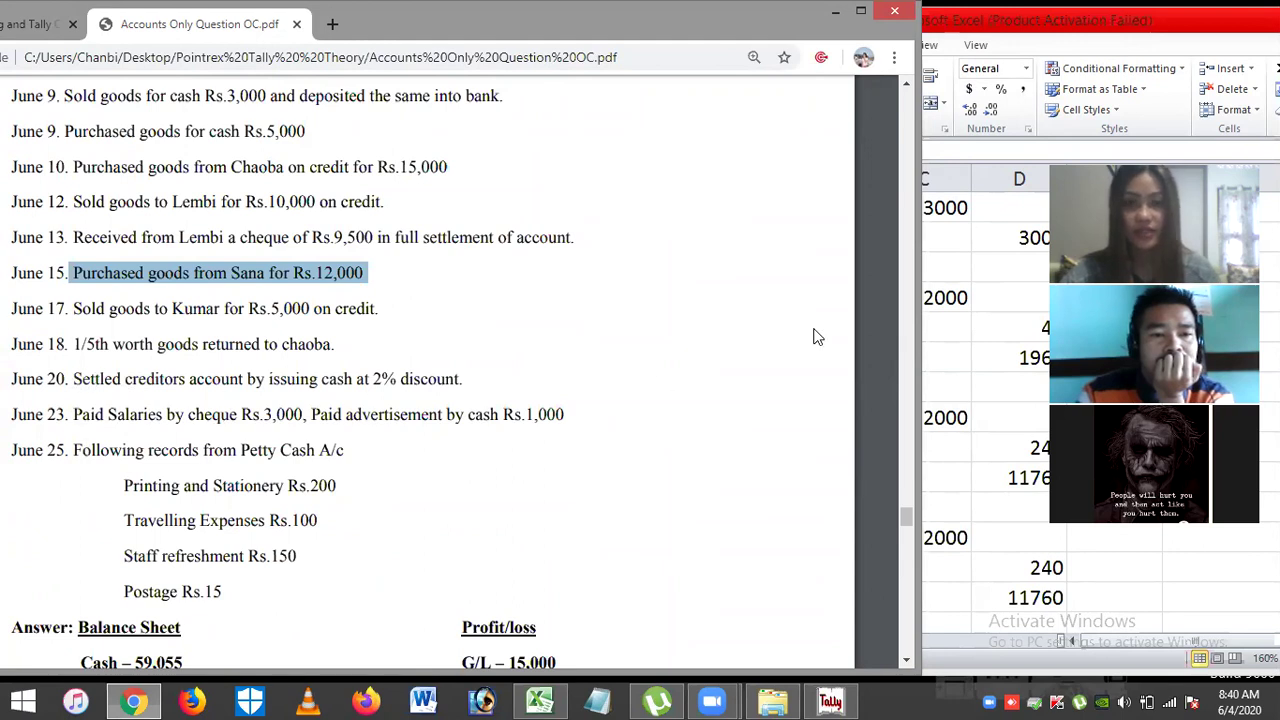
scroll(909, 510, "up", 3)
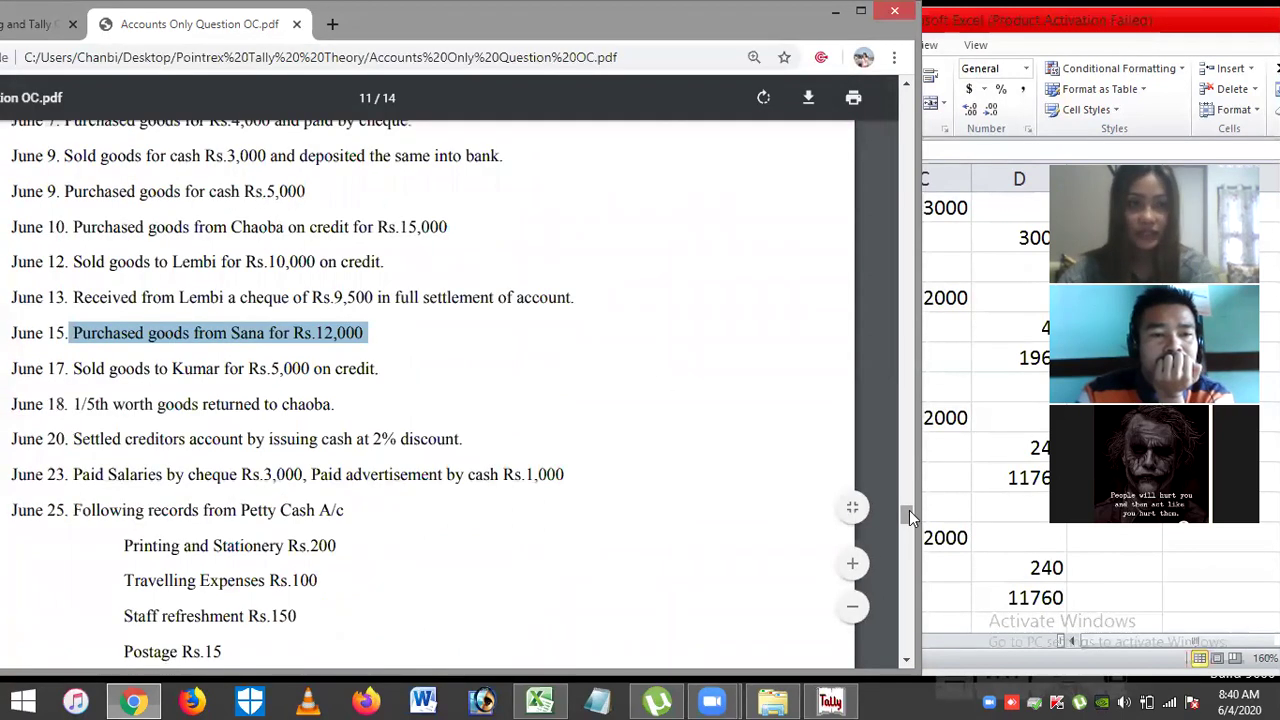
scroll(909, 510, "up", 1)
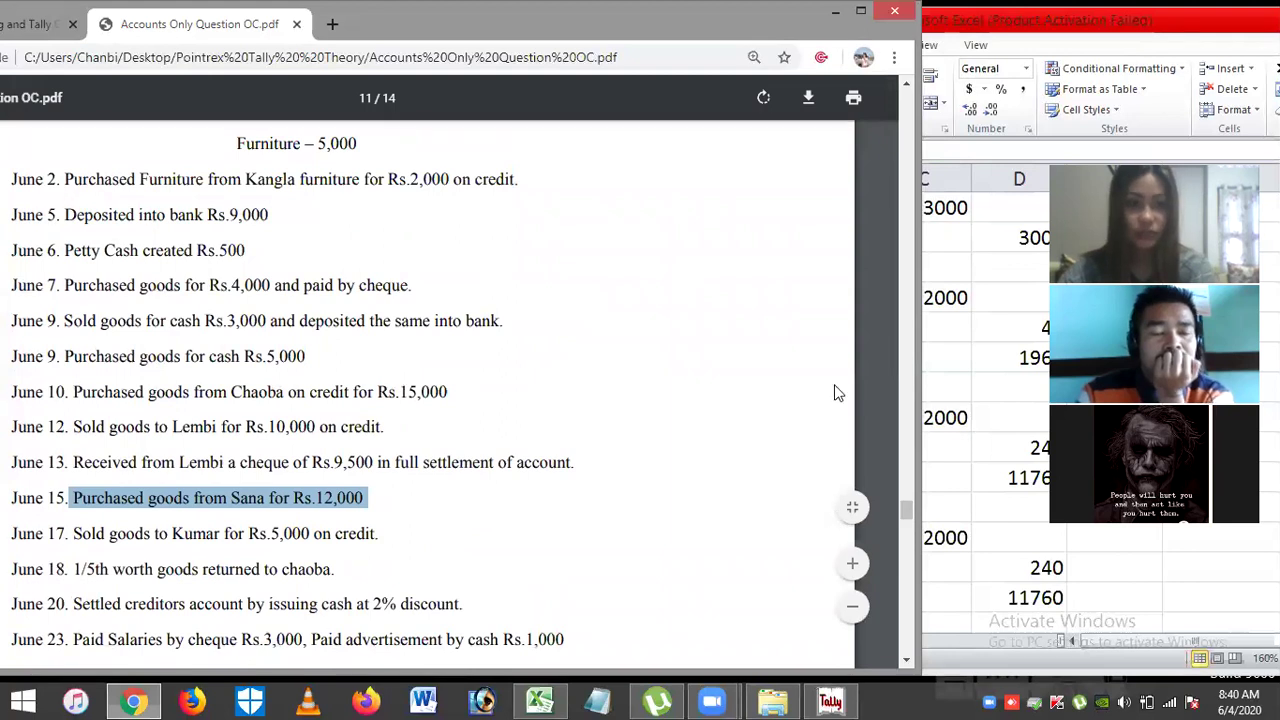
scroll(837, 391, "down", 1)
key("alt+Tab")
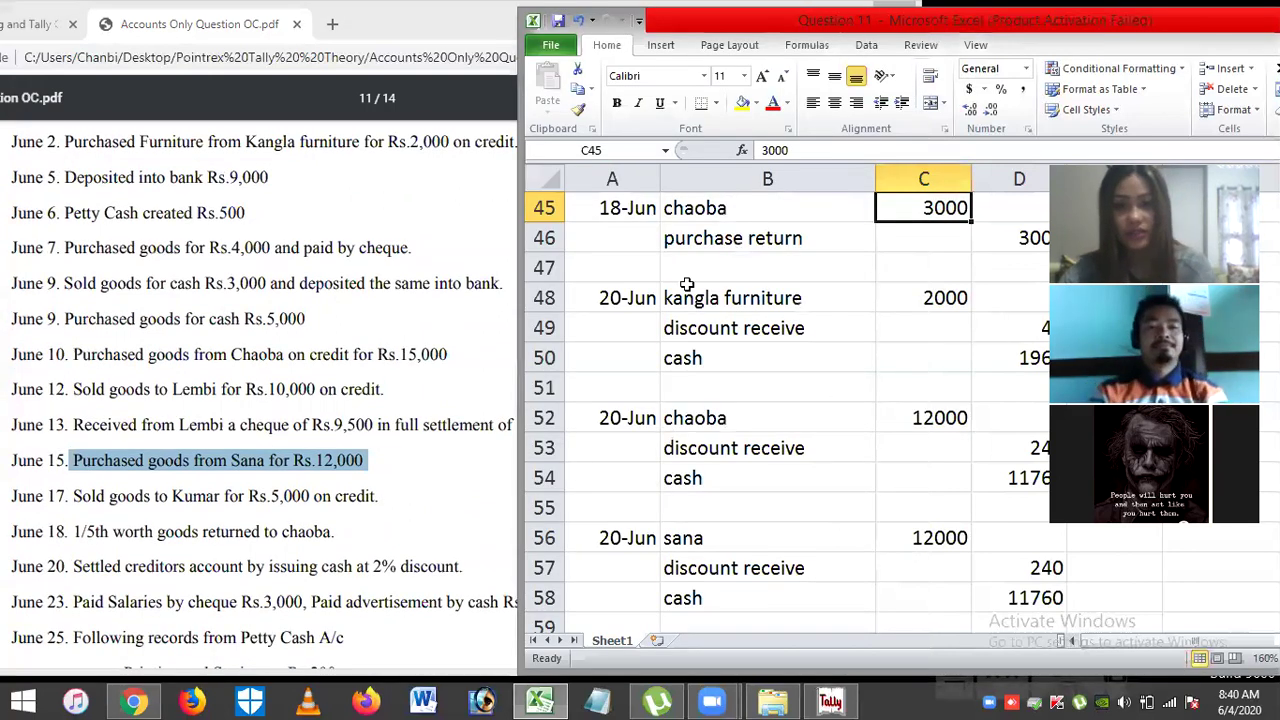
left_click(620, 297)
left_click(686, 297)
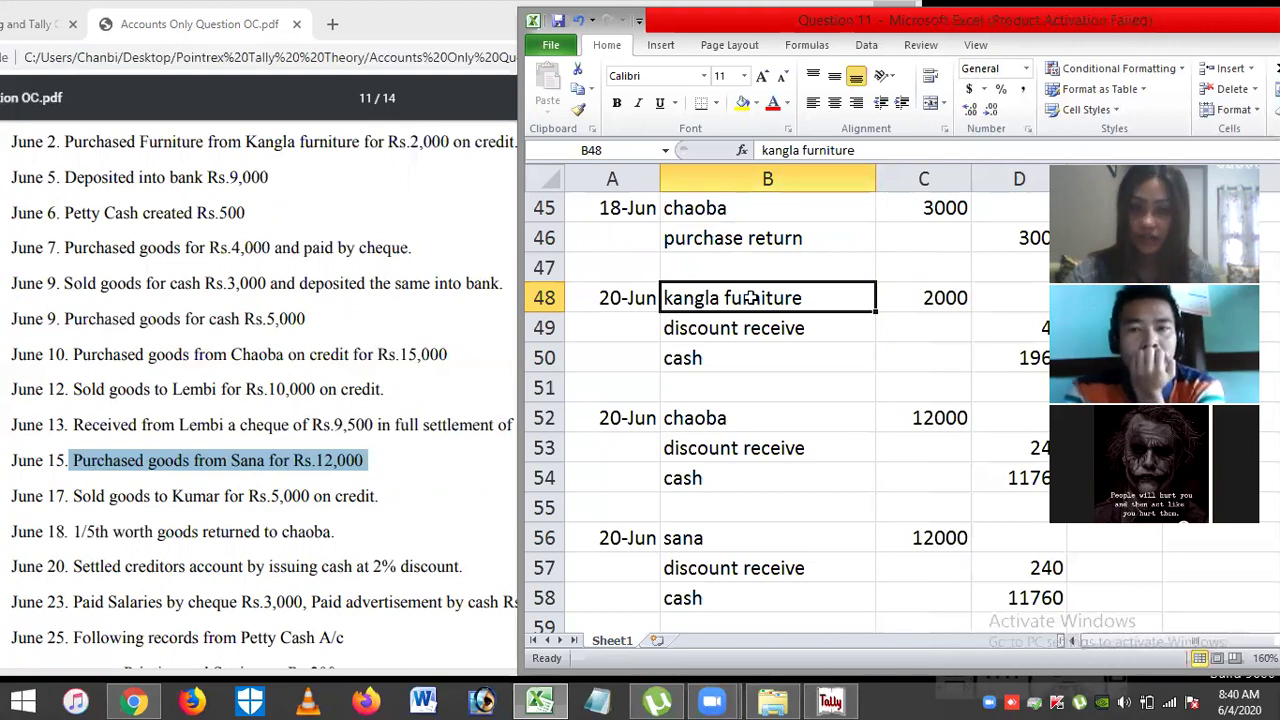
left_click(964, 298)
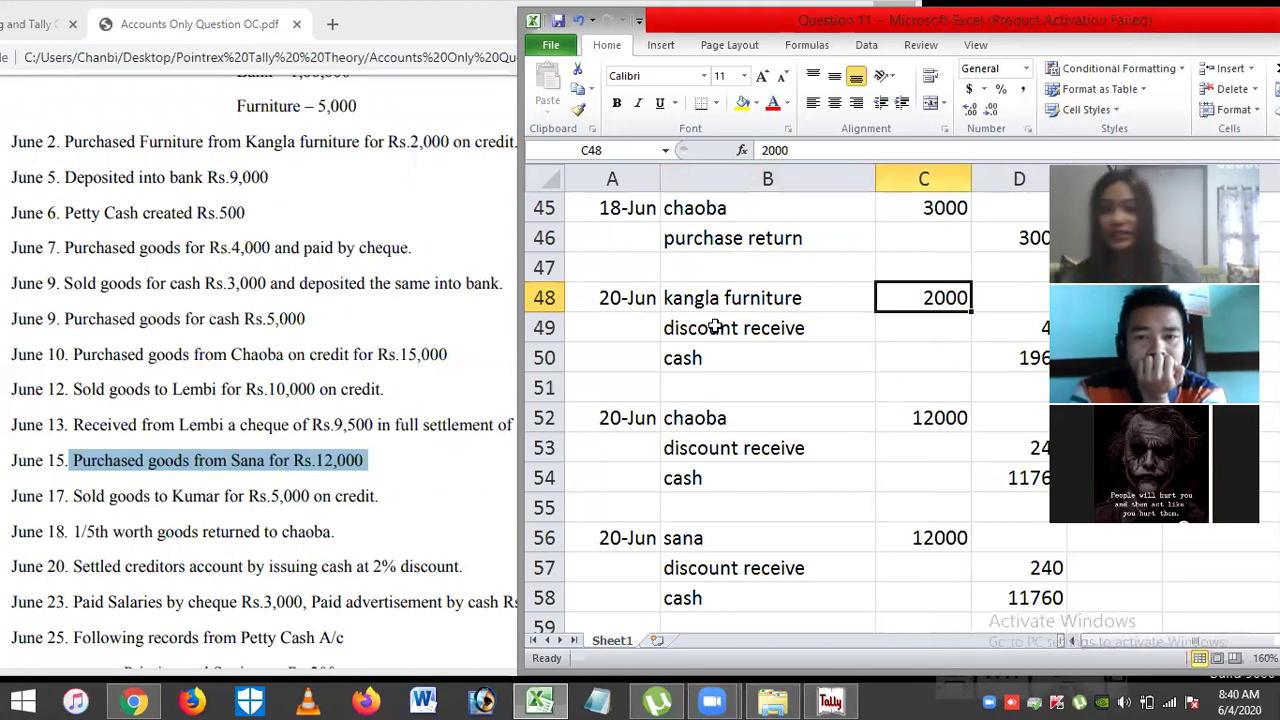
left_click(715, 327)
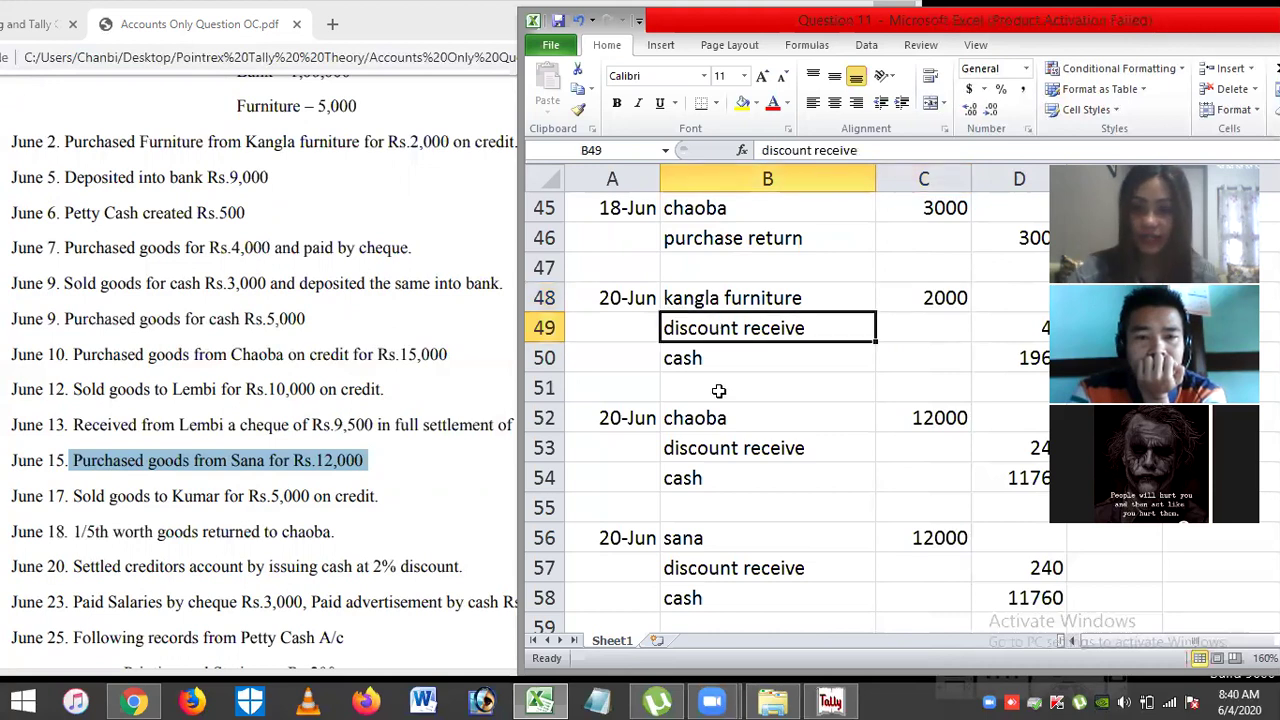
left_click(684, 296)
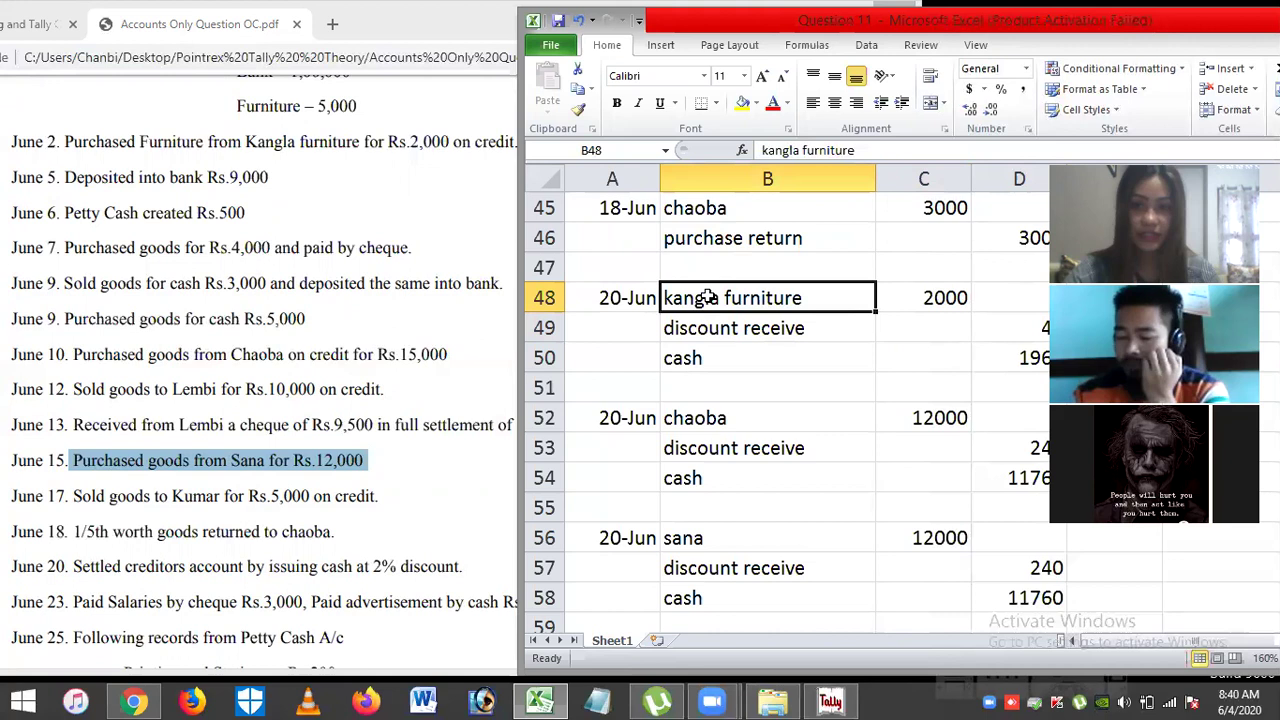
left_click(945, 296)
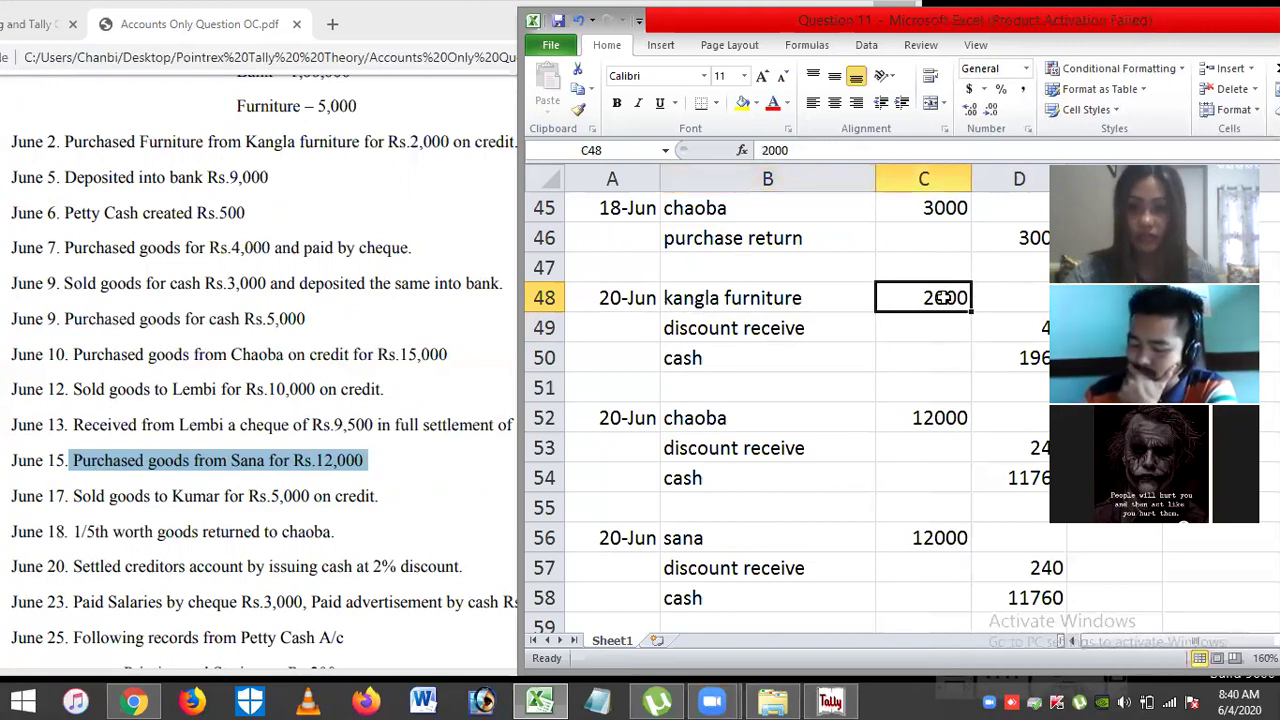
left_click(756, 329)
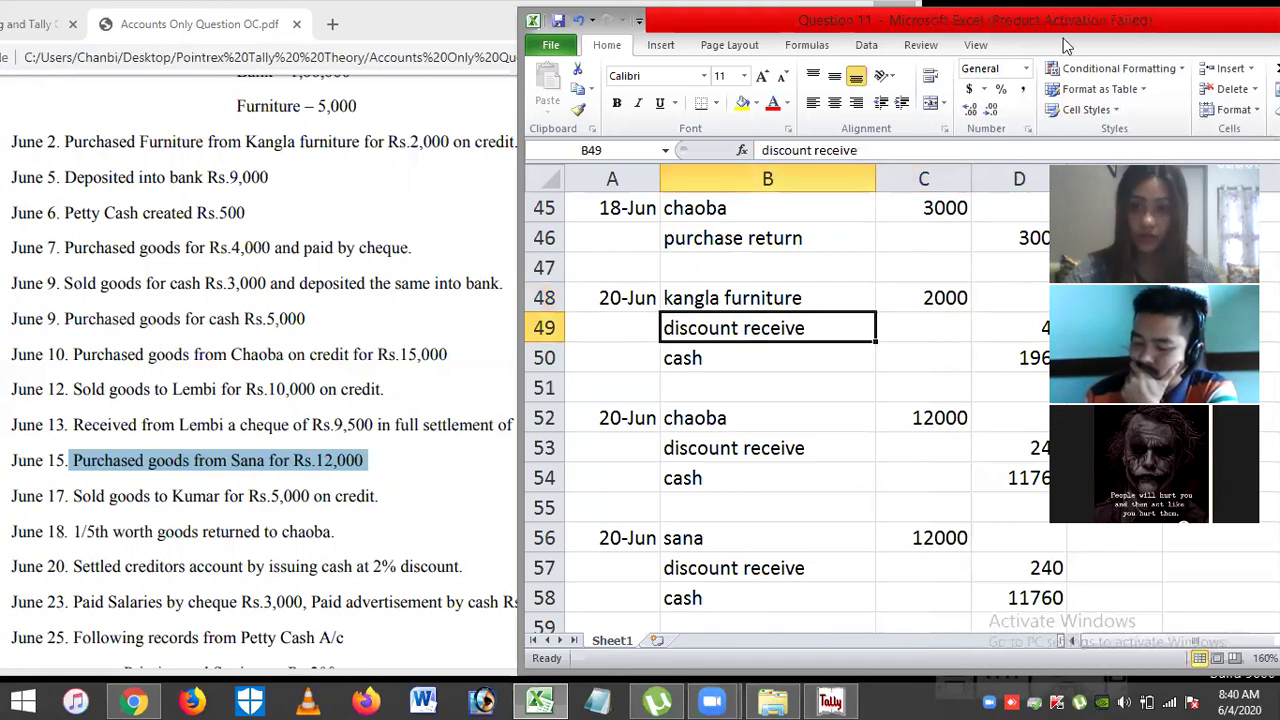
Step: Shift the workbook window to uncover column D and examine the kangla furniture settlement's debit, discount and cash lines
left_click_drag(1067, 22, 1023, 15)
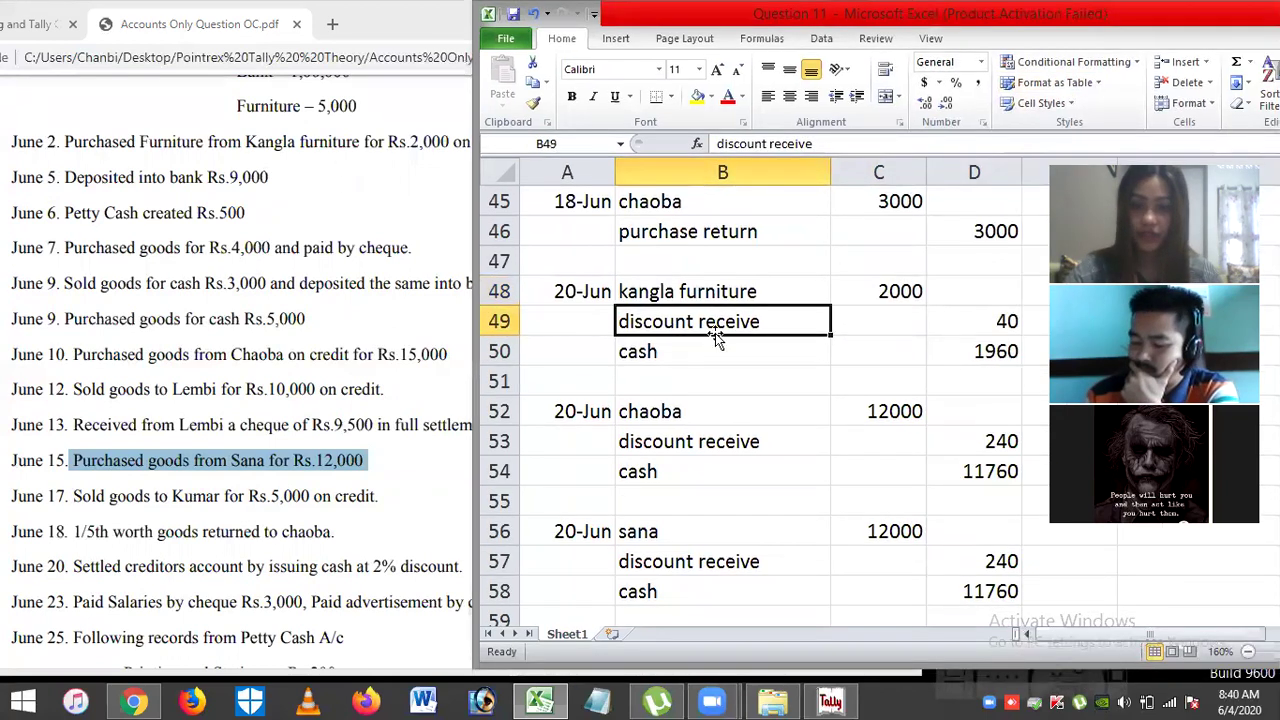
left_click(906, 291)
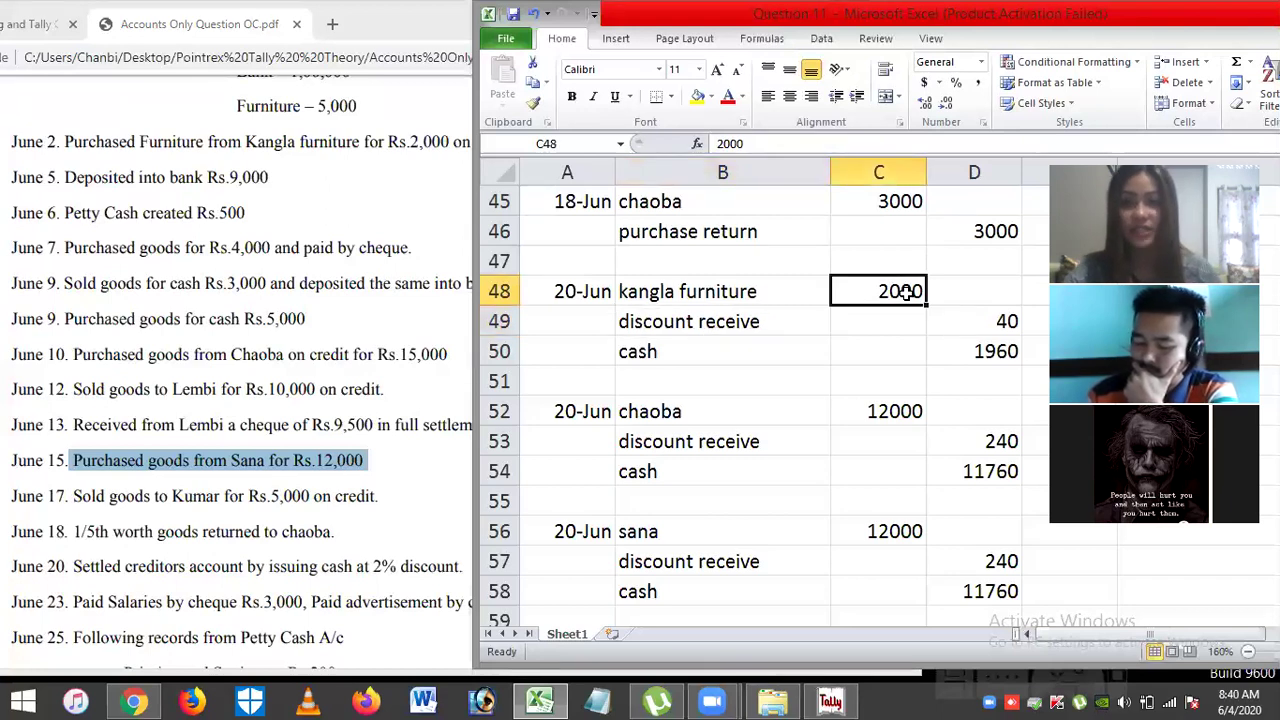
left_click(986, 321)
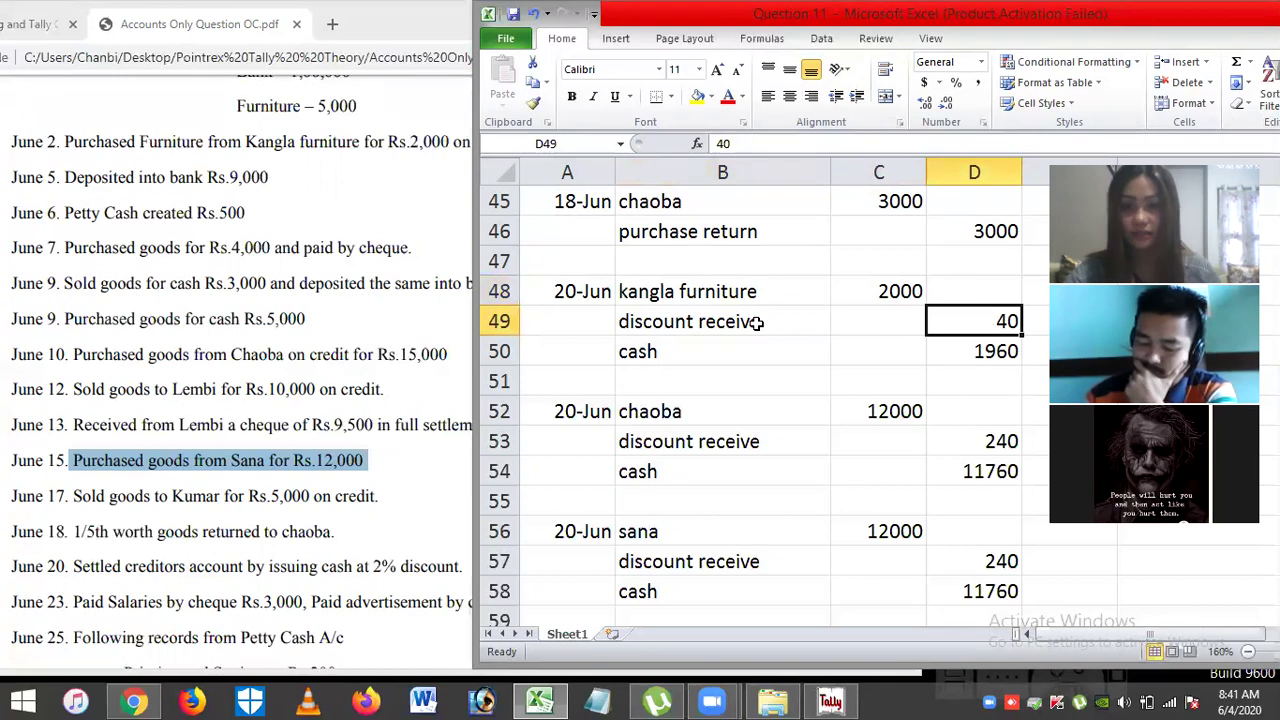
left_click(685, 353)
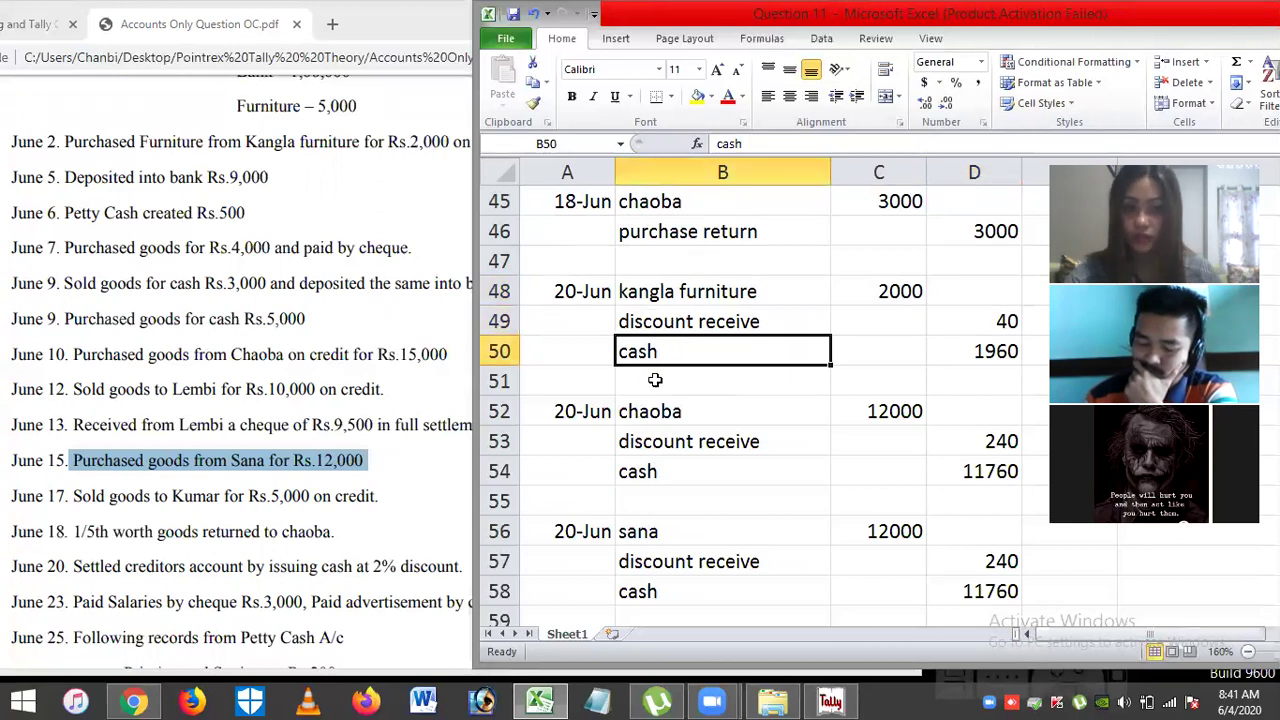
Step: Examine the amounts in the 20-Jun kangla furniture settlement, comparing the debit with the discount receive and cash credits
left_click(887, 294)
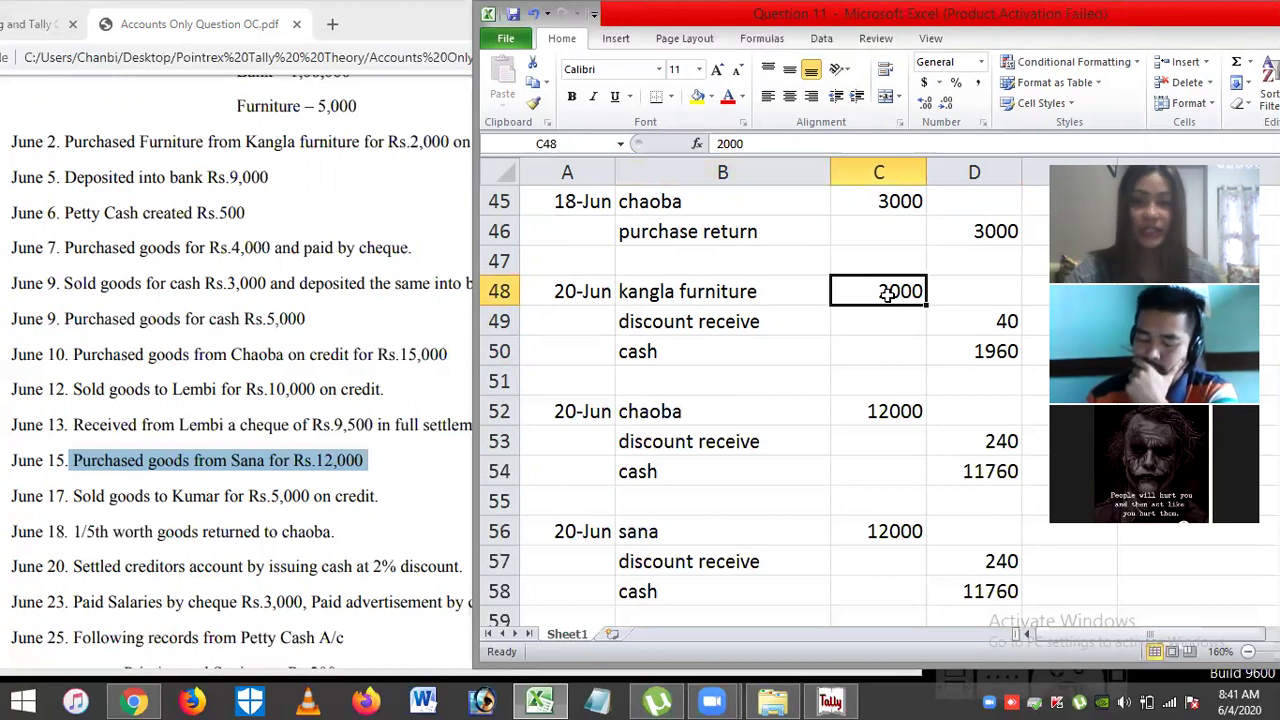
left_click(945, 320)
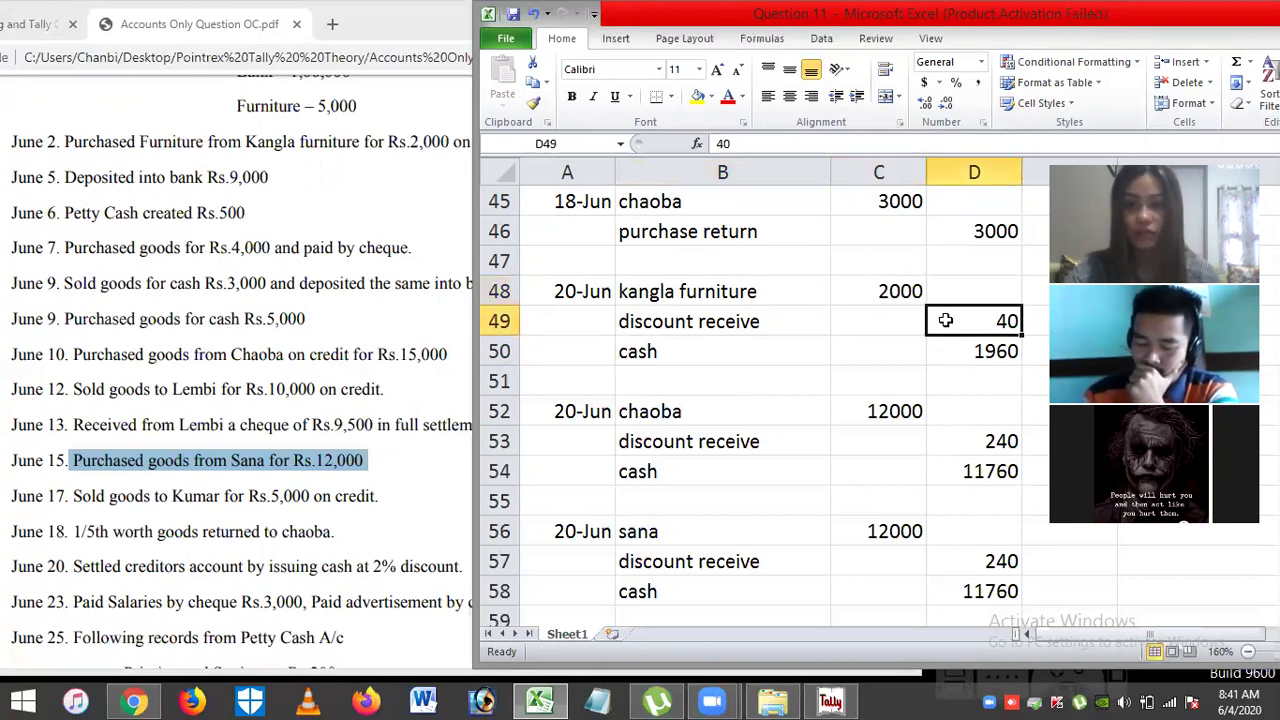
left_click(763, 346)
left_click(962, 356)
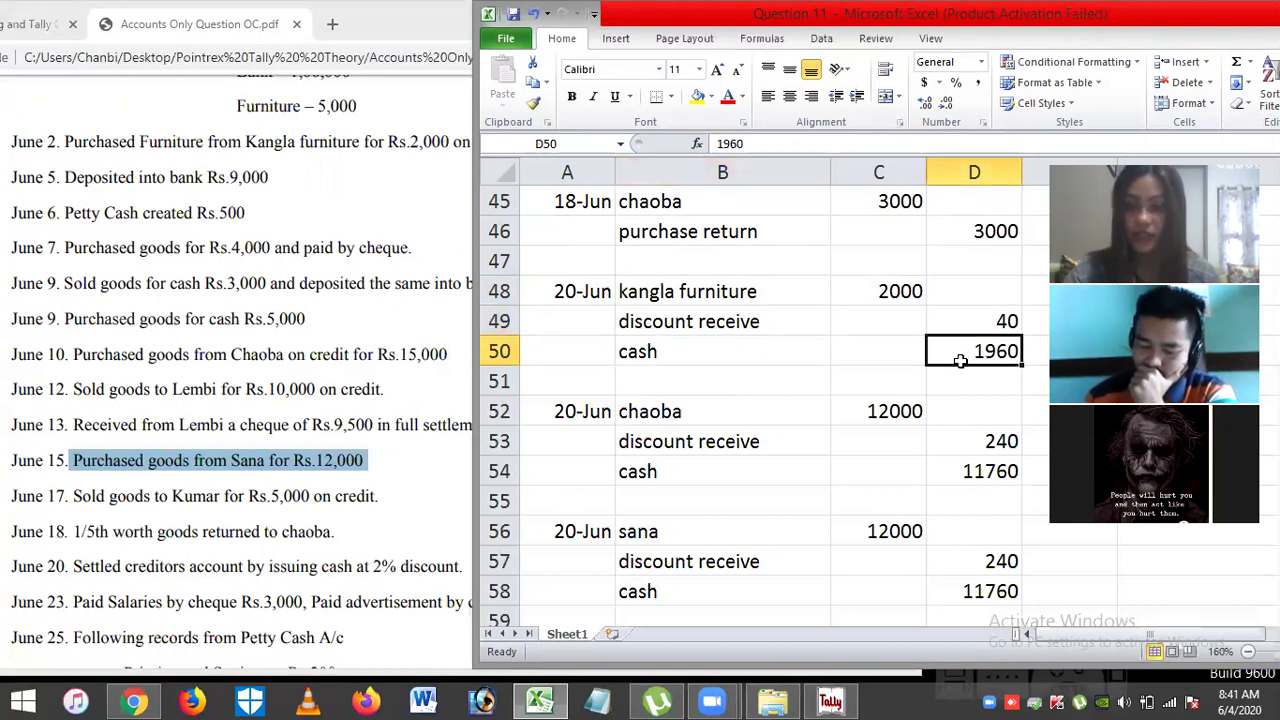
left_click(877, 292)
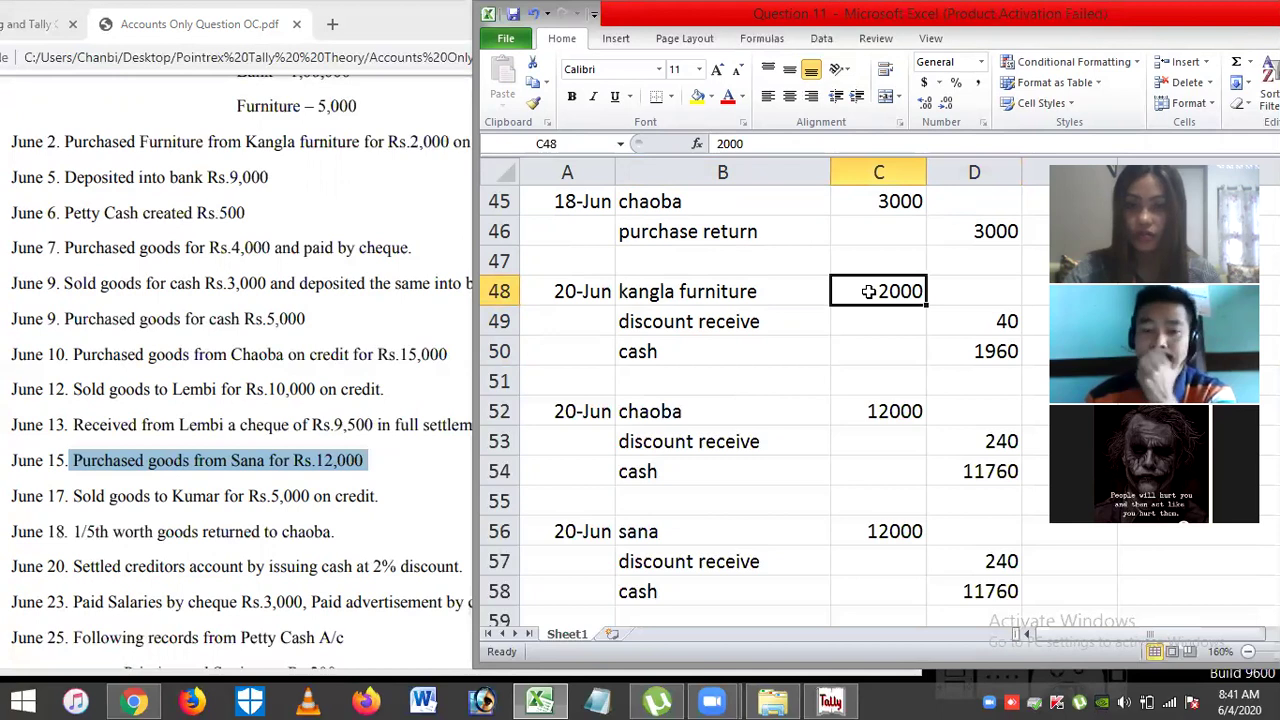
left_click(984, 352)
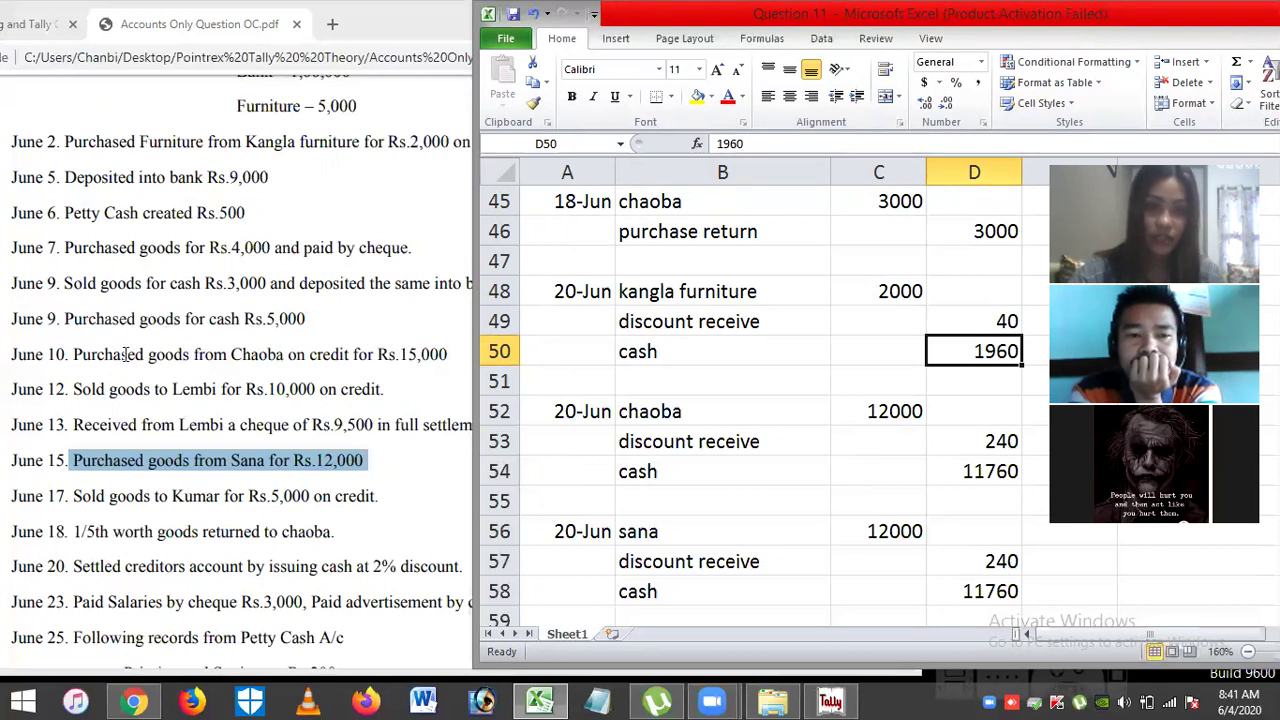
Step: Mark the June 10 credit purchase in the PDF and examine the matching 20-Jun settlement's debit, discount receive and cash lines in rows 52 to 54
left_click_drag(67, 354, 829, 423)
key("alt+Tab")
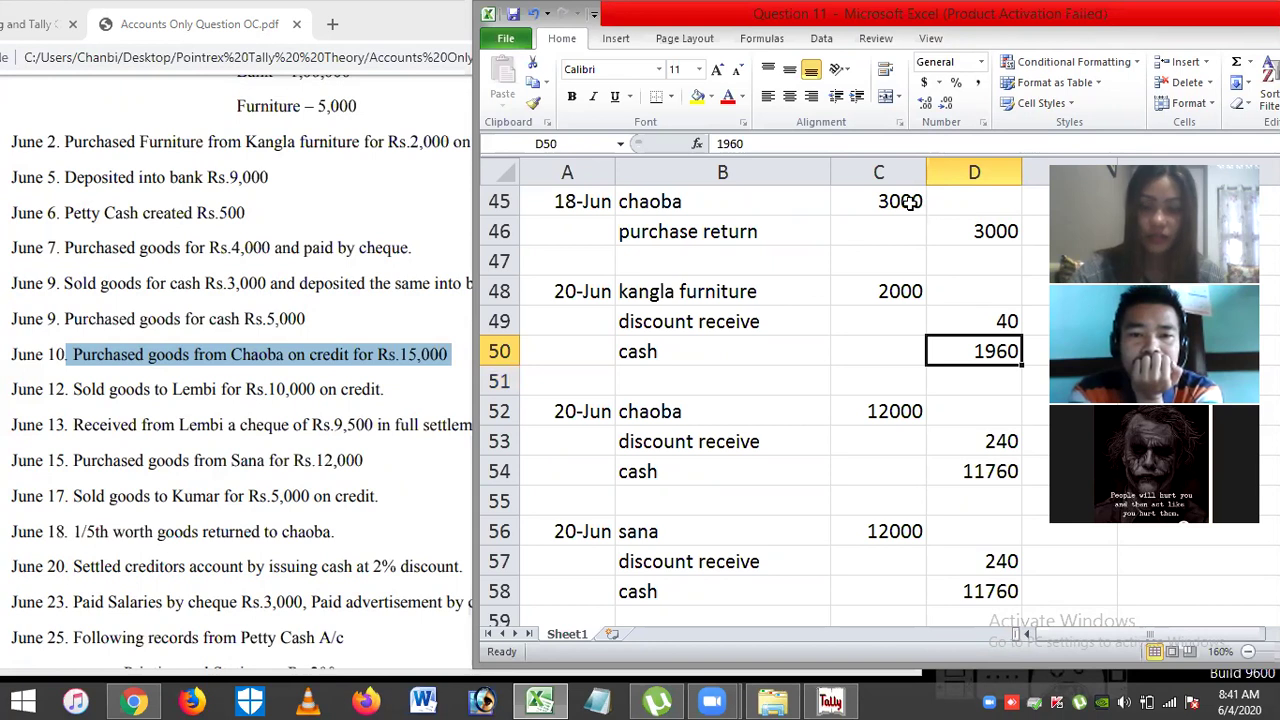
left_click(636, 410)
key("Right")
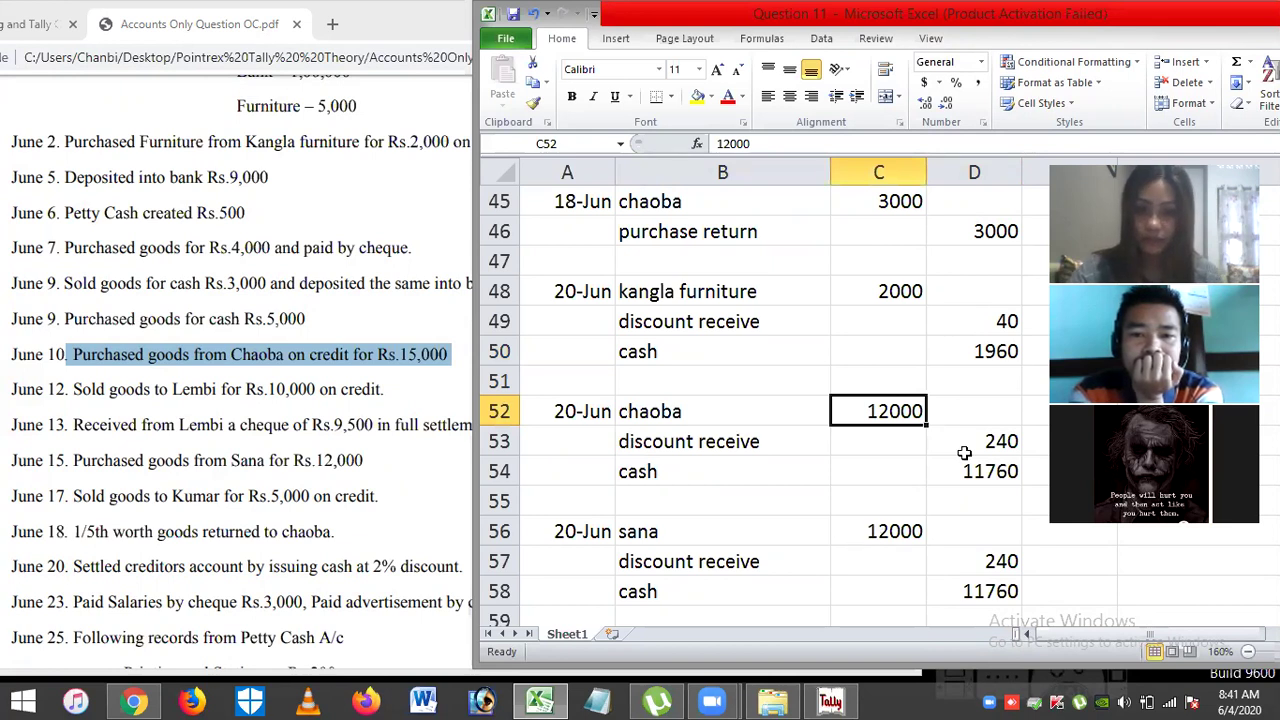
left_click(654, 441)
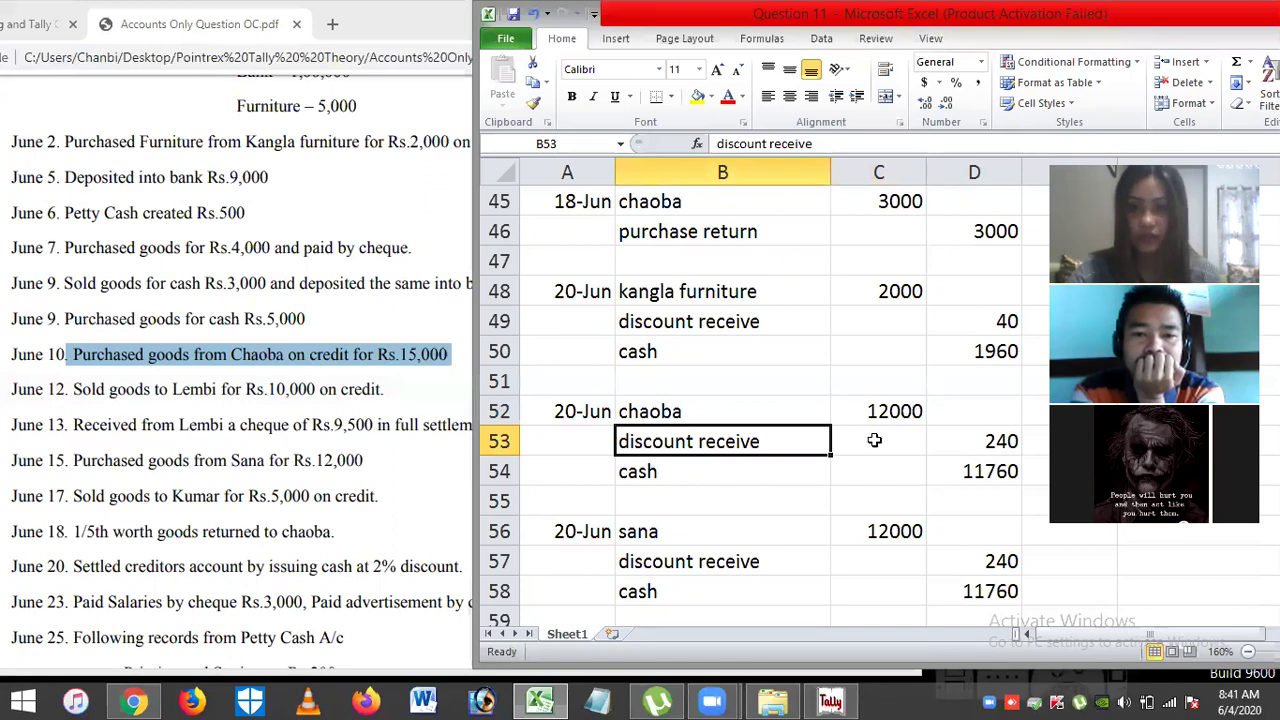
left_click(966, 446)
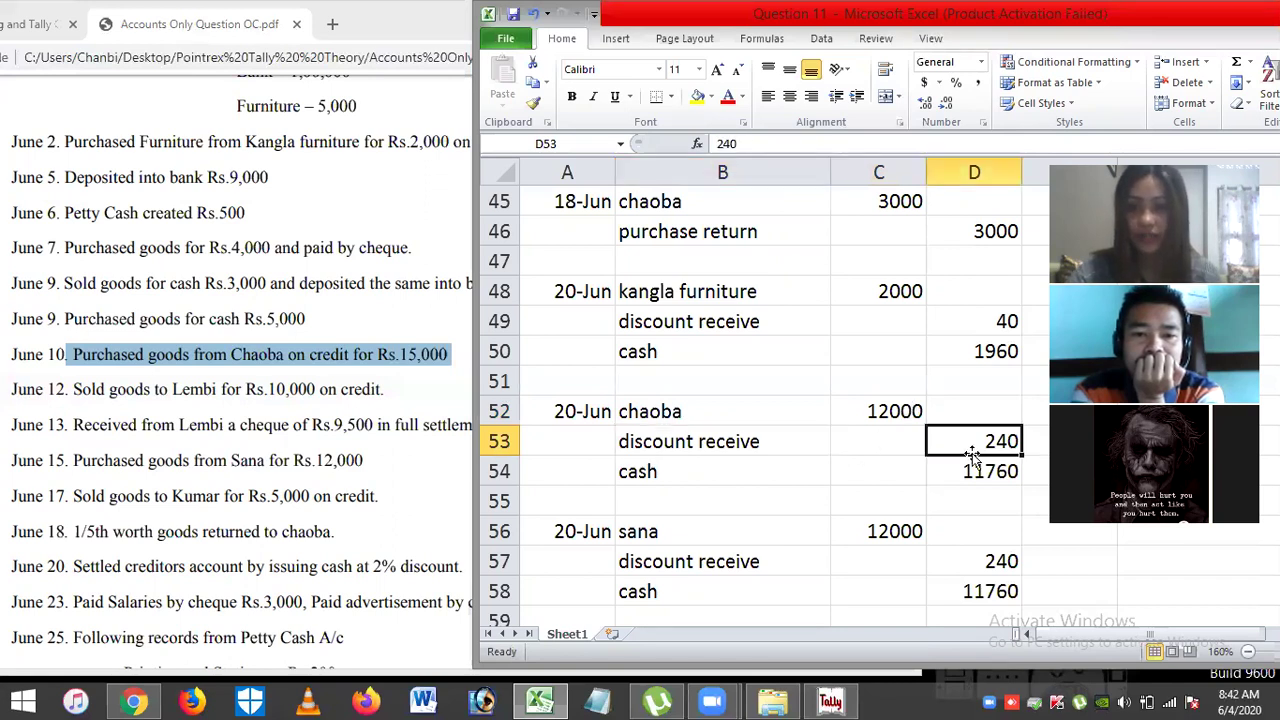
left_click(641, 474)
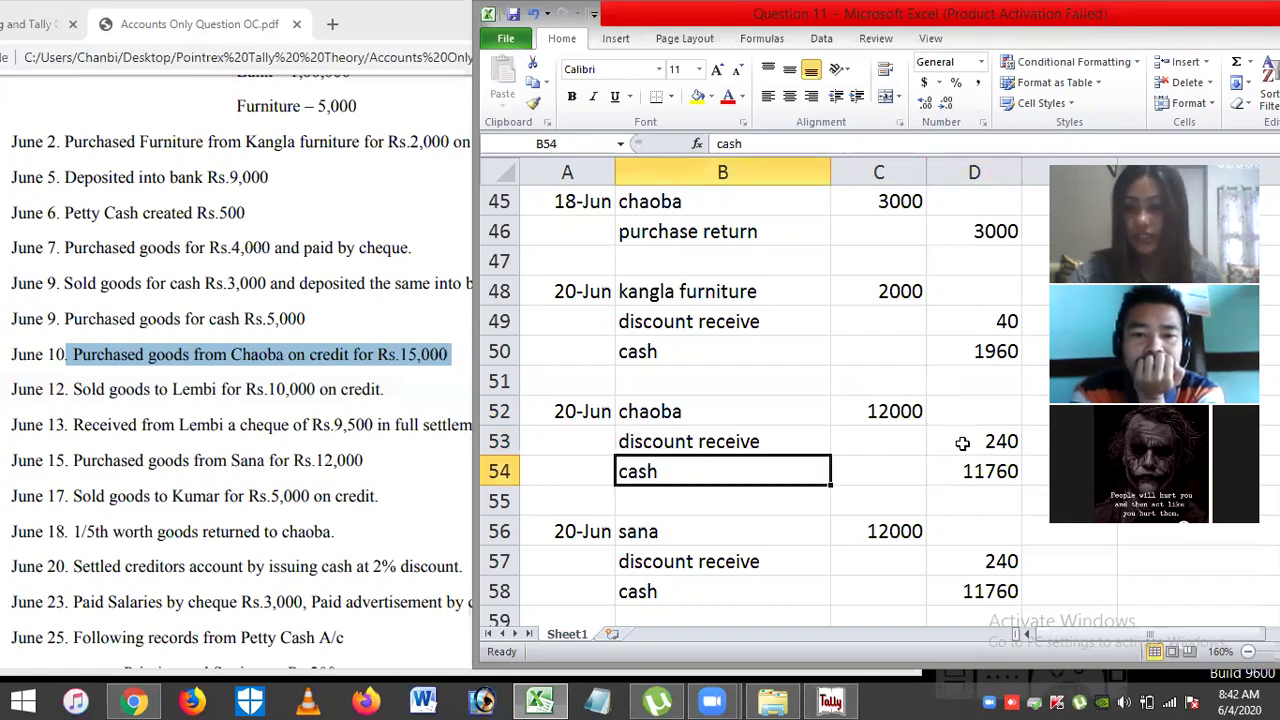
left_click(974, 472)
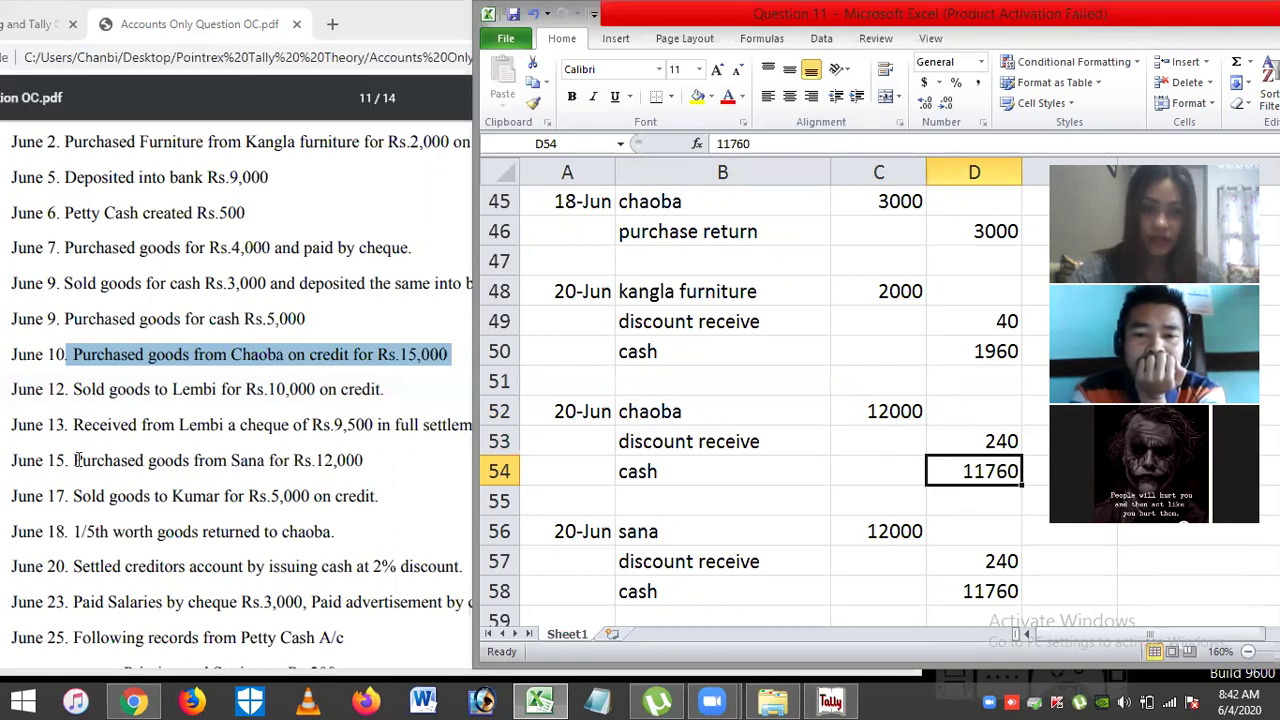
Step: Mark the June 15 goods purchase in the PDF and examine its 20-Jun settlement's debit, discount receive and cash lines in rows 56 to 58
left_click_drag(73, 460, 379, 460)
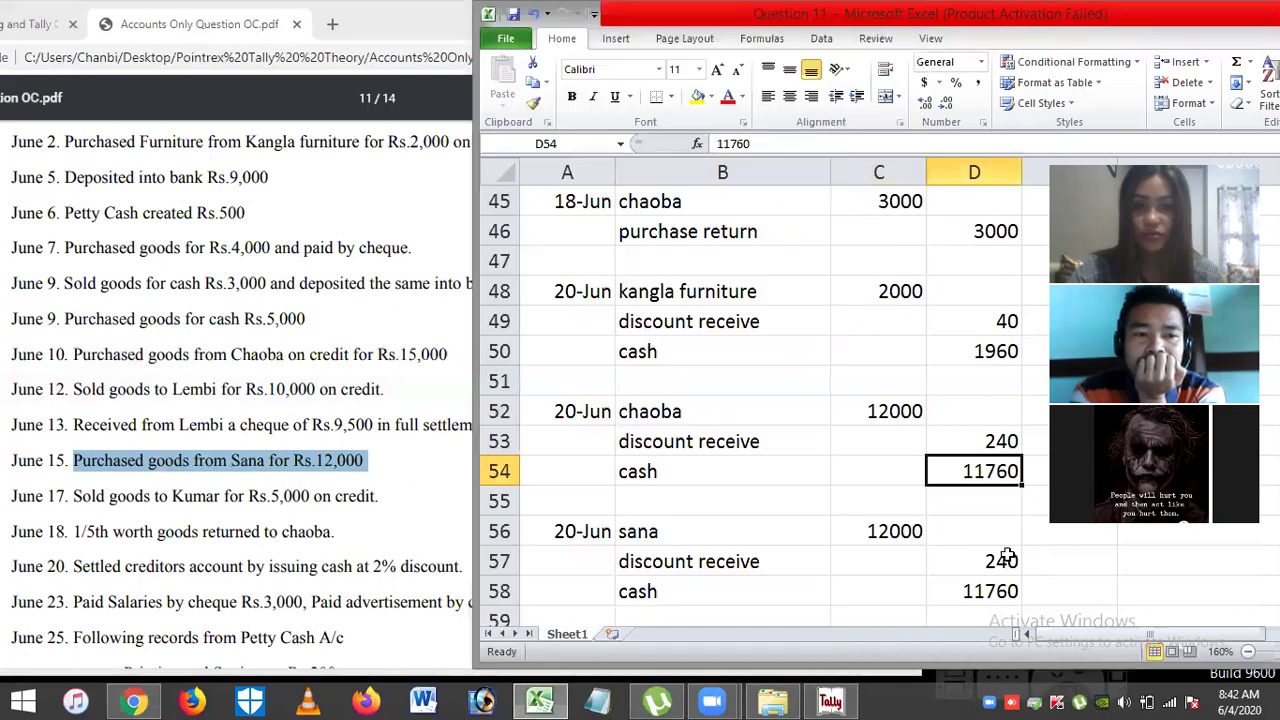
left_click(650, 531)
left_click(895, 535)
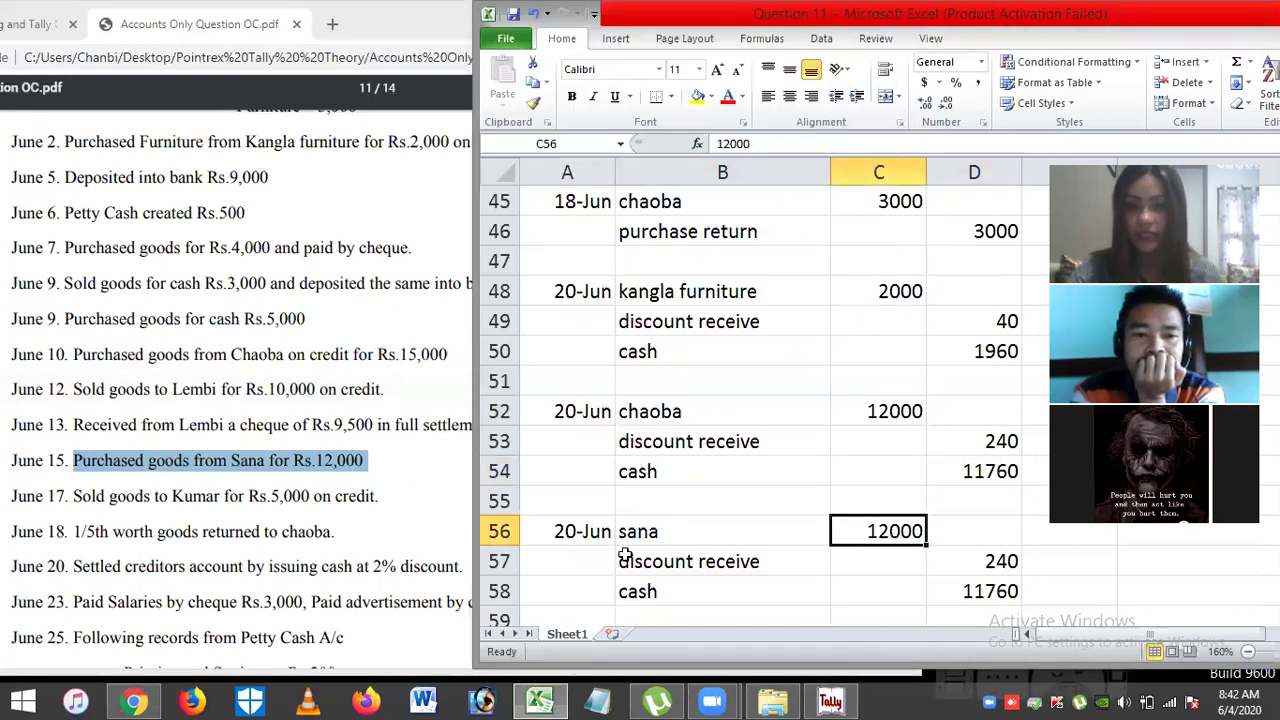
left_click(625, 557)
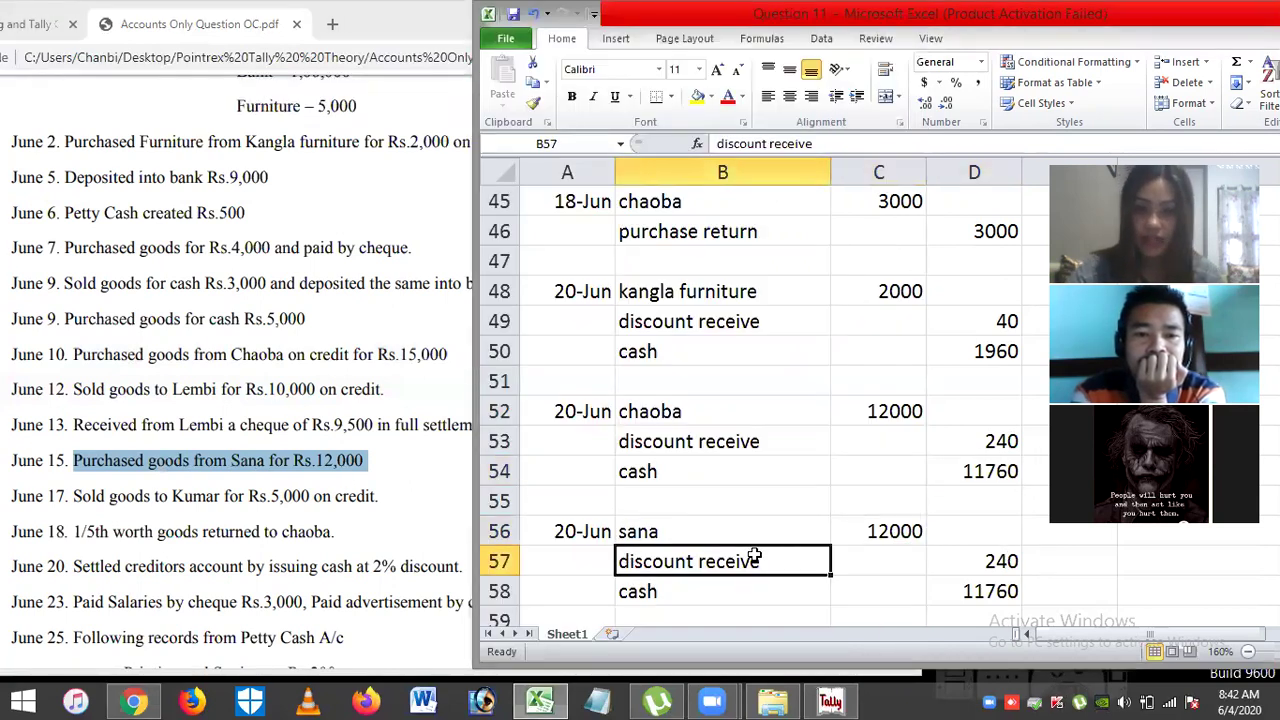
left_click(974, 562)
left_click(820, 591)
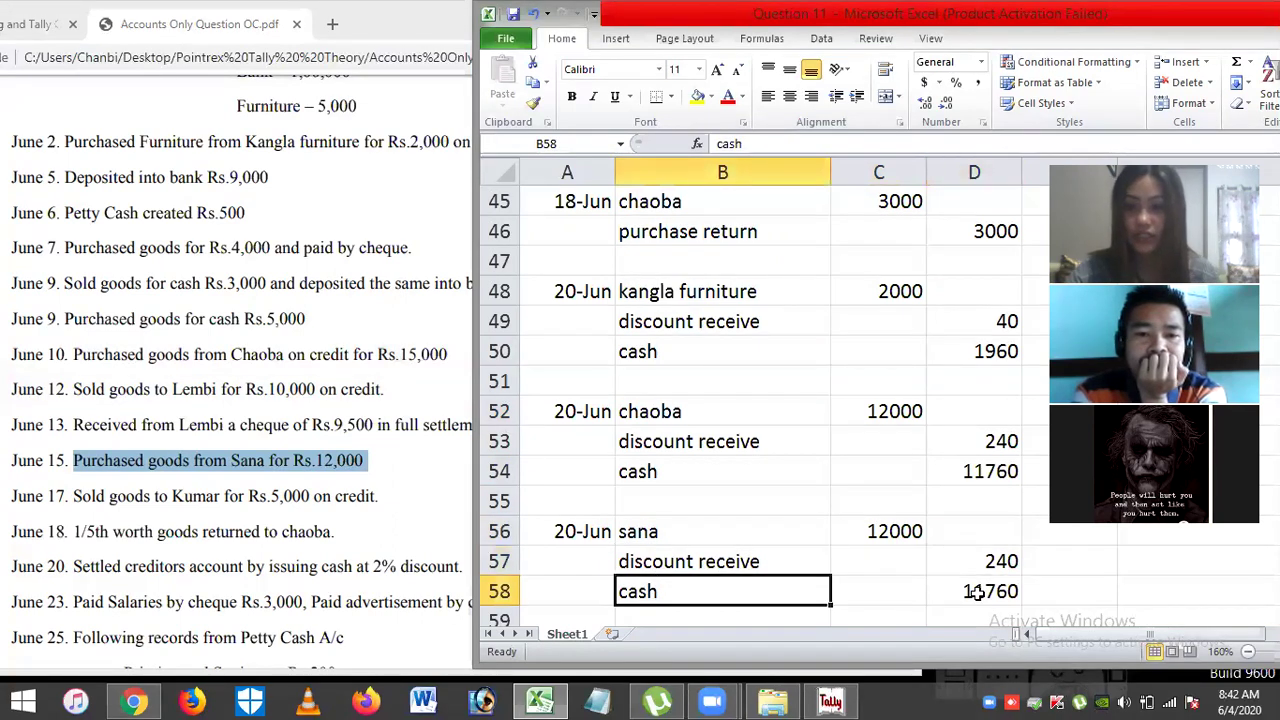
left_click(971, 591)
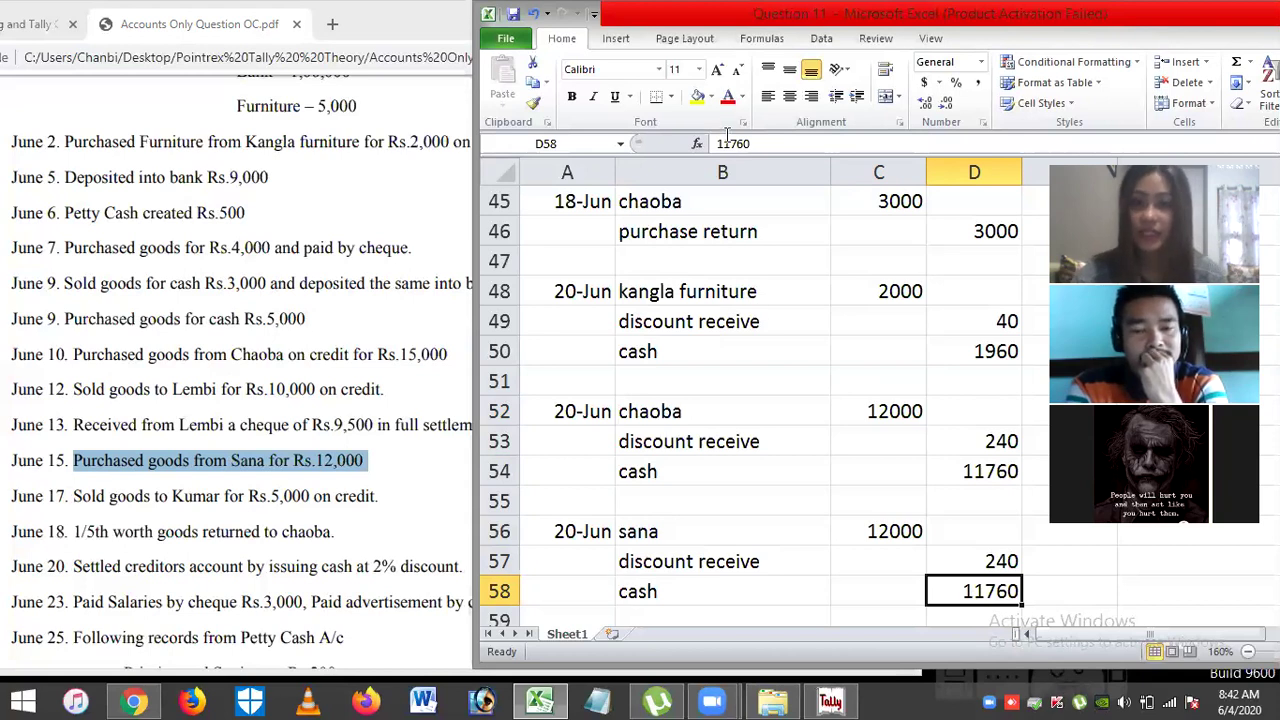
Step: Recheck the creditor and discount receive lines of the first two 20-Jun settlements, shifting the workbook window to uncover more columns
left_click(680, 290)
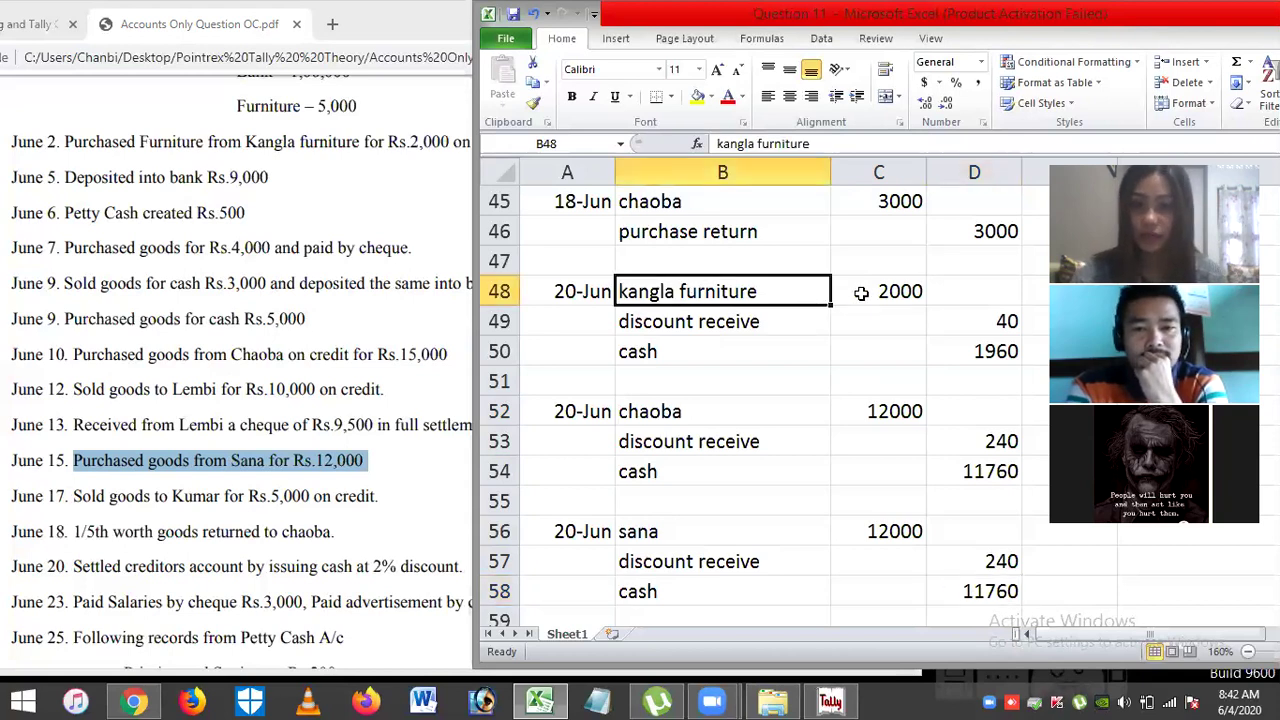
left_click(860, 292)
left_click(630, 412)
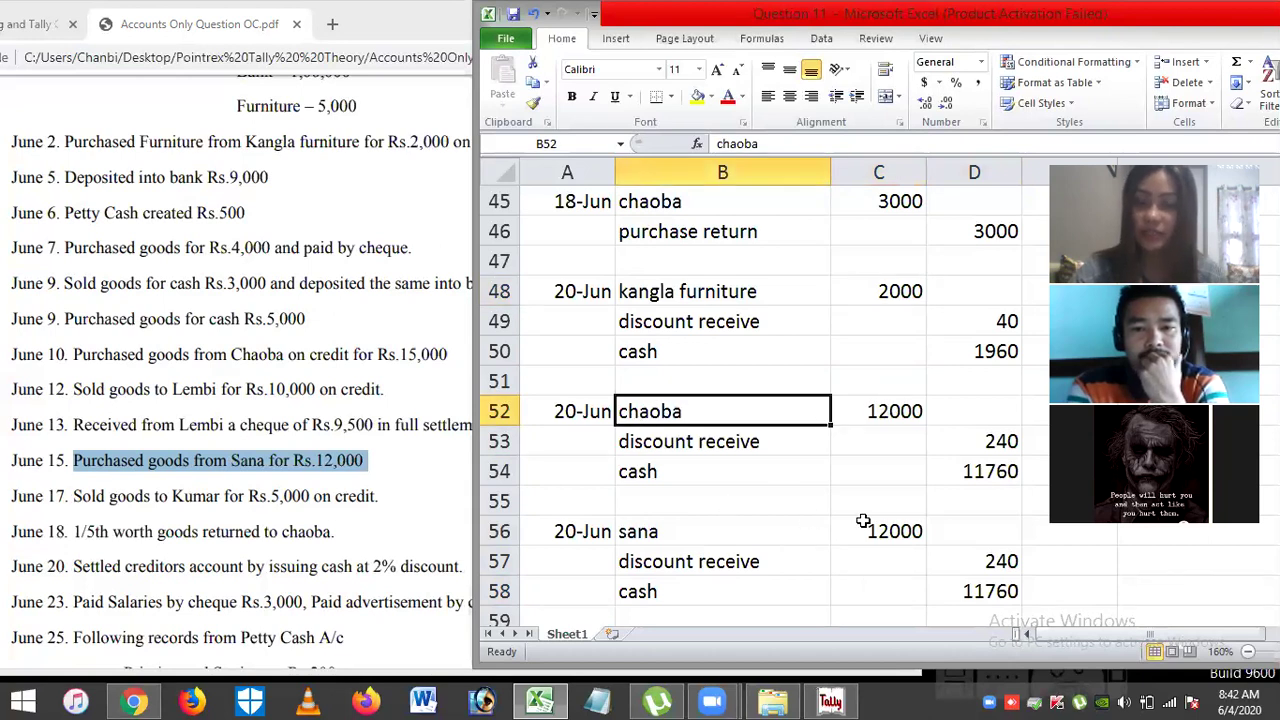
left_click(652, 322)
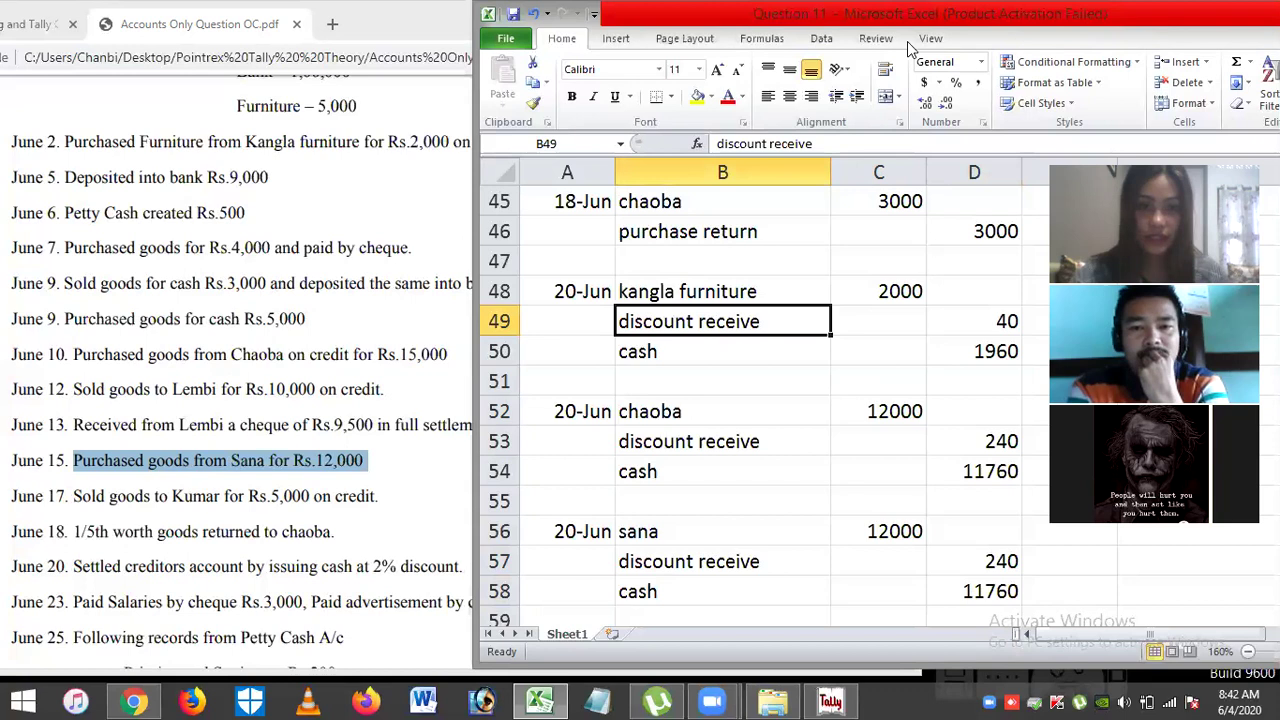
left_click(340, 285)
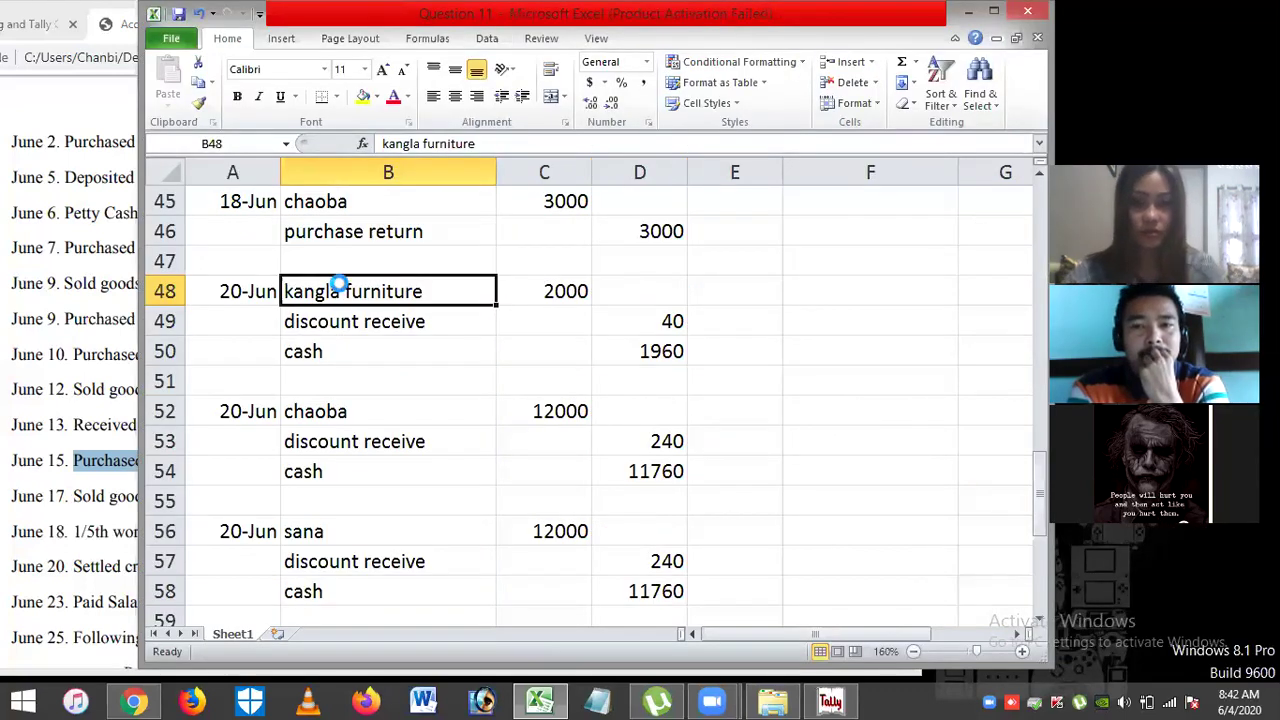